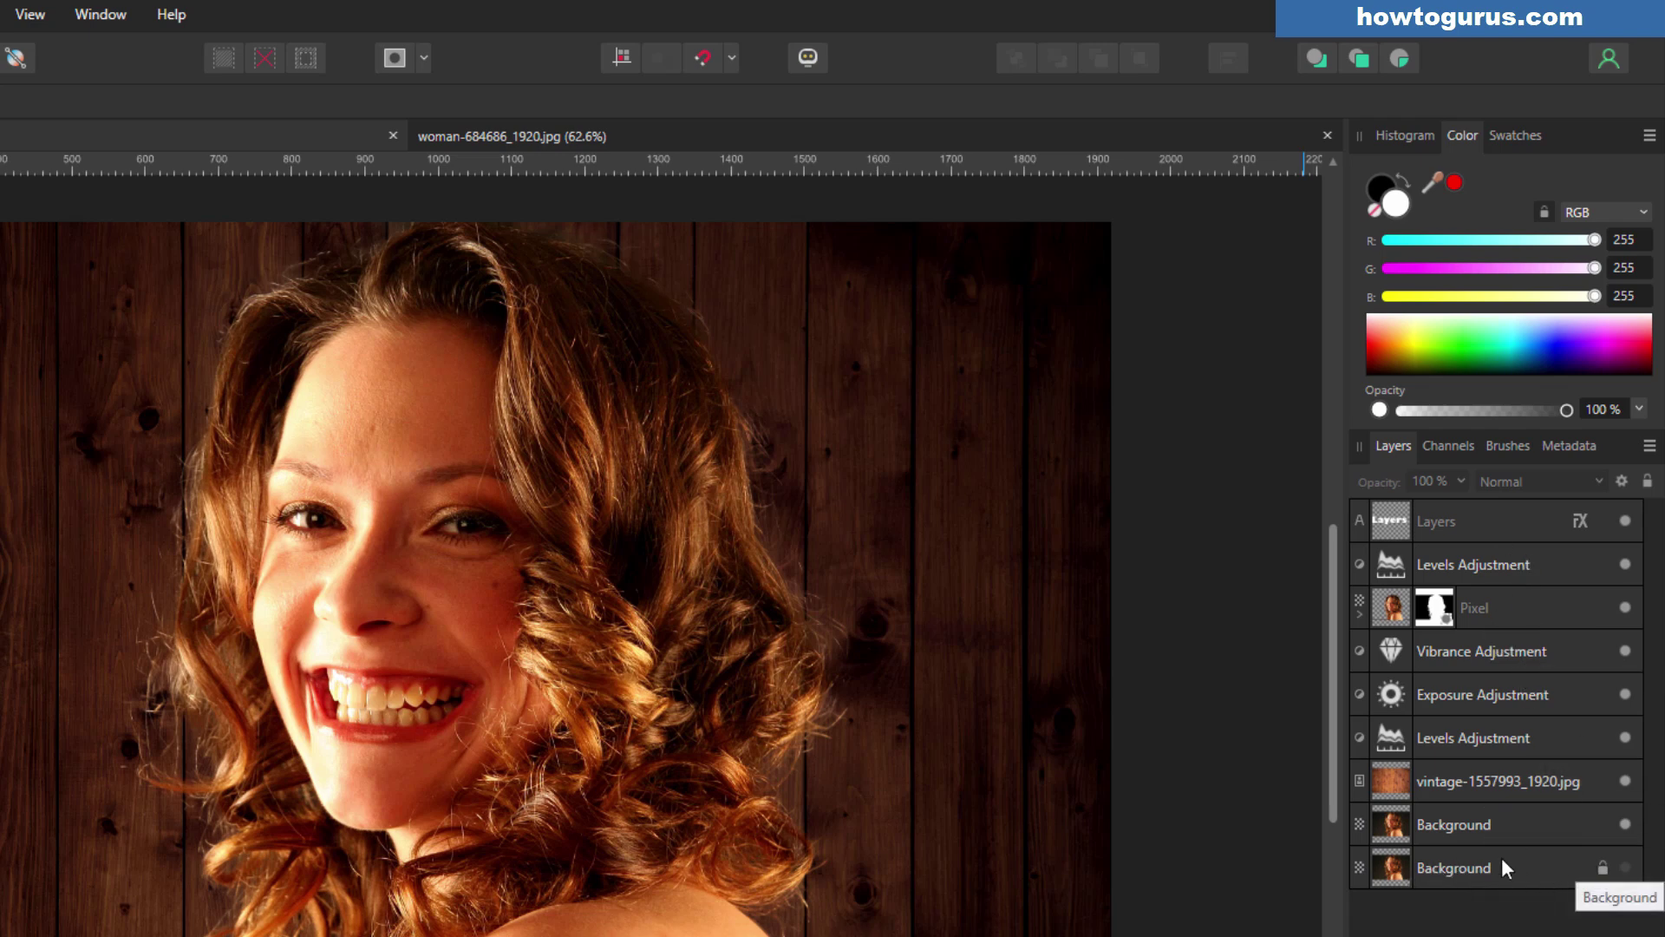
# - Compare the single-layer portrait with the layered composite, inspecting the composite's Exposure Adjustment, vintage-1557993_1920.jpg and Background layers
pyautogui.click(785, 132)
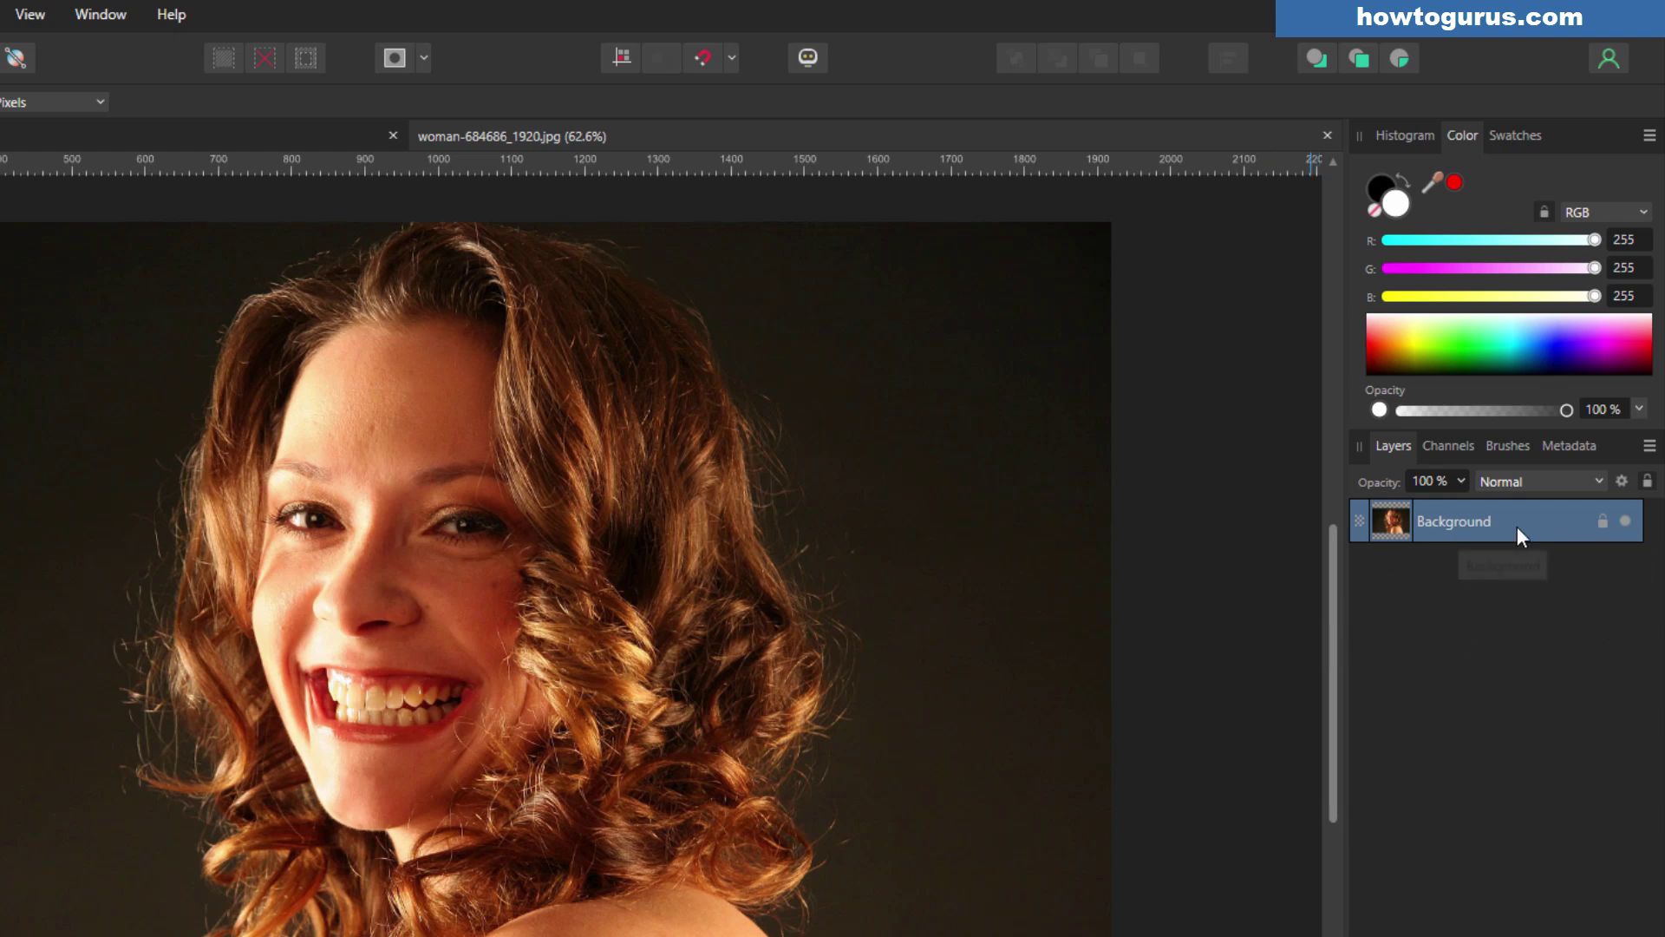
pyautogui.click(204, 138)
pyautogui.click(1432, 687)
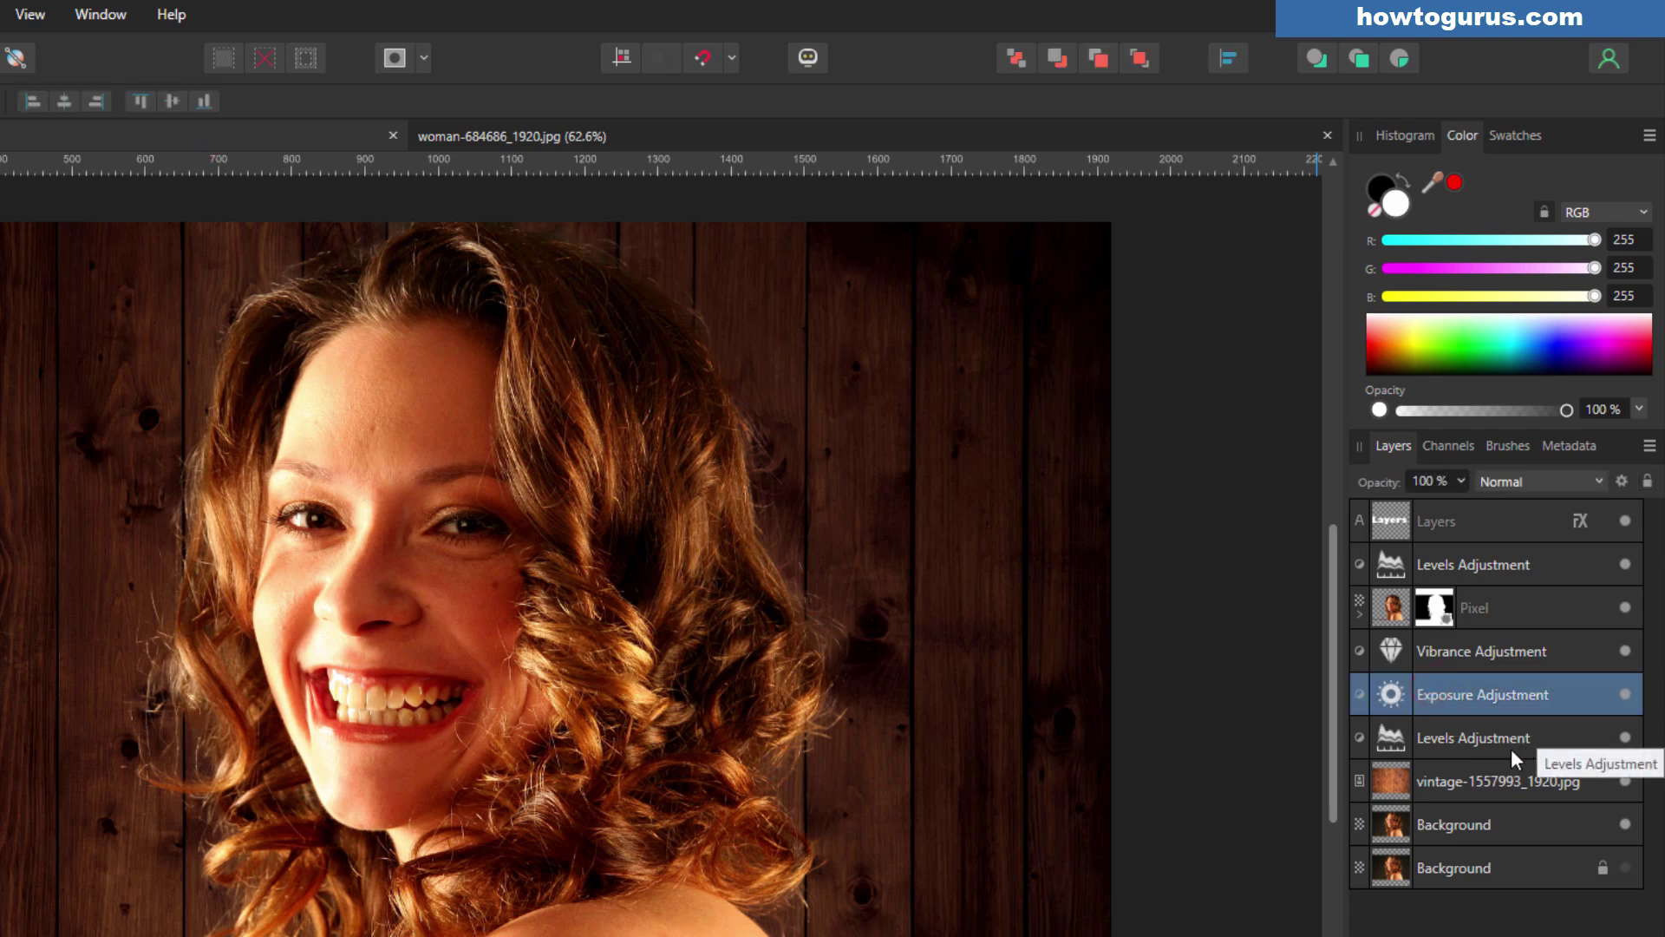
pyautogui.click(1486, 776)
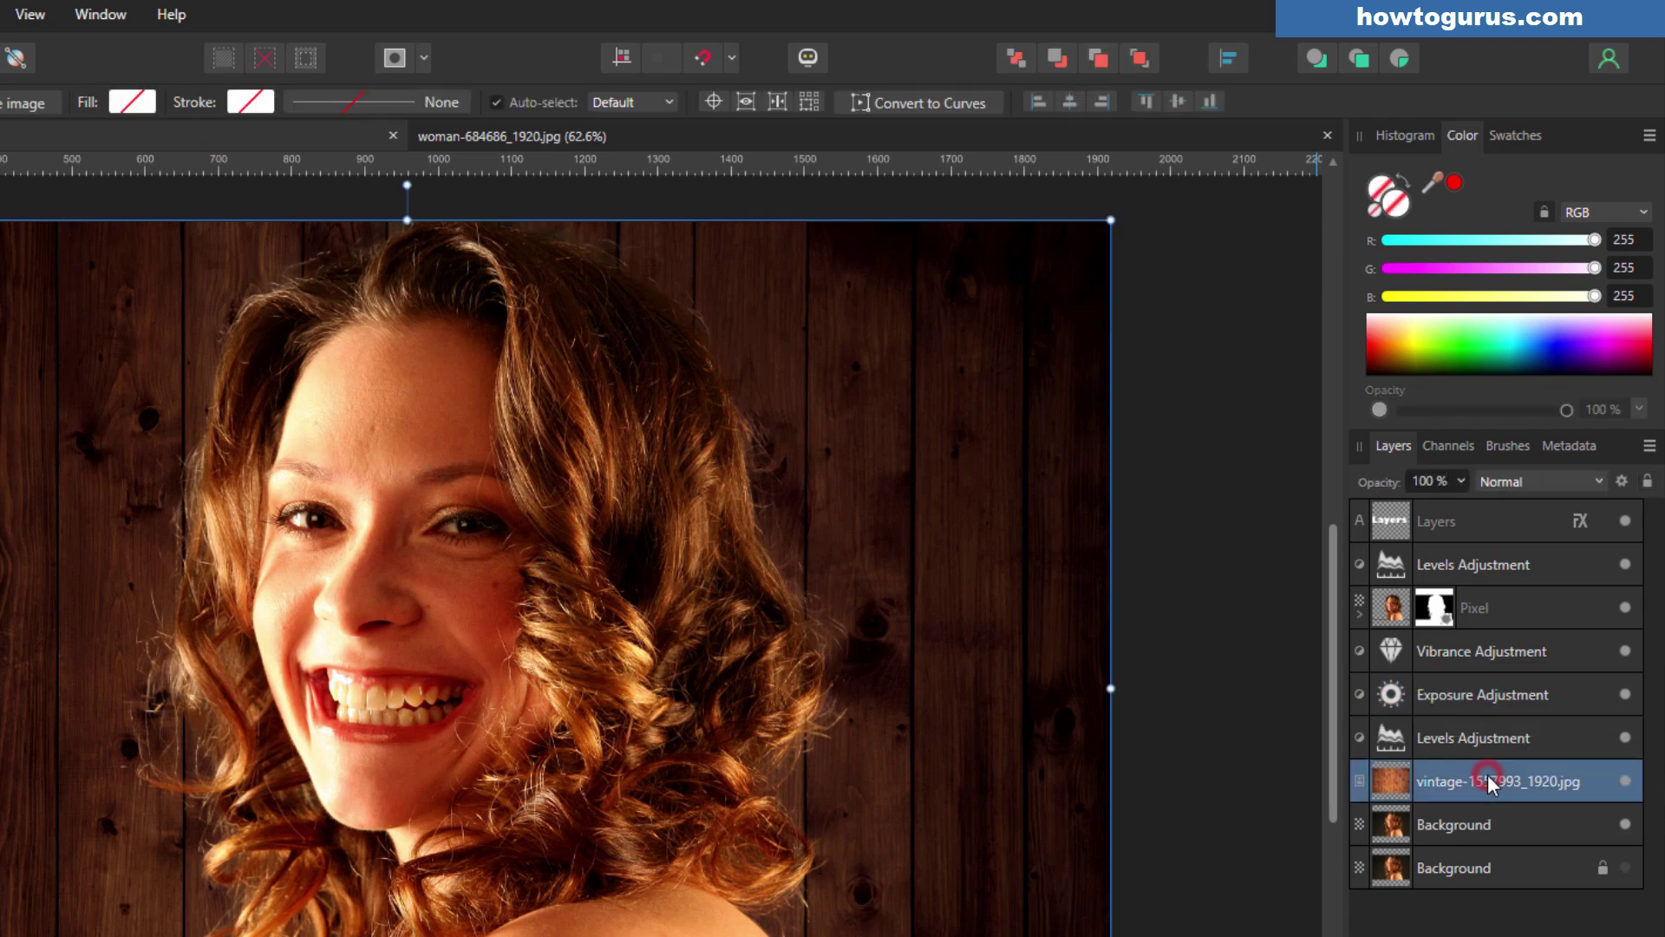
pyautogui.click(1512, 822)
pyautogui.click(1525, 684)
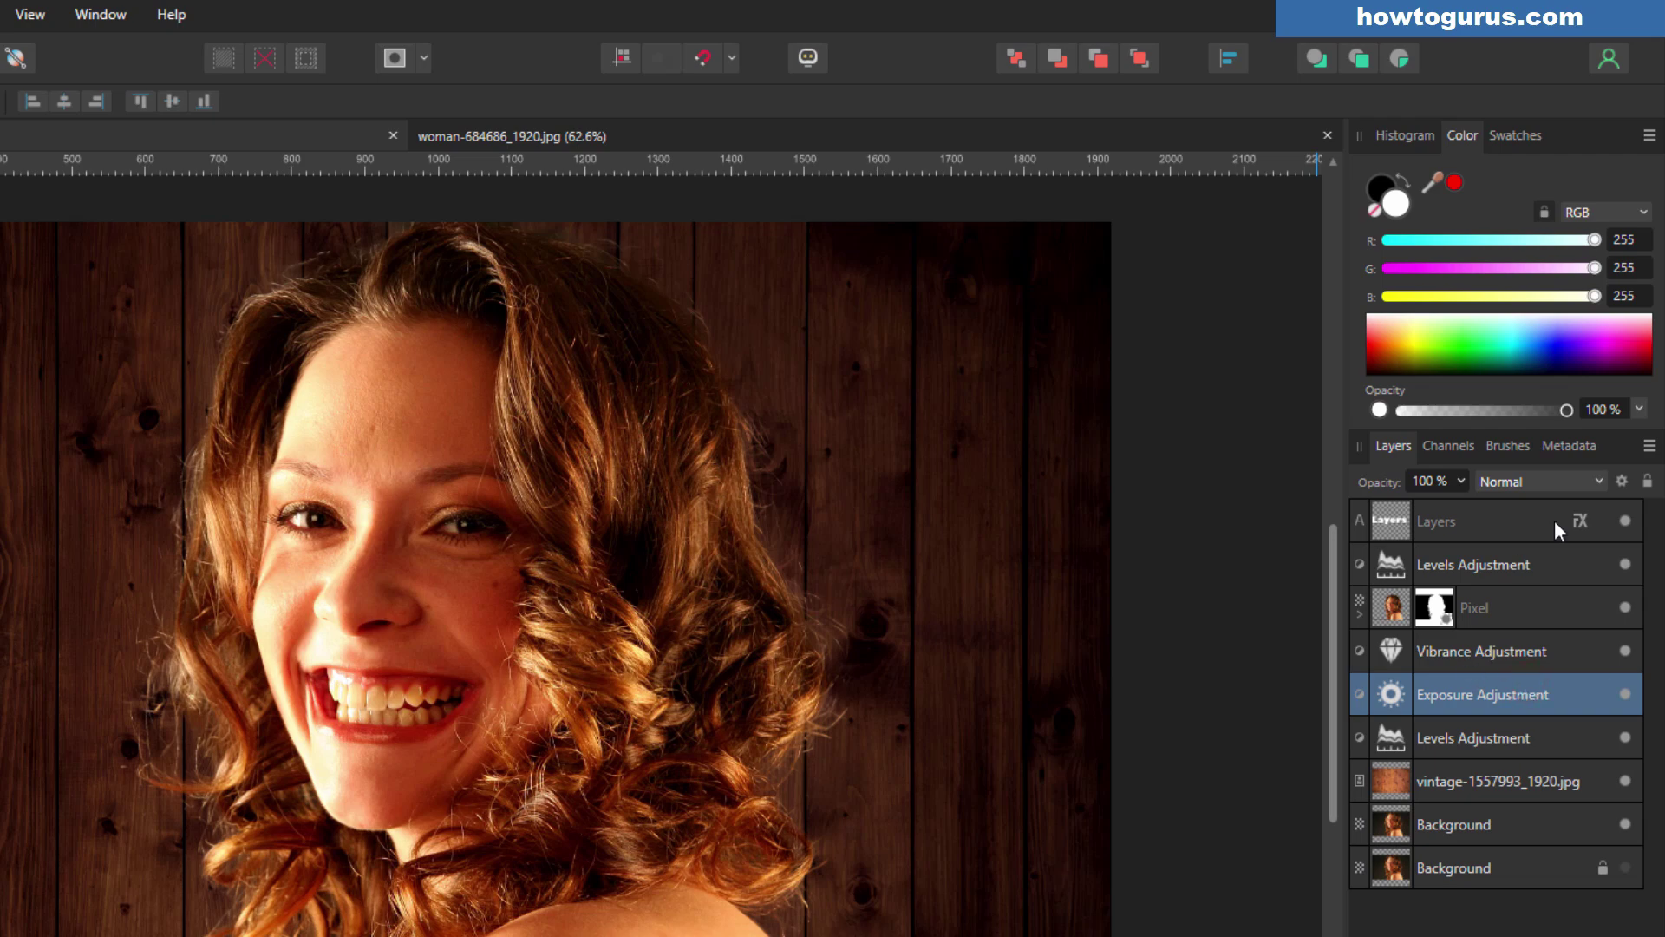
# - Switch to the woman-684686_1920.jpg document and toggle the Background layer's lock twice
pyautogui.hotkey('ctrl', 'Tab')
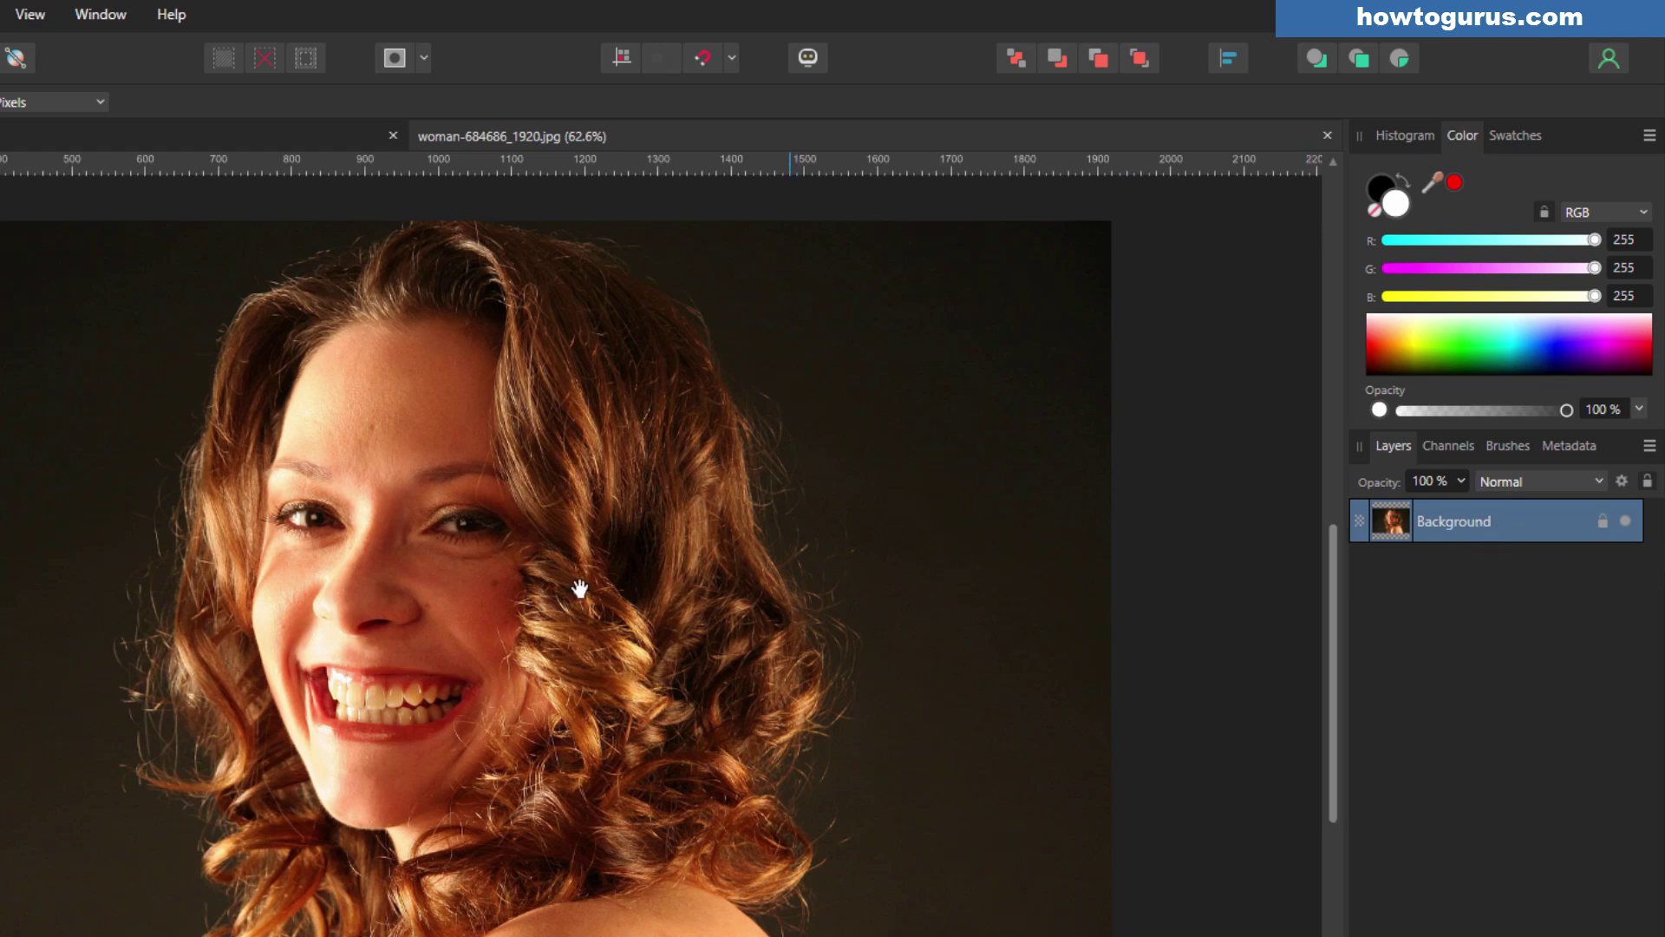
pyautogui.moveTo(794, 597); pyautogui.dragTo(703, 766)
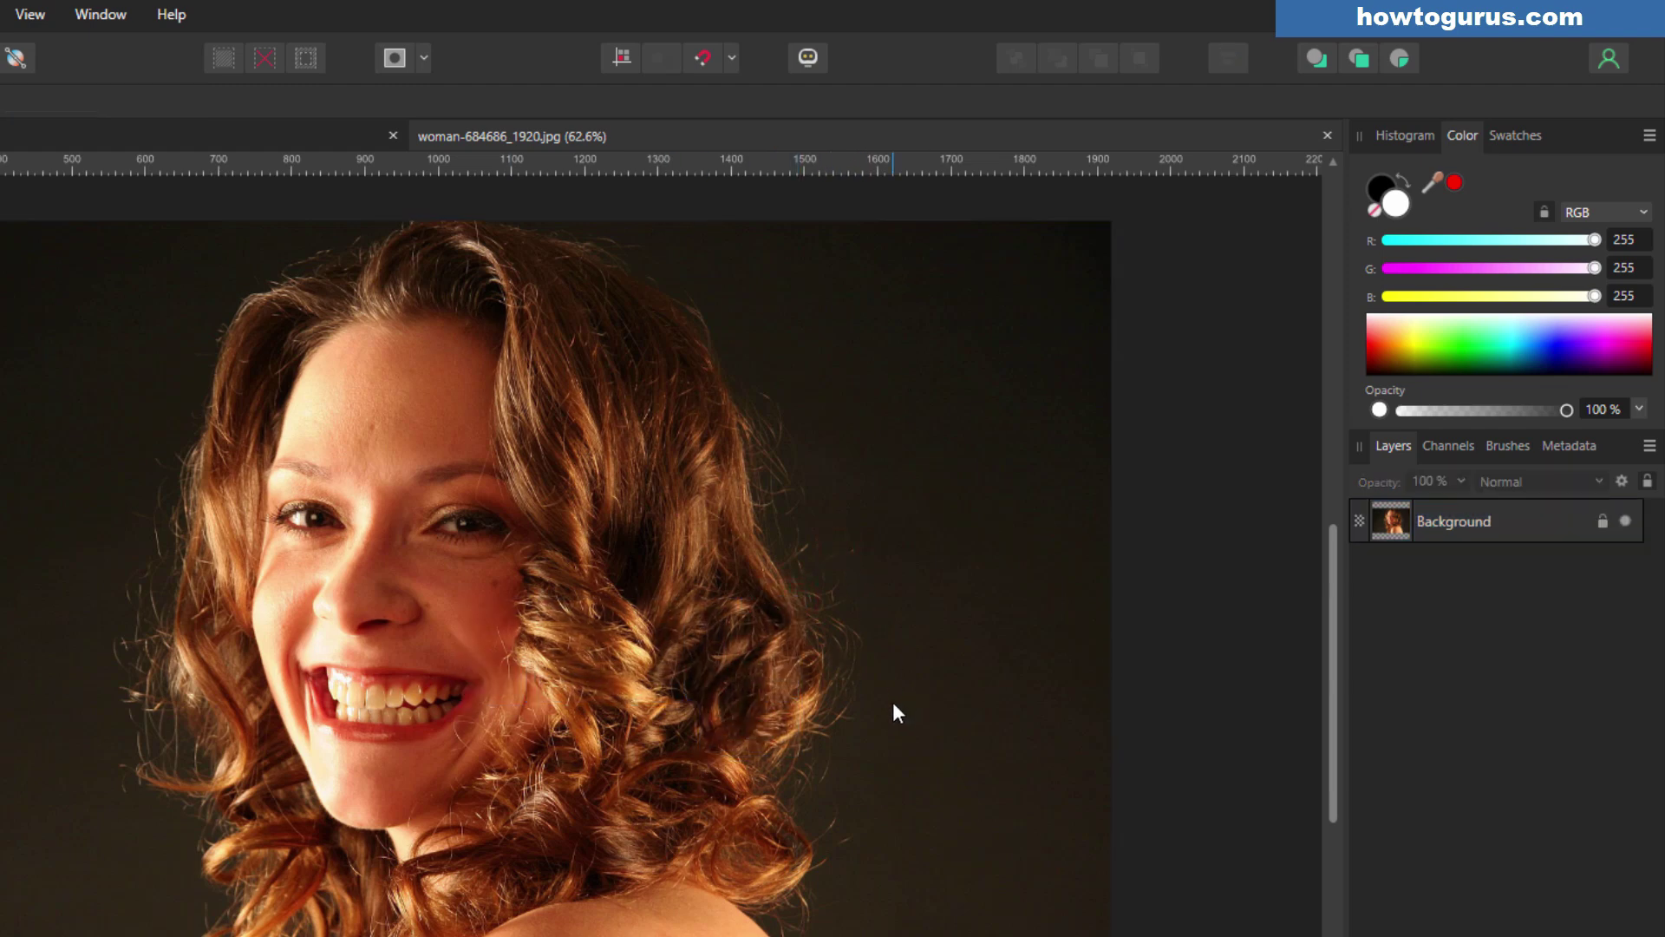
pyautogui.click(1603, 521)
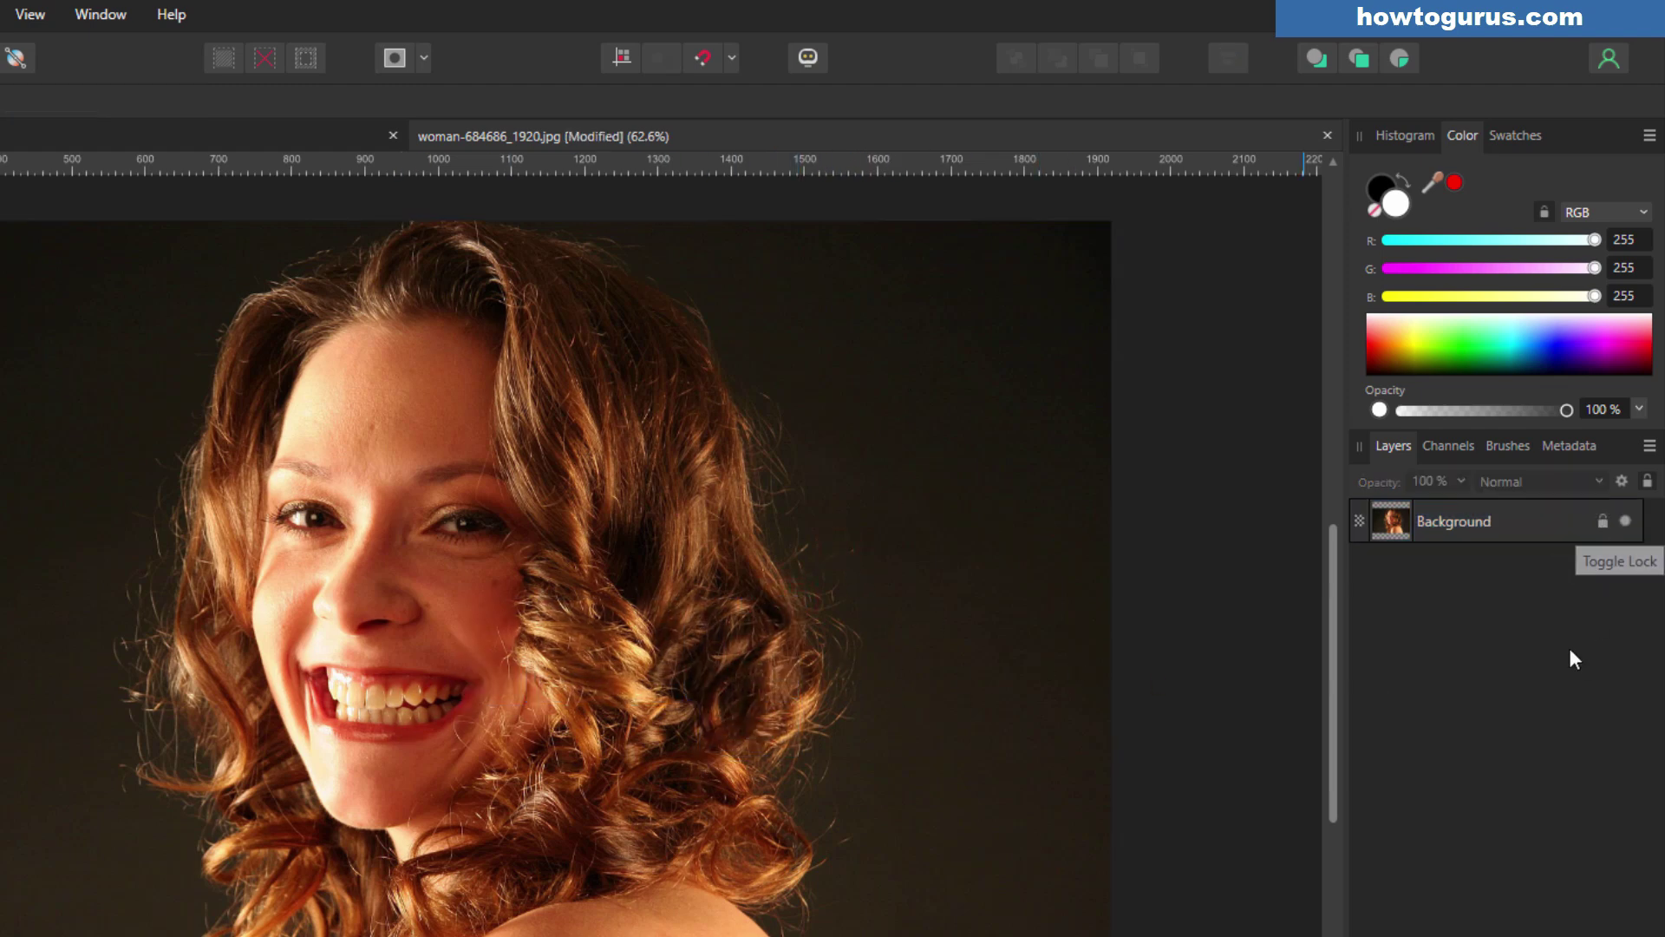
pyautogui.click(1603, 521)
# - Toggle the Background layer's visibility off and on, and undo the last hiding
pyautogui.click(1627, 520)
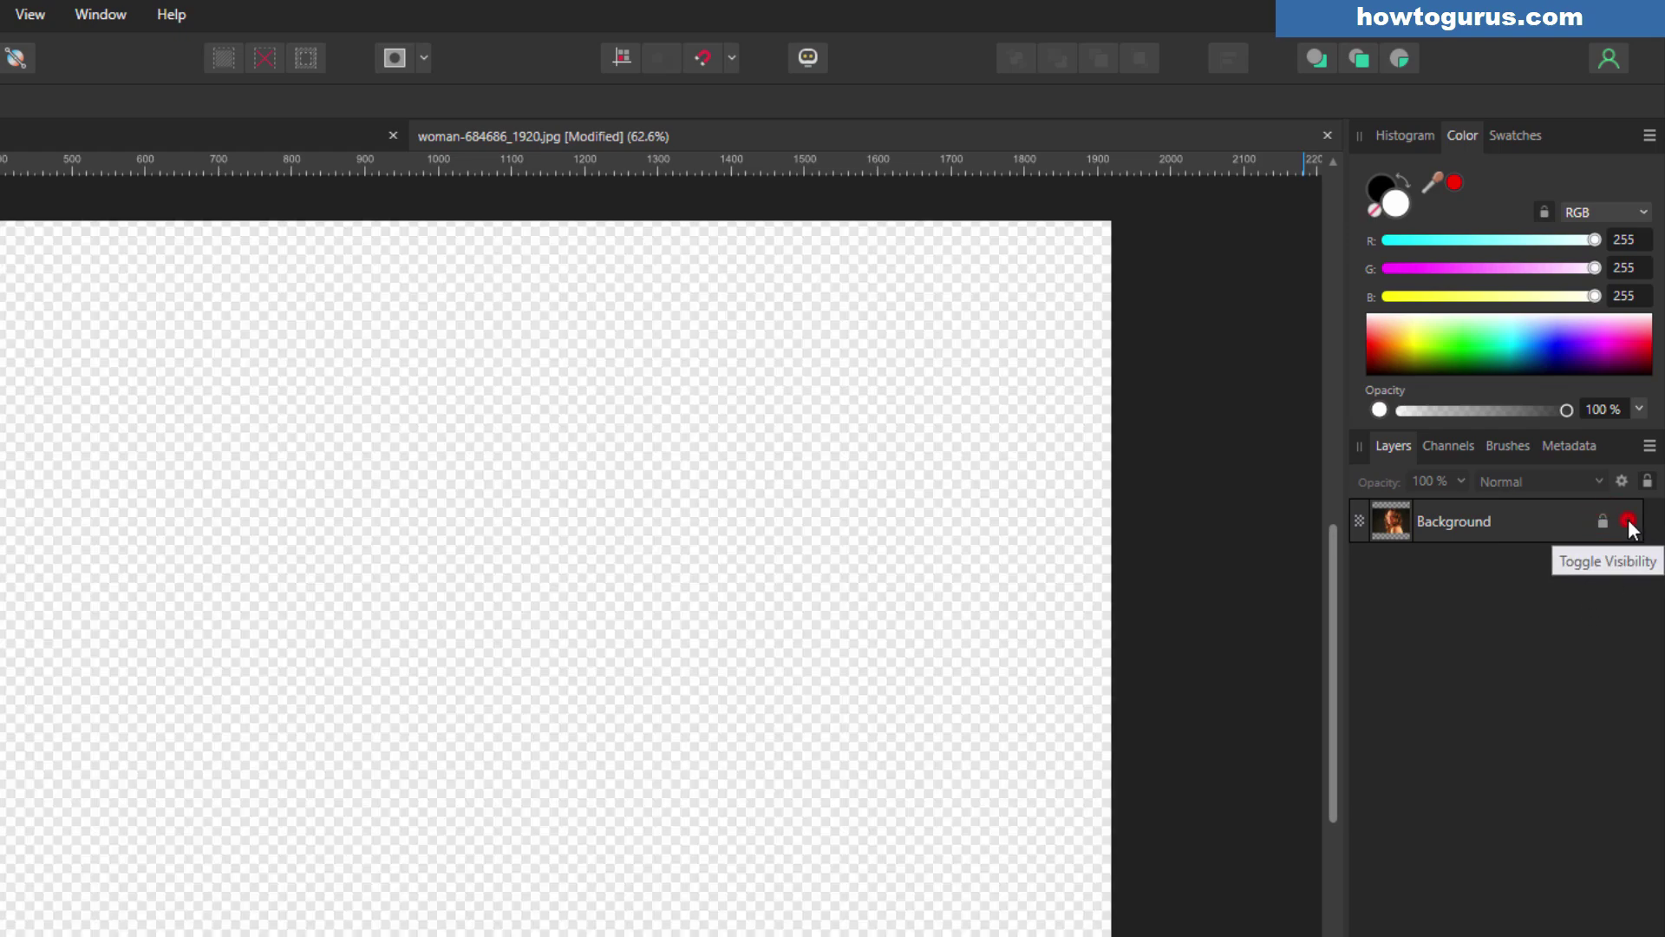
pyautogui.click(1627, 520)
pyautogui.click(1627, 520)
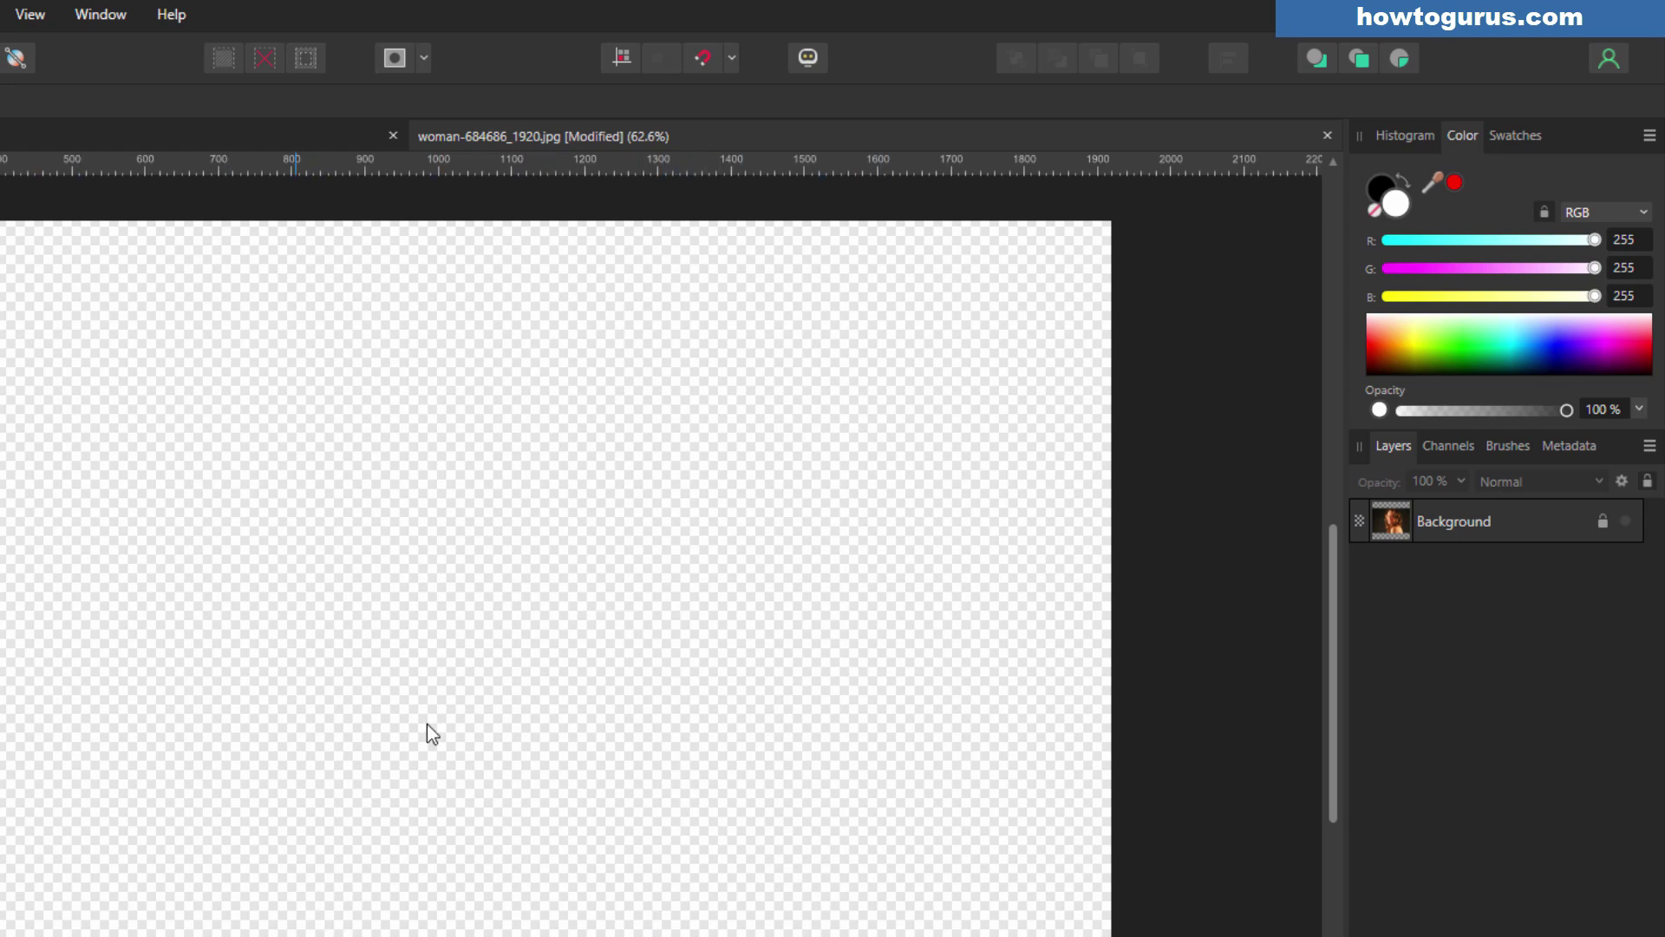
pyautogui.hotkey('ctrl', 'z')
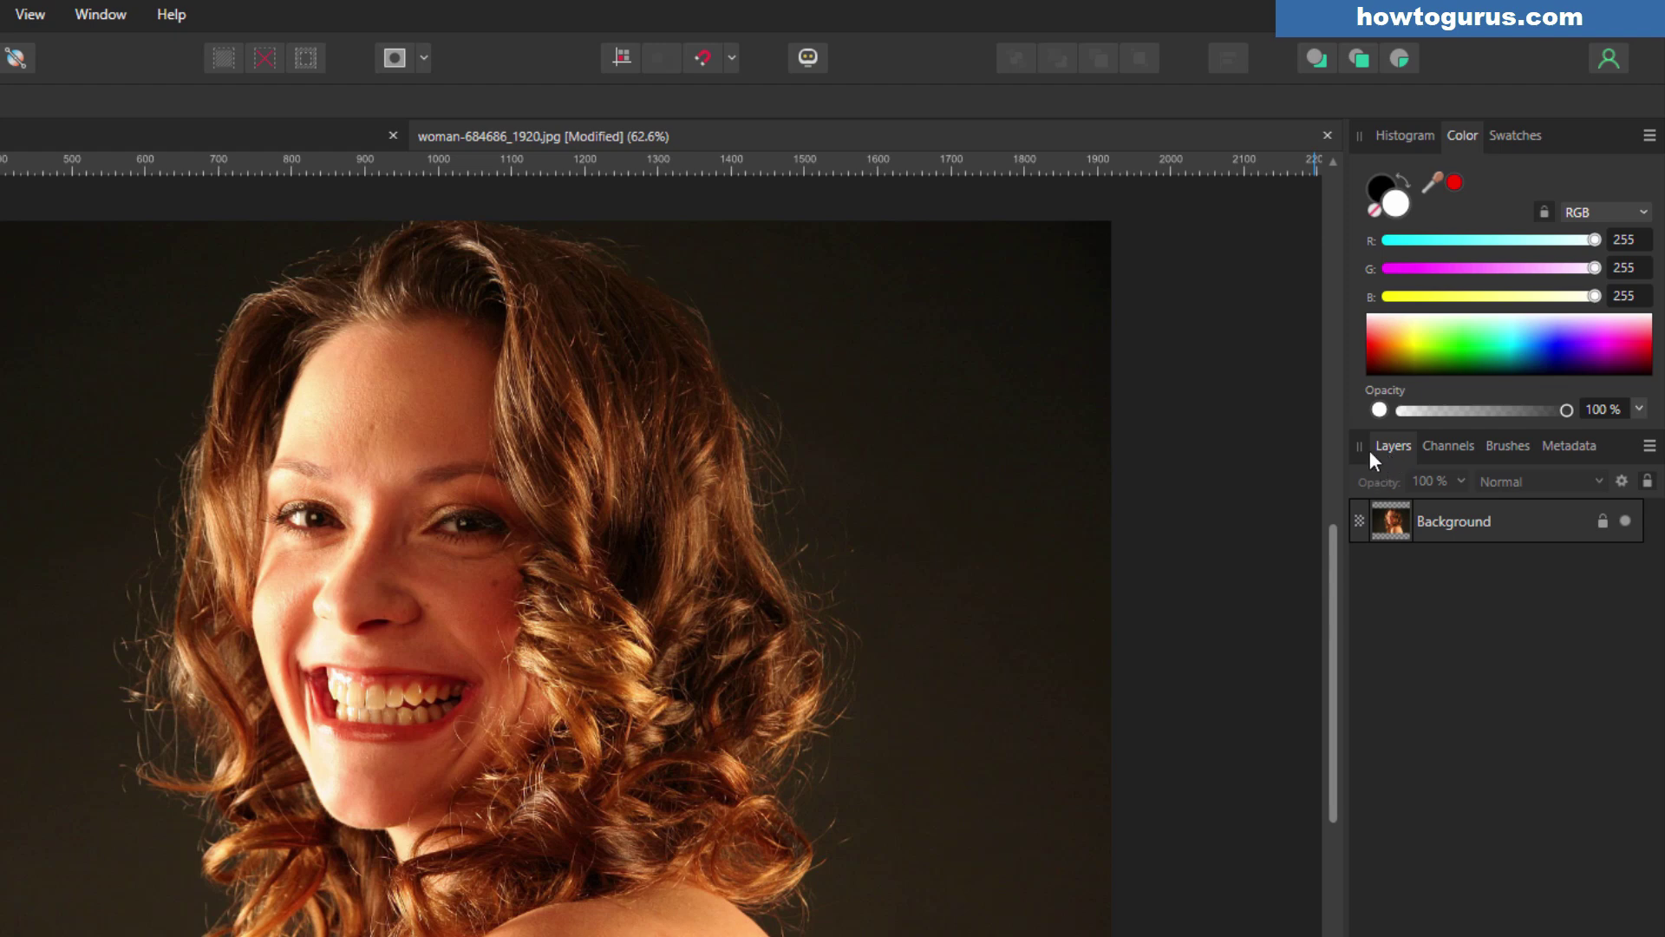
# - Examine the list of available panels and the contents of Channels, Brushes and Metadata, ending back at Layers
pyautogui.click(118, 10)
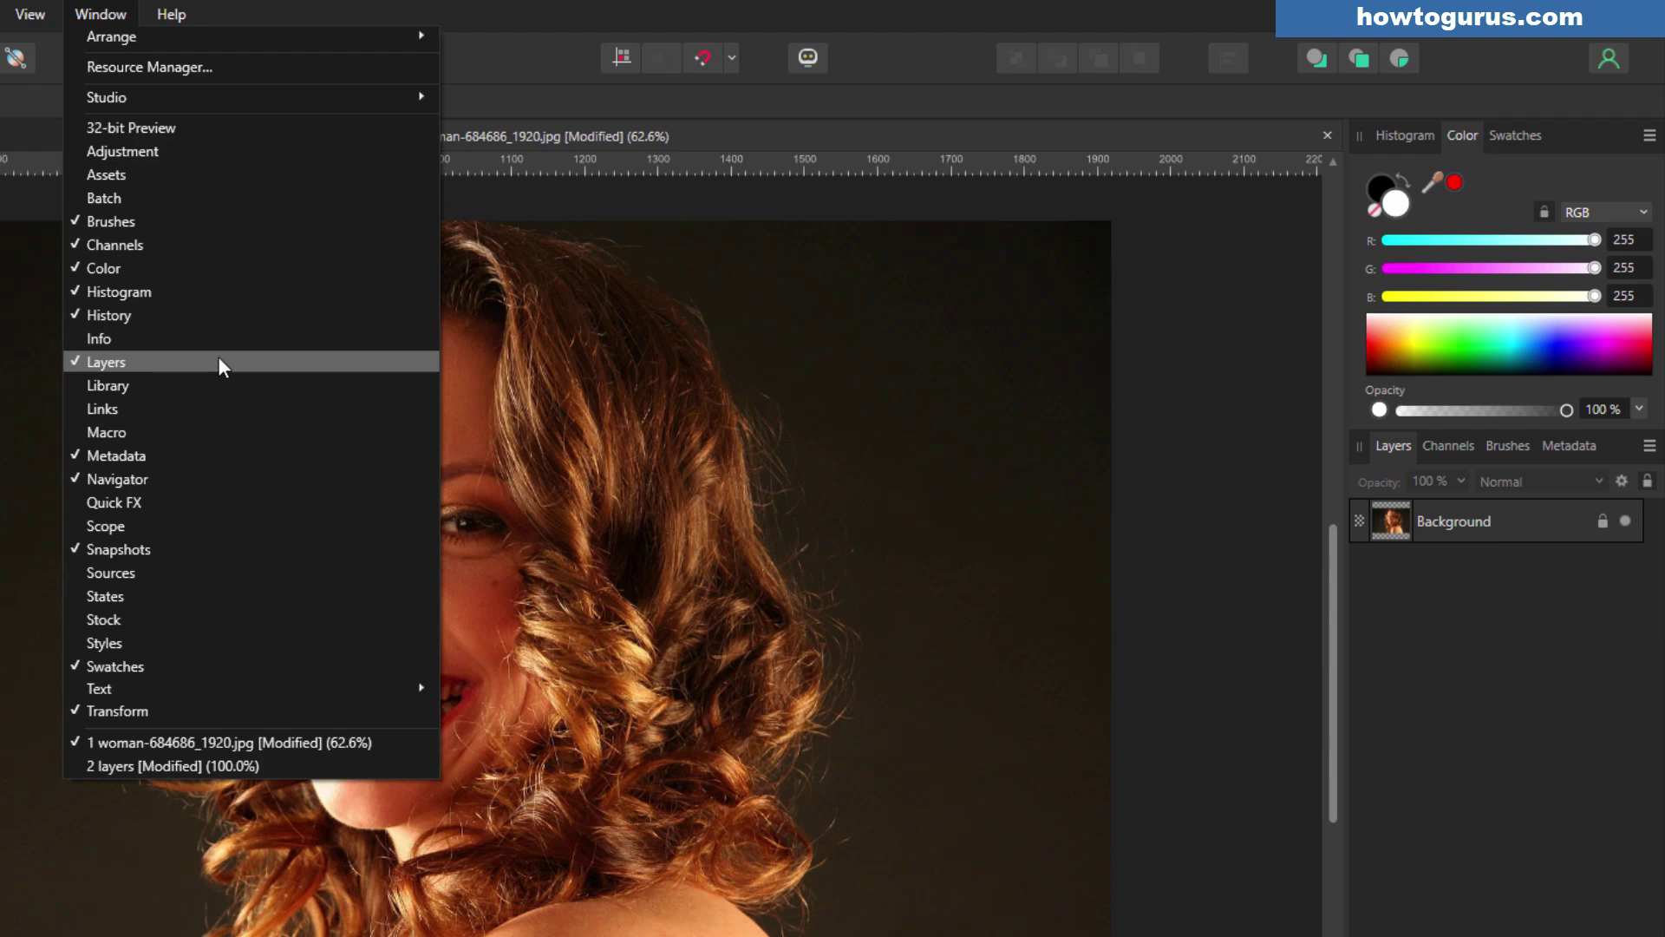
pyautogui.click(1450, 447)
pyautogui.click(1511, 447)
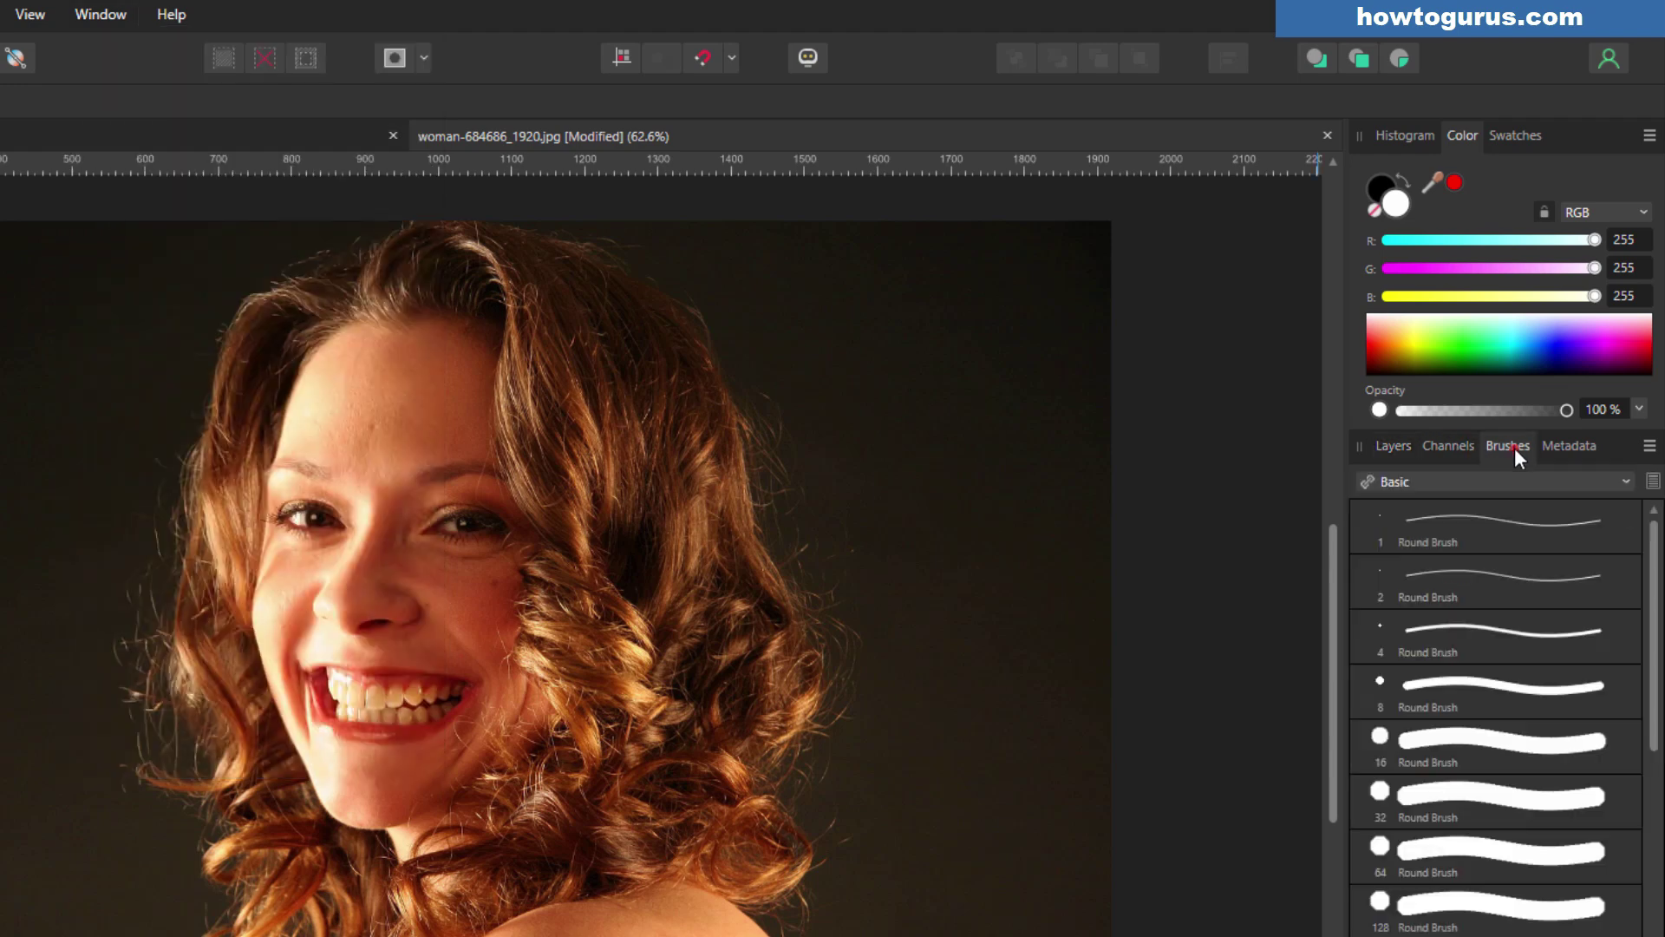
pyautogui.click(1563, 446)
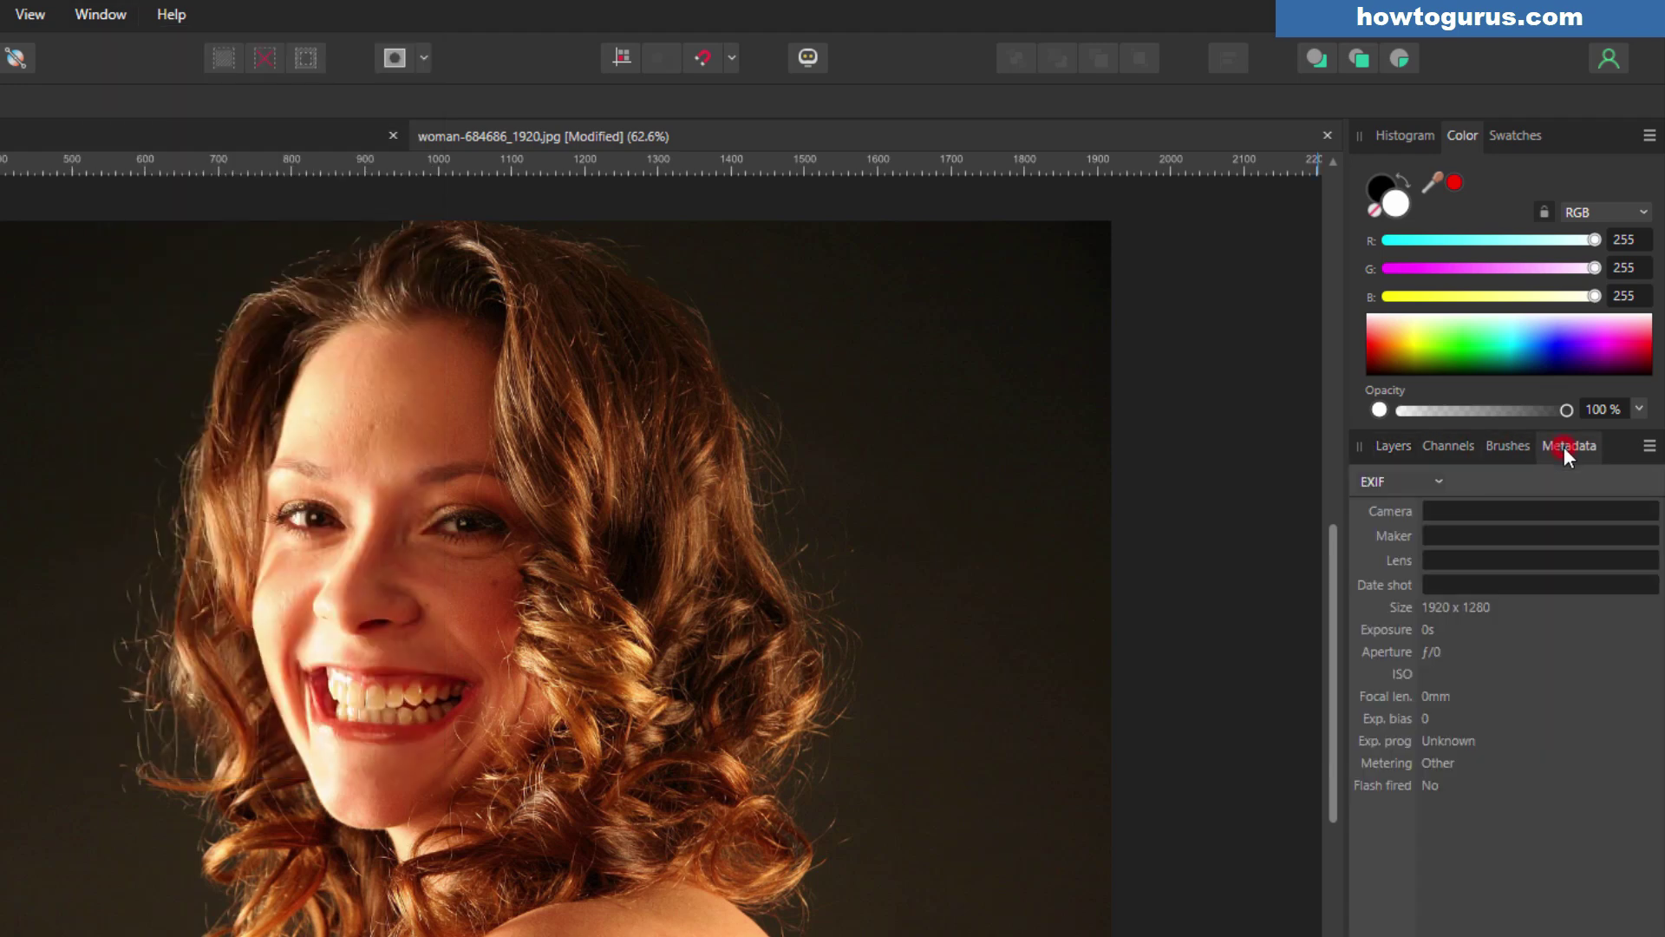
pyautogui.click(1403, 446)
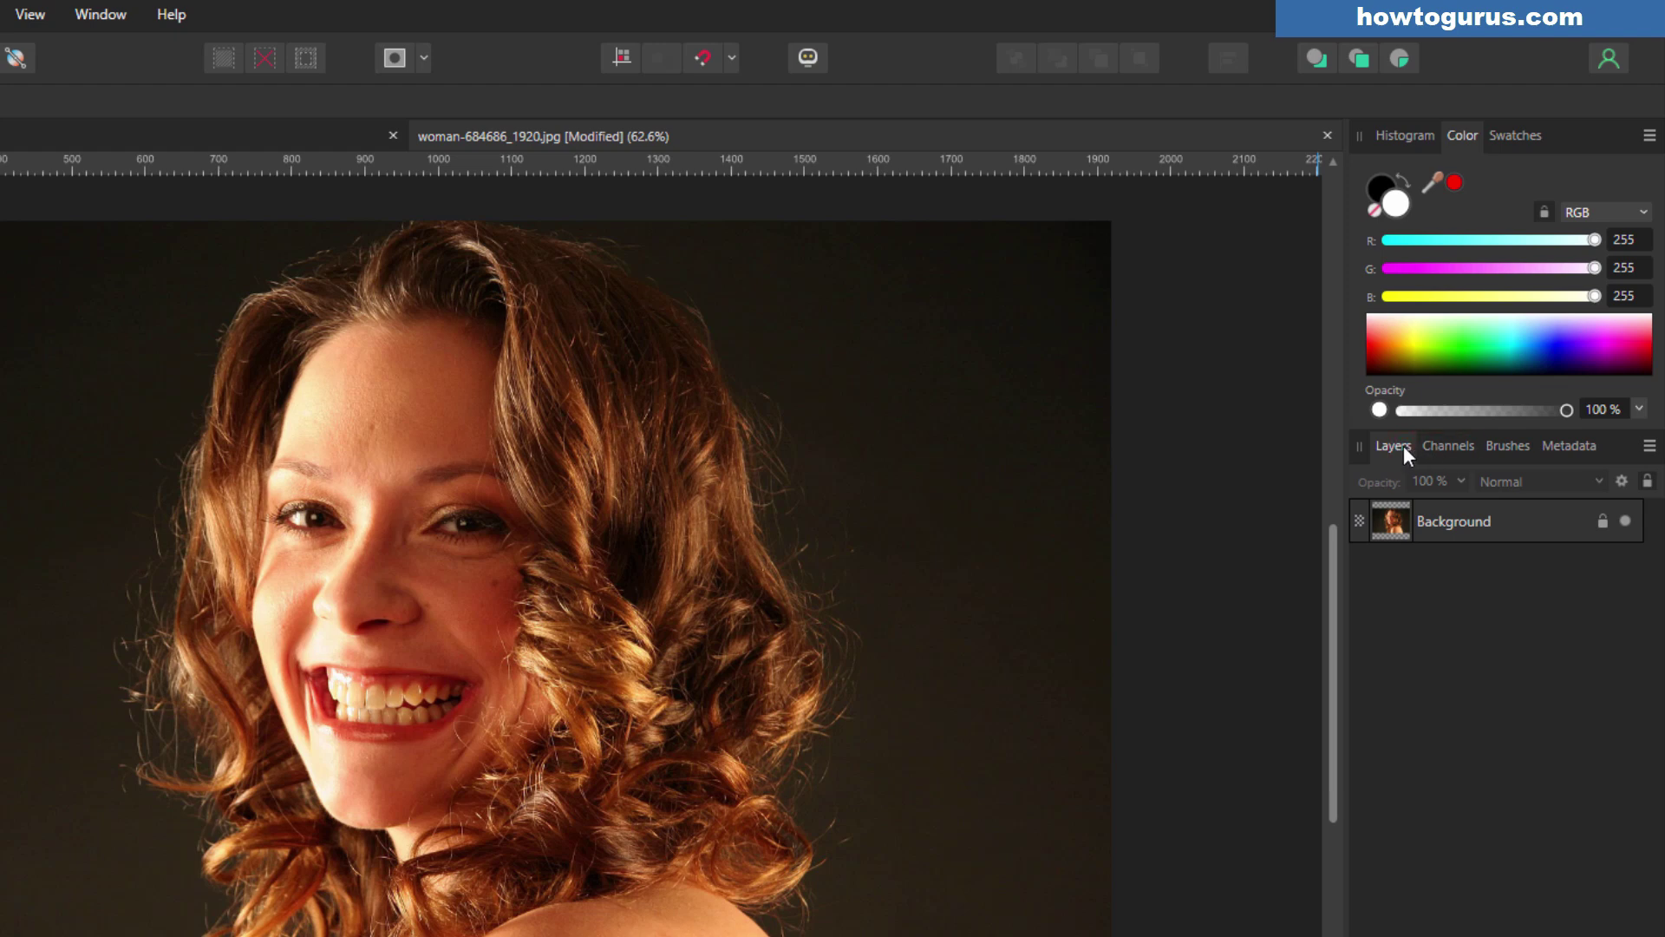
# - Collapse and expand the Layers panel, and do the same with the Color panel
pyautogui.click(1403, 445)
pyautogui.click(1401, 446)
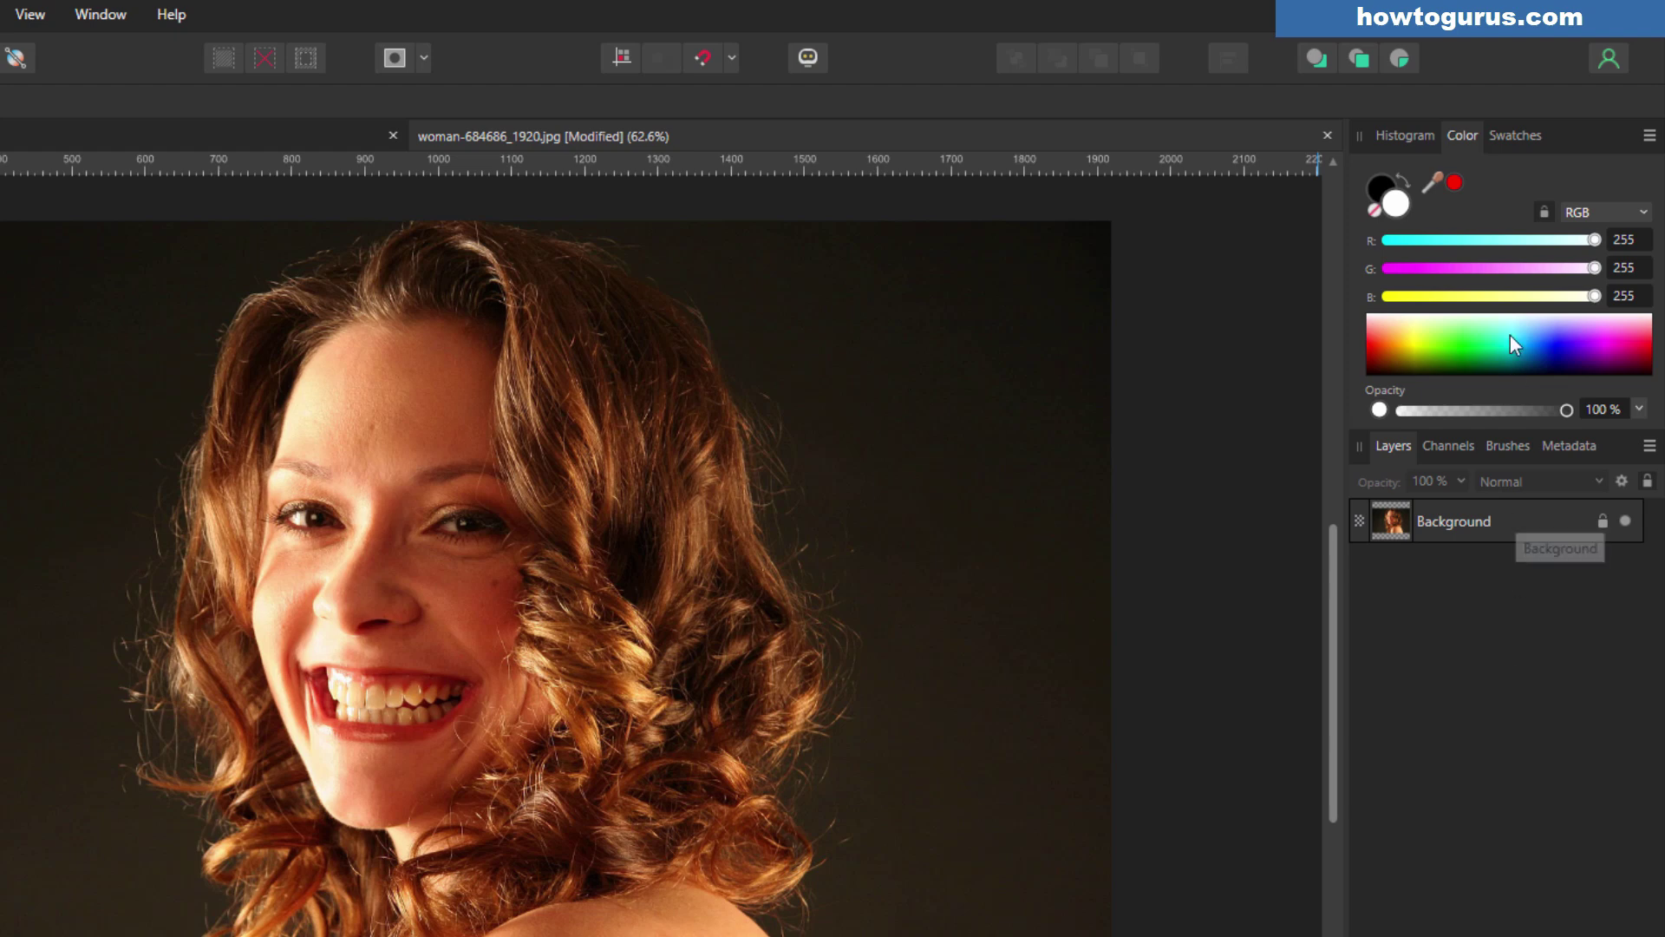
pyautogui.click(1474, 137)
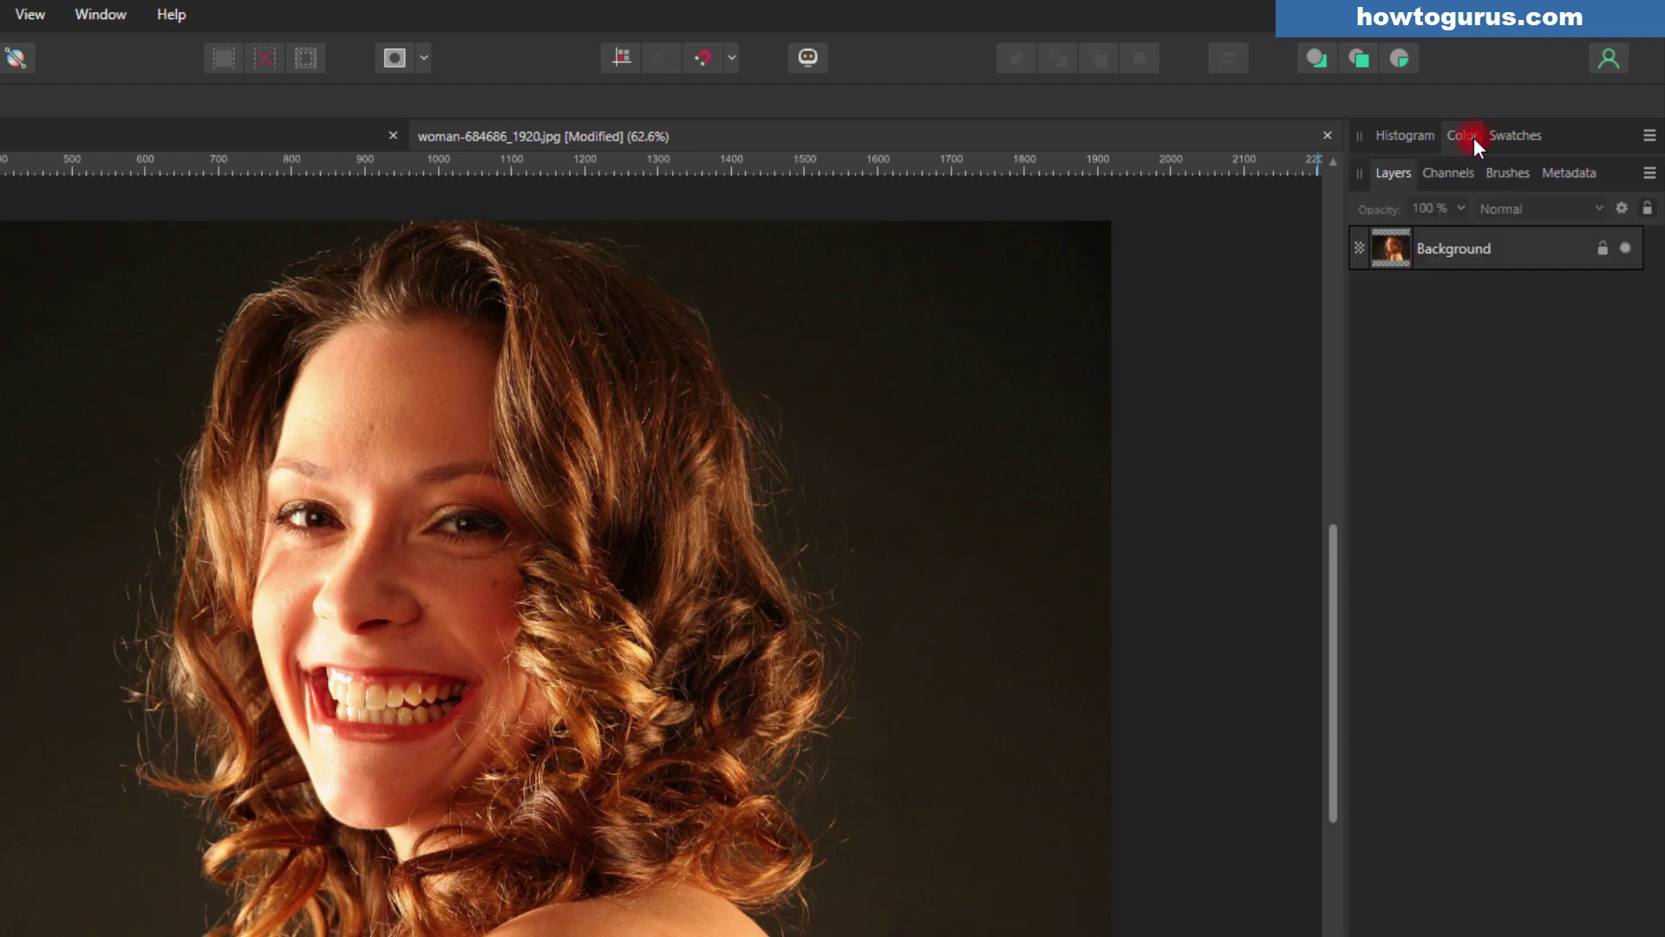
pyautogui.click(1466, 139)
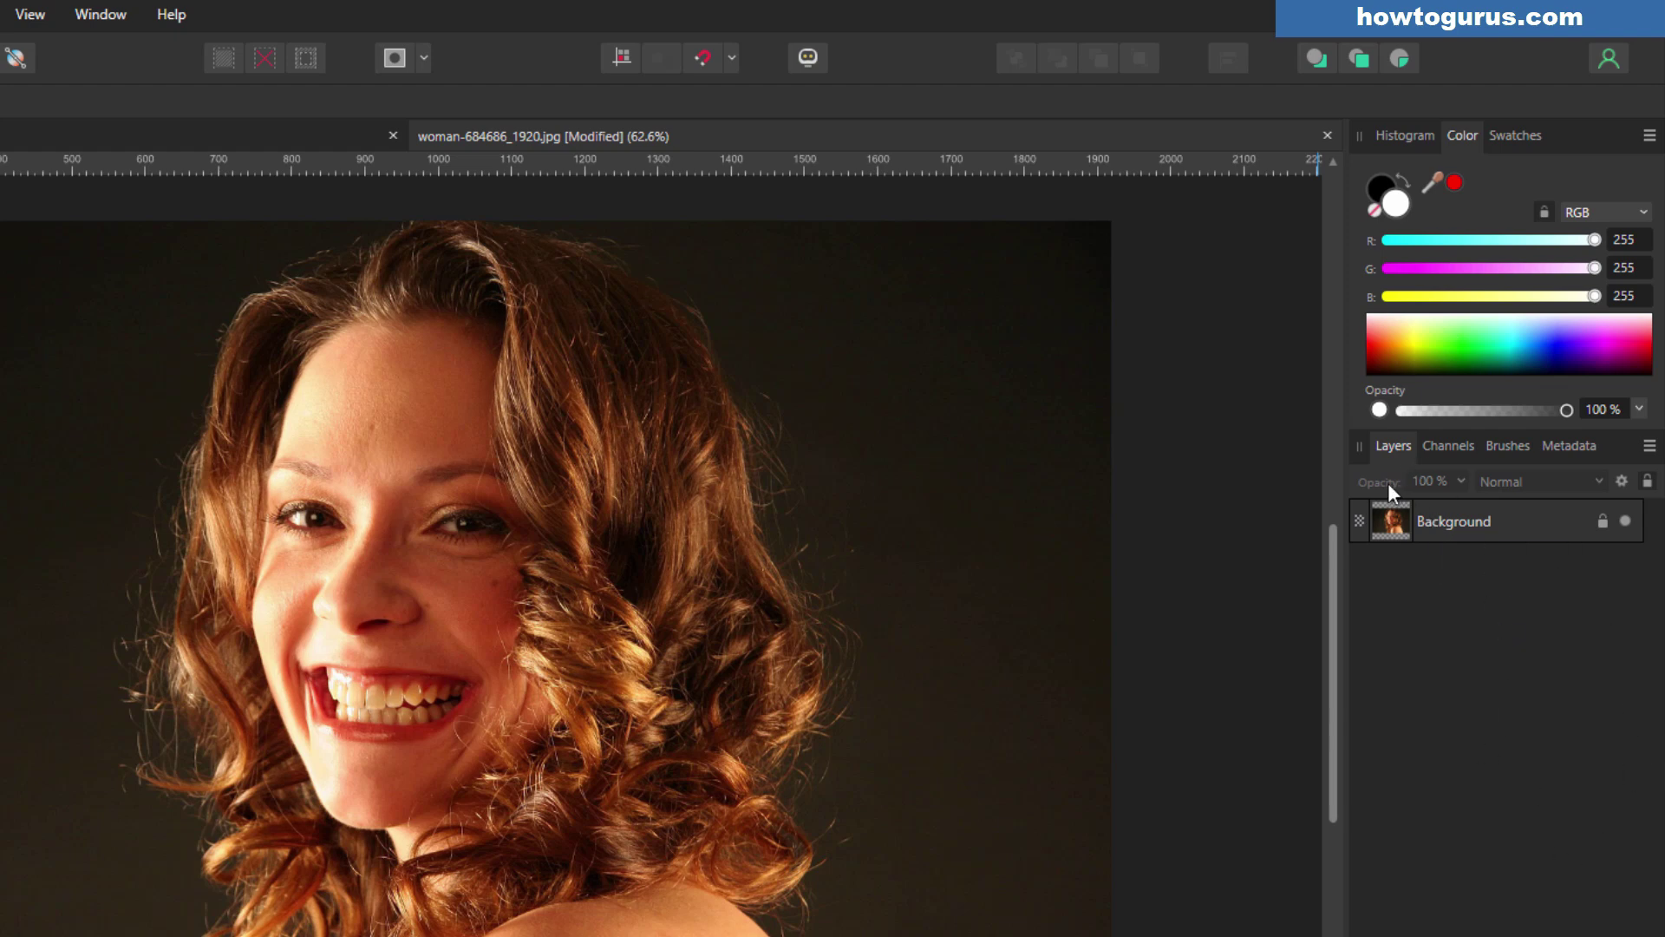
# - Select the Background layer and review its opacity, blend modes and Blend Options, keeping the Normal blend mode
pyautogui.click(1508, 524)
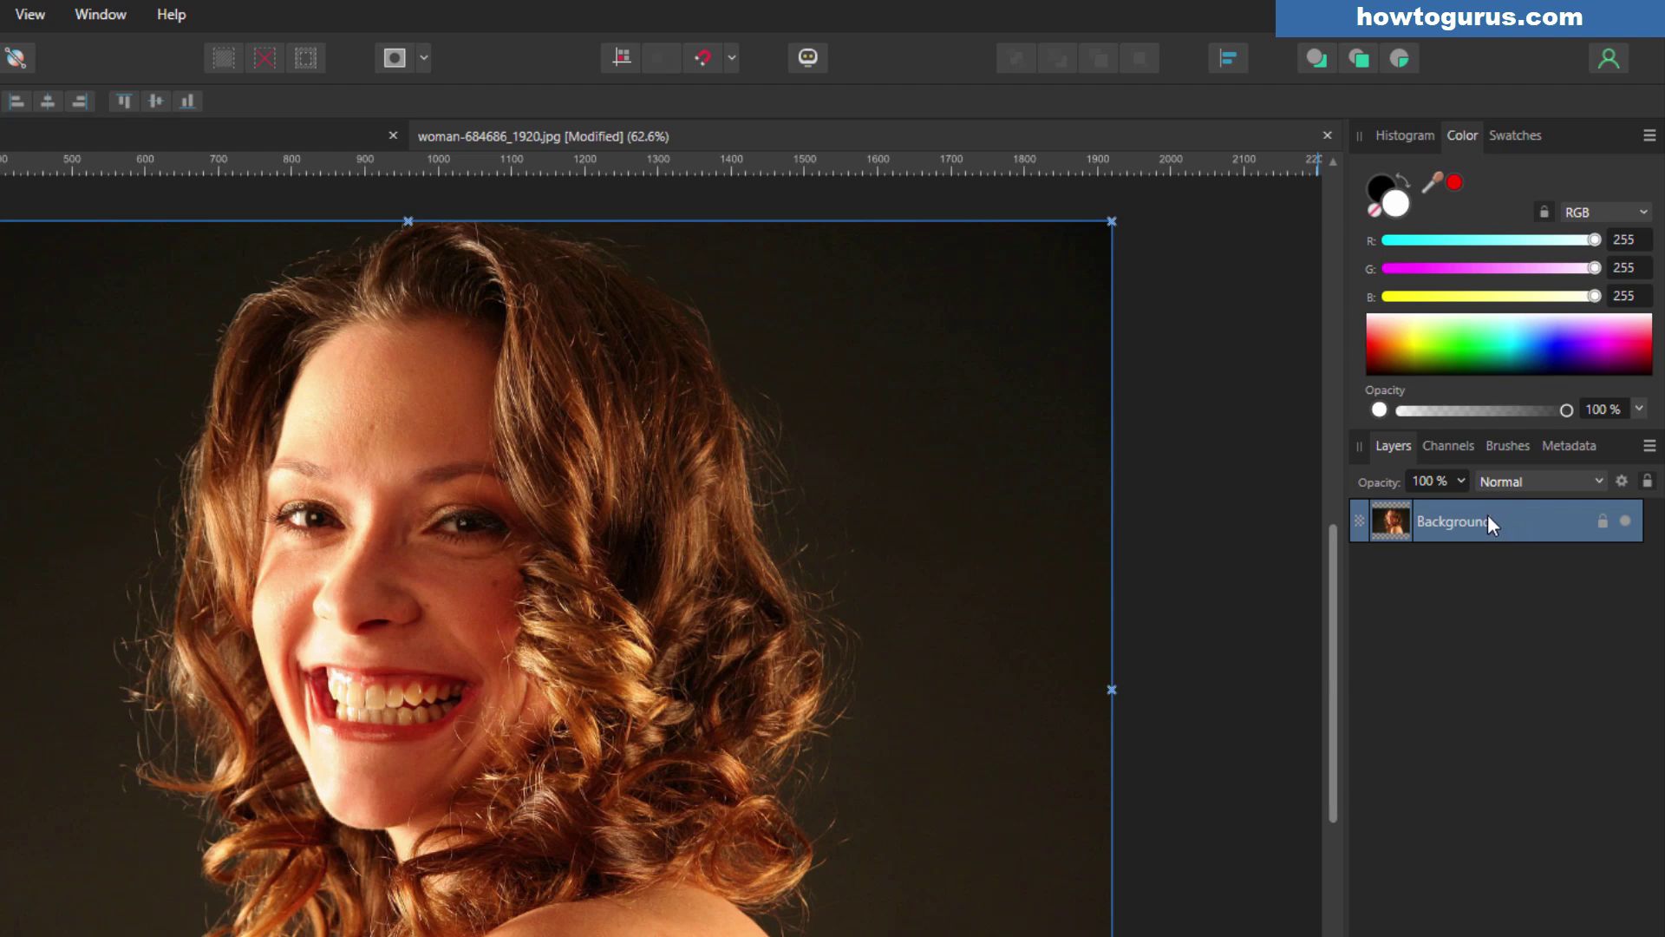
pyautogui.click(1463, 479)
pyautogui.click(1589, 483)
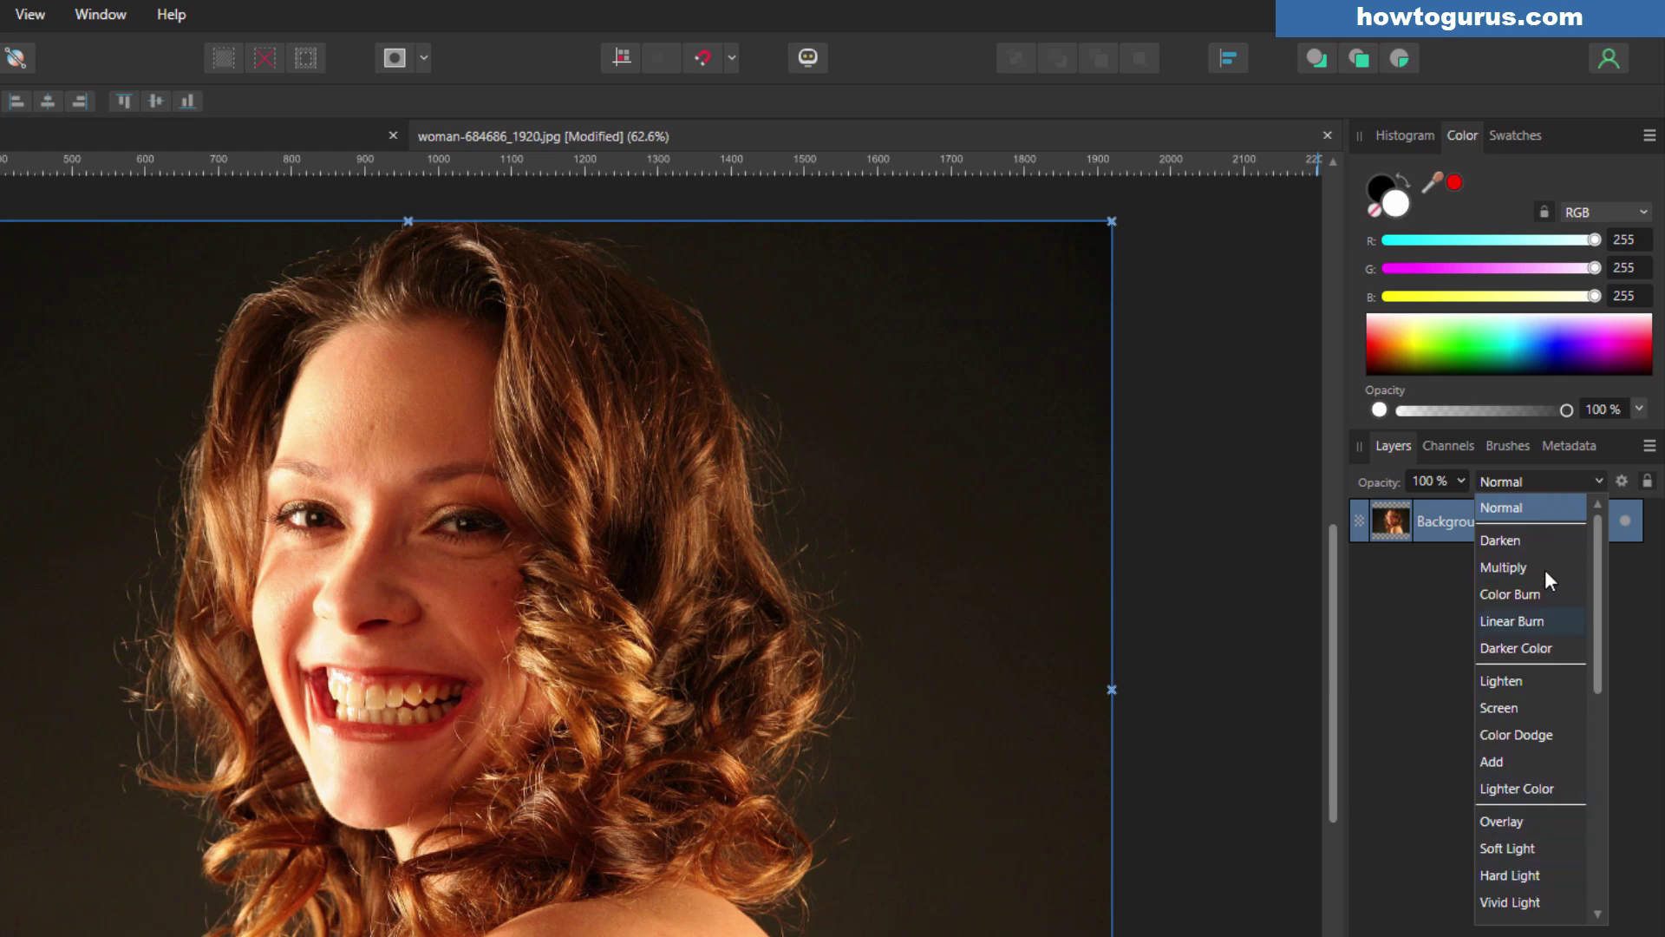
pyautogui.click(1552, 506)
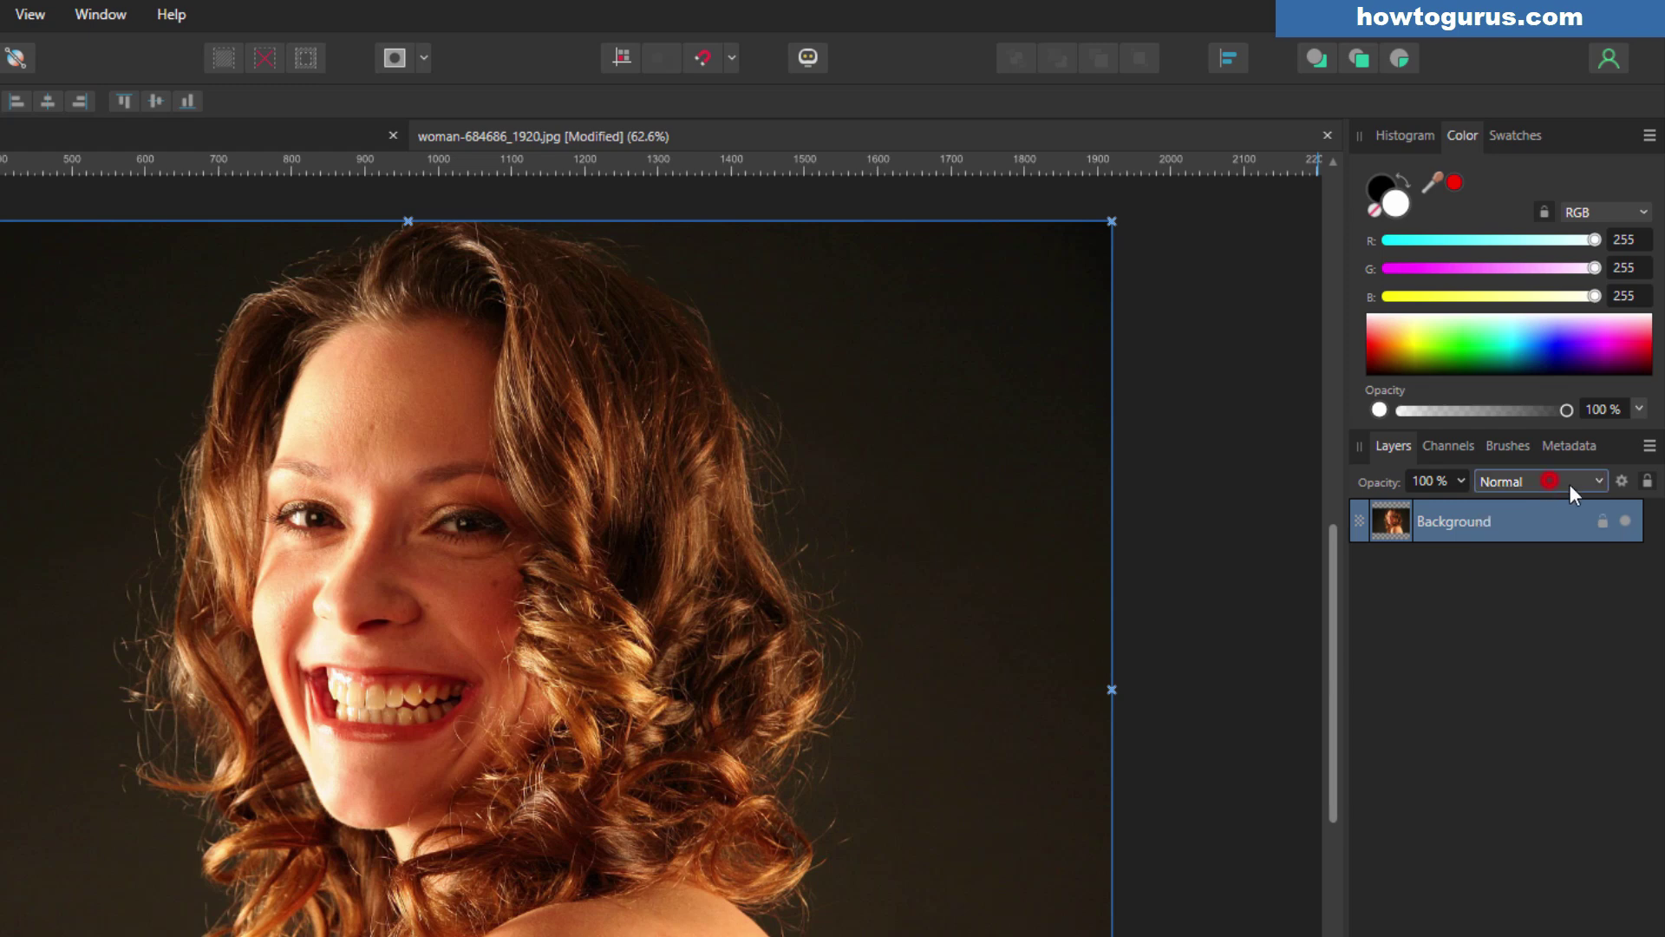
pyautogui.click(1621, 482)
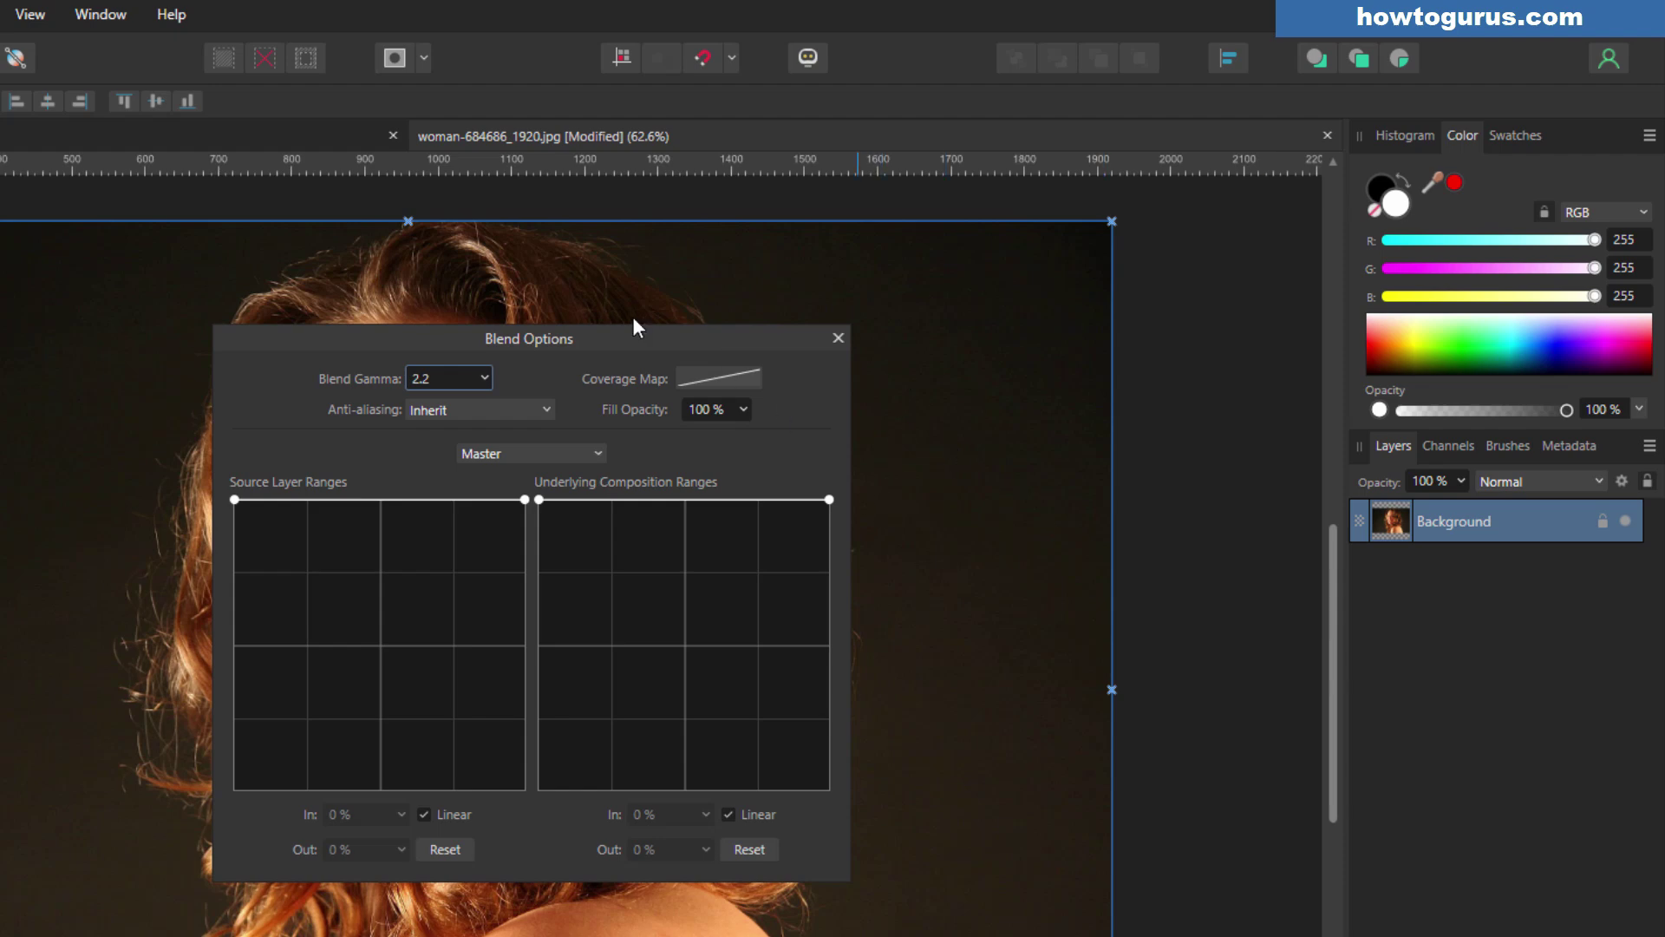
pyautogui.click(838, 338)
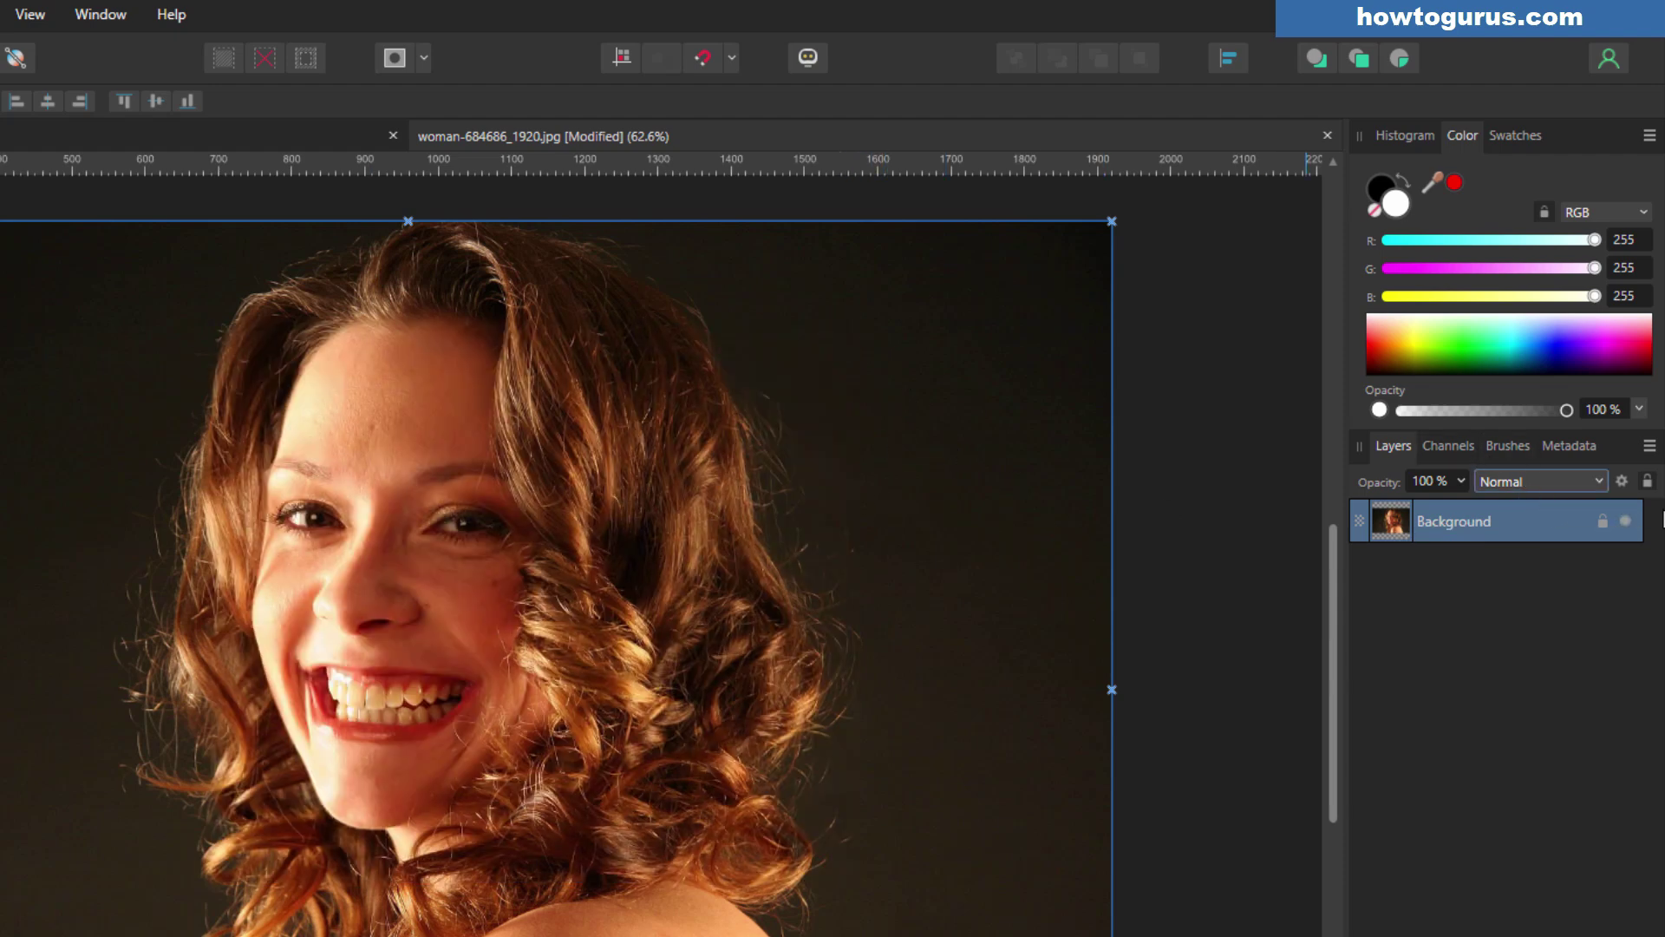
# - Examine the layer list's display options, including Show Object Type, Thumbnail Background and the thumbnail sizes
pyautogui.click(1649, 447)
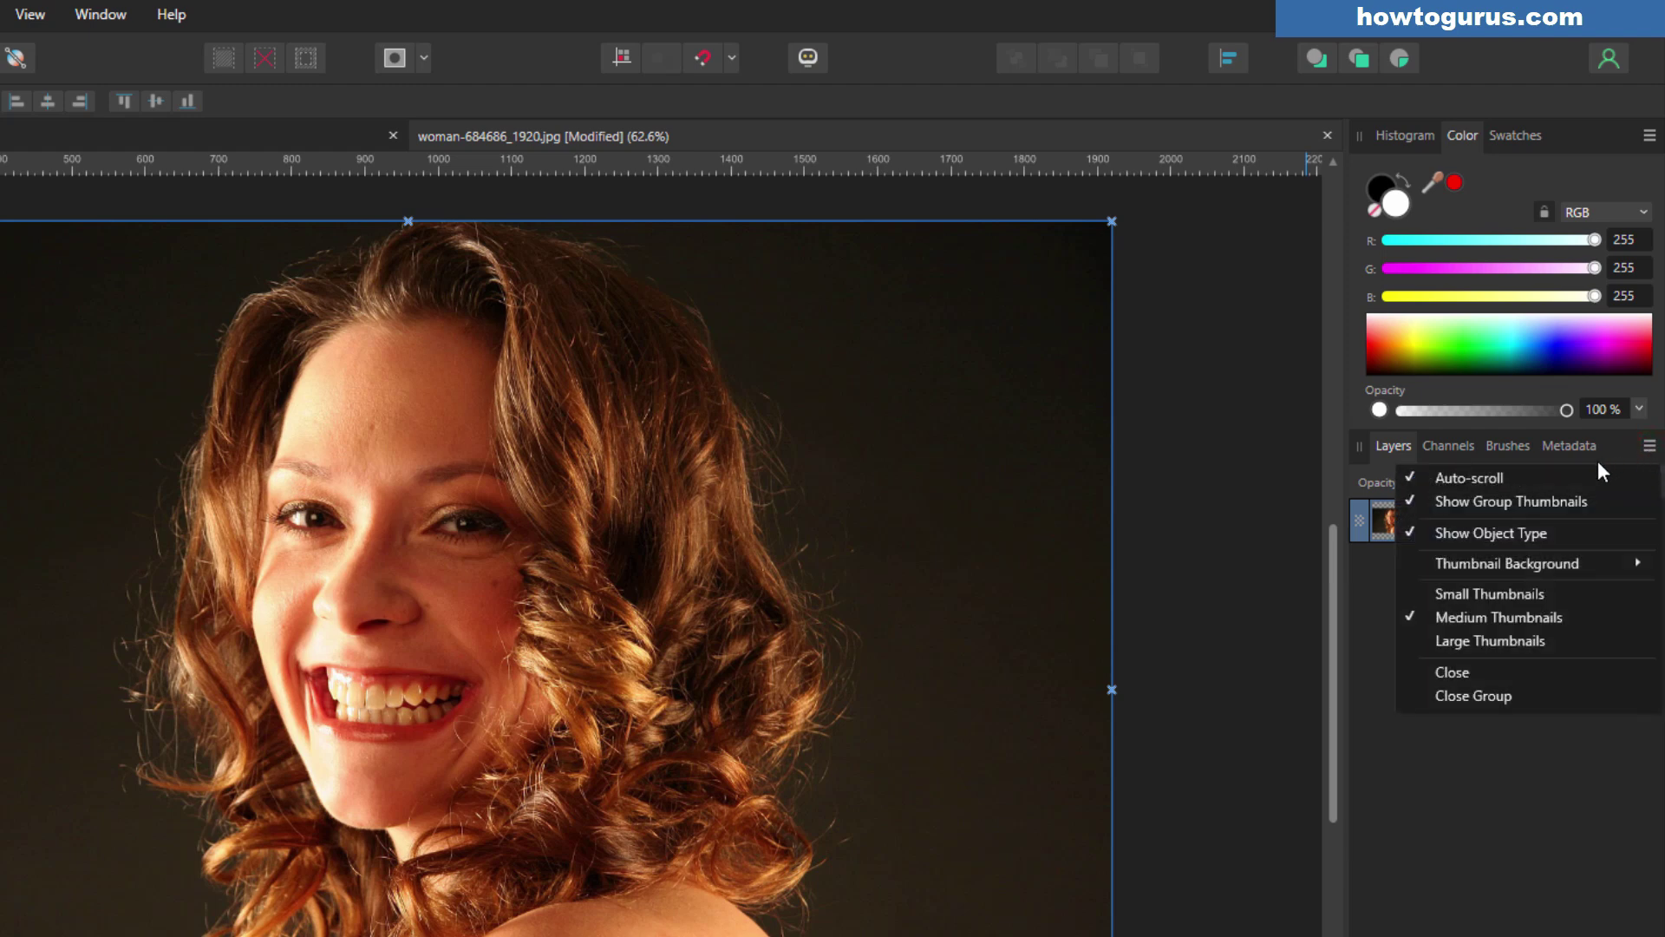
pyautogui.click(1557, 534)
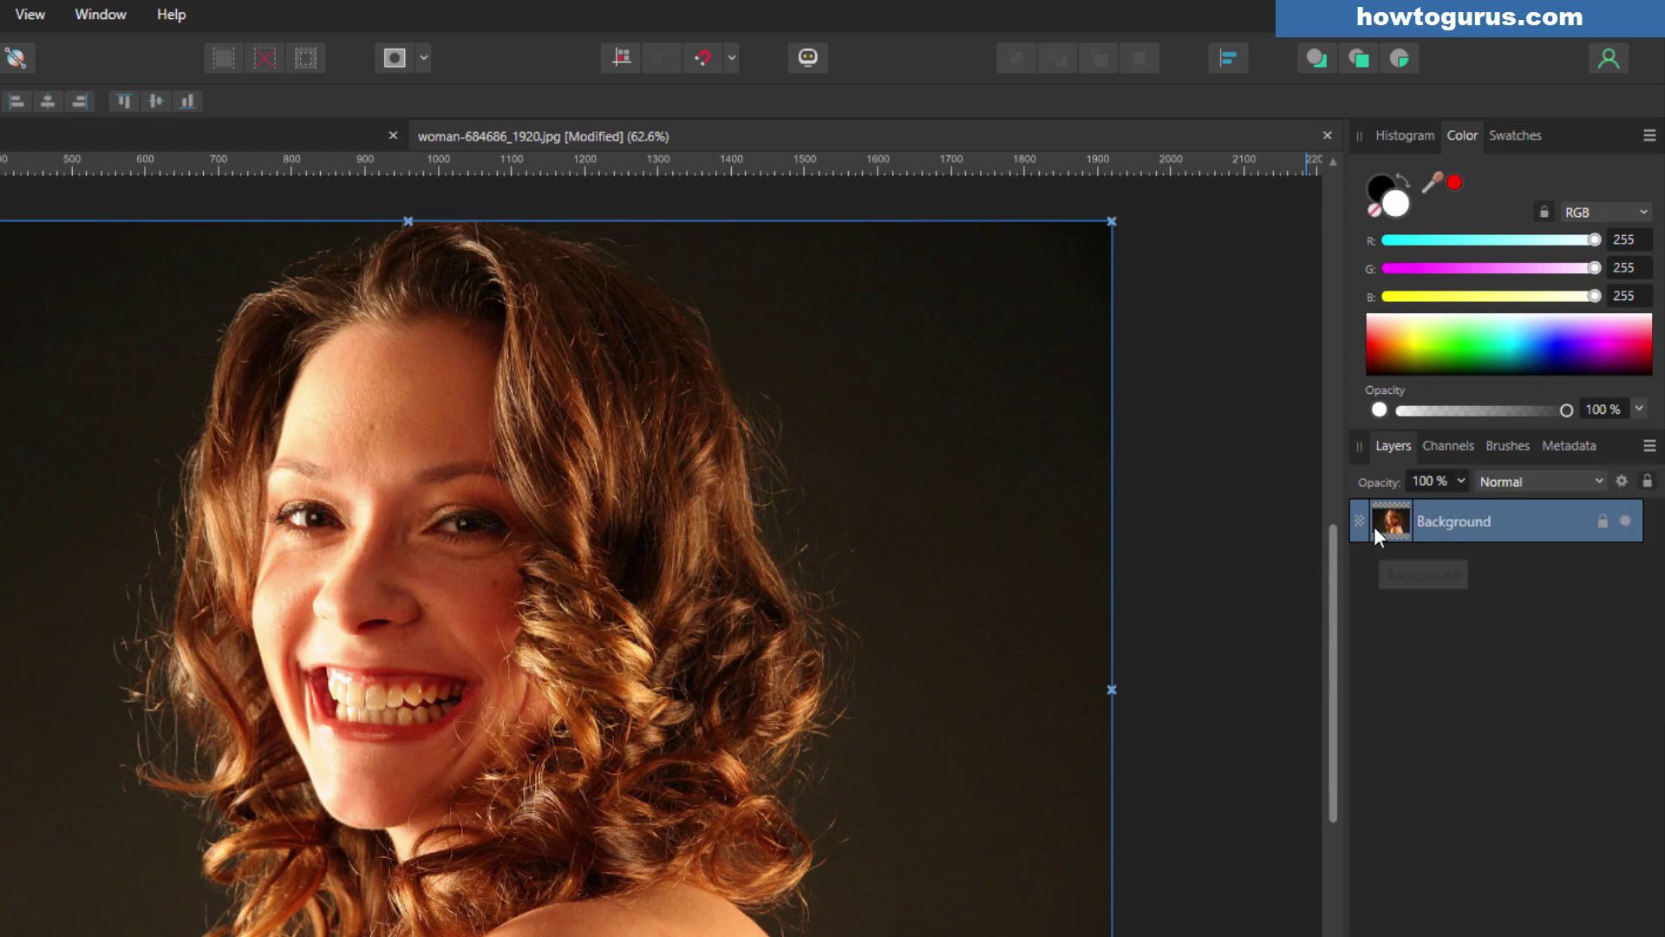
pyautogui.click(1650, 446)
pyautogui.moveTo(1589, 565)
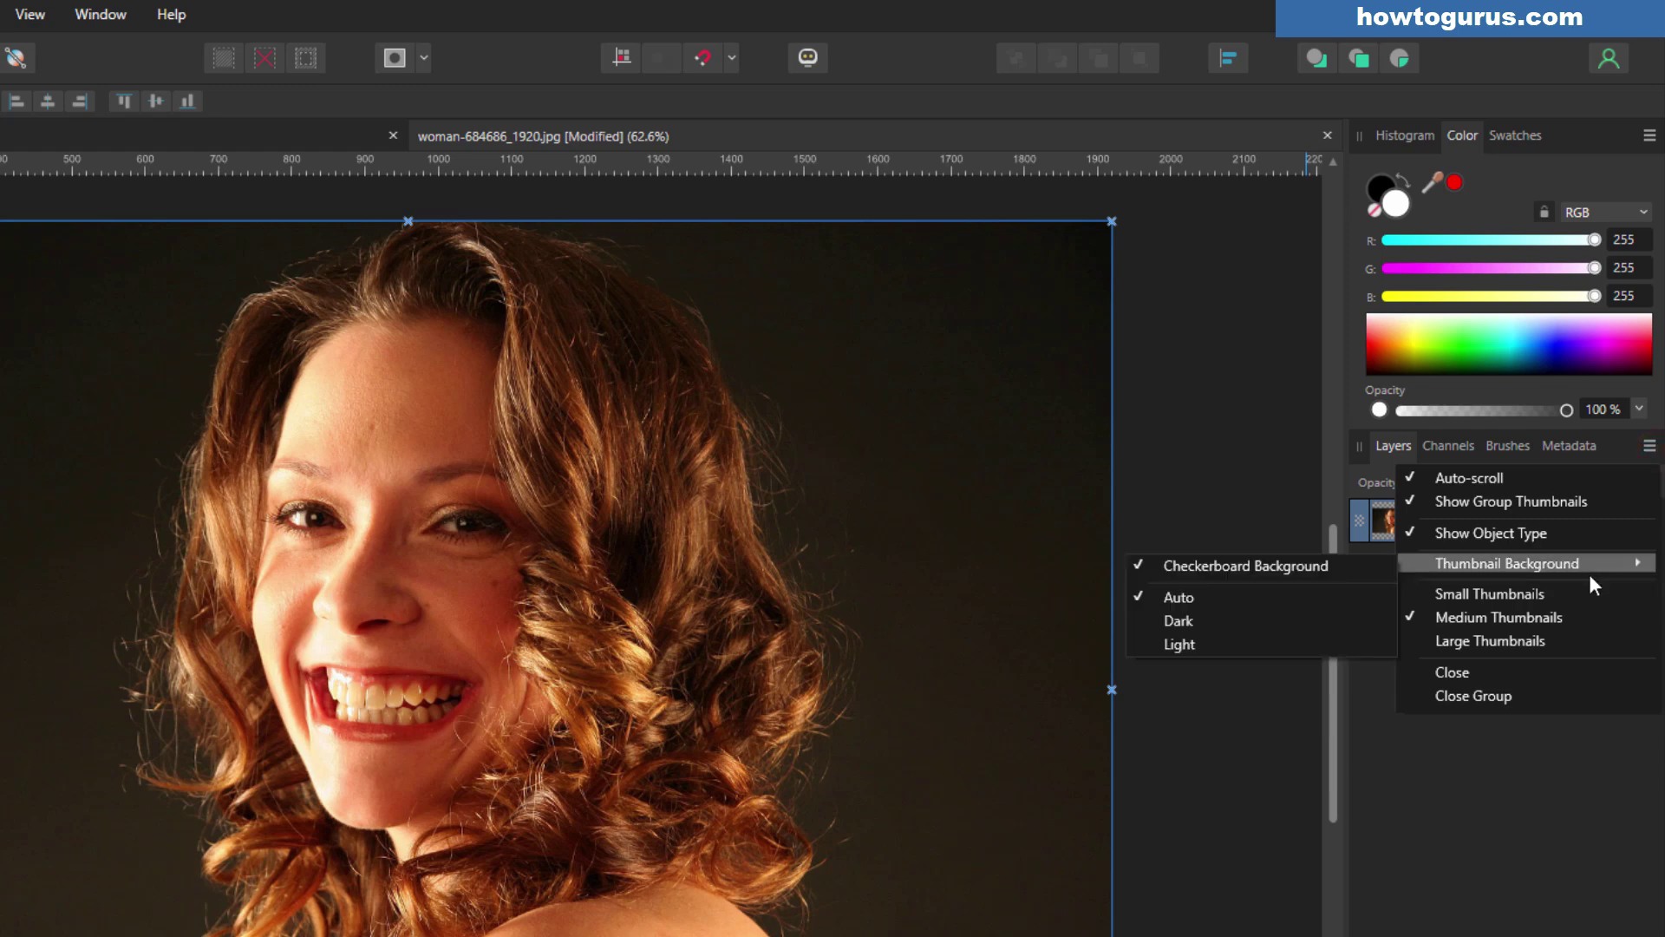
pyautogui.click(1454, 732)
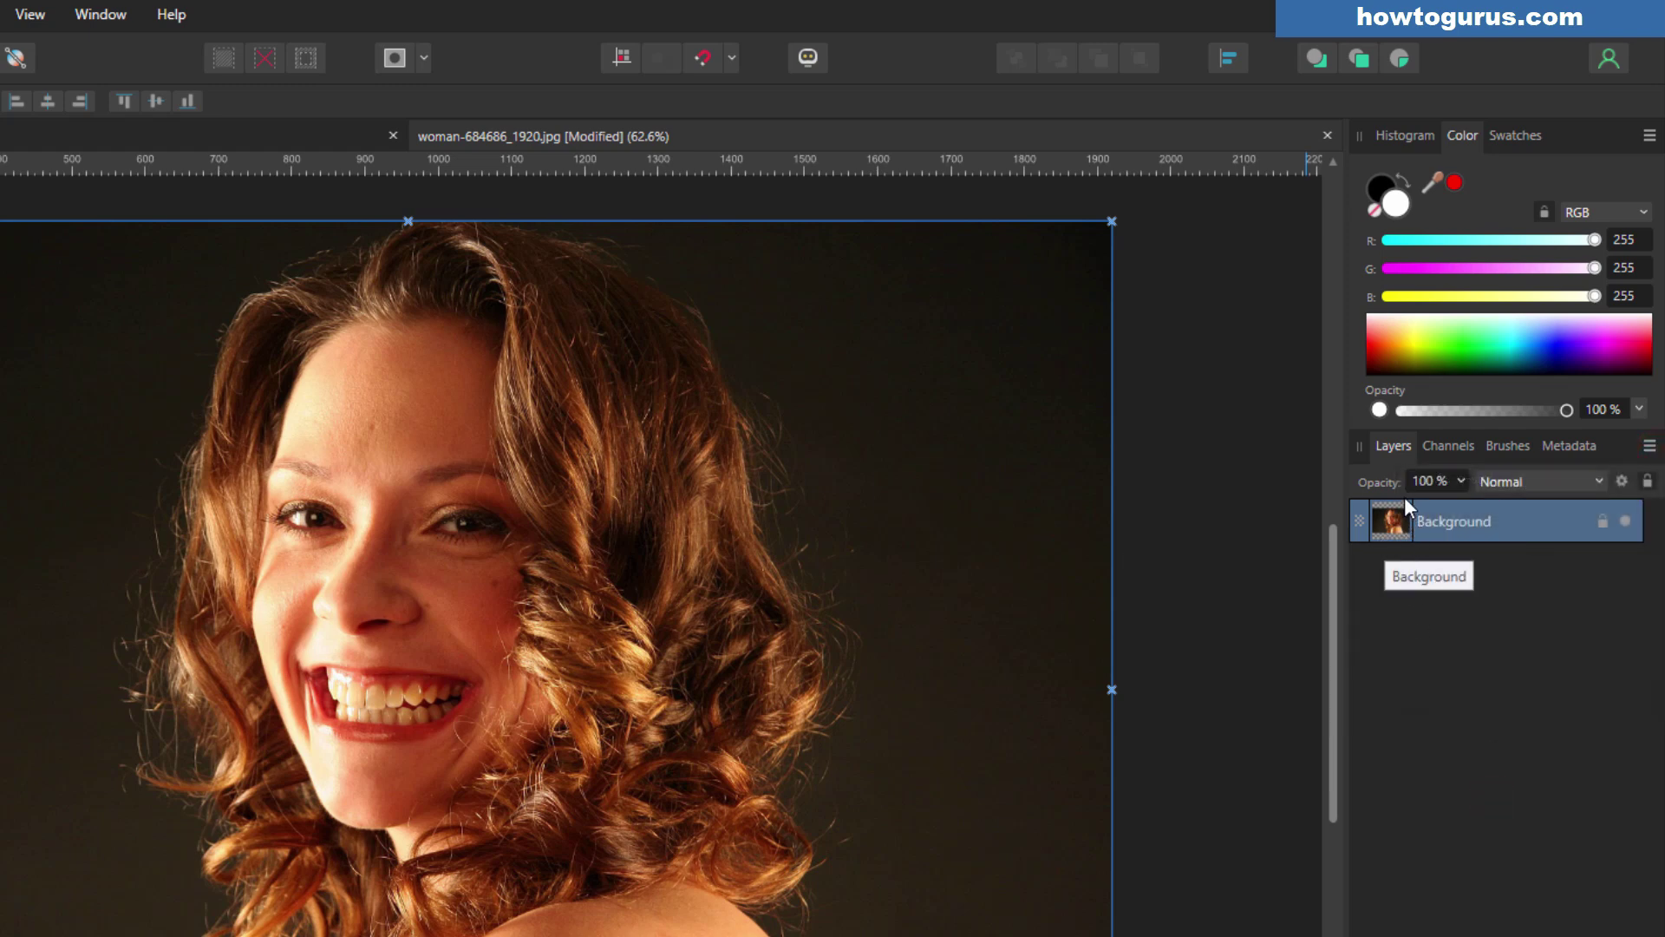
pyautogui.click(1649, 446)
pyautogui.moveTo(1538, 564)
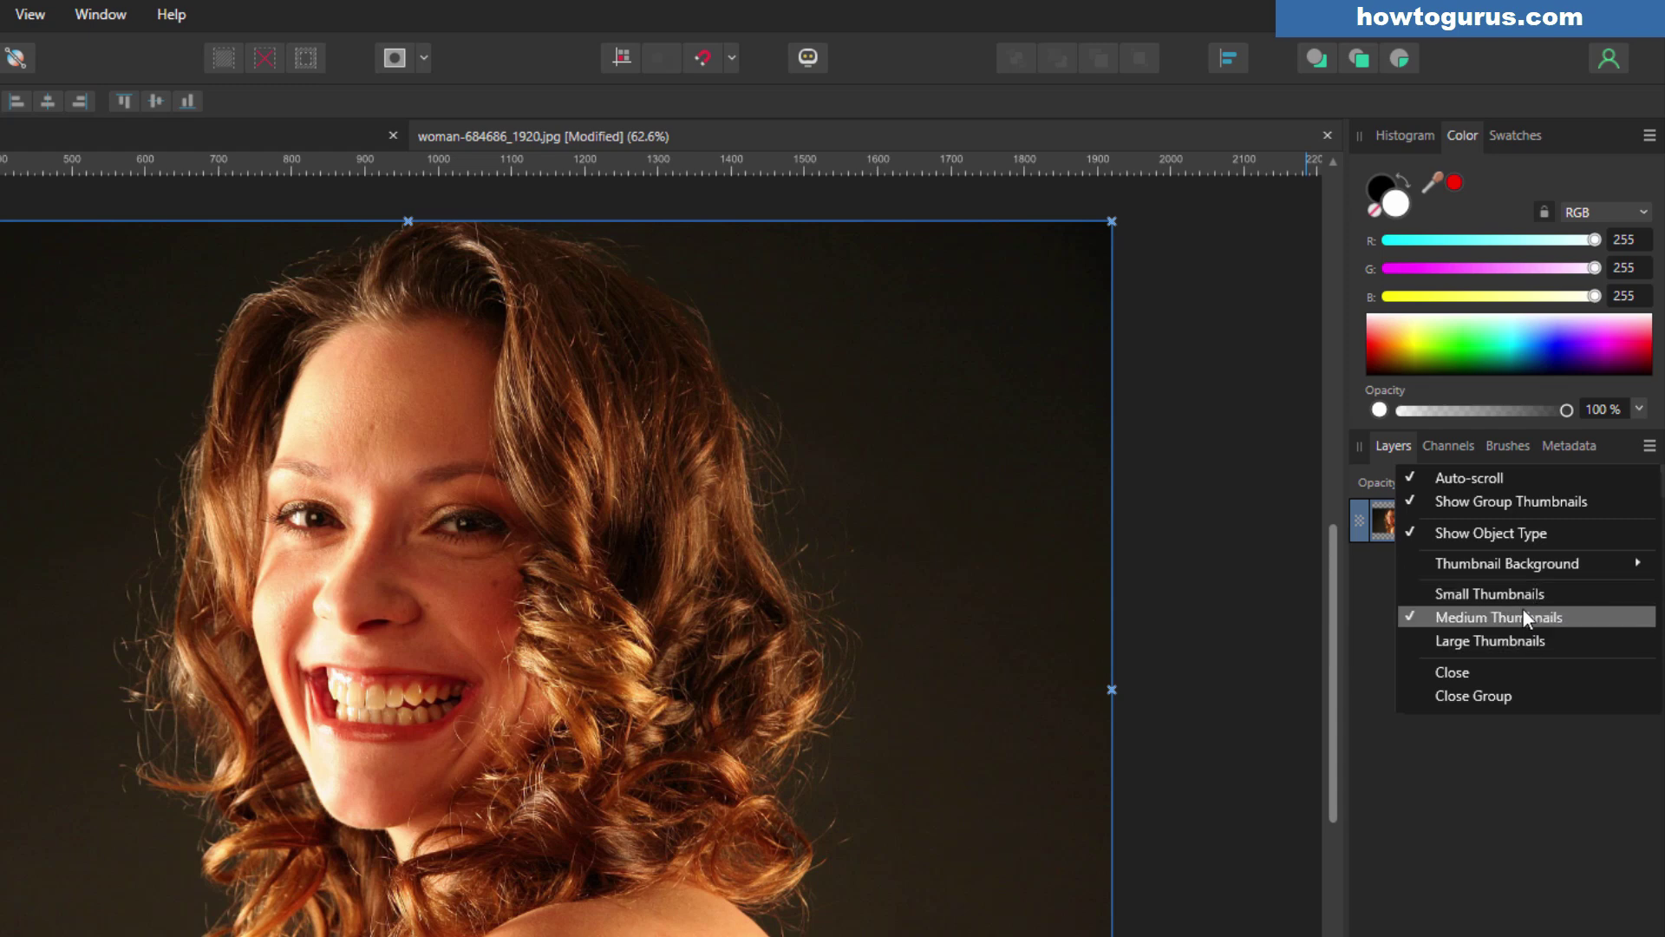
pyautogui.click(1364, 597)
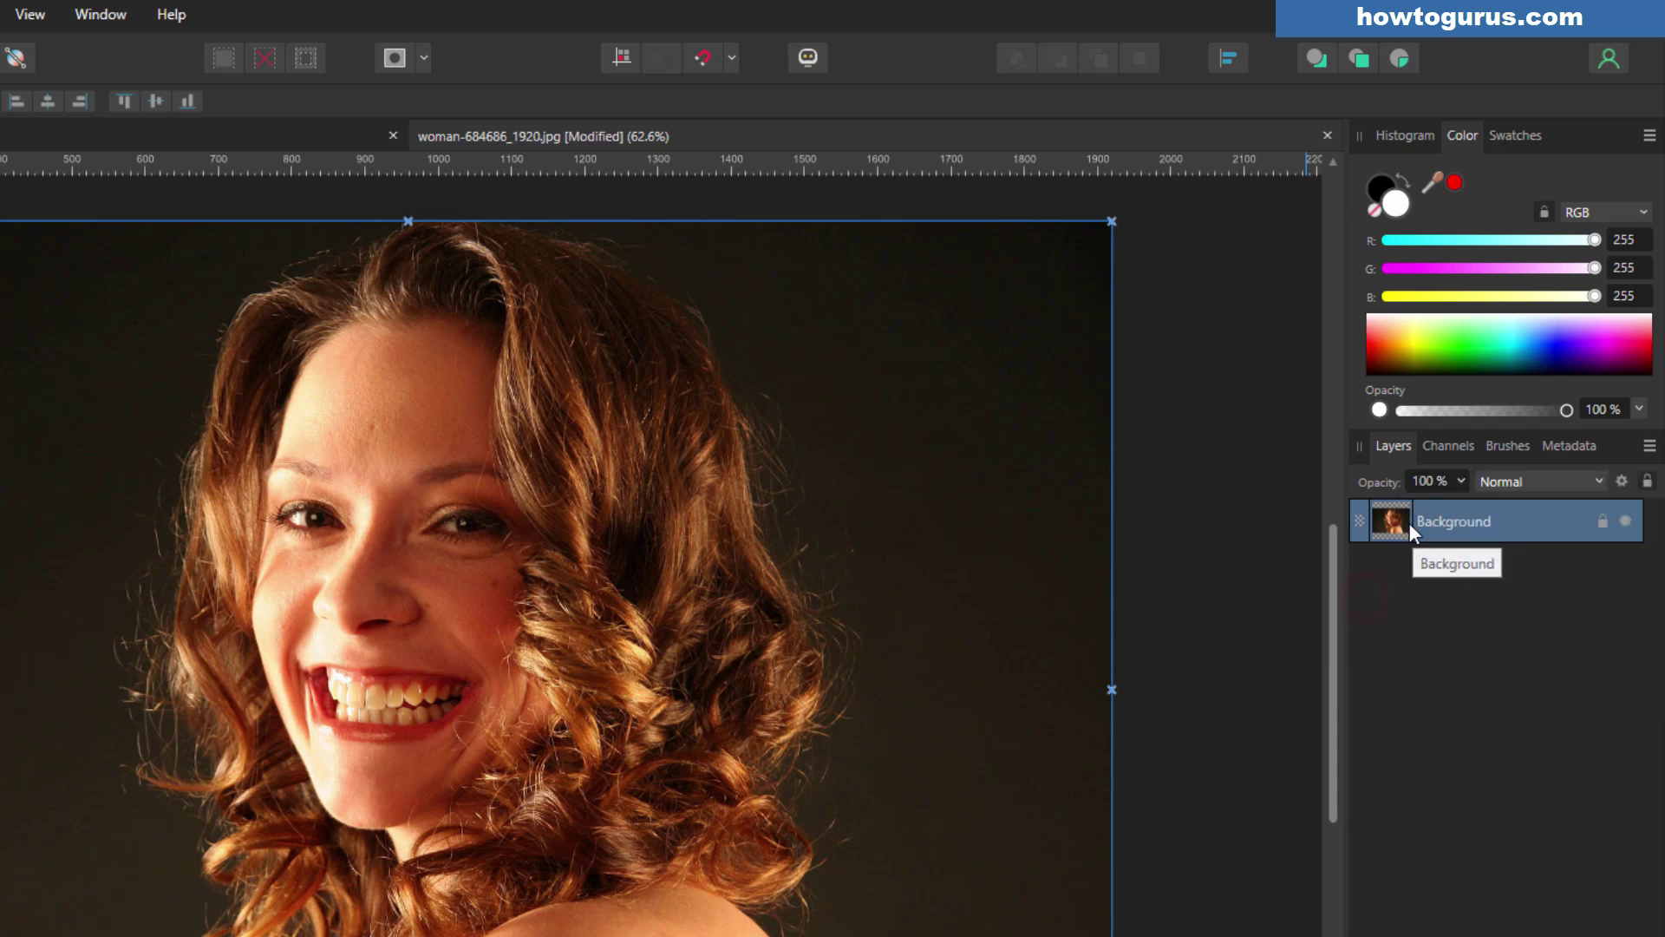
# - Try Small Thumbnails and Large Thumbnails for the layer list, return to Medium Thumbnails, and check the panel's closing options
pyautogui.click(1650, 445)
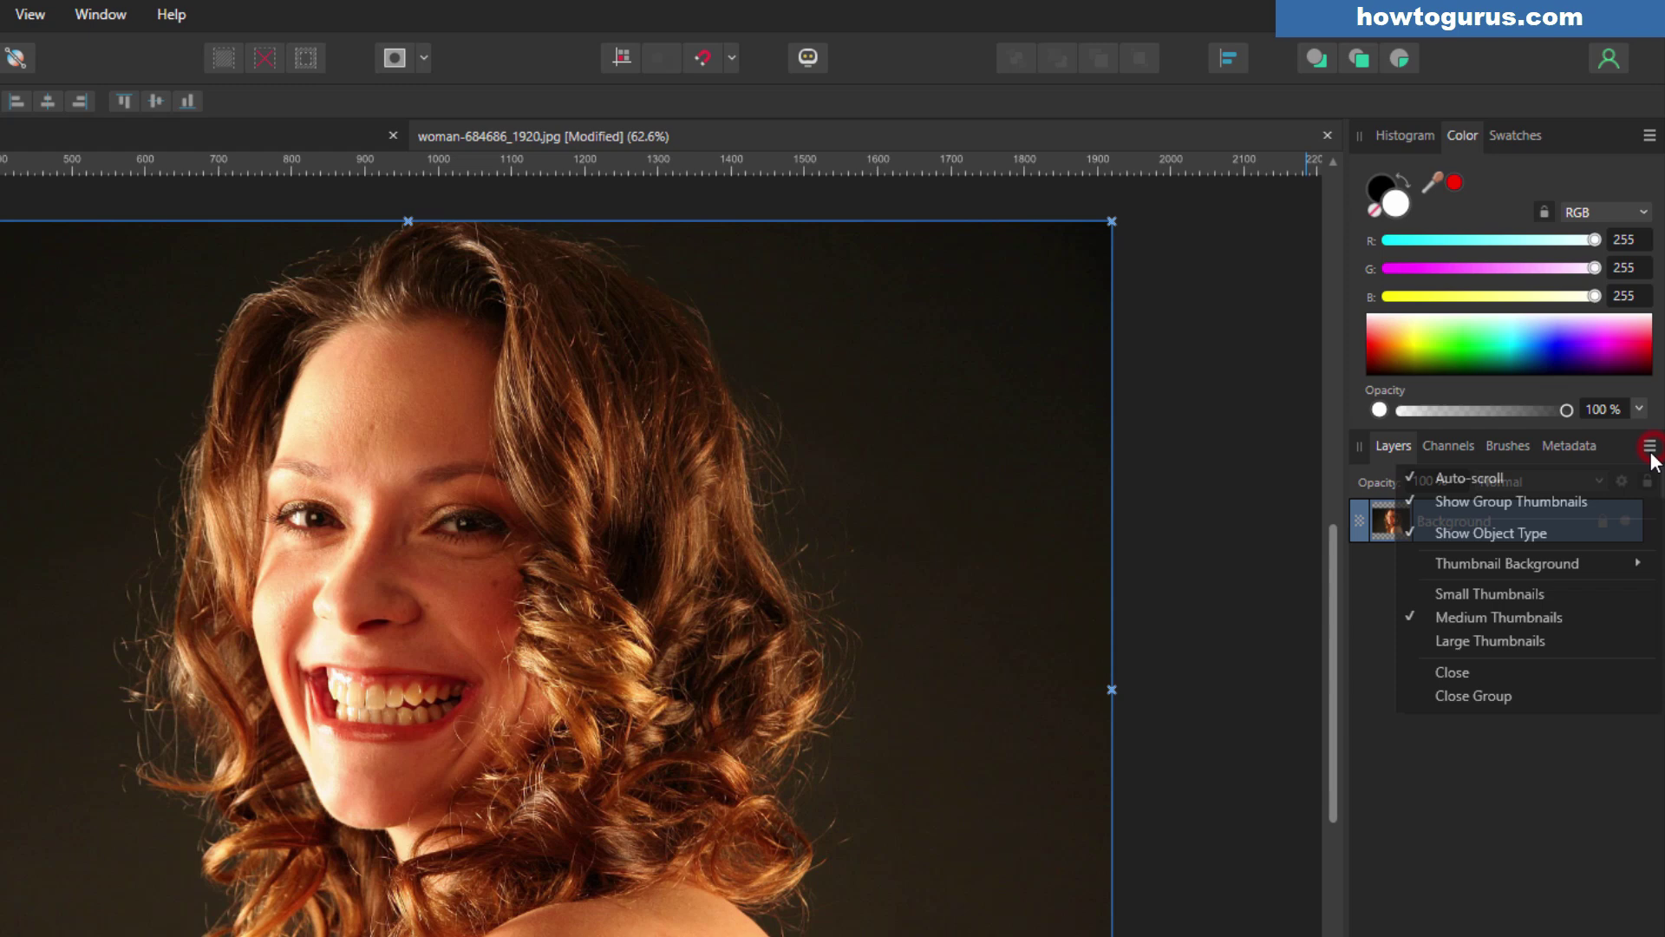
pyautogui.click(1548, 589)
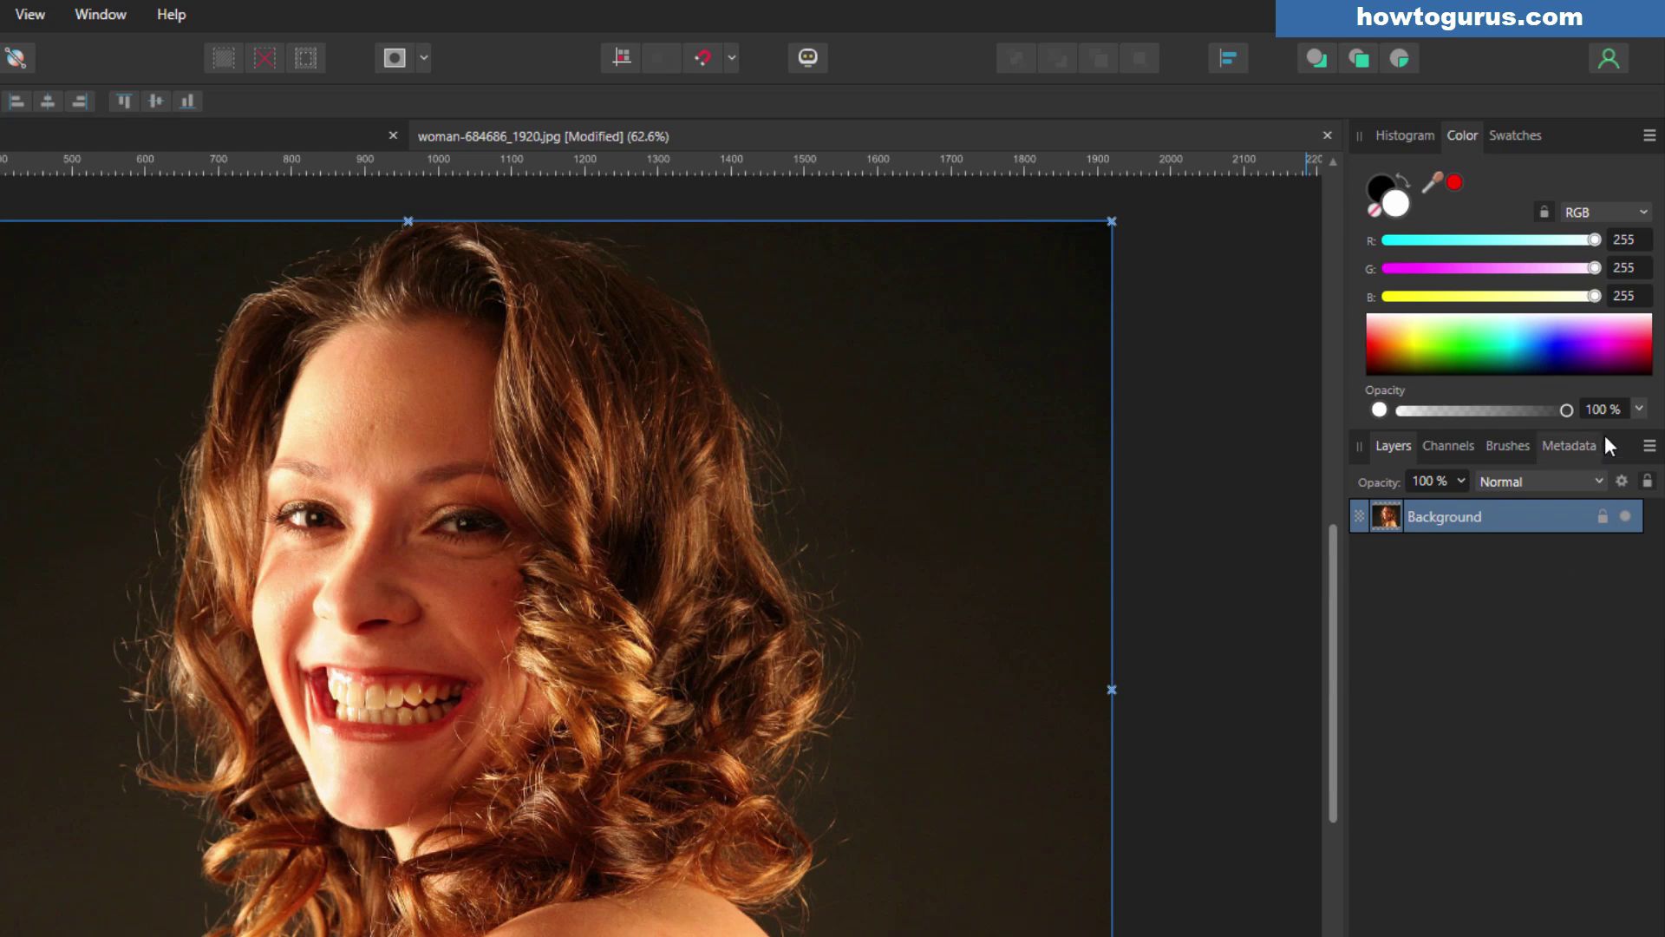
pyautogui.click(1650, 445)
pyautogui.click(1534, 640)
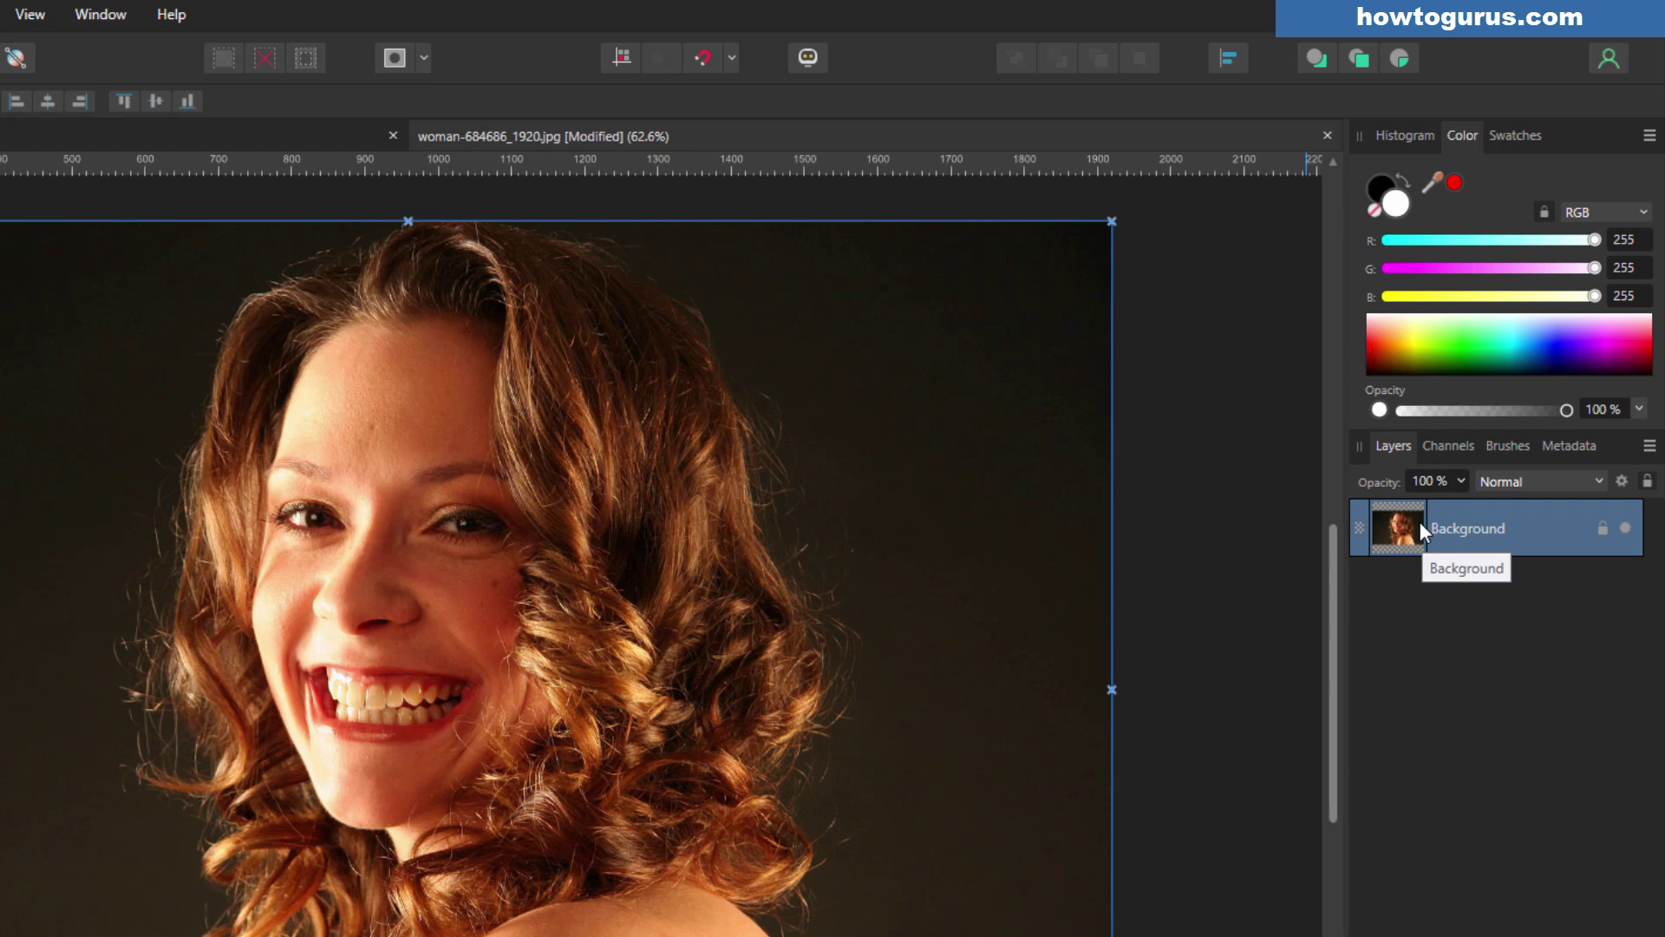
pyautogui.click(1649, 445)
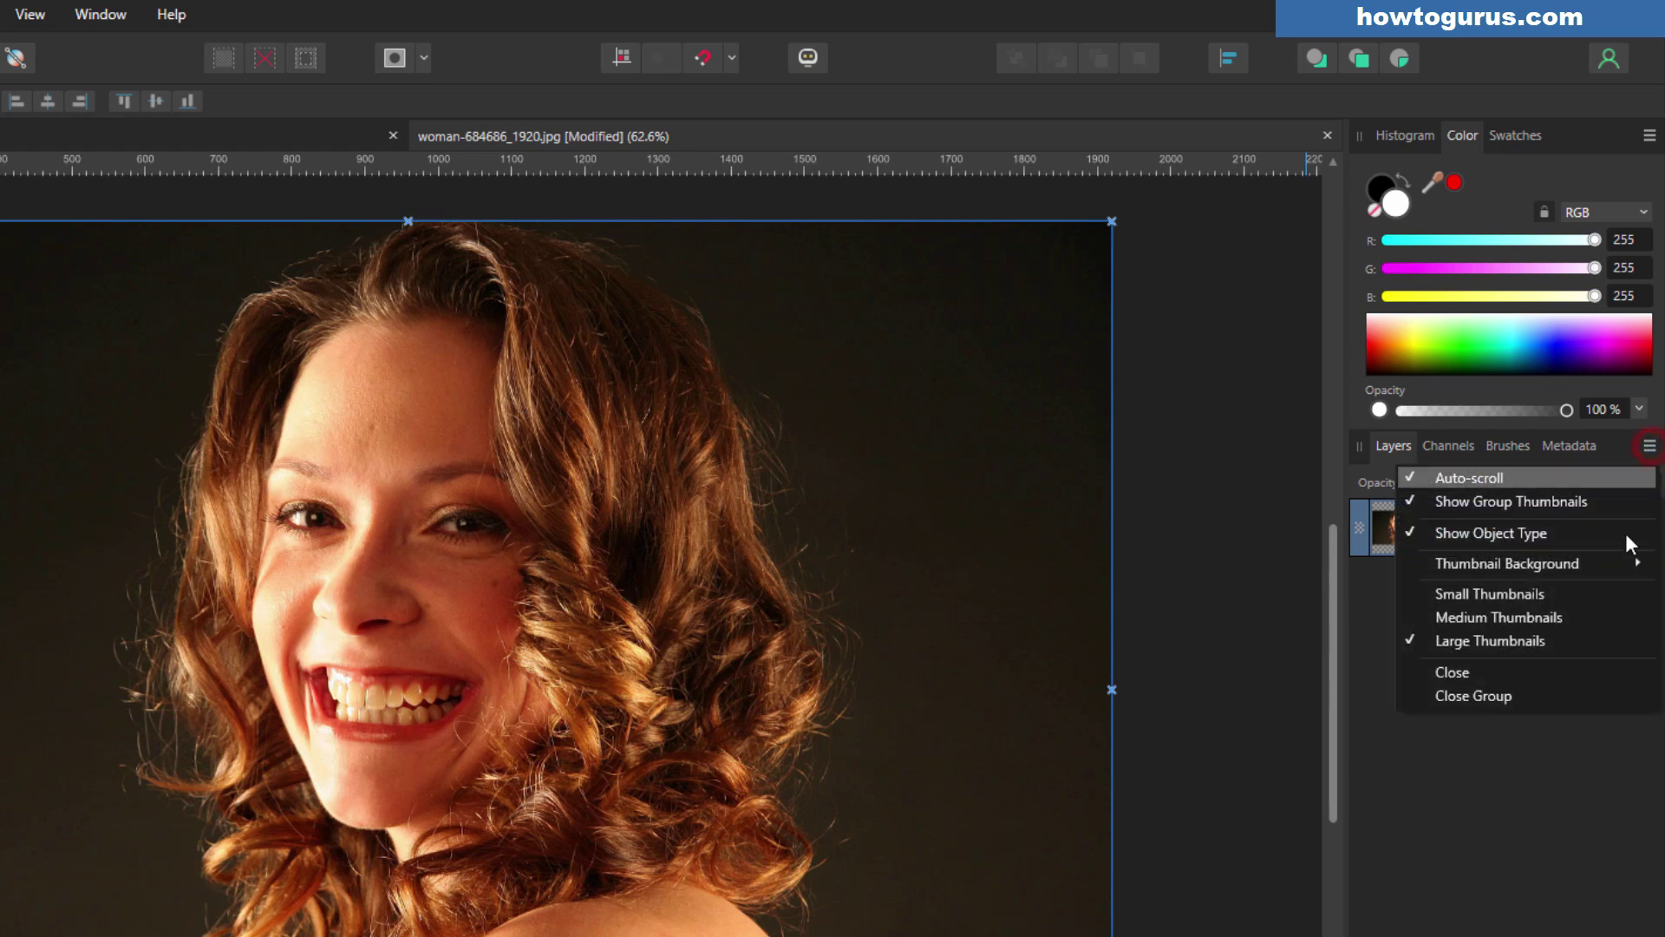
pyautogui.click(1549, 618)
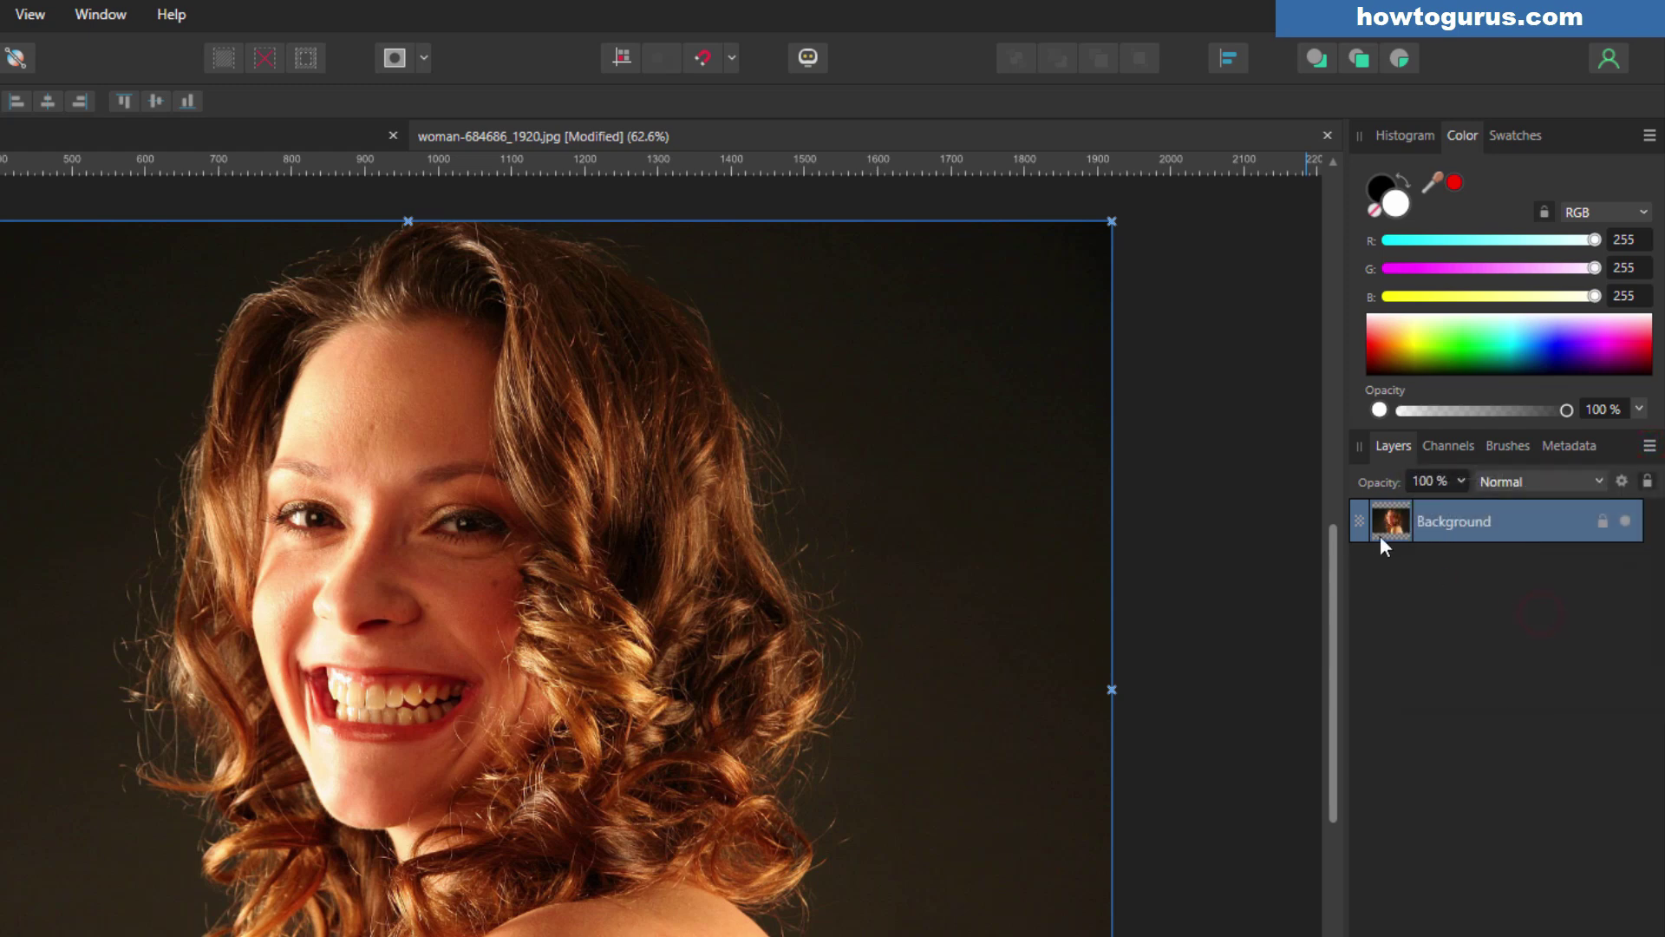
pyautogui.click(1650, 446)
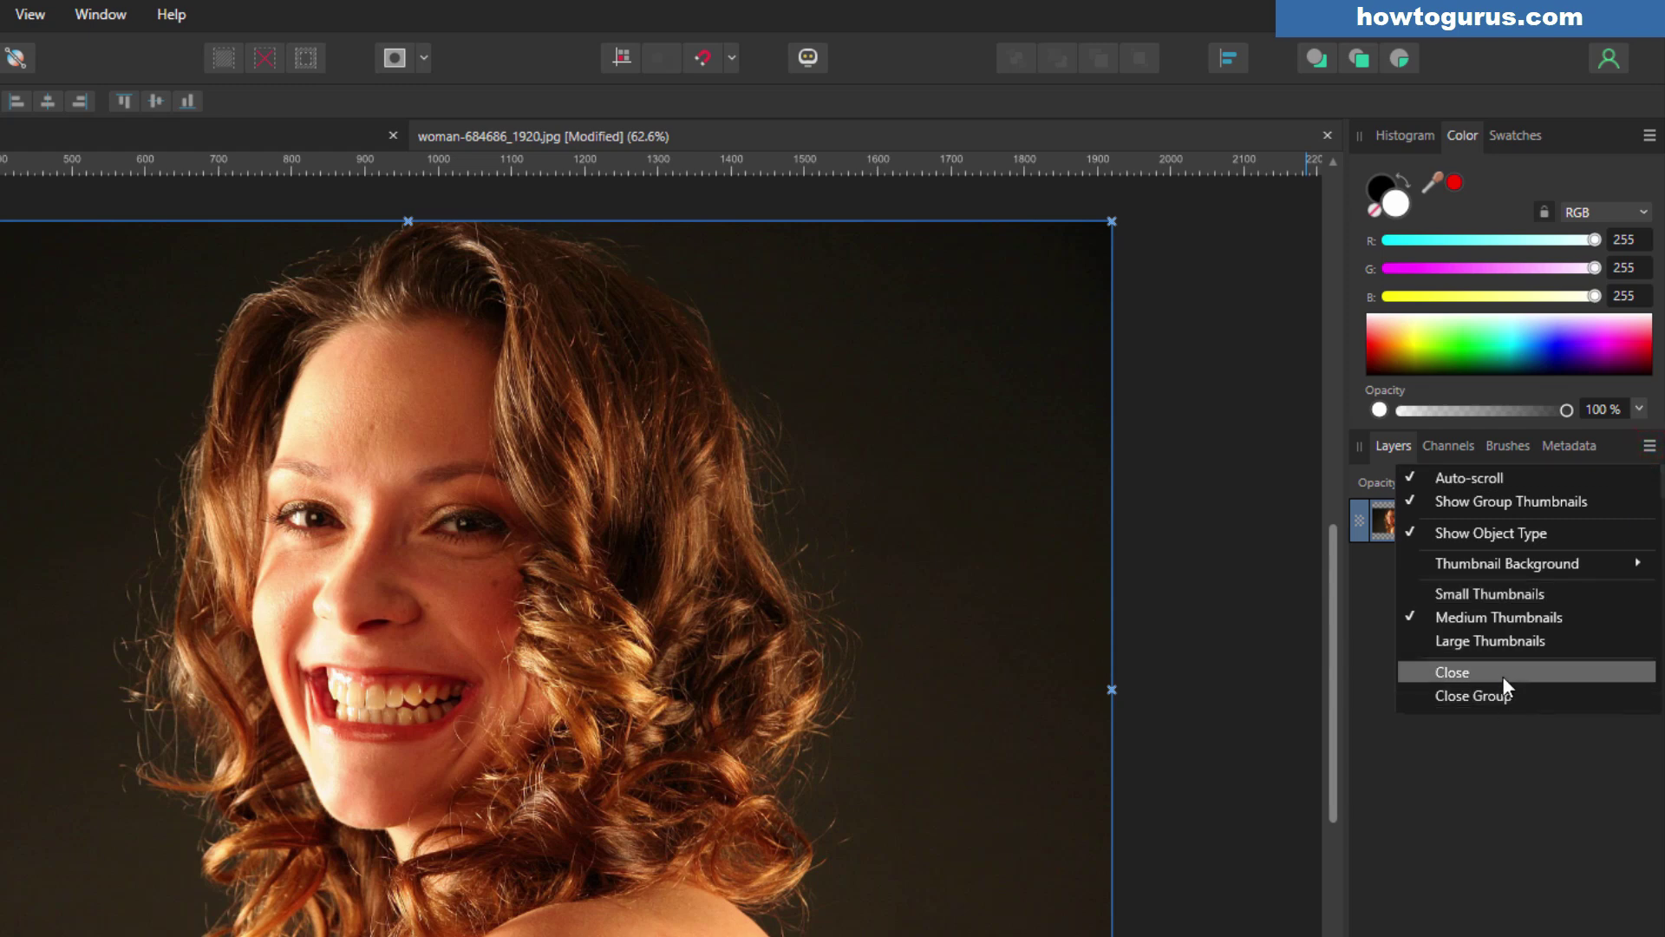
pyautogui.click(1364, 616)
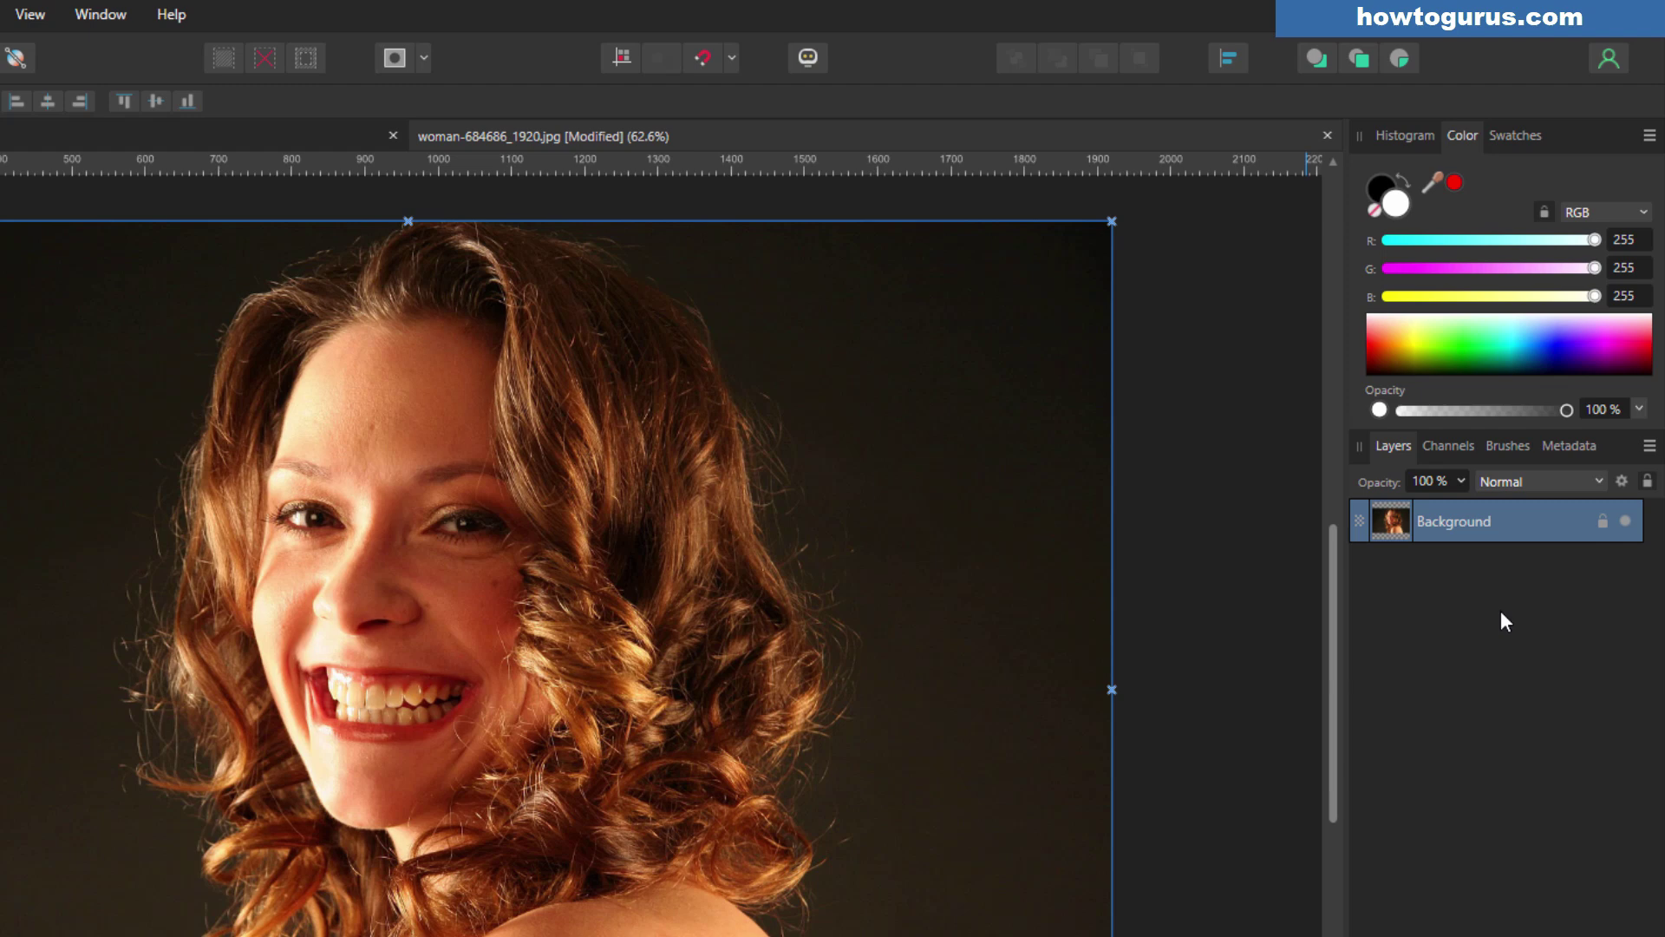
# - Look through the Window commands, and deselect the Exposure Adjustment layer in the layers document
pyautogui.click(100, 14)
pyautogui.press('Escape')
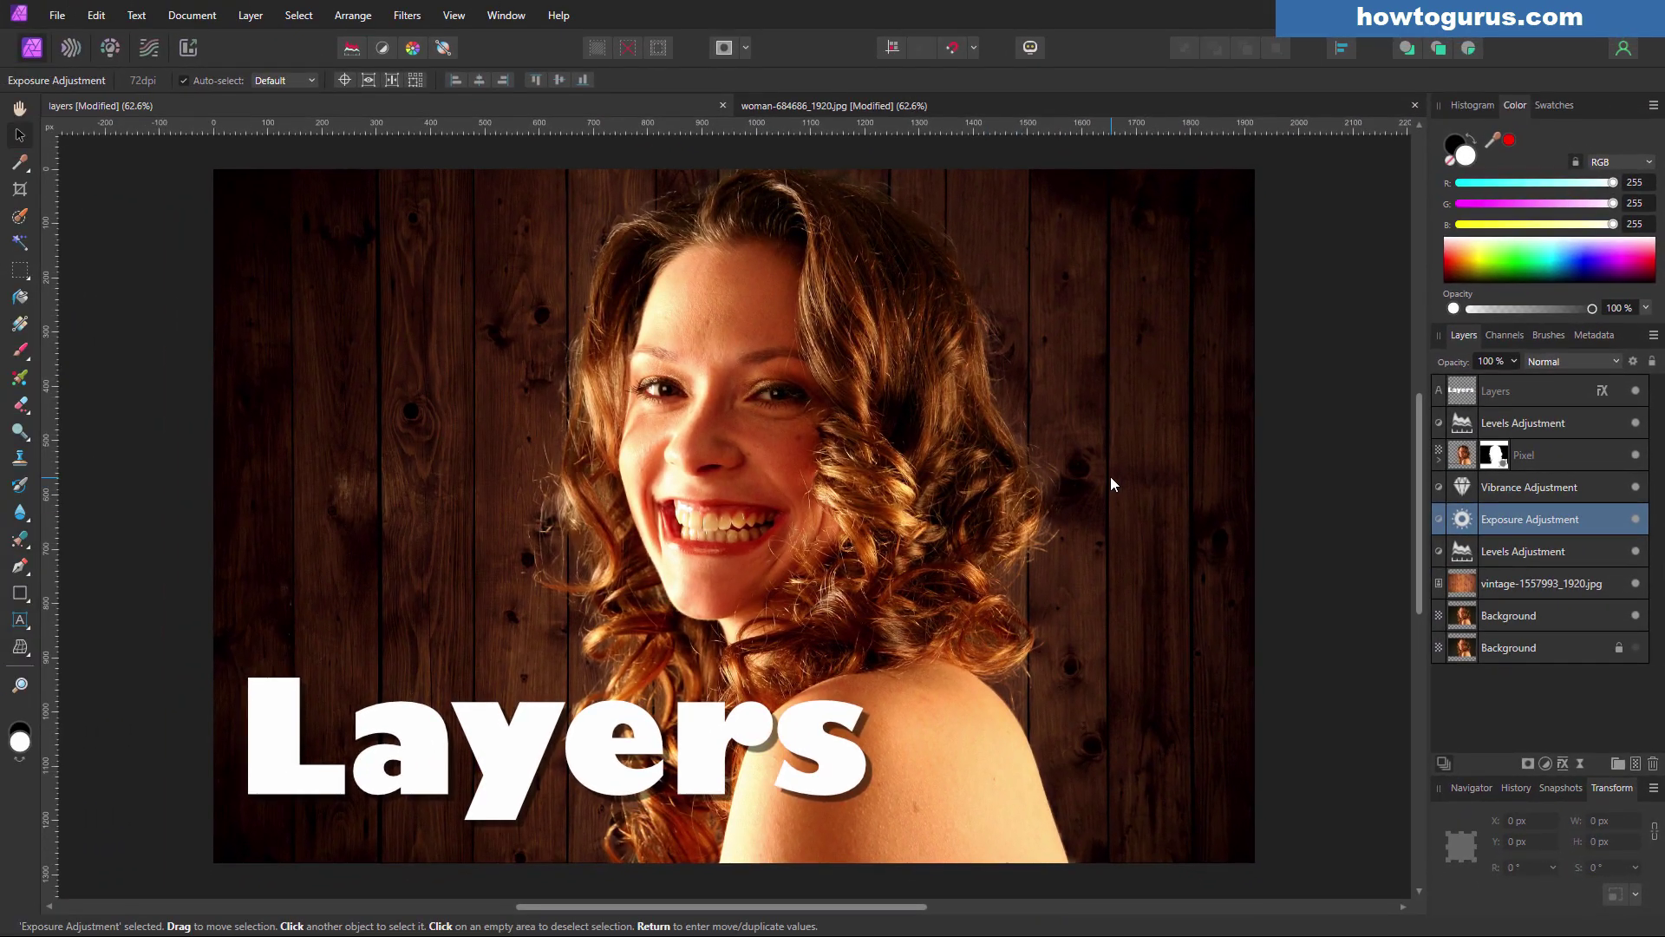
pyautogui.hotkey('ctrl', 'd')
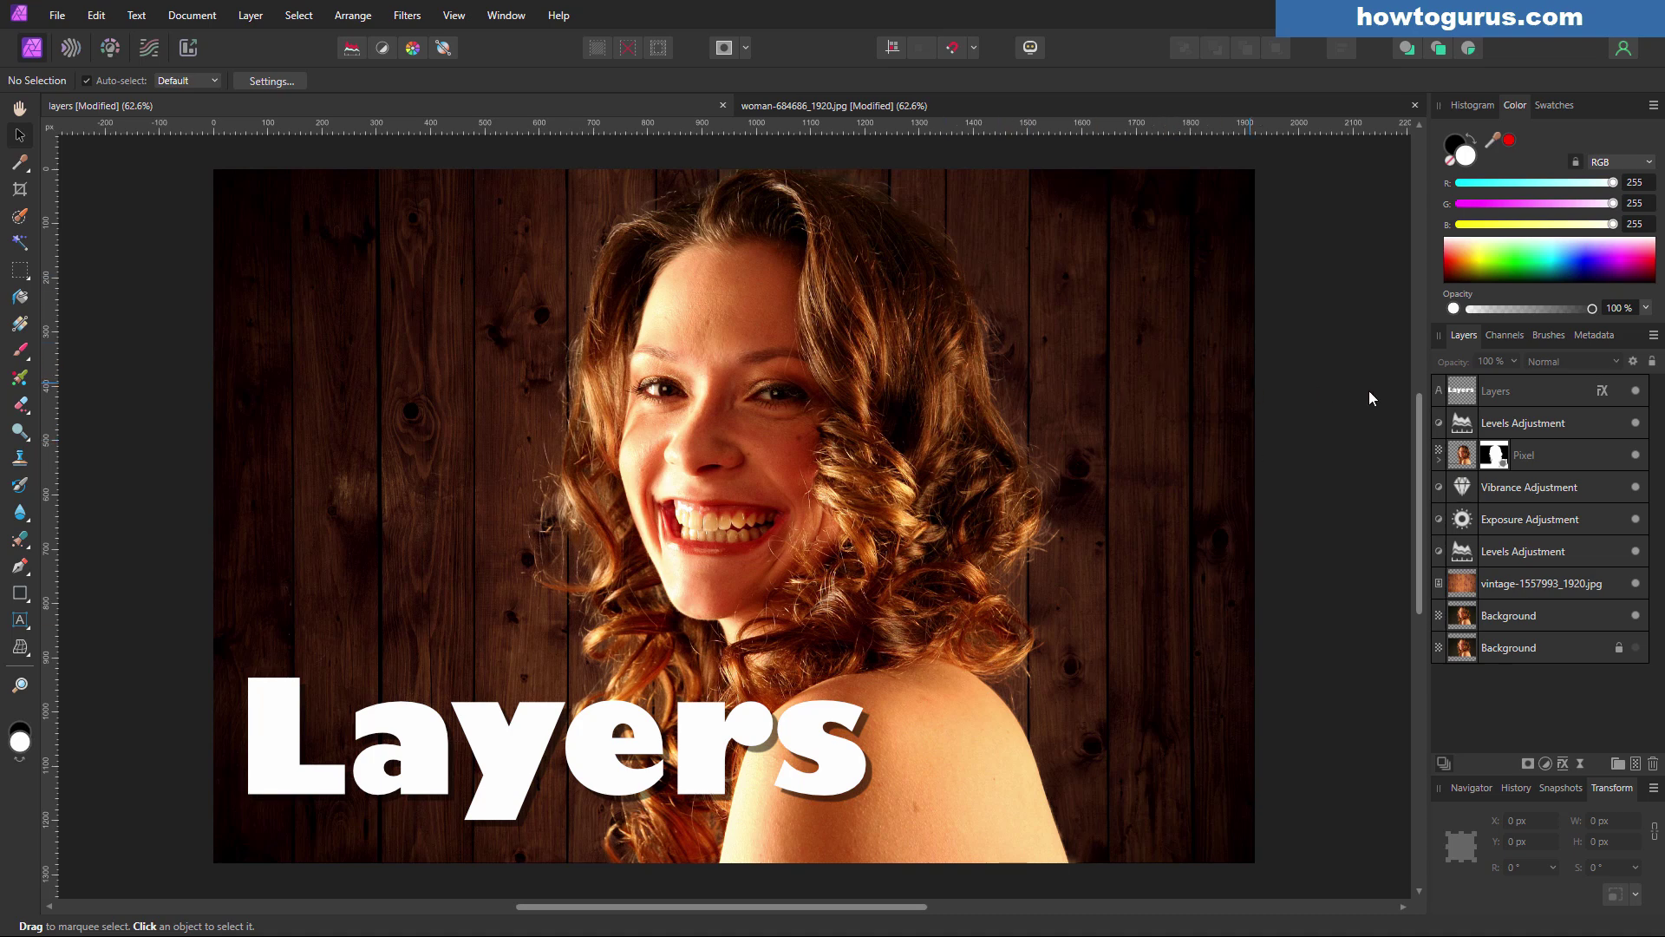
# - Hide and reshow the Layers text layer, and expand and collapse the Pixel layer to inspect its mask
pyautogui.click(1635, 391)
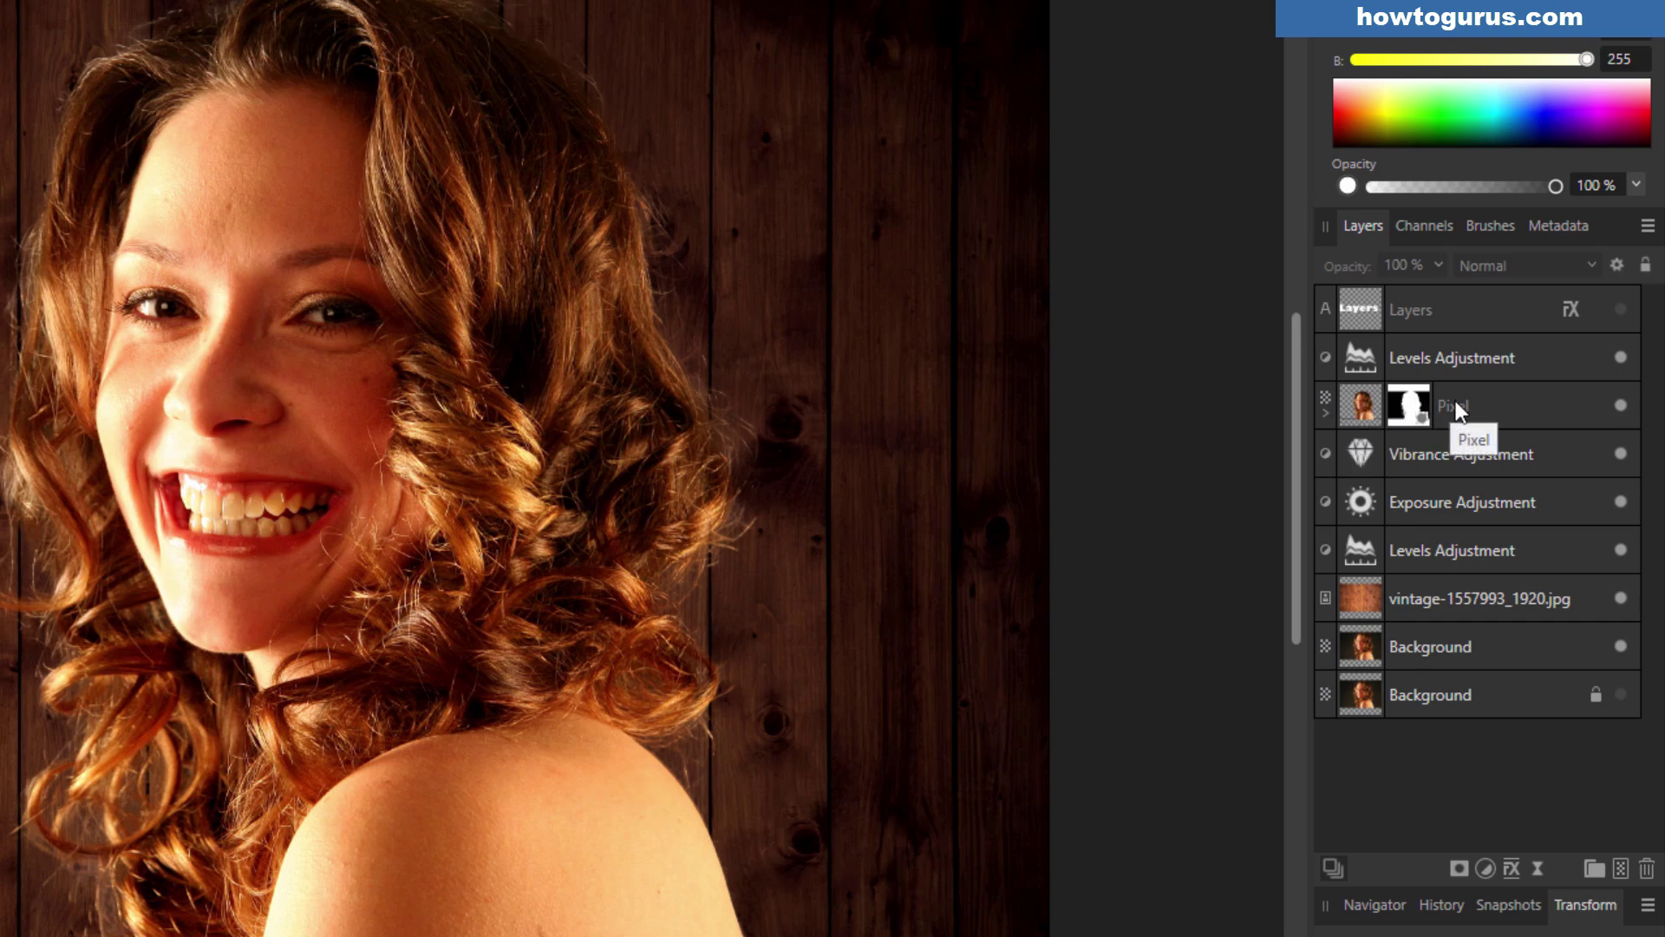
pyautogui.click(1326, 413)
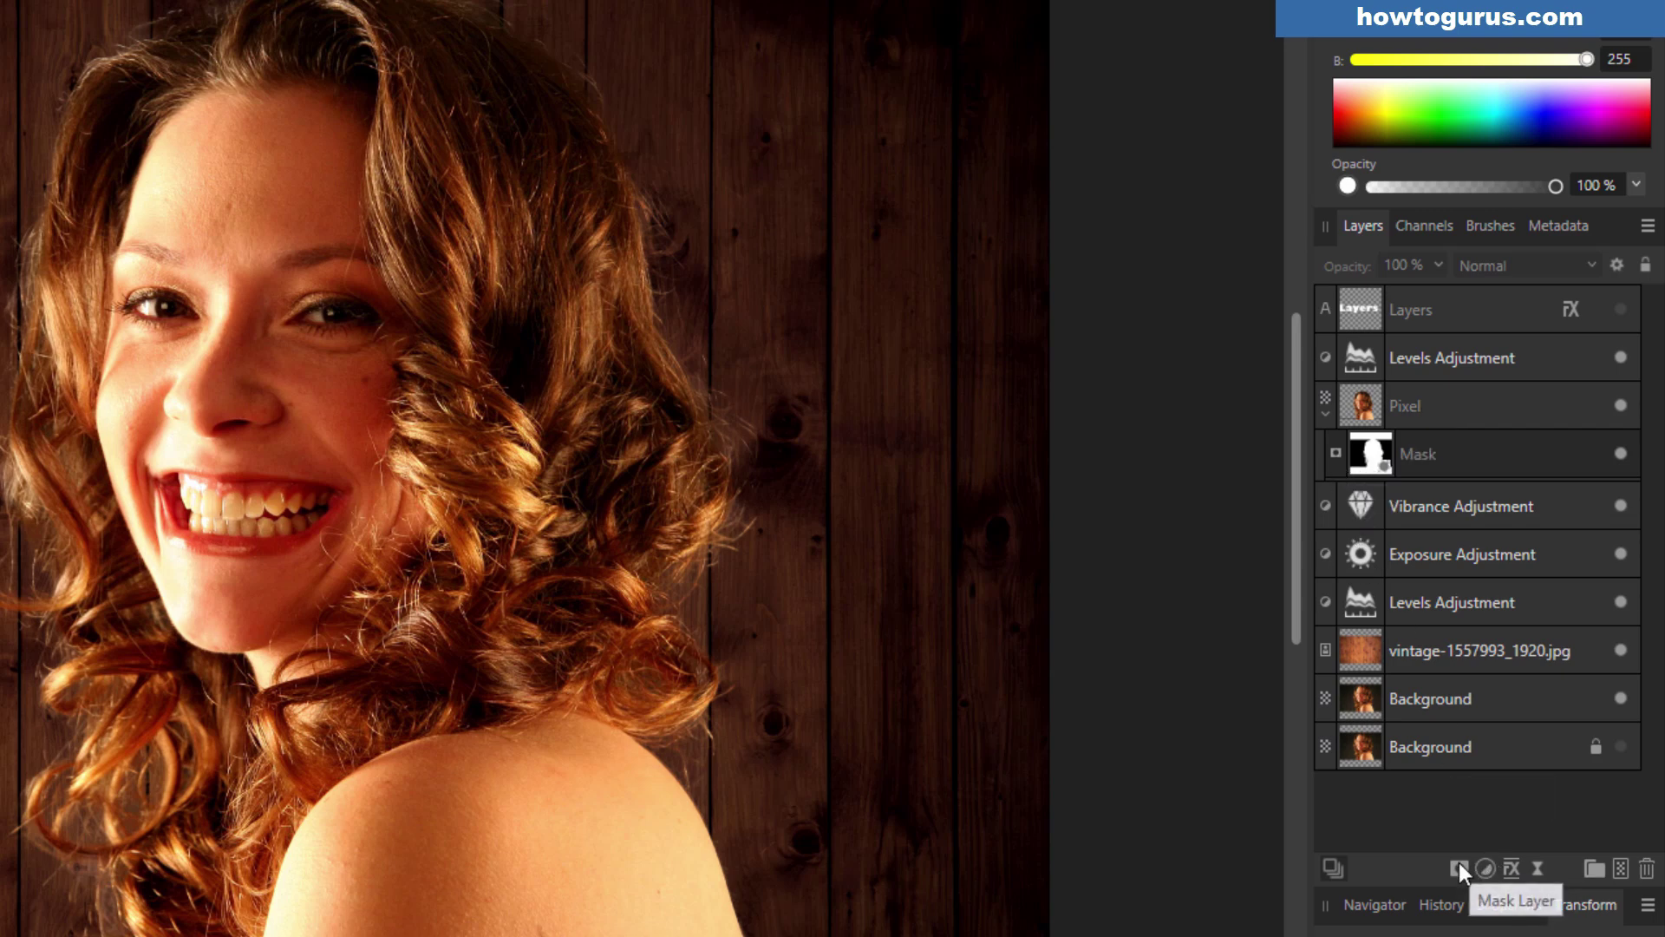
pyautogui.moveTo(1371, 451); pyautogui.dragTo(1327, 416)
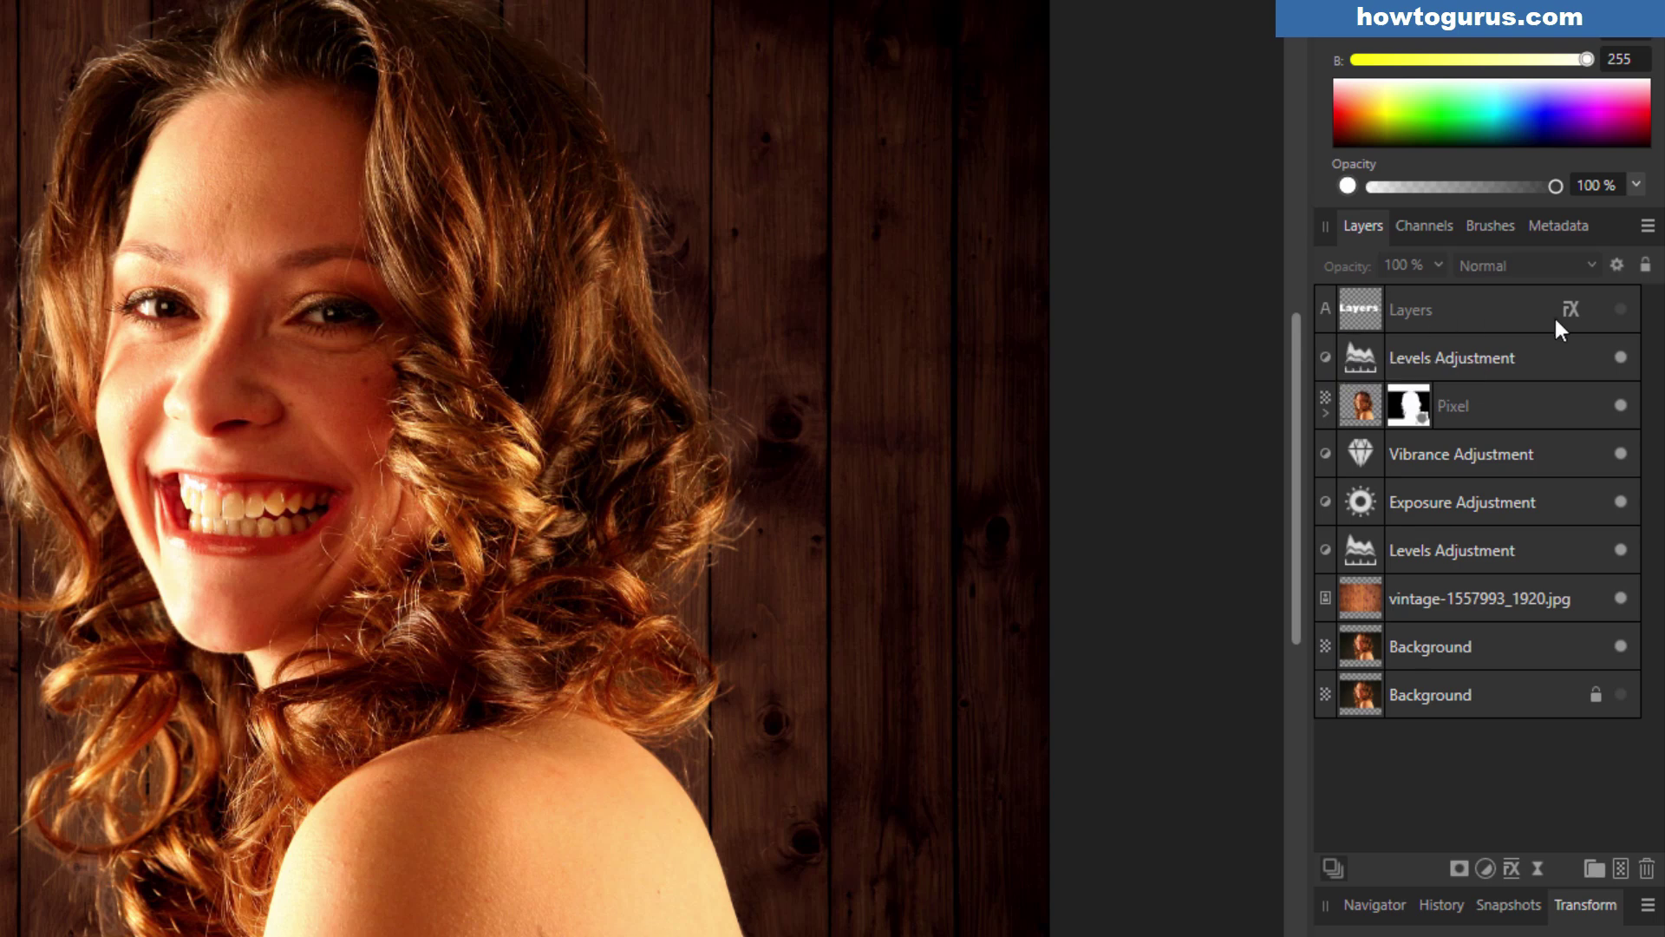
pyautogui.click(1620, 310)
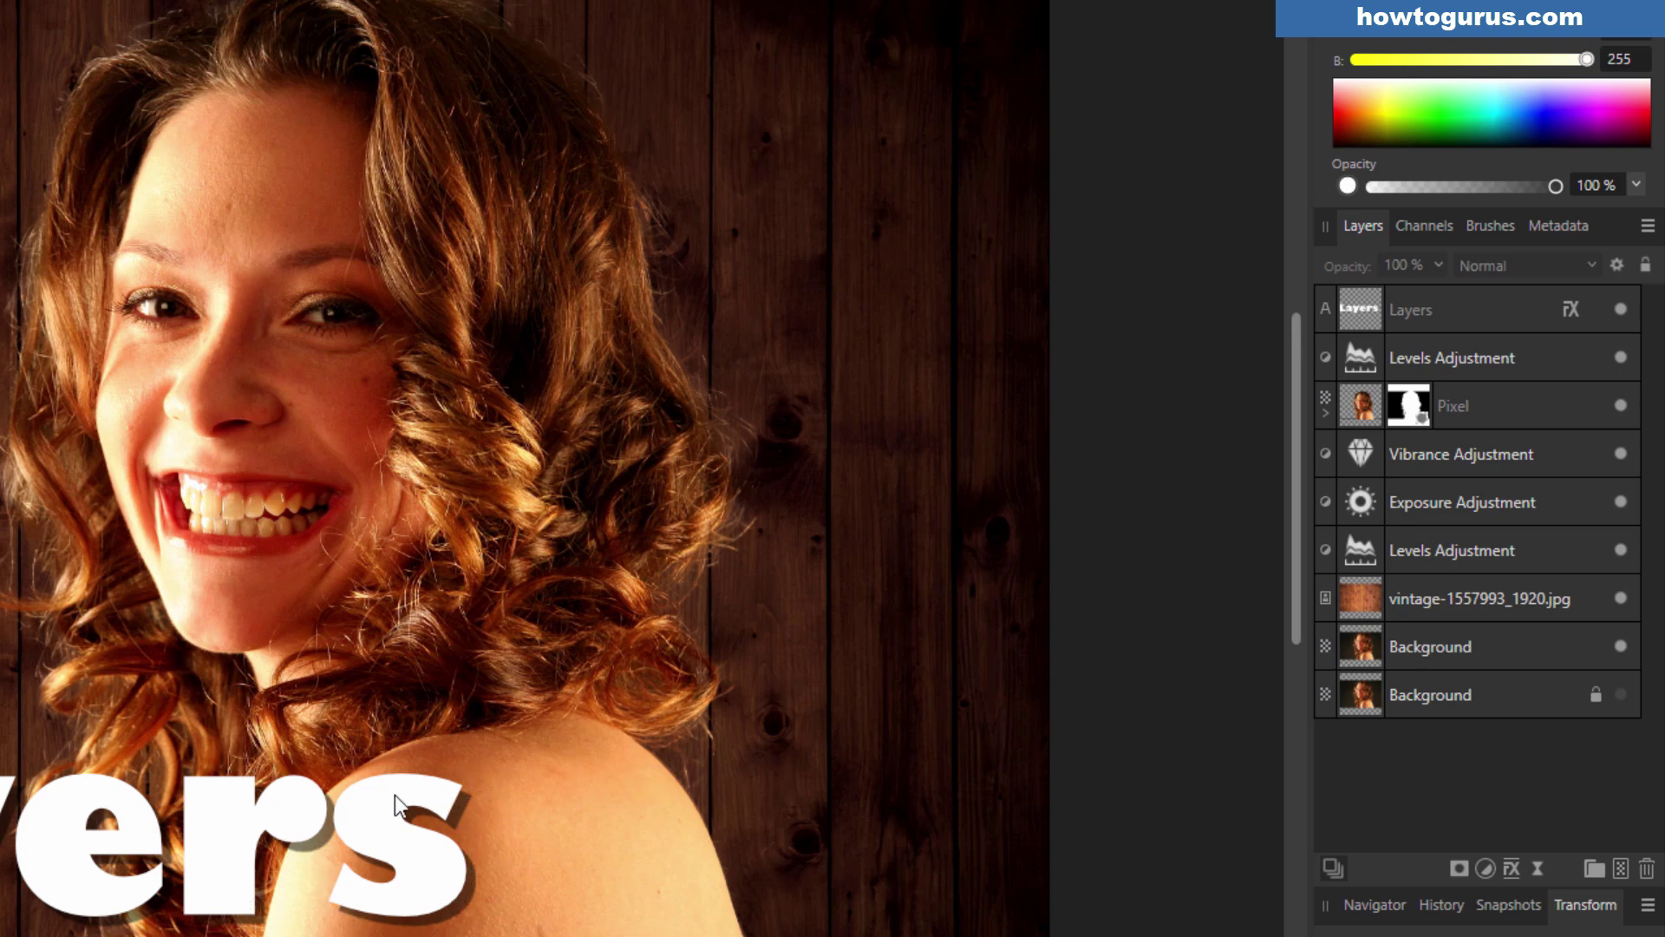
# - Review the Outer Shadow effect of the Layers text, and select the top Levels Adjustment and the Pixel layer in turn
pyautogui.click(1570, 309)
pyautogui.moveTo(588, 69); pyautogui.dragTo(1012, 153)
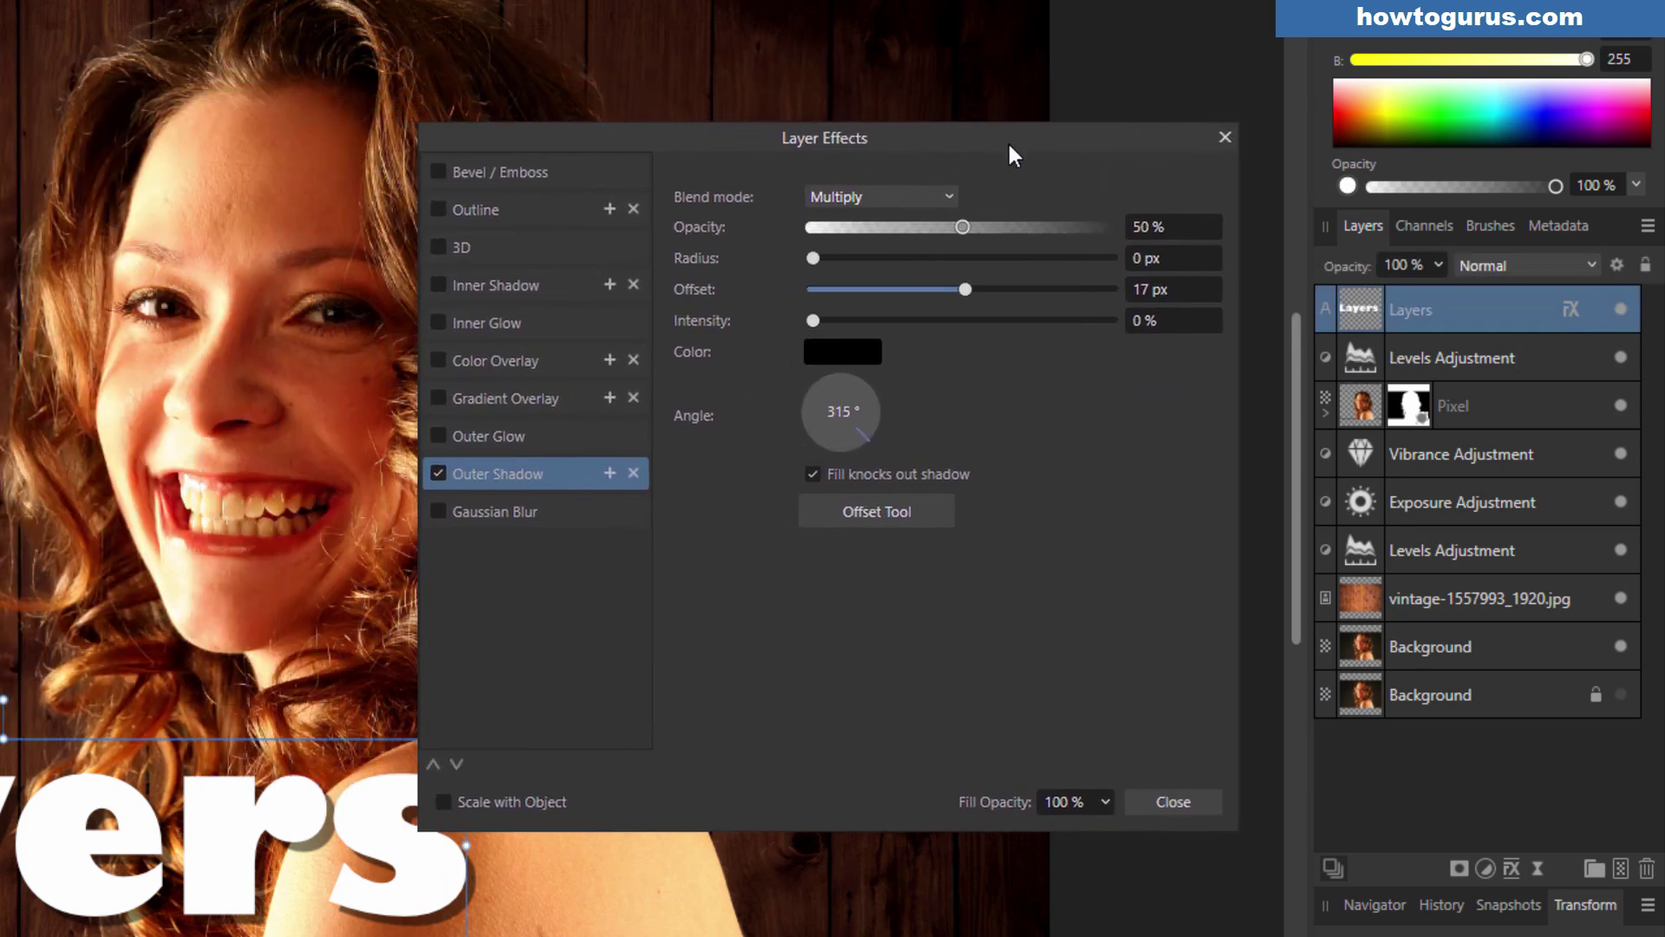
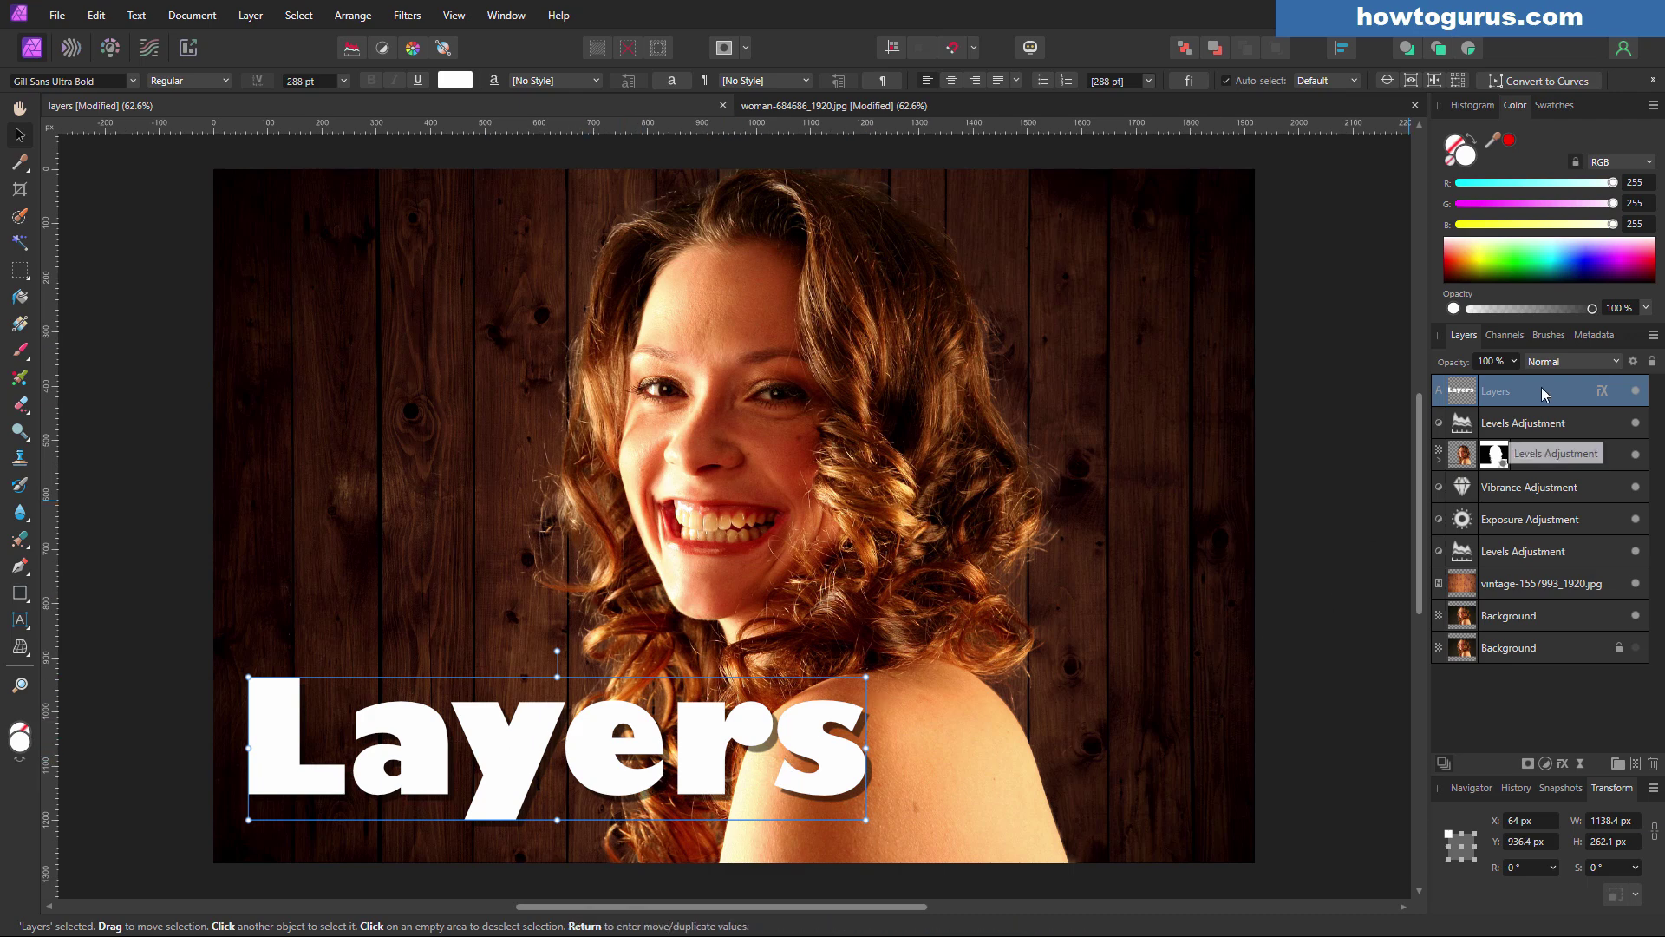
pyautogui.click(1598, 423)
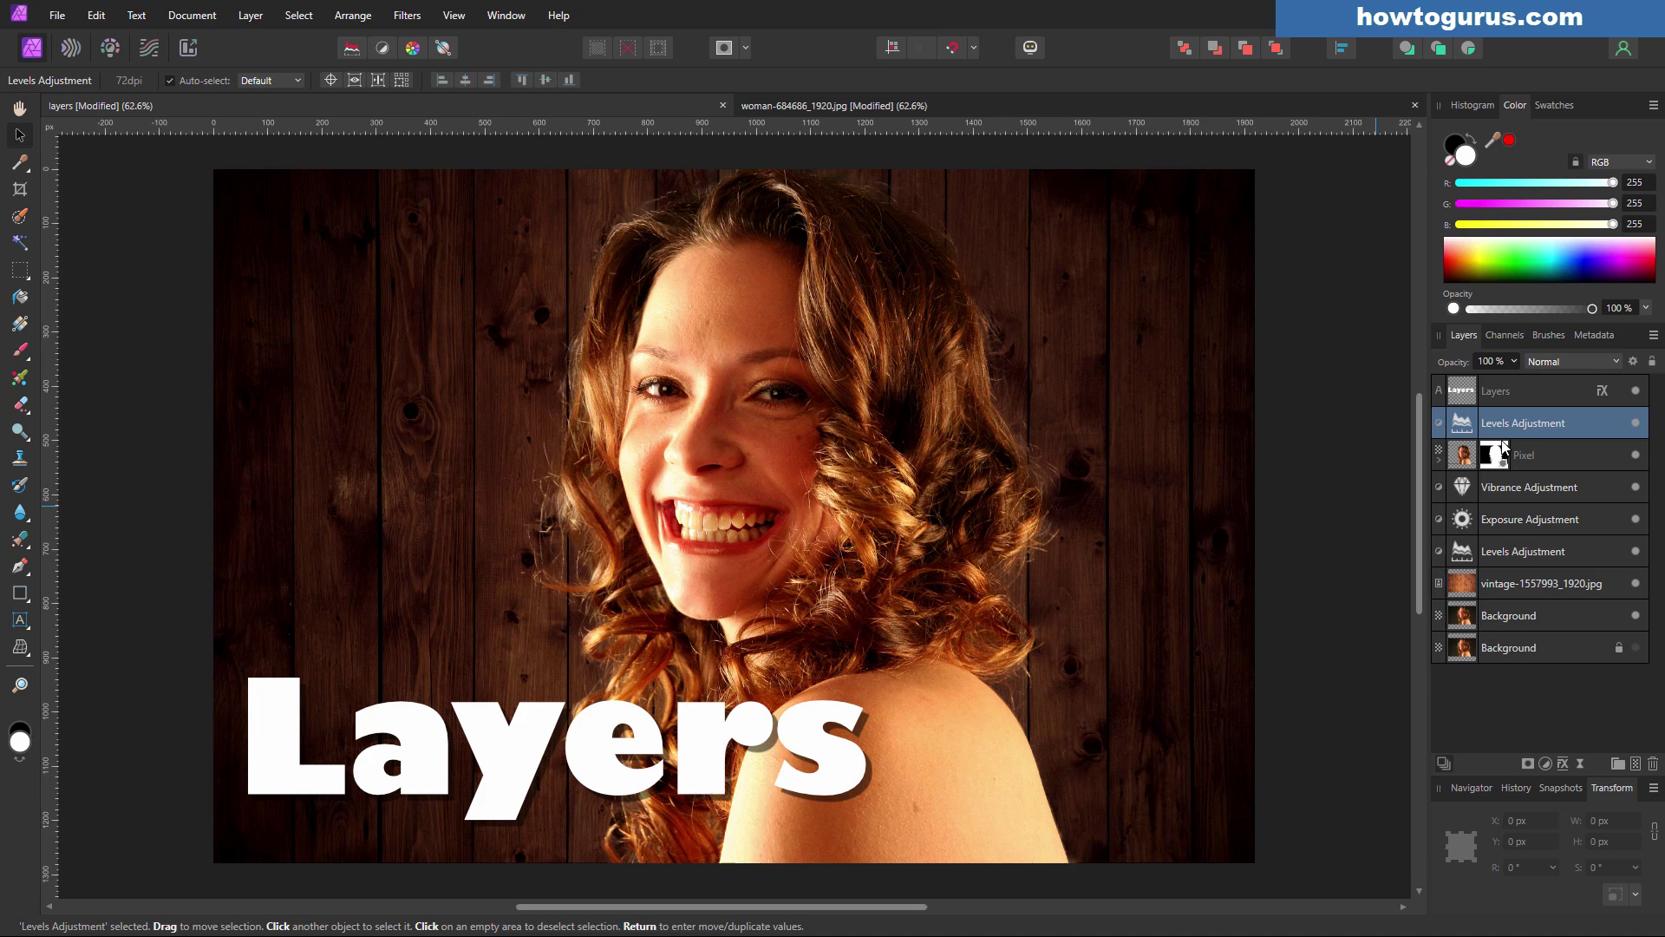
pyautogui.click(1572, 456)
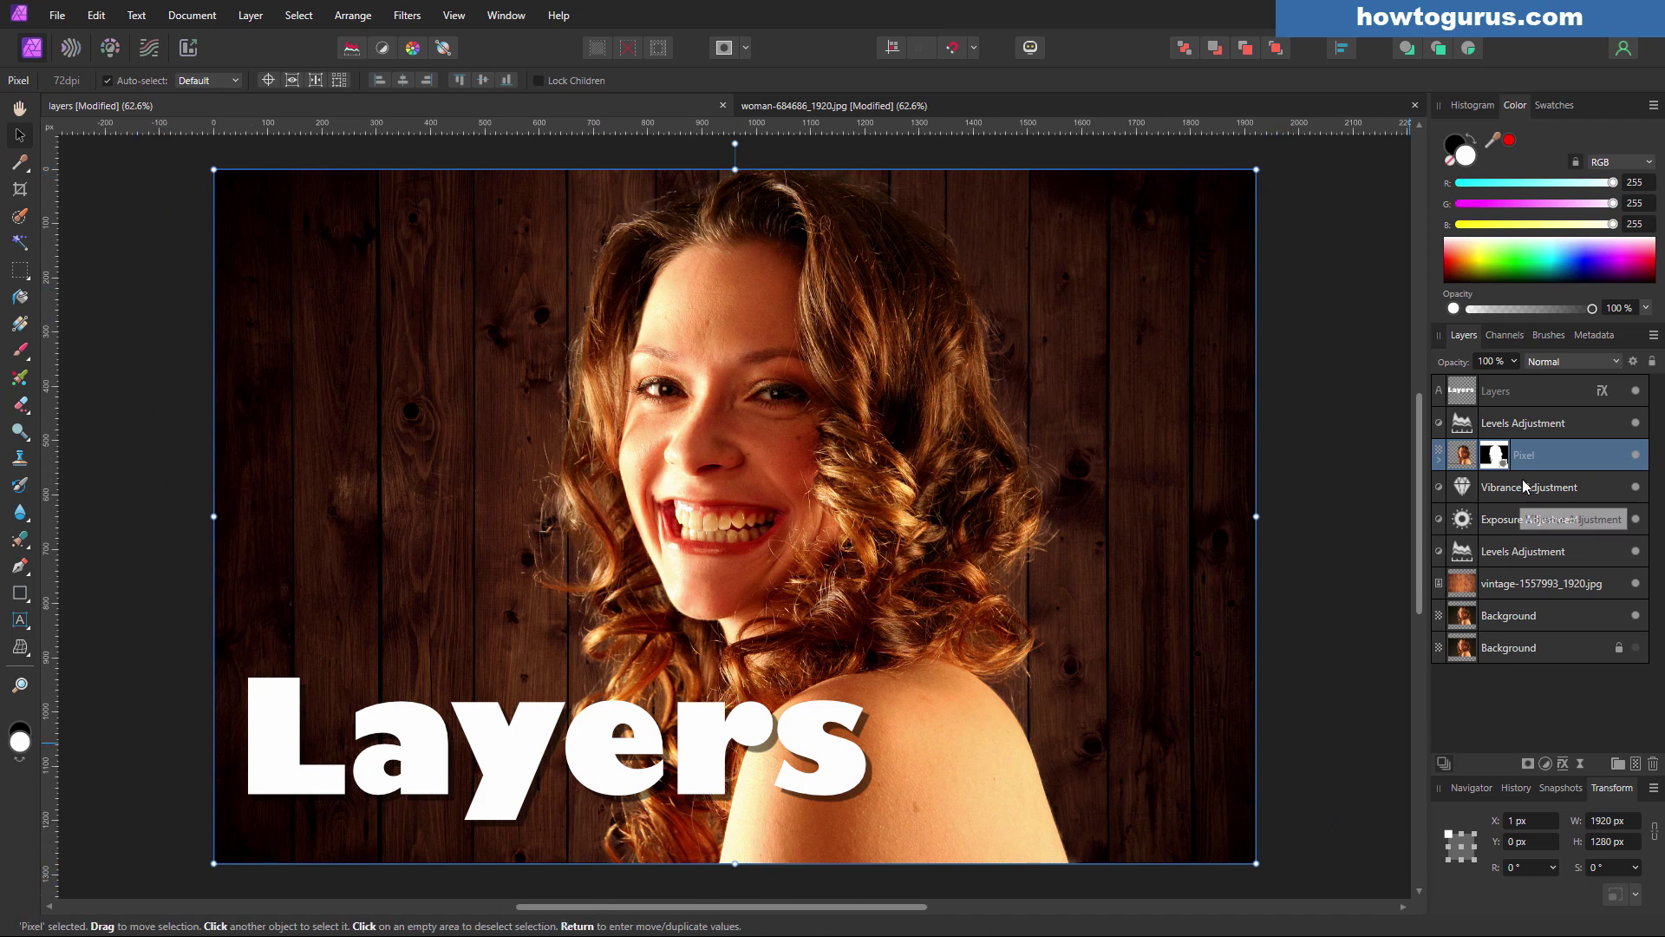
# - Enlarge the Layers text to about 1218 × 270 px and rotate it to about 3.8°
pyautogui.click(1525, 392)
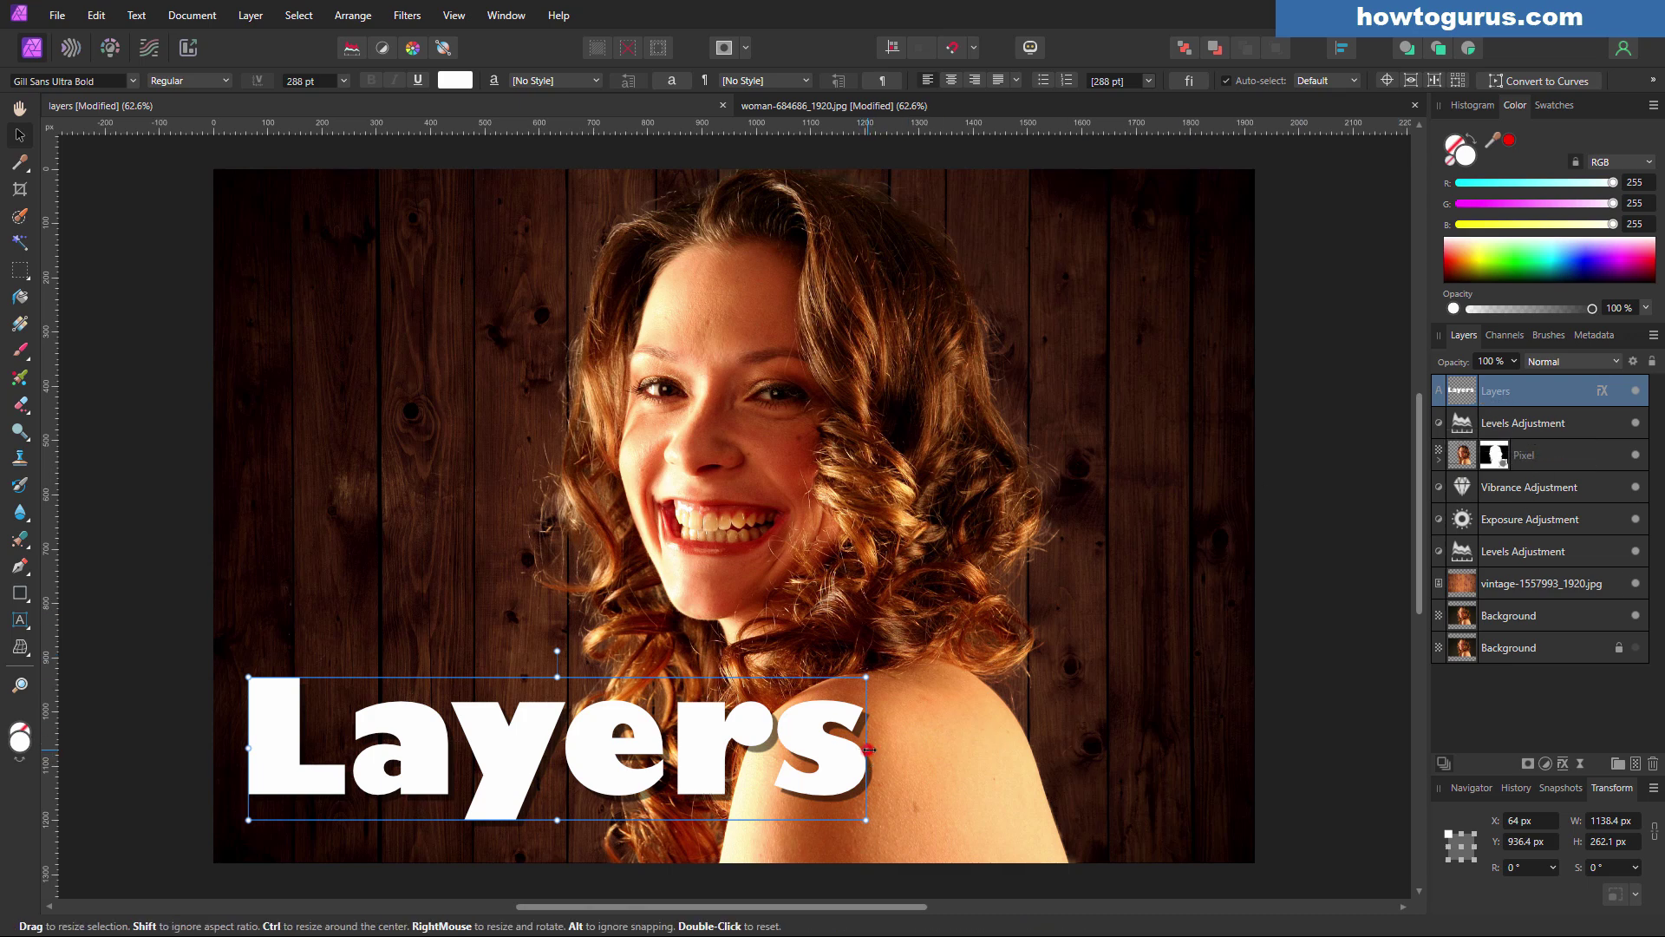
pyautogui.moveTo(868, 748); pyautogui.dragTo(906, 705)
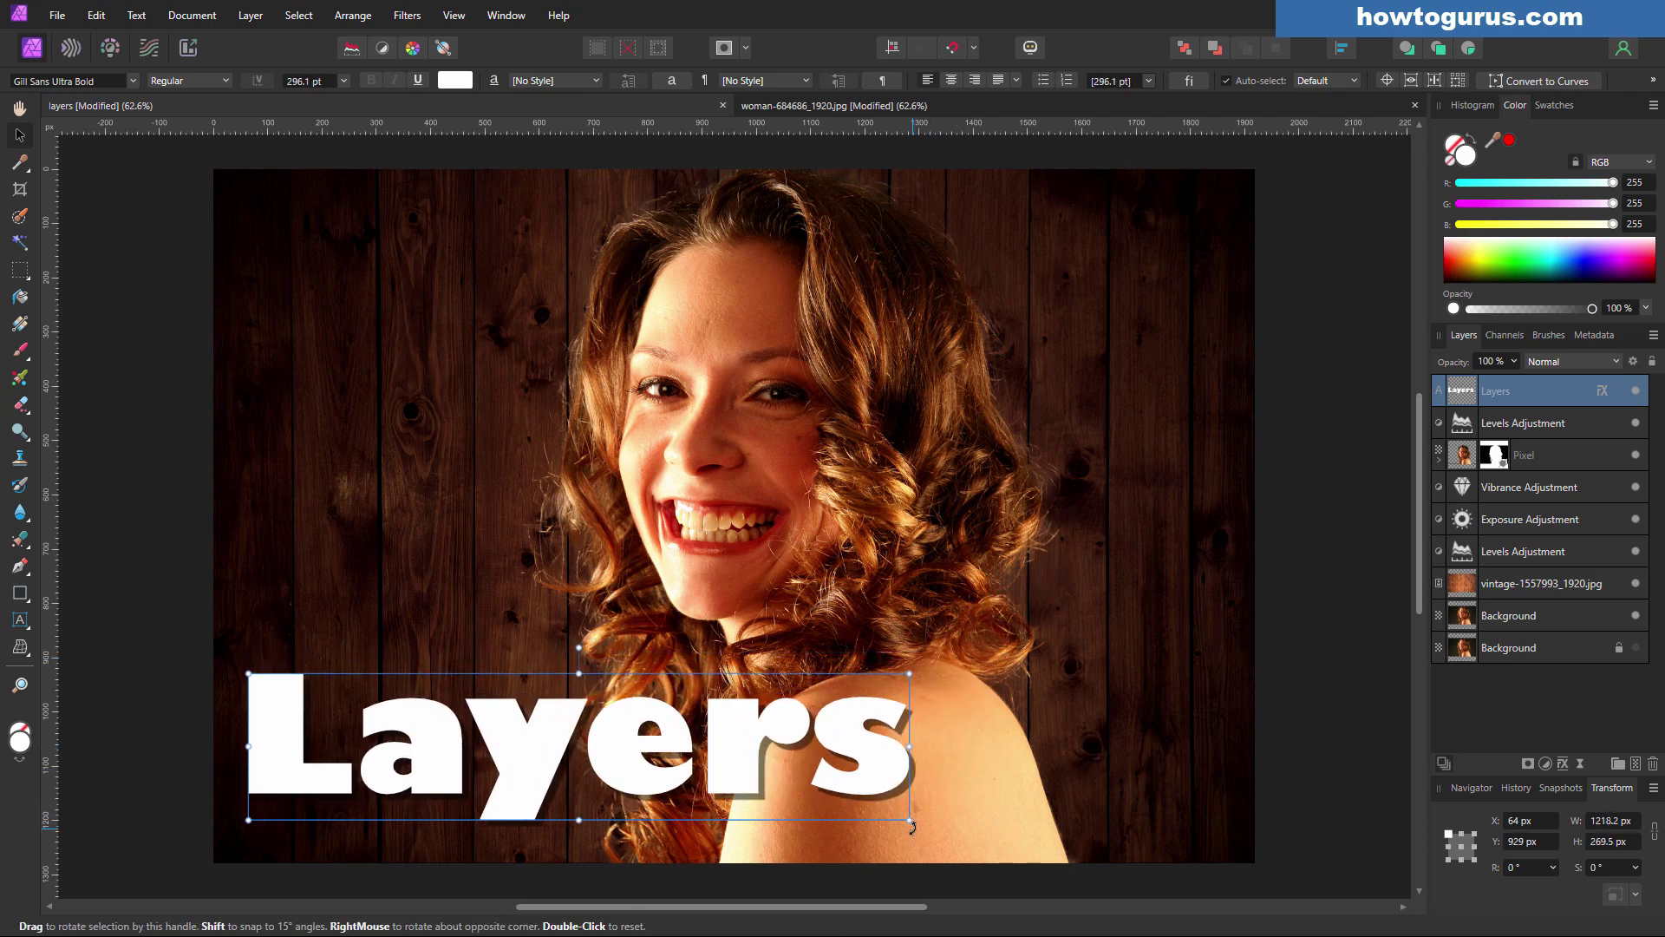
pyautogui.moveTo(921, 822); pyautogui.dragTo(918, 775)
pyautogui.moveTo(564, 648)
pyautogui.mouseDown()
pyautogui.moveTo(601, 636)
pyautogui.moveTo(558, 630)
pyautogui.moveTo(581, 627)
pyautogui.mouseUp()
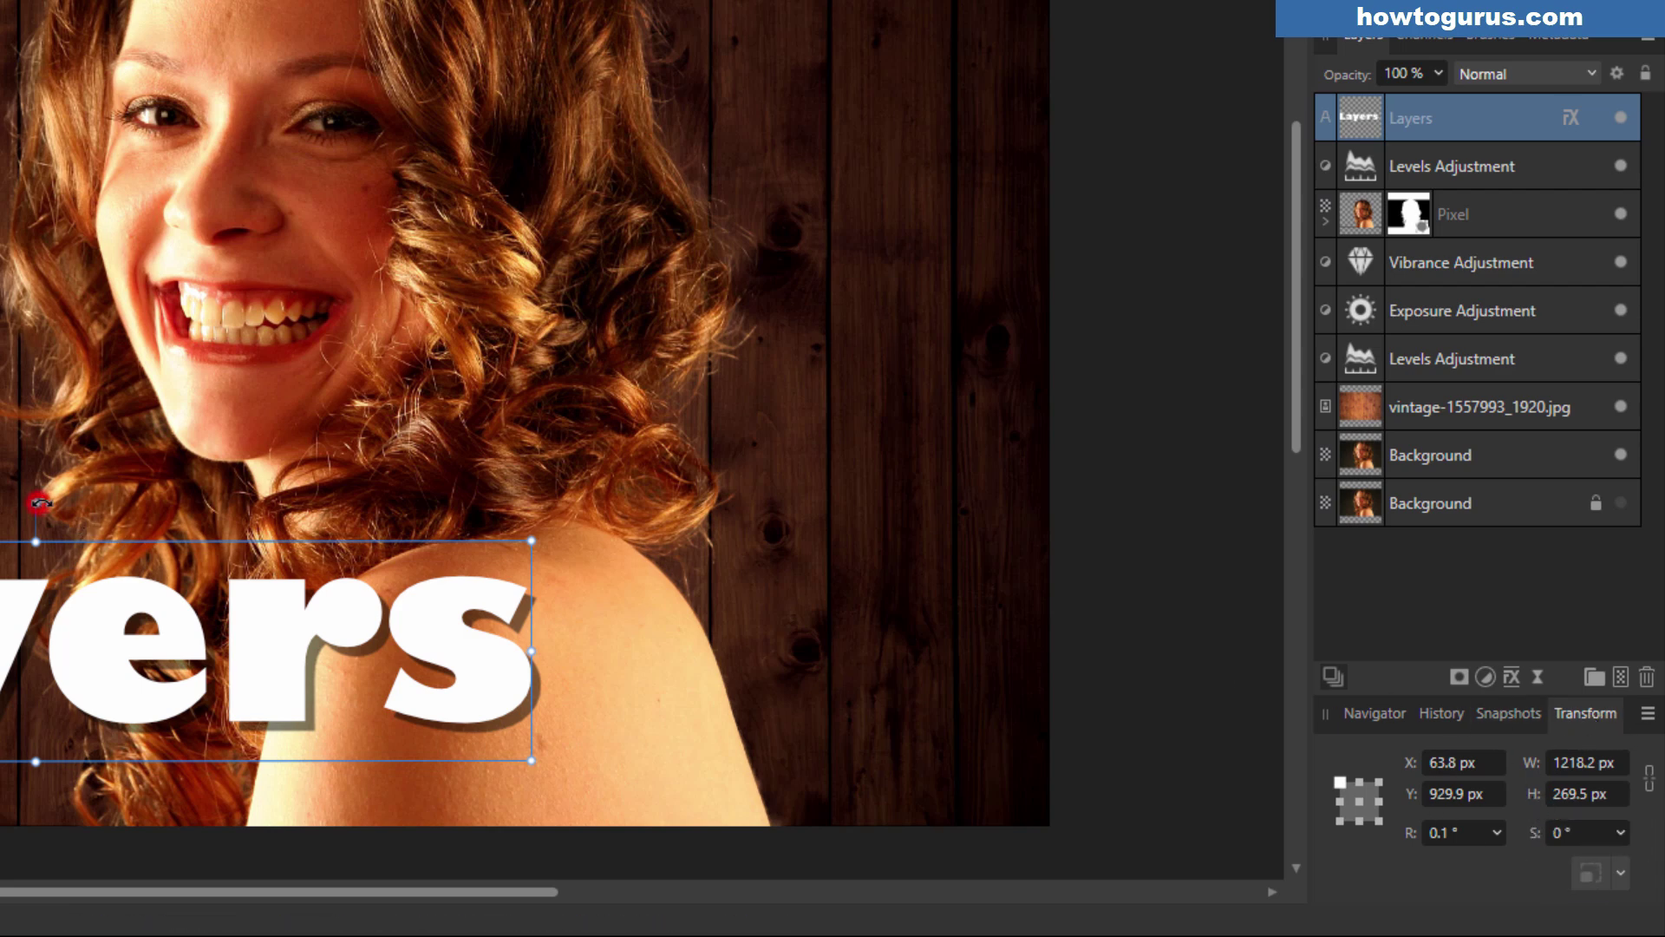
pyautogui.moveTo(39, 503)
pyautogui.mouseDown()
pyautogui.moveTo(97, 468)
pyautogui.moveTo(12, 483)
pyautogui.moveTo(52, 496)
pyautogui.moveTo(26, 502)
pyautogui.mouseUp()
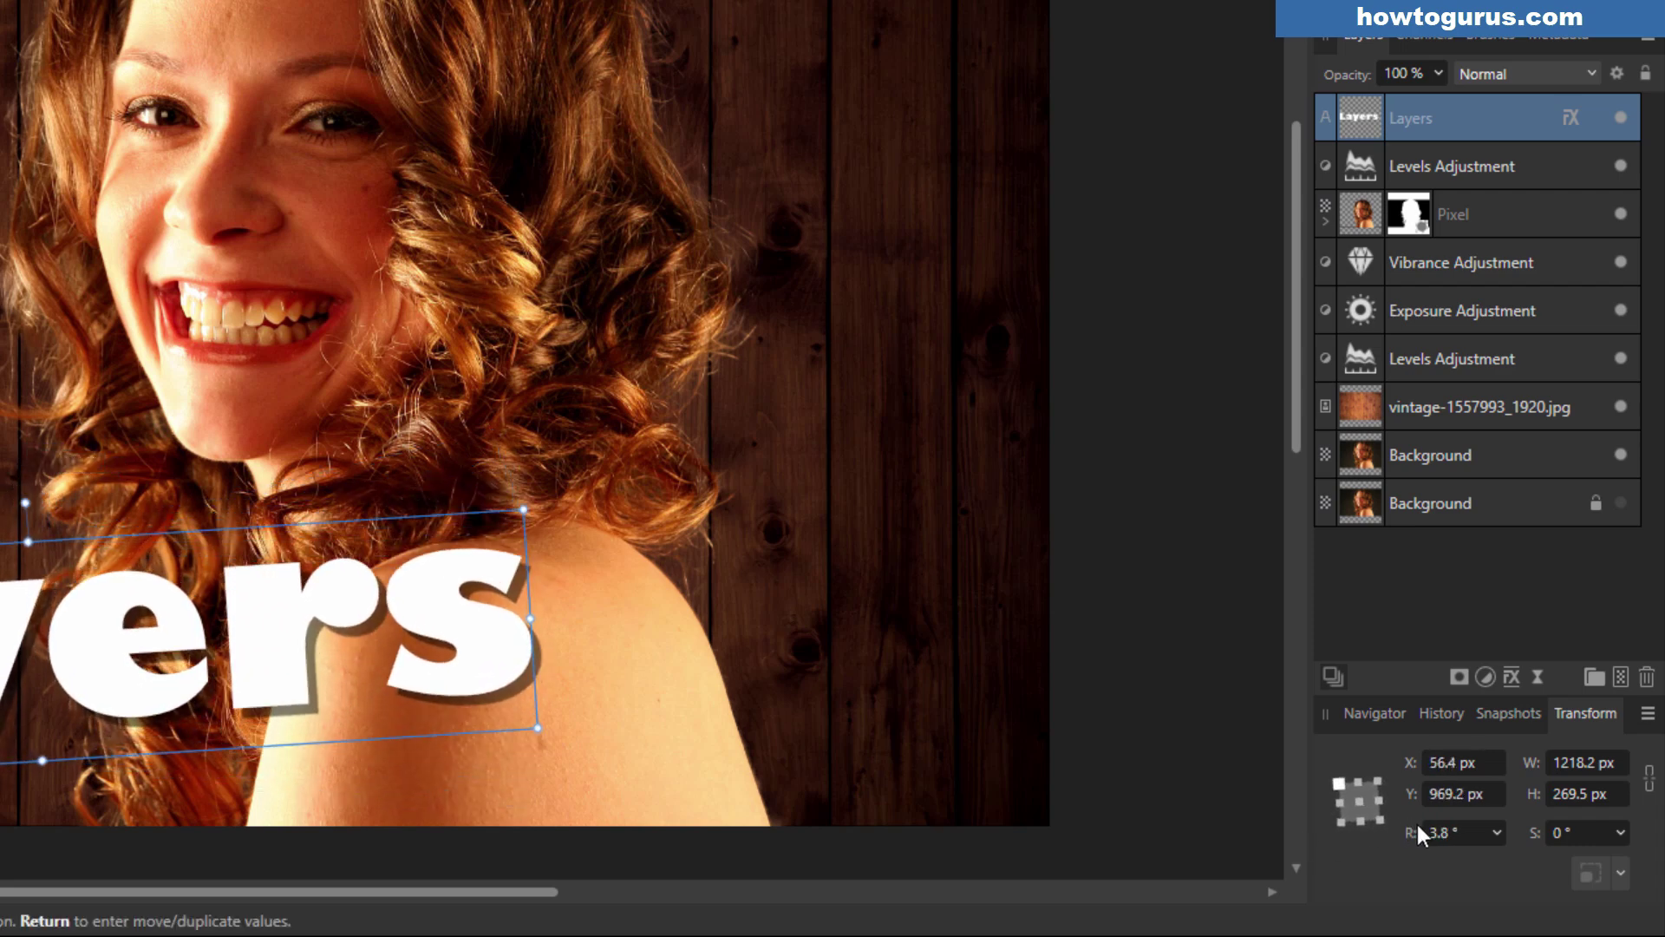
# - Set the rotation of the Layers text to 0°
pyautogui.click(1432, 831)
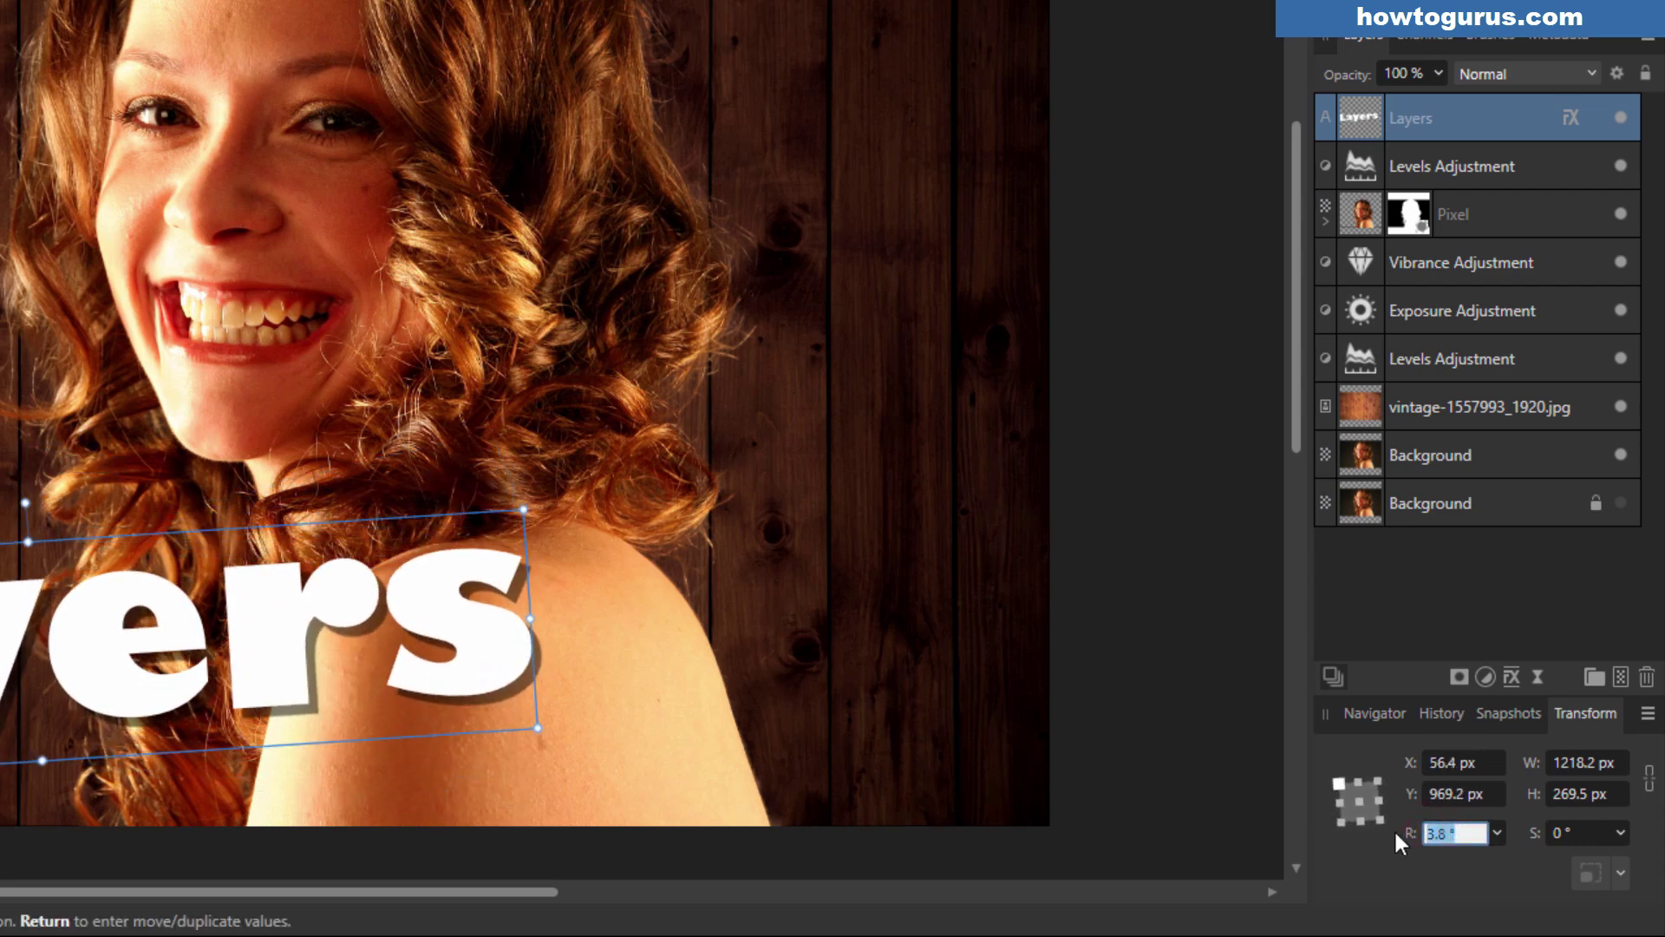
pyautogui.write('0')
pyautogui.press('Return')
pyautogui.press('Return')
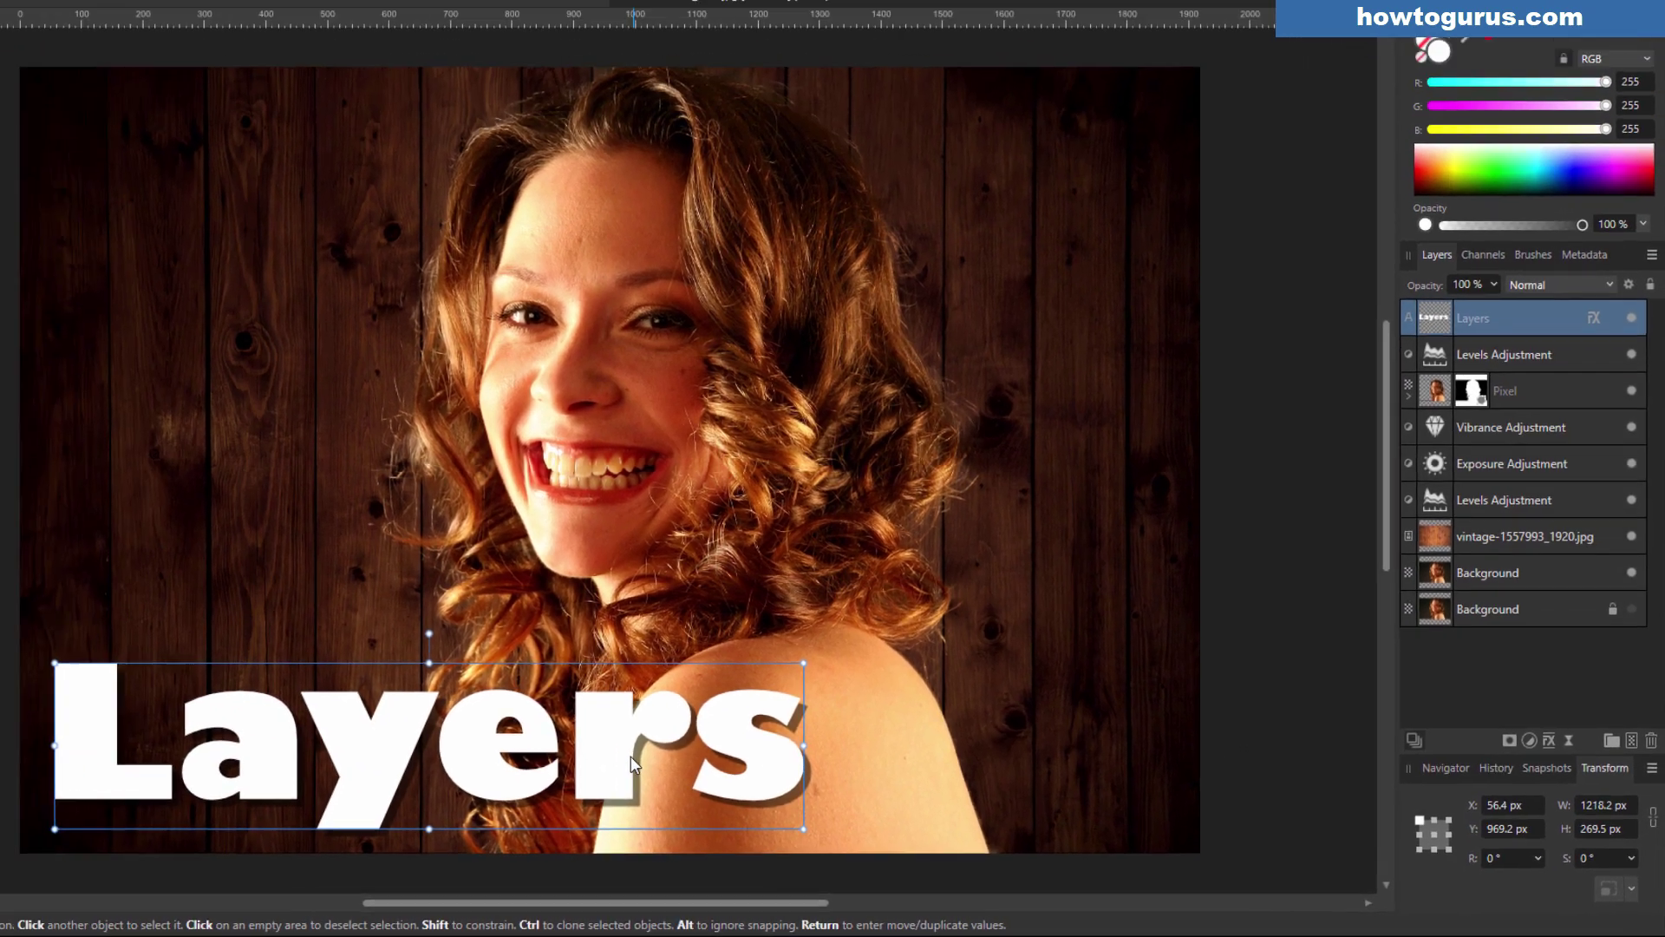
# - Move the Layers text up across the woman's chin and hair, to about X 128 px, Y 662 px
pyautogui.moveTo(304, 698); pyautogui.dragTo(375, 683)
pyautogui.moveTo(798, 767); pyautogui.dragTo(820, 543)
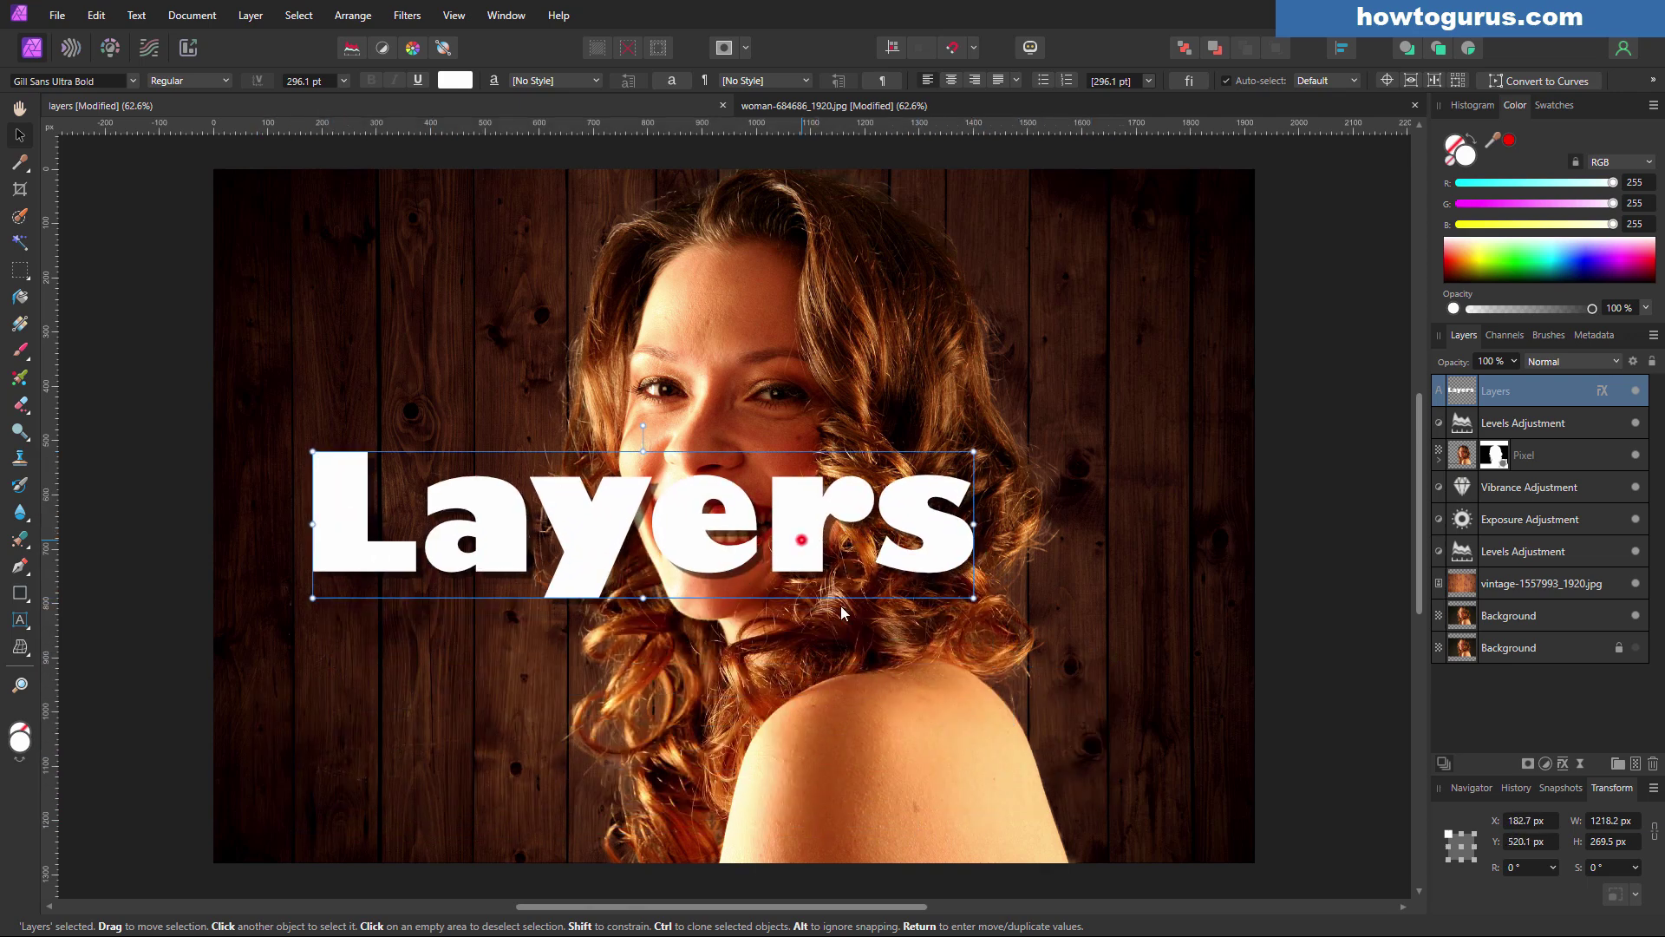
pyautogui.moveTo(842, 612); pyautogui.dragTo(768, 526)
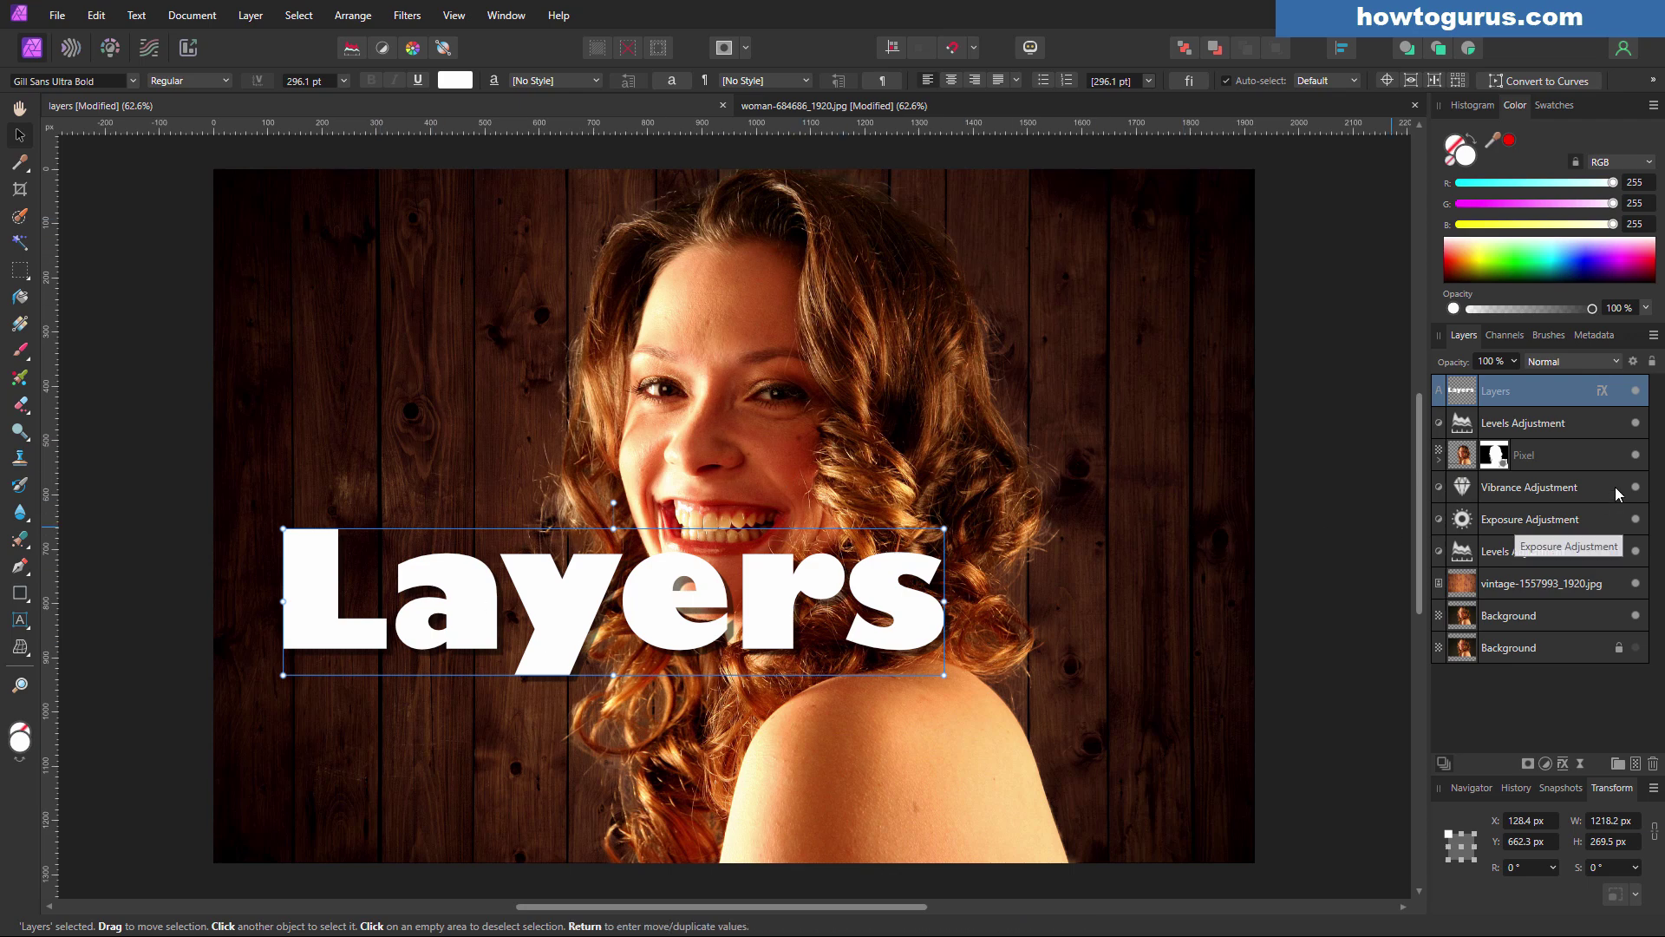
# - Reorder the Layers text layer directly beneath the Pixel layer, and shift the text around behind the woman
pyautogui.moveTo(1538, 389); pyautogui.dragTo(1534, 470)
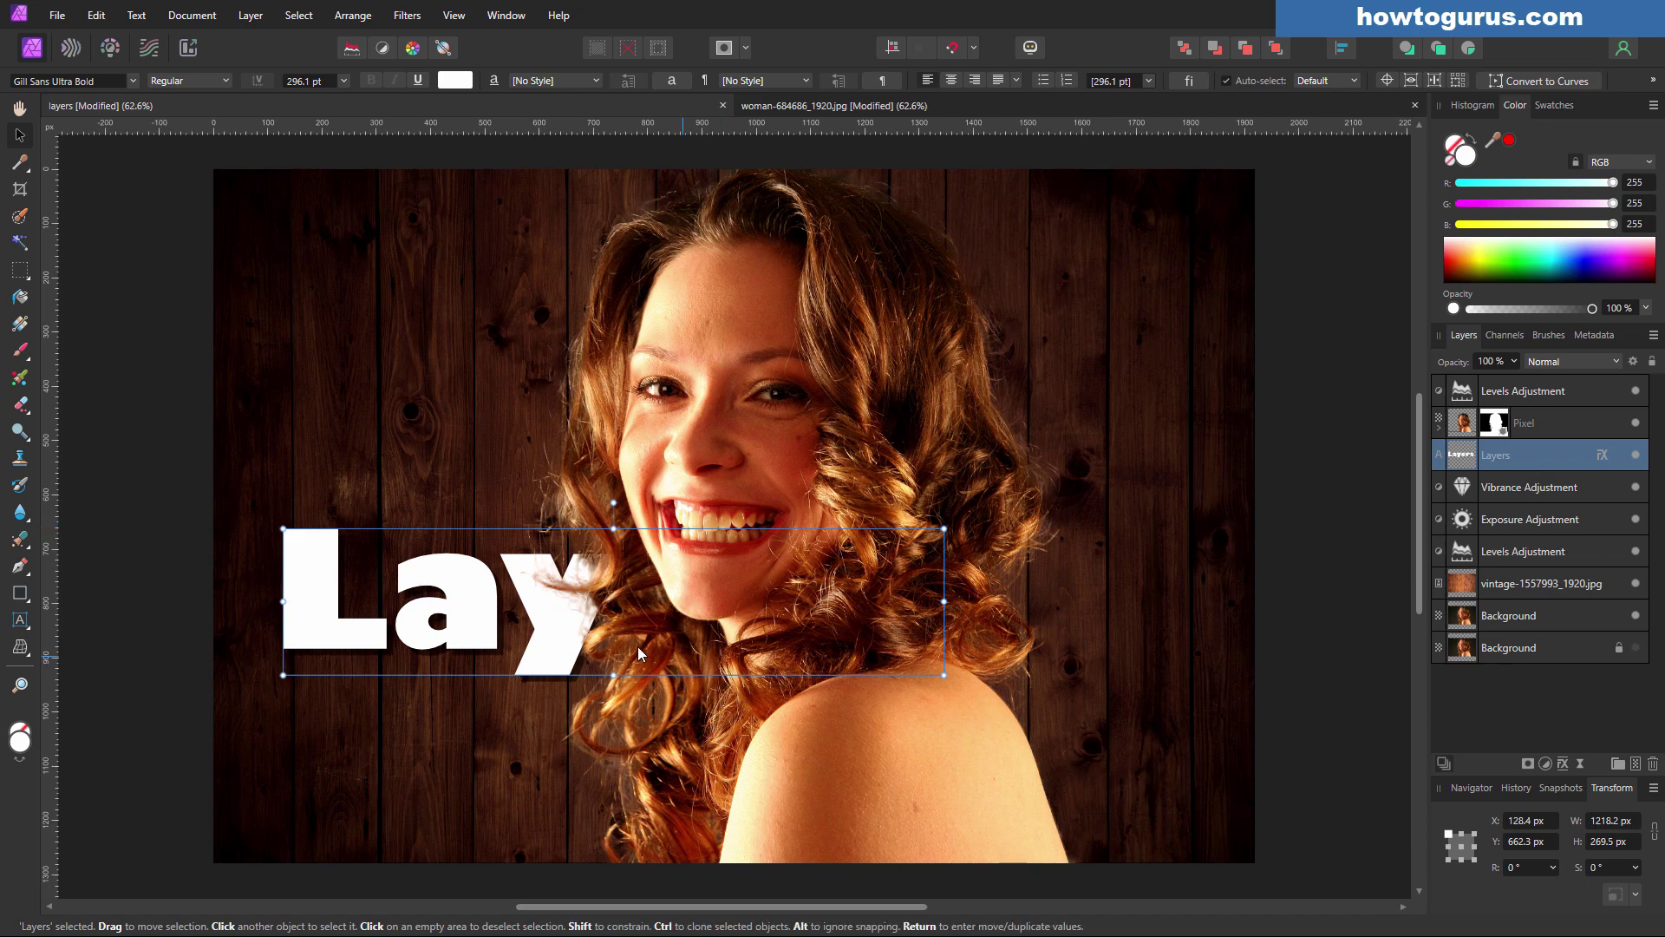
pyautogui.moveTo(579, 634); pyautogui.dragTo(566, 521)
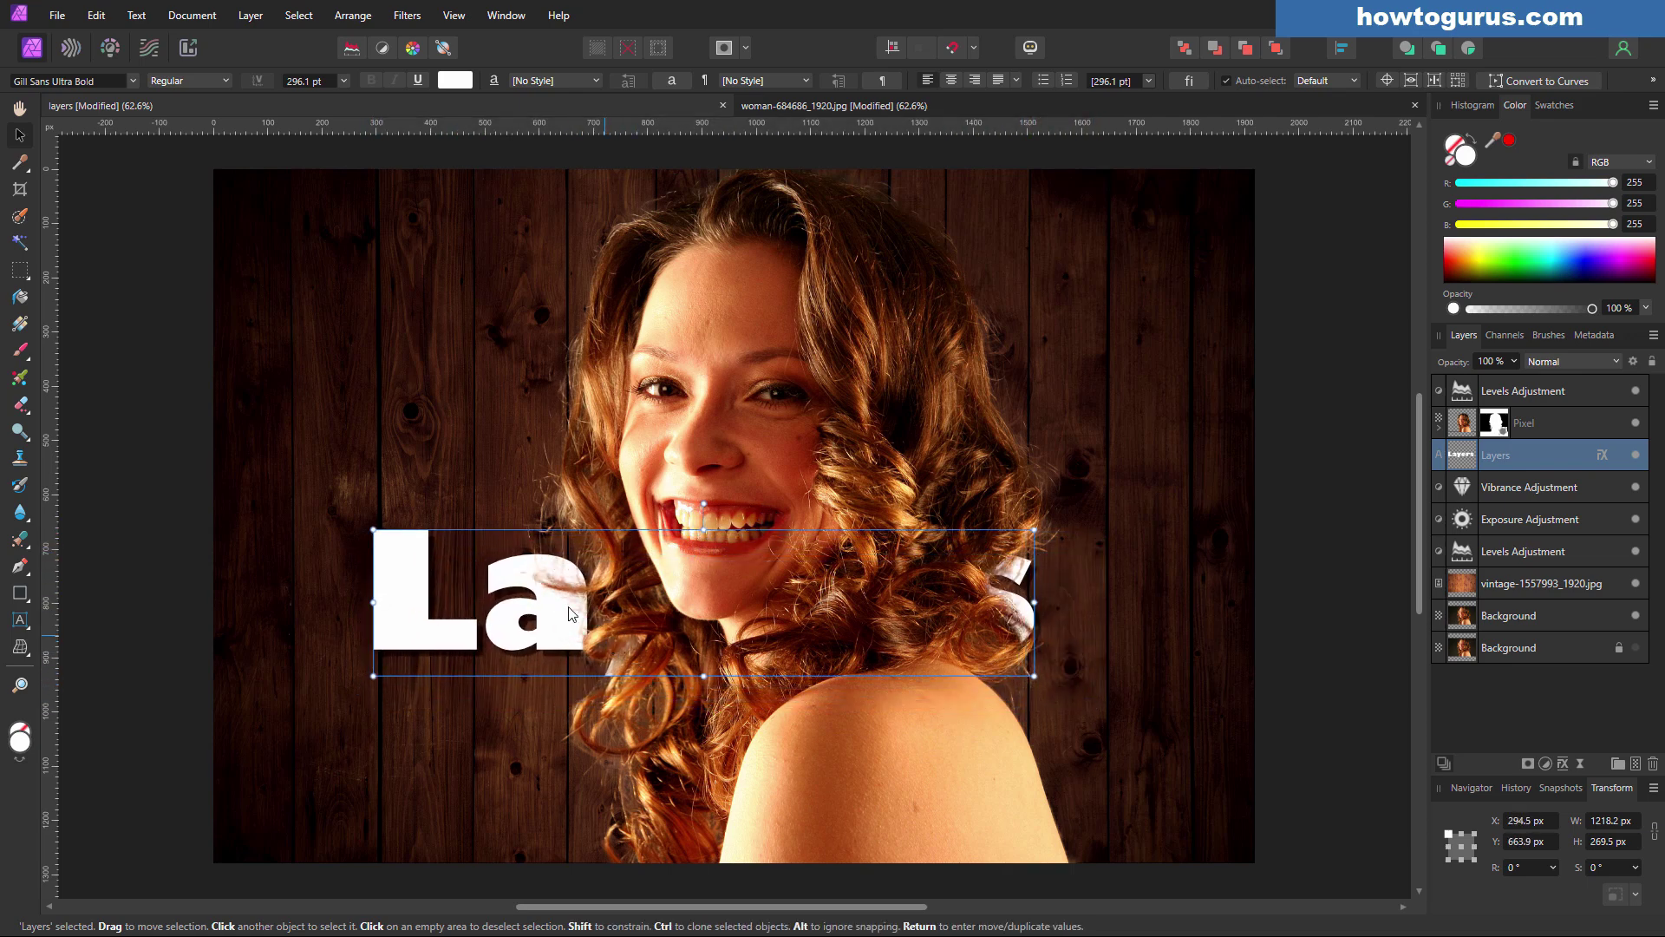
pyautogui.moveTo(570, 615); pyautogui.dragTo(473, 593)
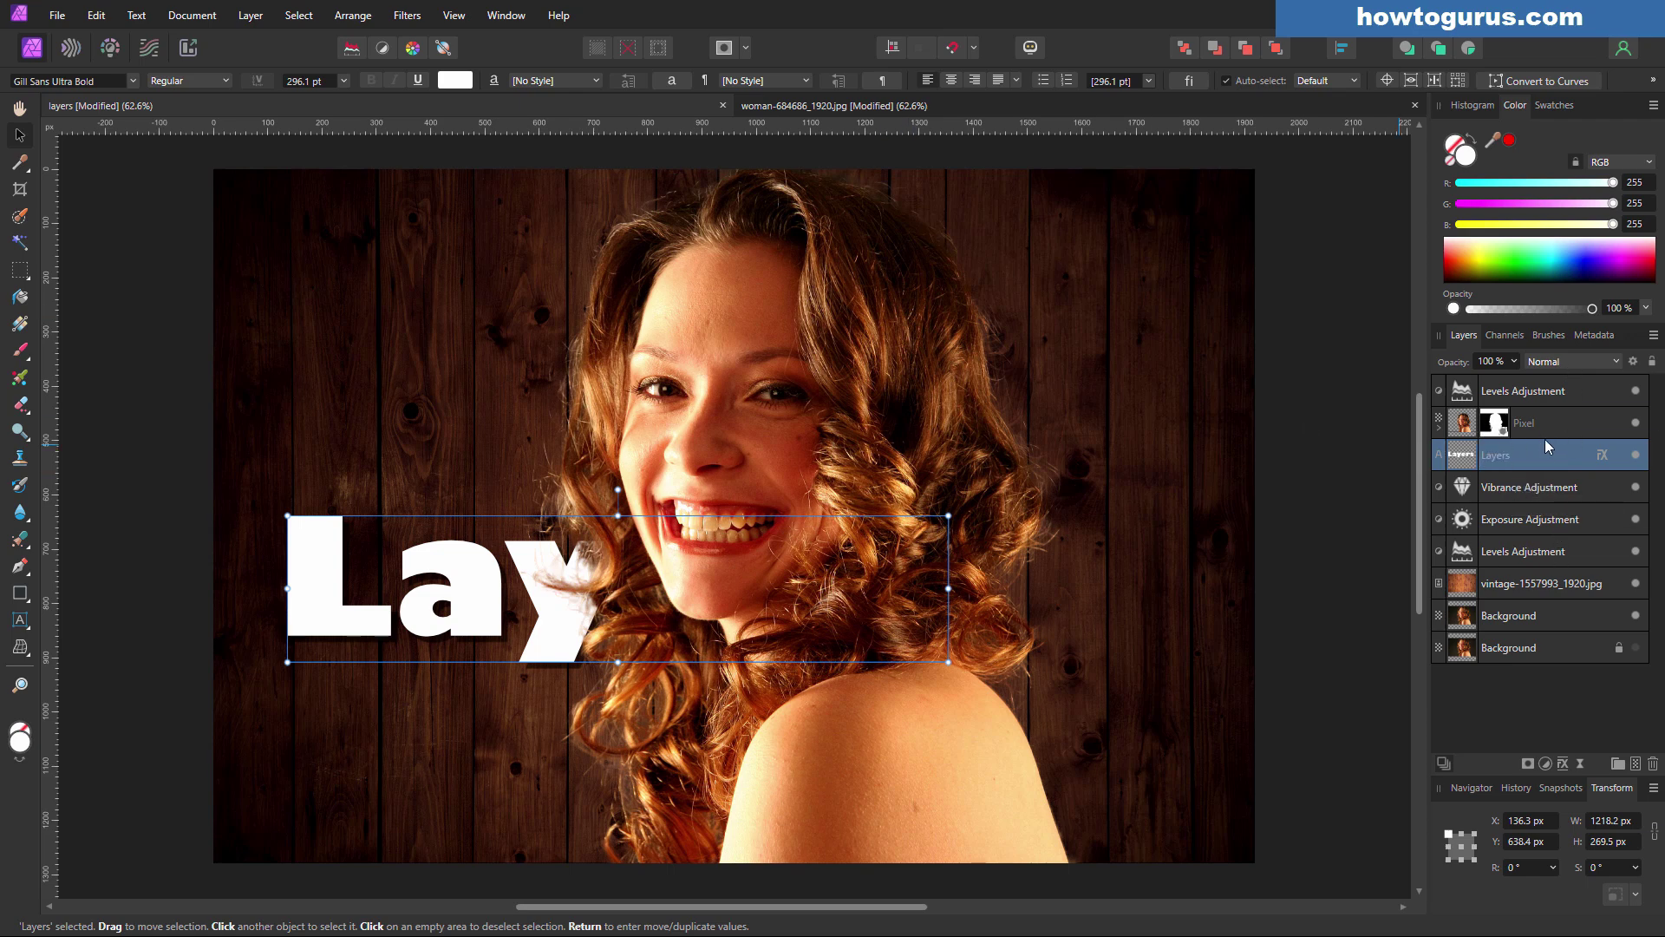
# - Return the Layers text layer to the top of the layer stack and move the text down across the woman's shoulder
pyautogui.moveTo(1547, 454); pyautogui.dragTo(1541, 381)
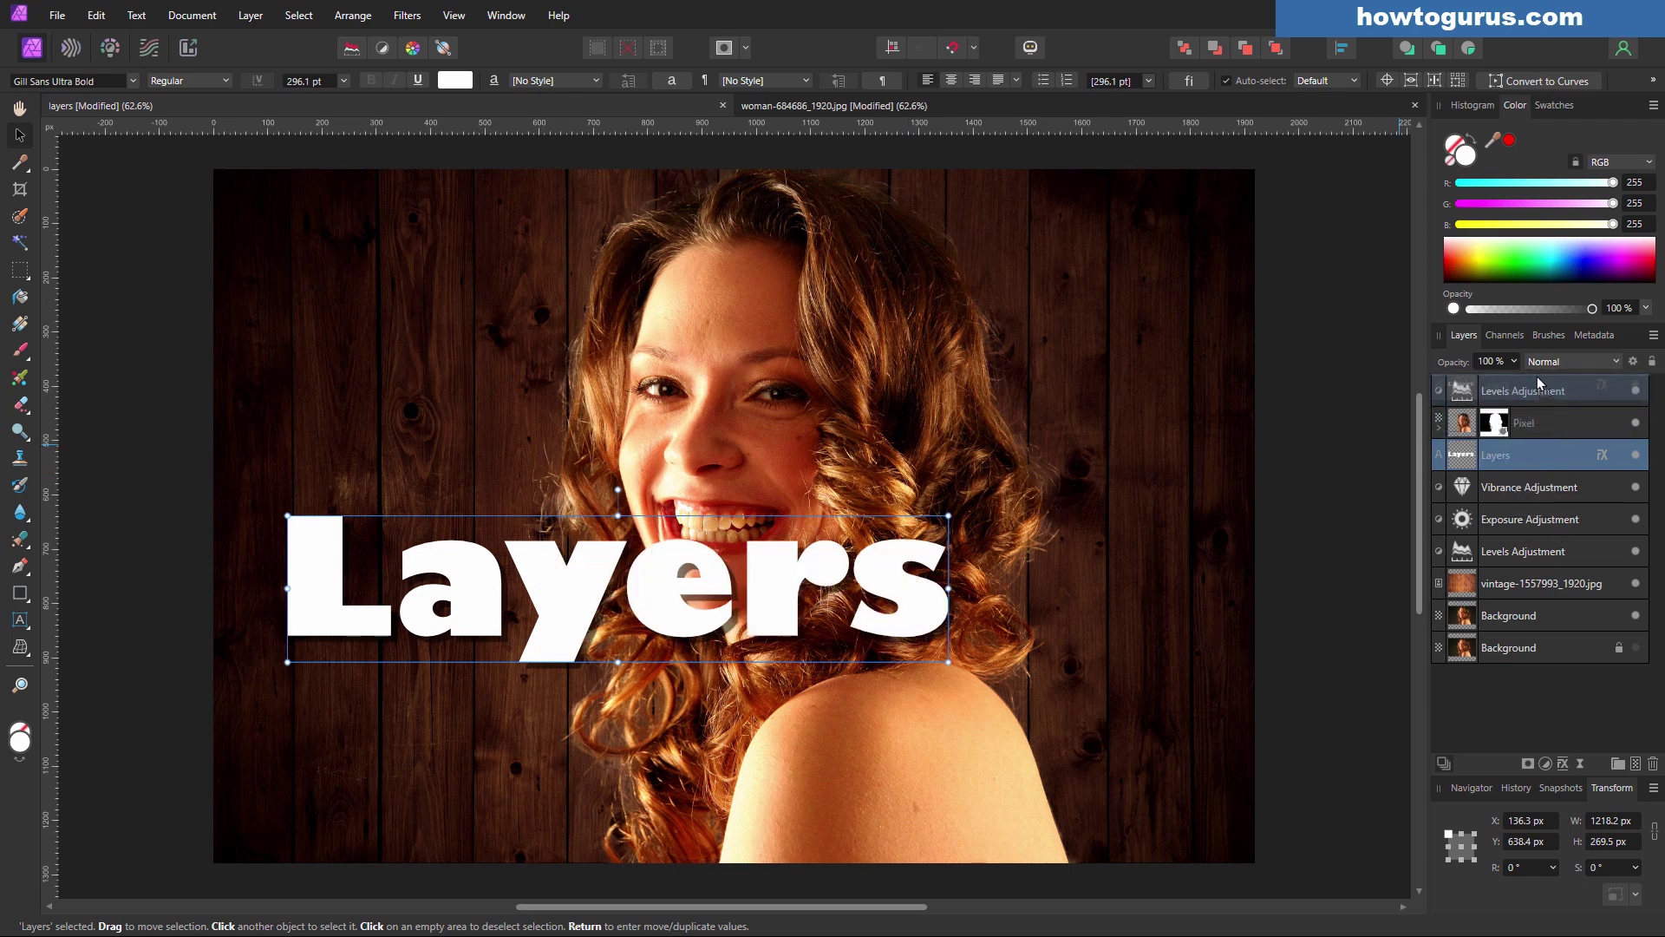
pyautogui.moveTo(886, 577); pyautogui.dragTo(864, 728)
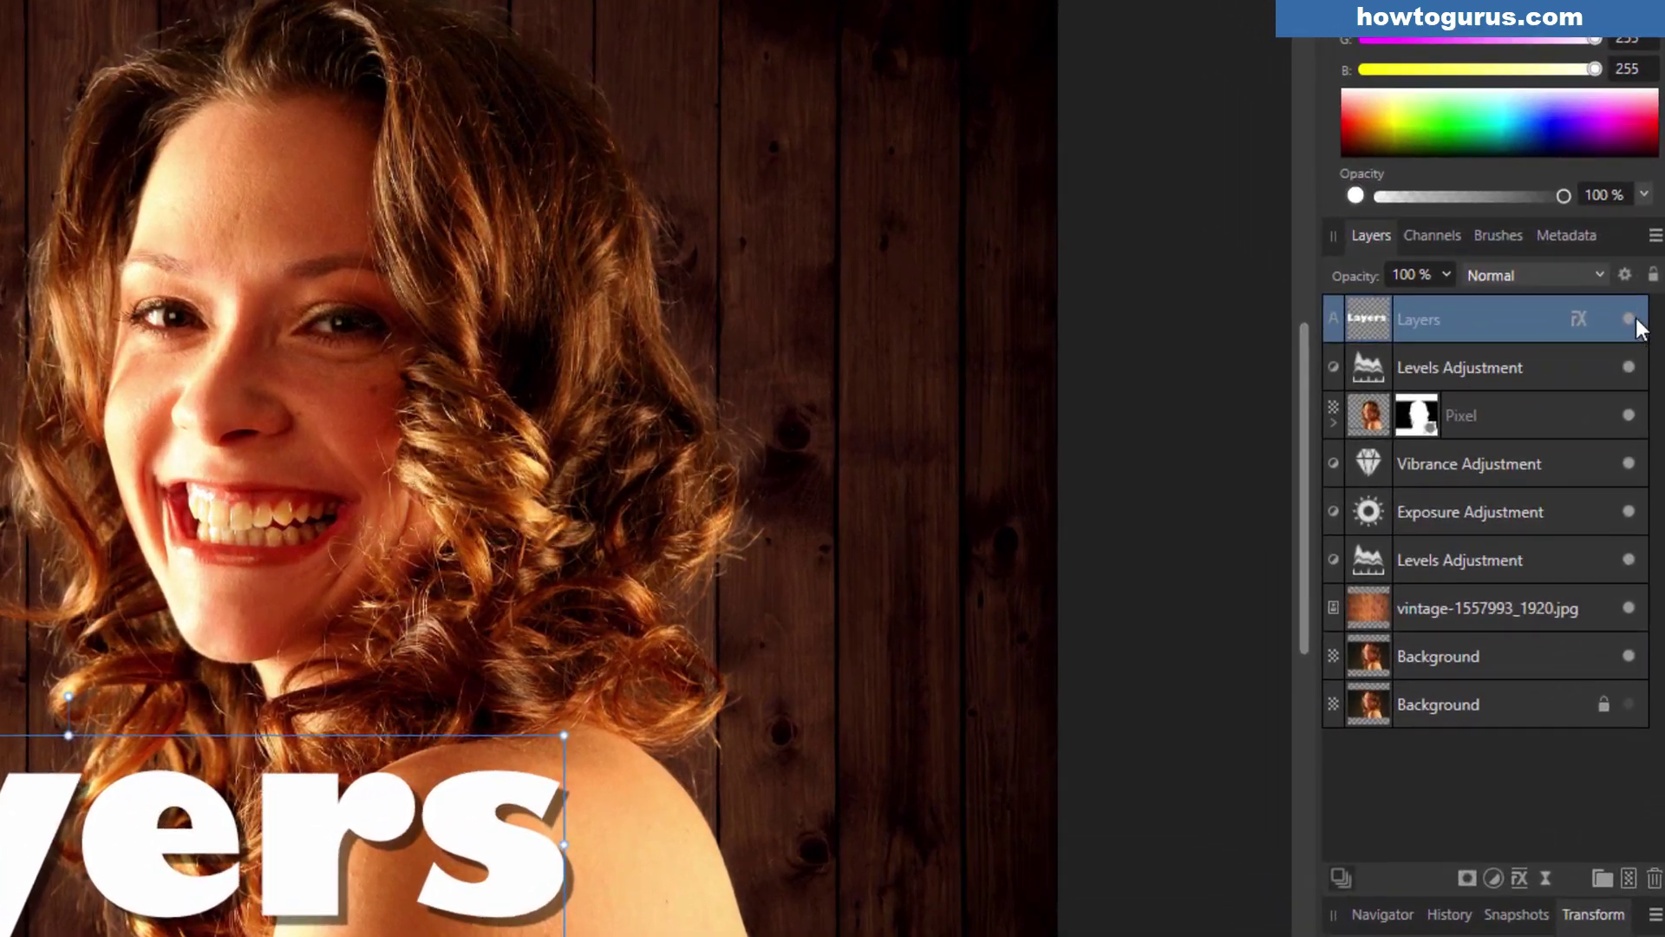
# - Toggle the visibility of the Layers text layer, leaving it hidden, and view its layer effects without changing them
pyautogui.click(1636, 391)
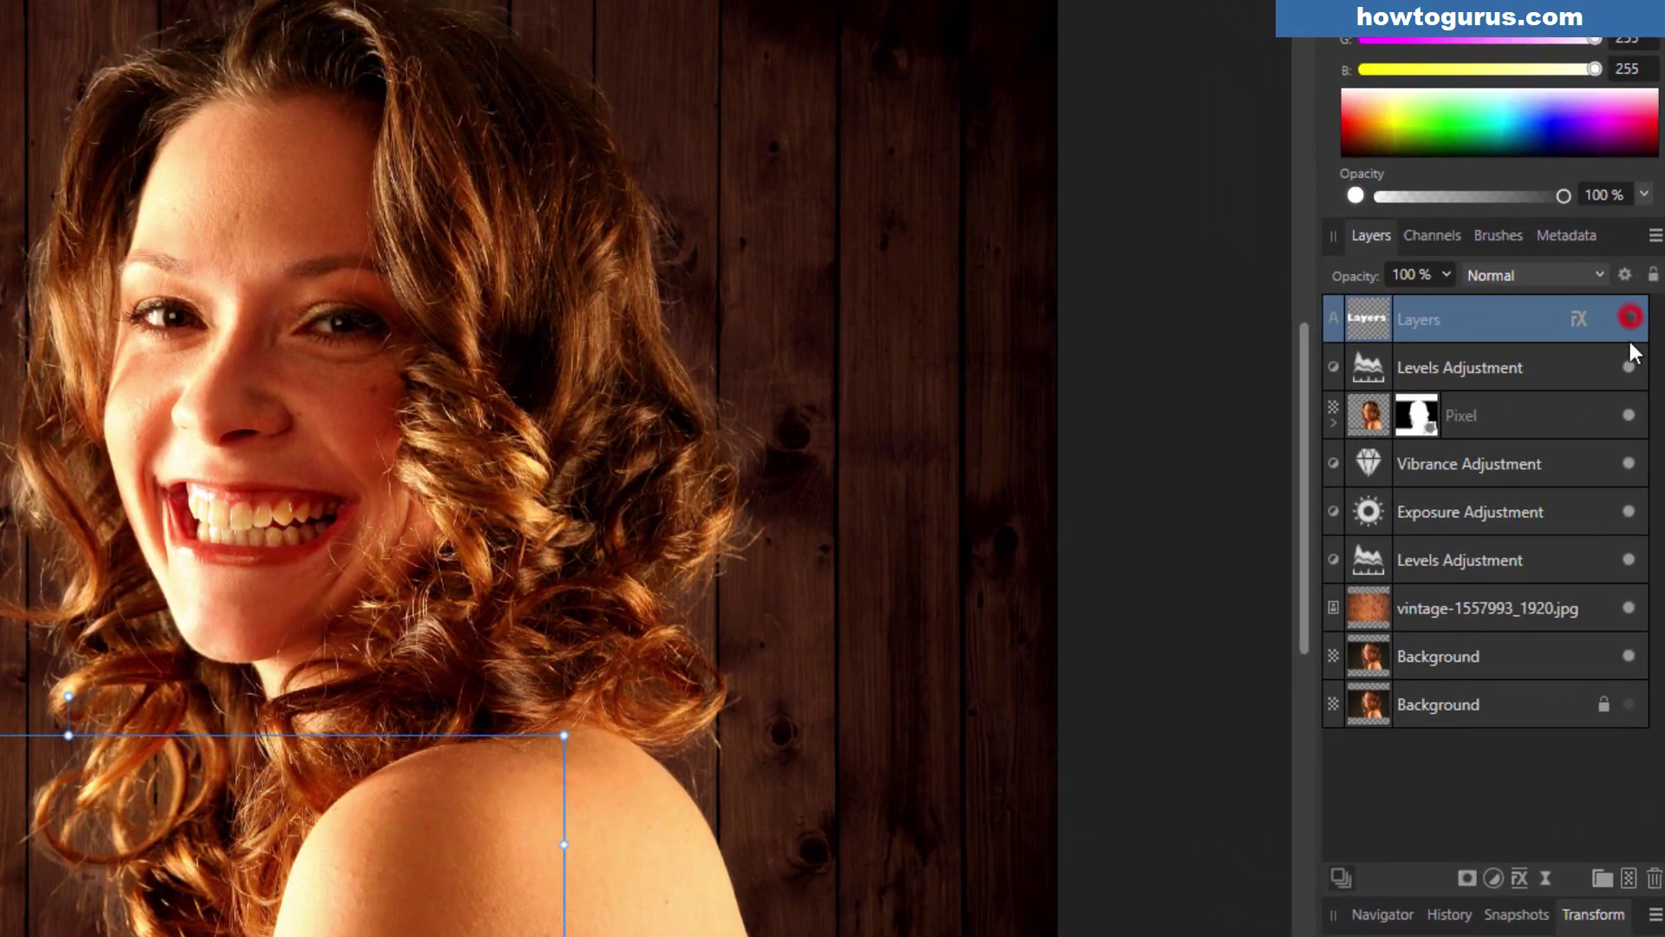
pyautogui.click(1630, 323)
pyautogui.click(1630, 321)
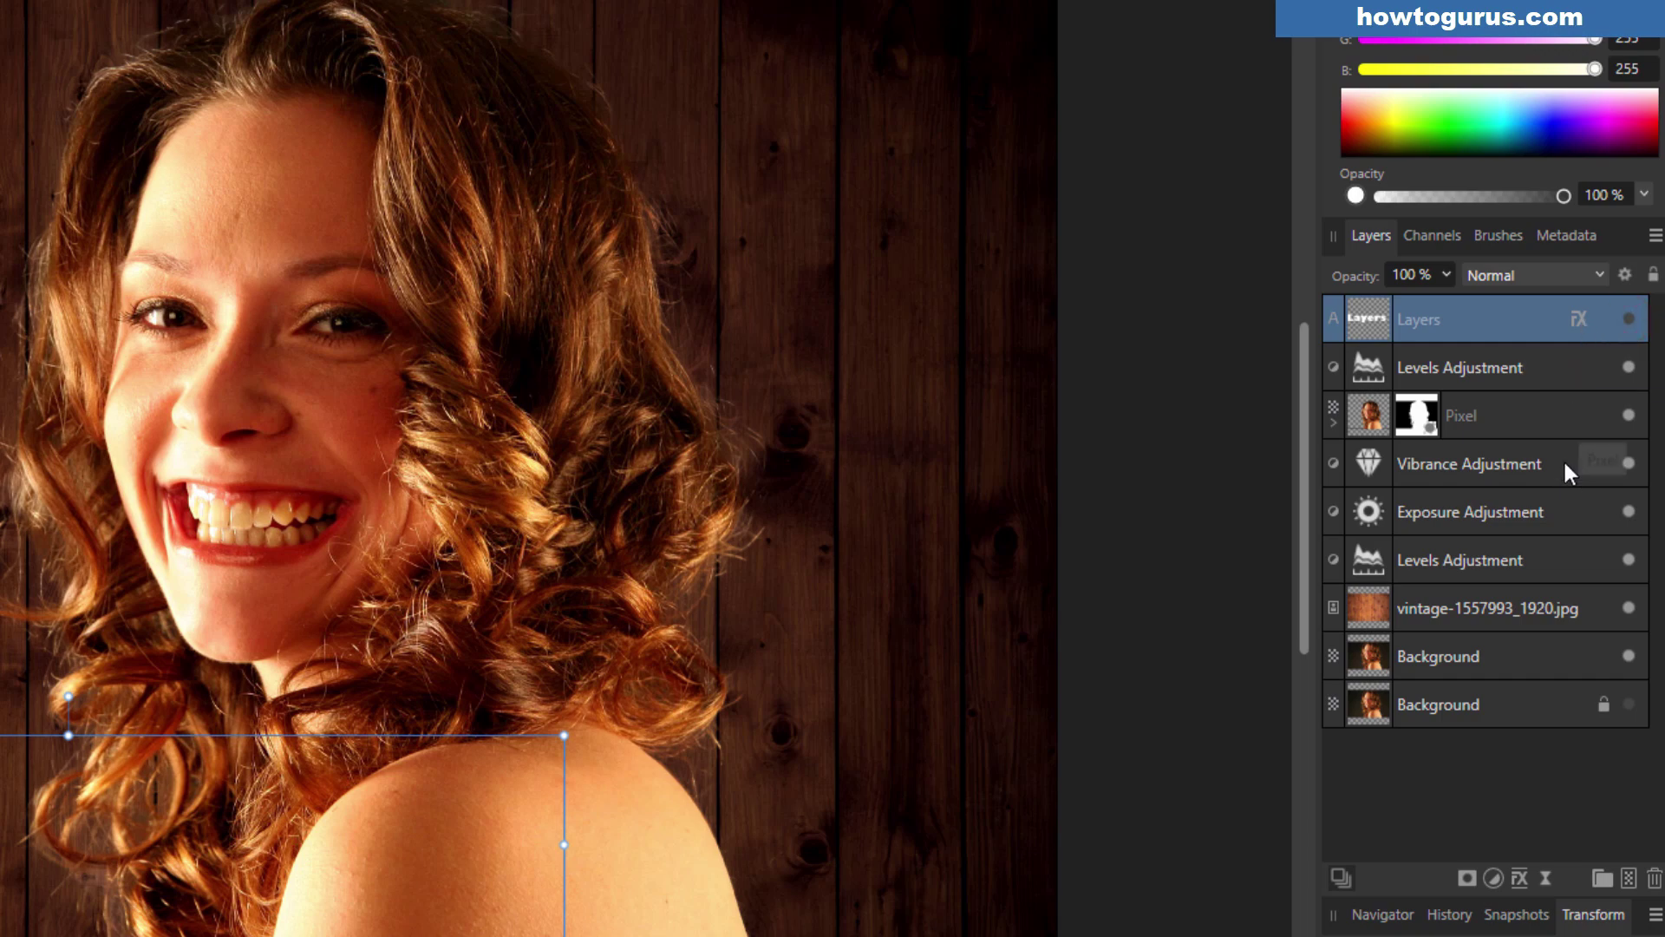
pyautogui.click(1581, 320)
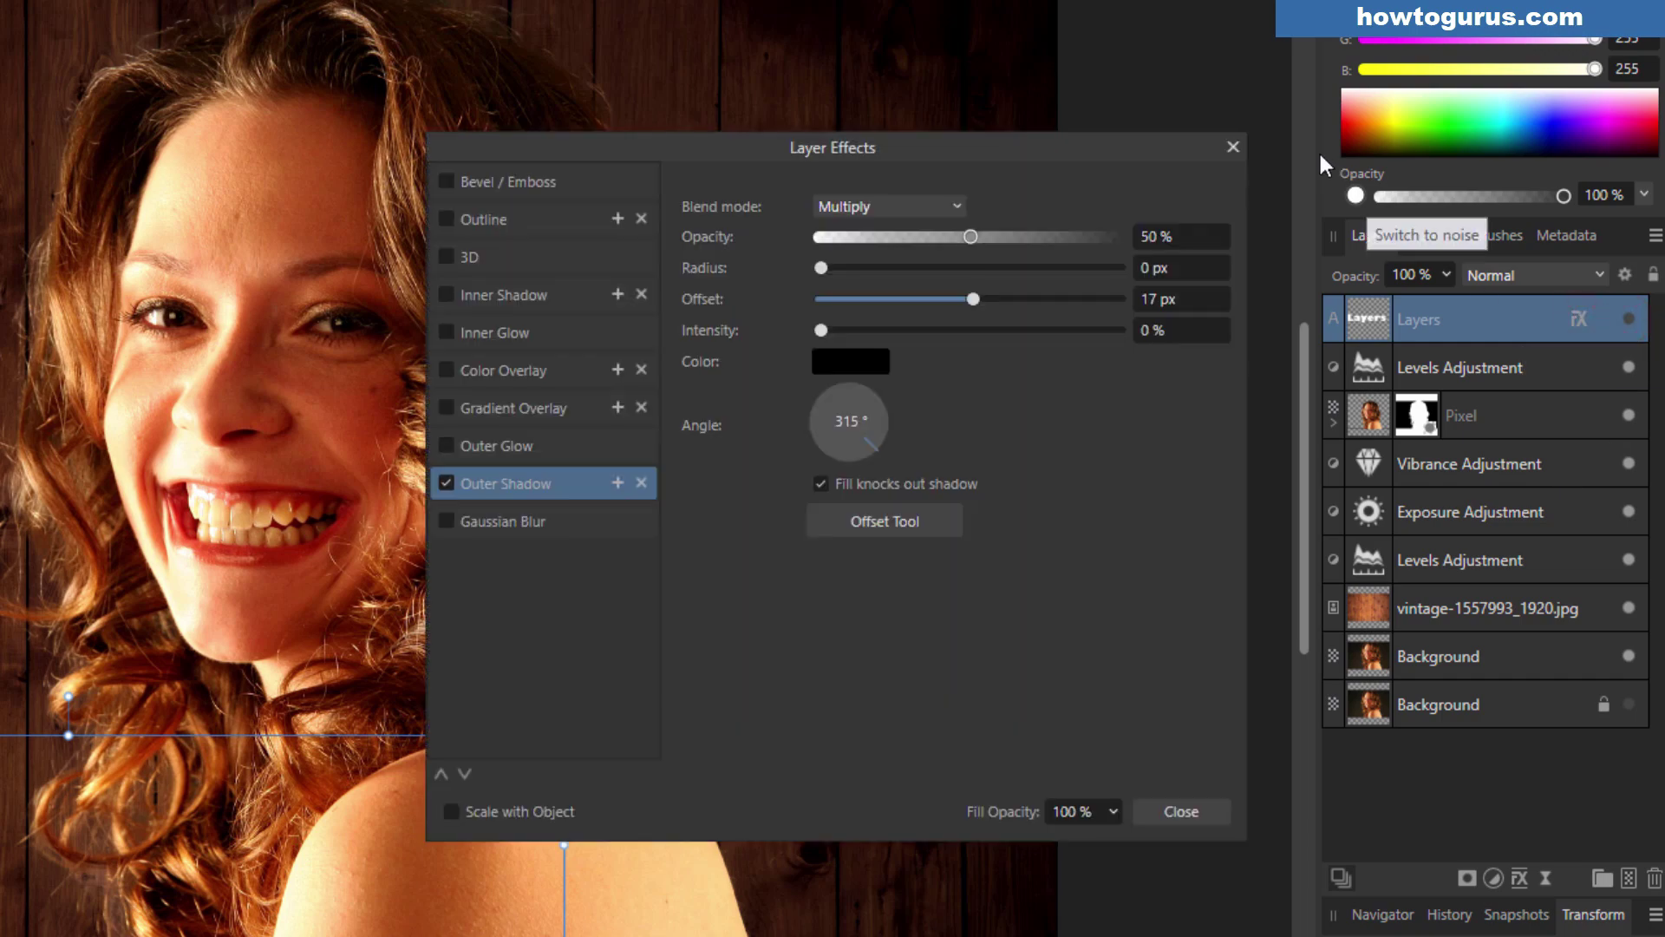
pyautogui.click(1235, 143)
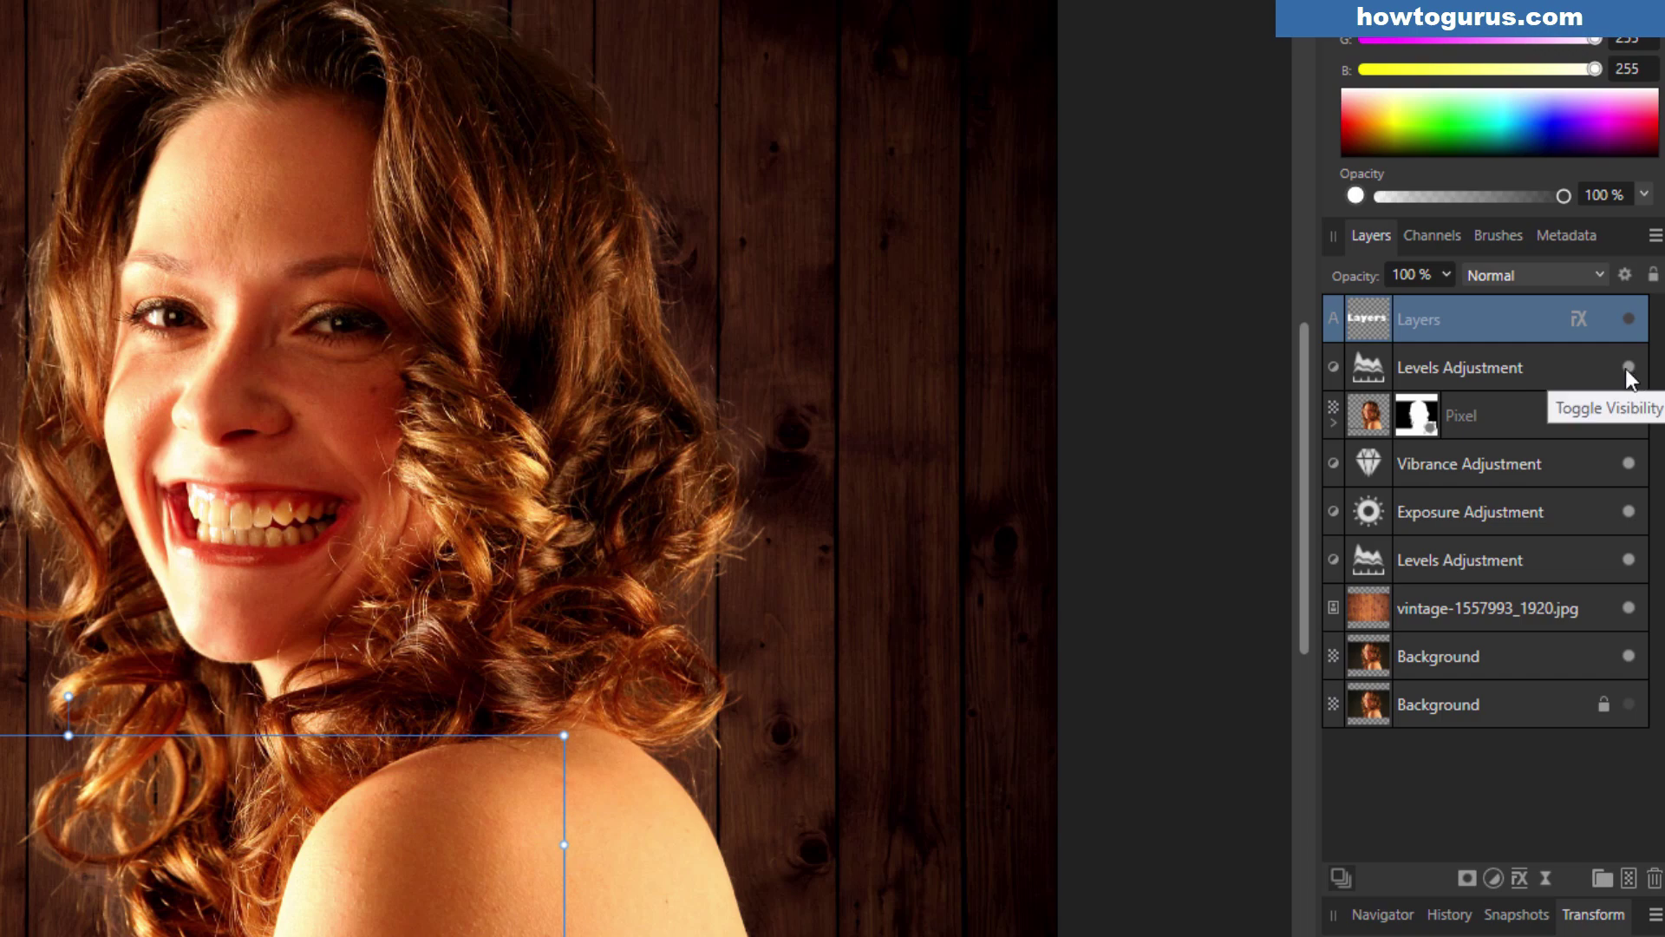
# - Compare the image with and without the top Levels Adjustment, and expand and collapse the Pixel layer to view its mask
pyautogui.click(1583, 366)
pyautogui.click(1629, 367)
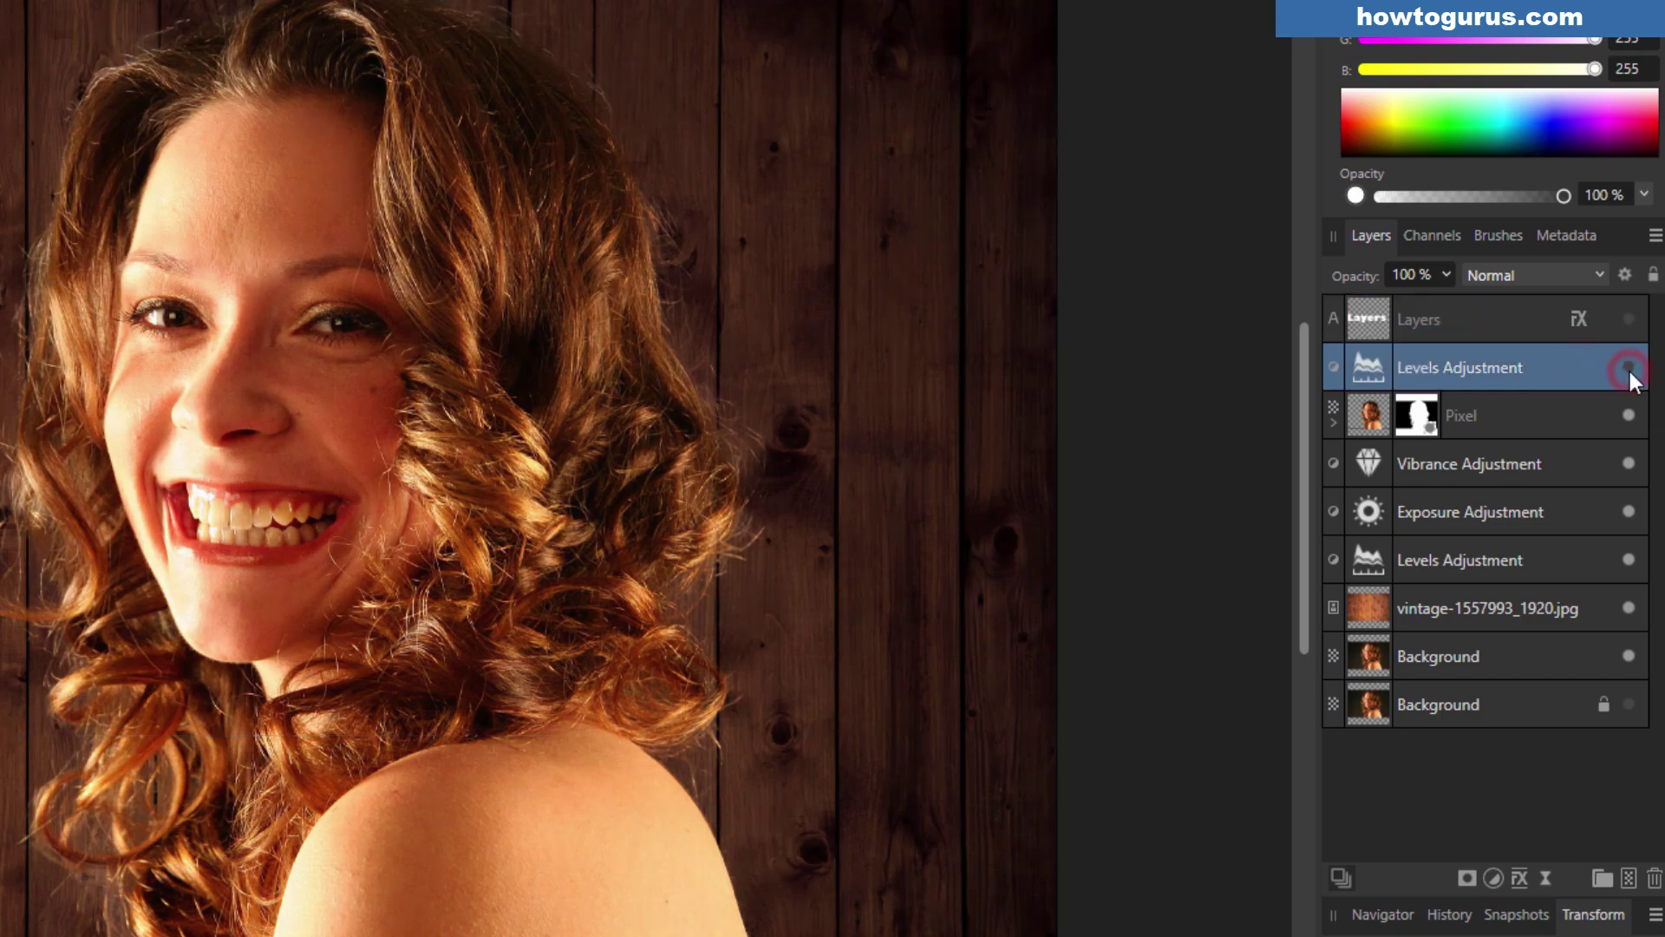
pyautogui.click(1629, 368)
pyautogui.click(1629, 367)
pyautogui.click(1629, 368)
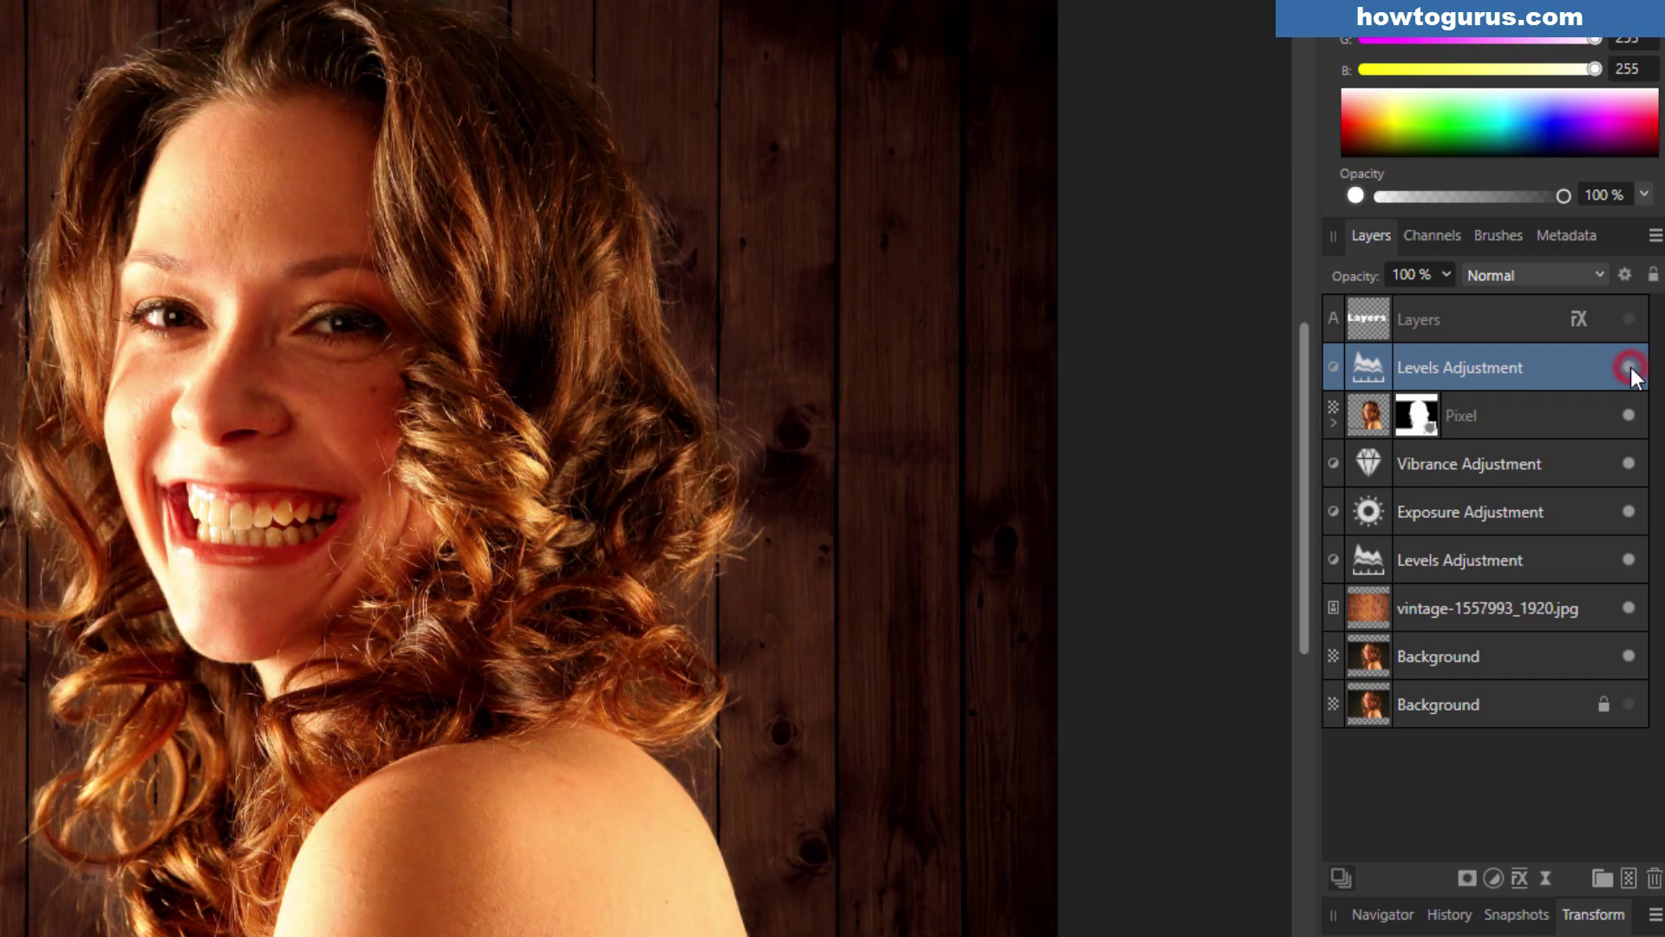
pyautogui.click(1629, 367)
pyautogui.click(1629, 367)
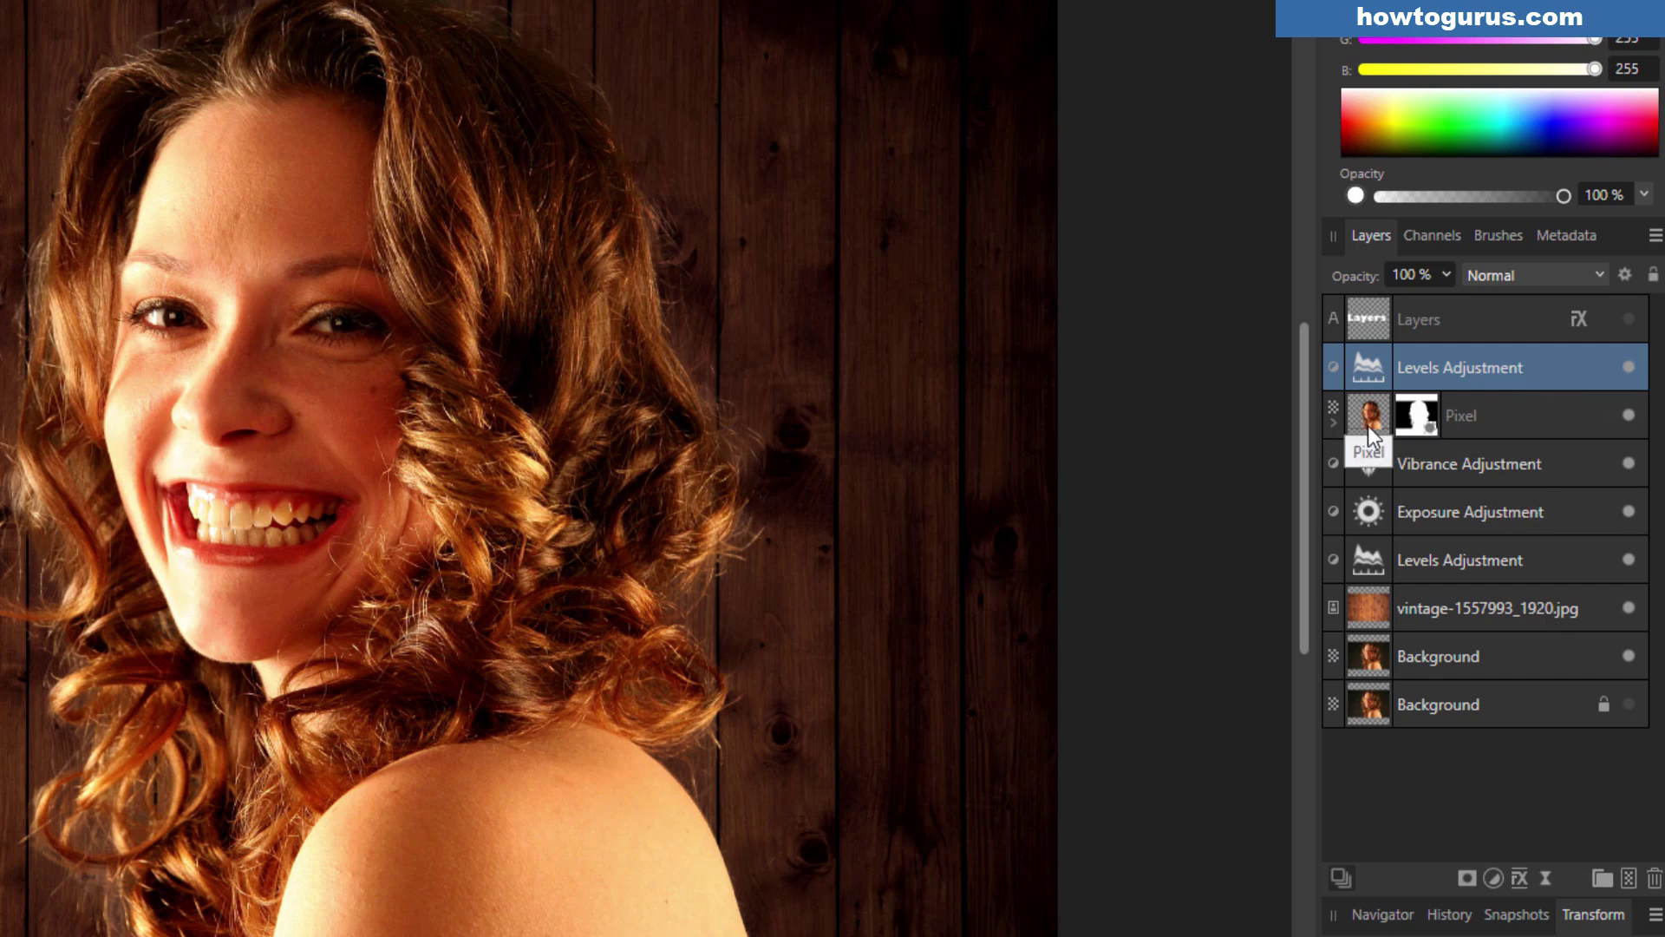
pyautogui.click(1333, 422)
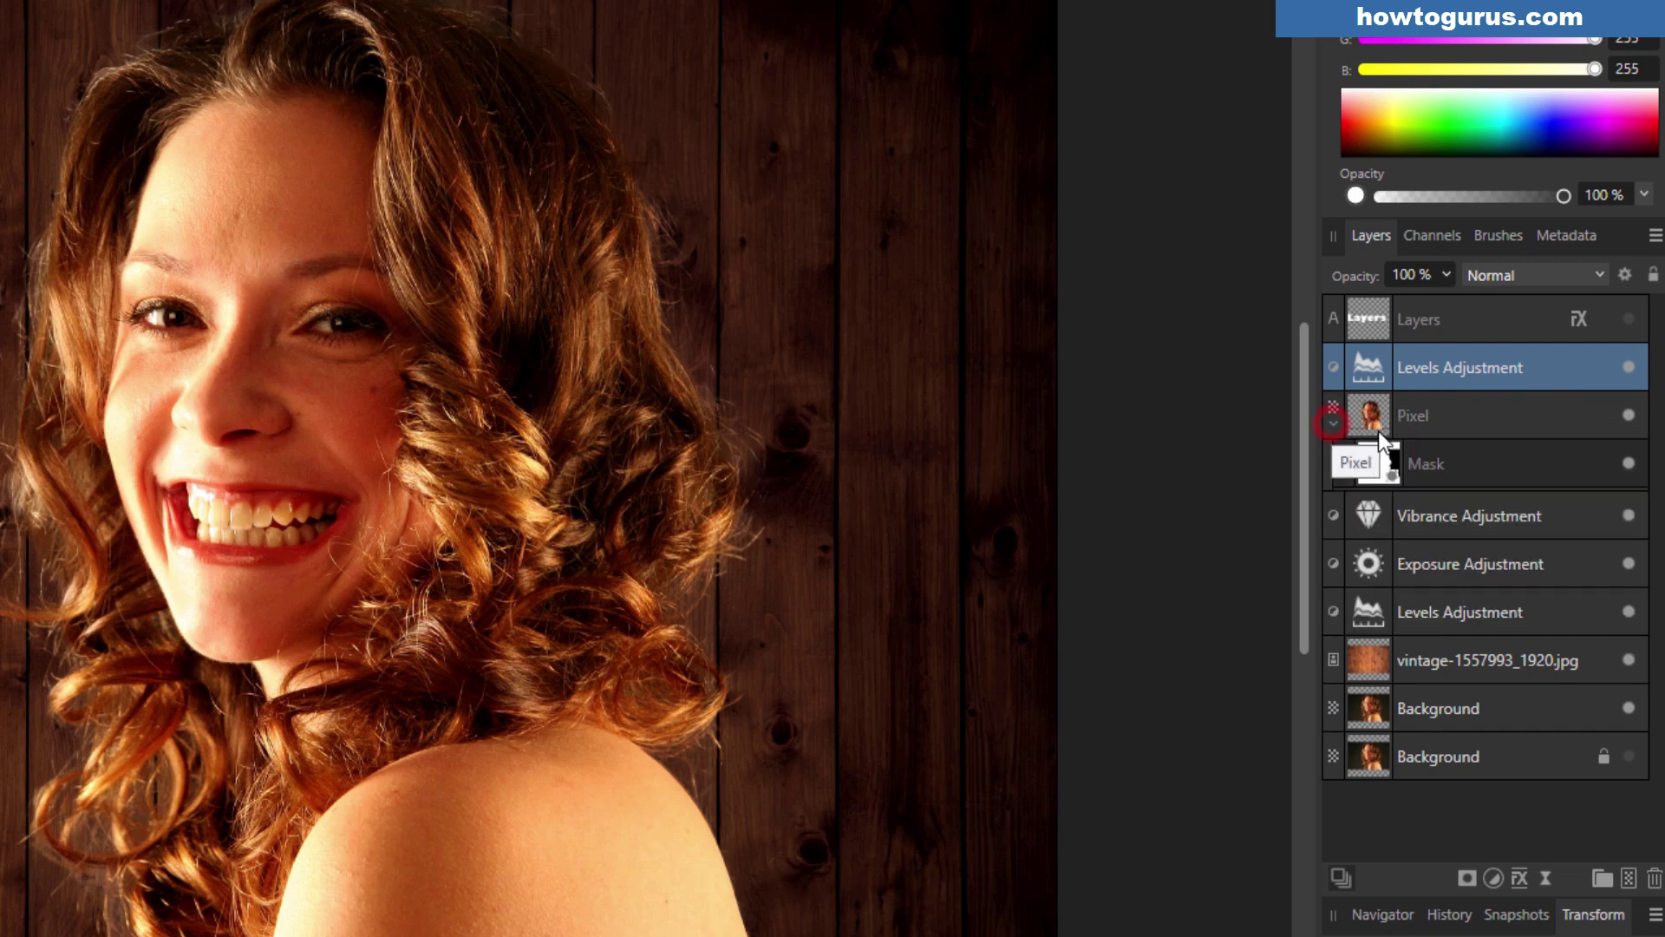
pyautogui.click(1332, 421)
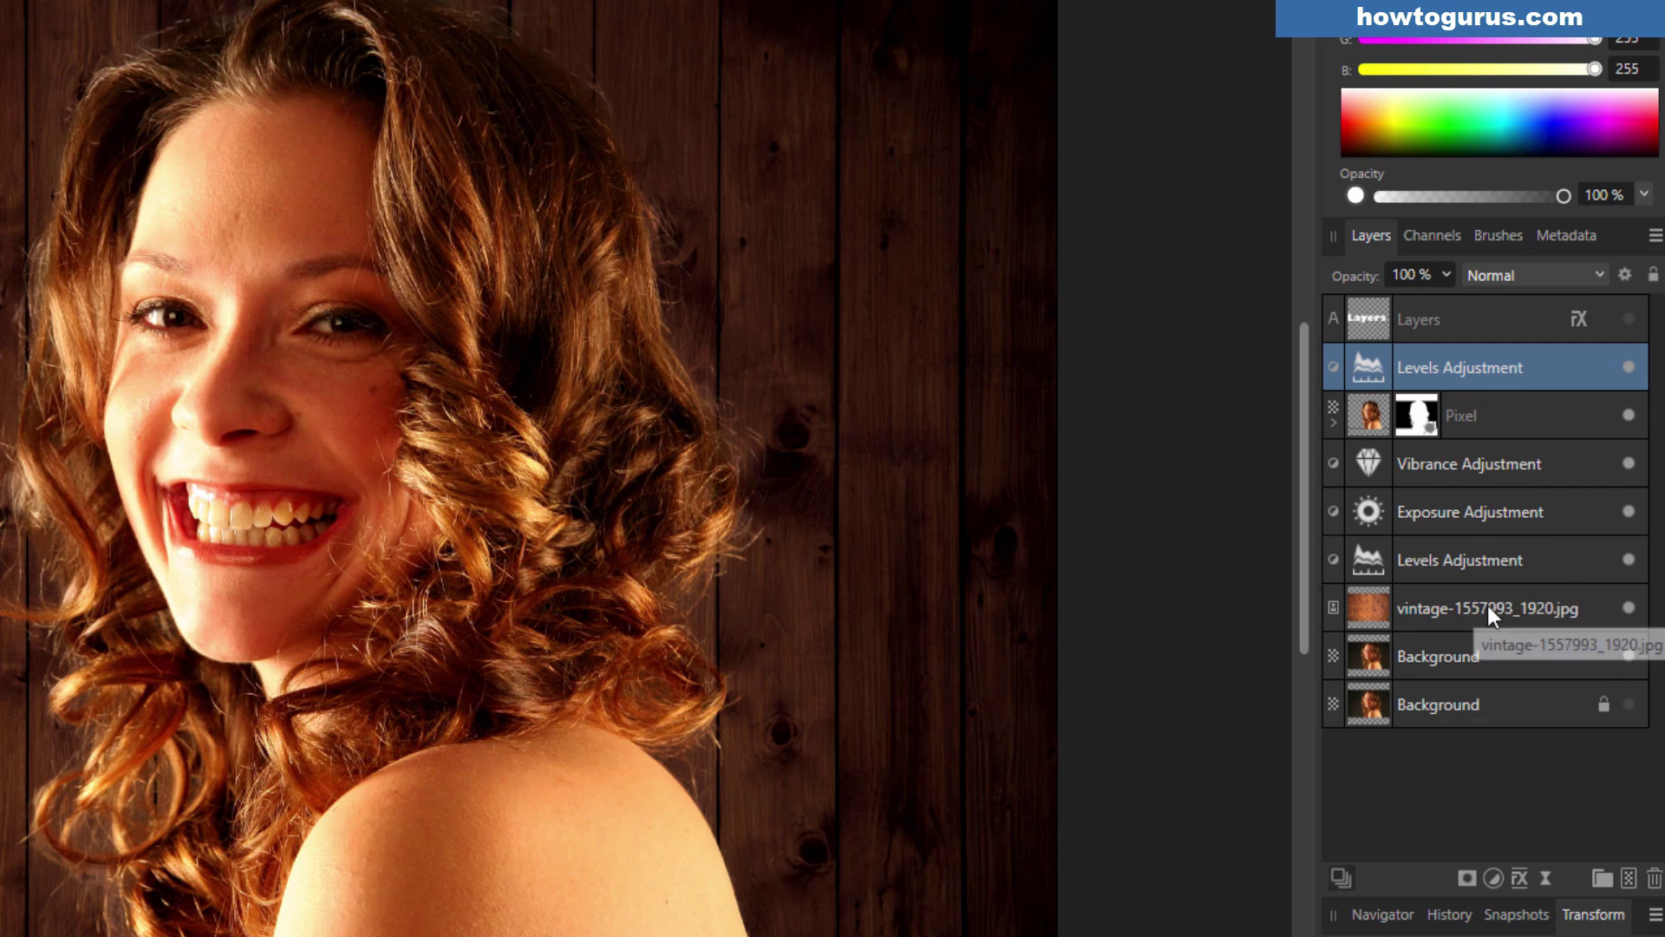
# - Toggle the visibility of the Vibrance and Exposure adjustments to compare their effect, leaving both switched on
pyautogui.click(1628, 465)
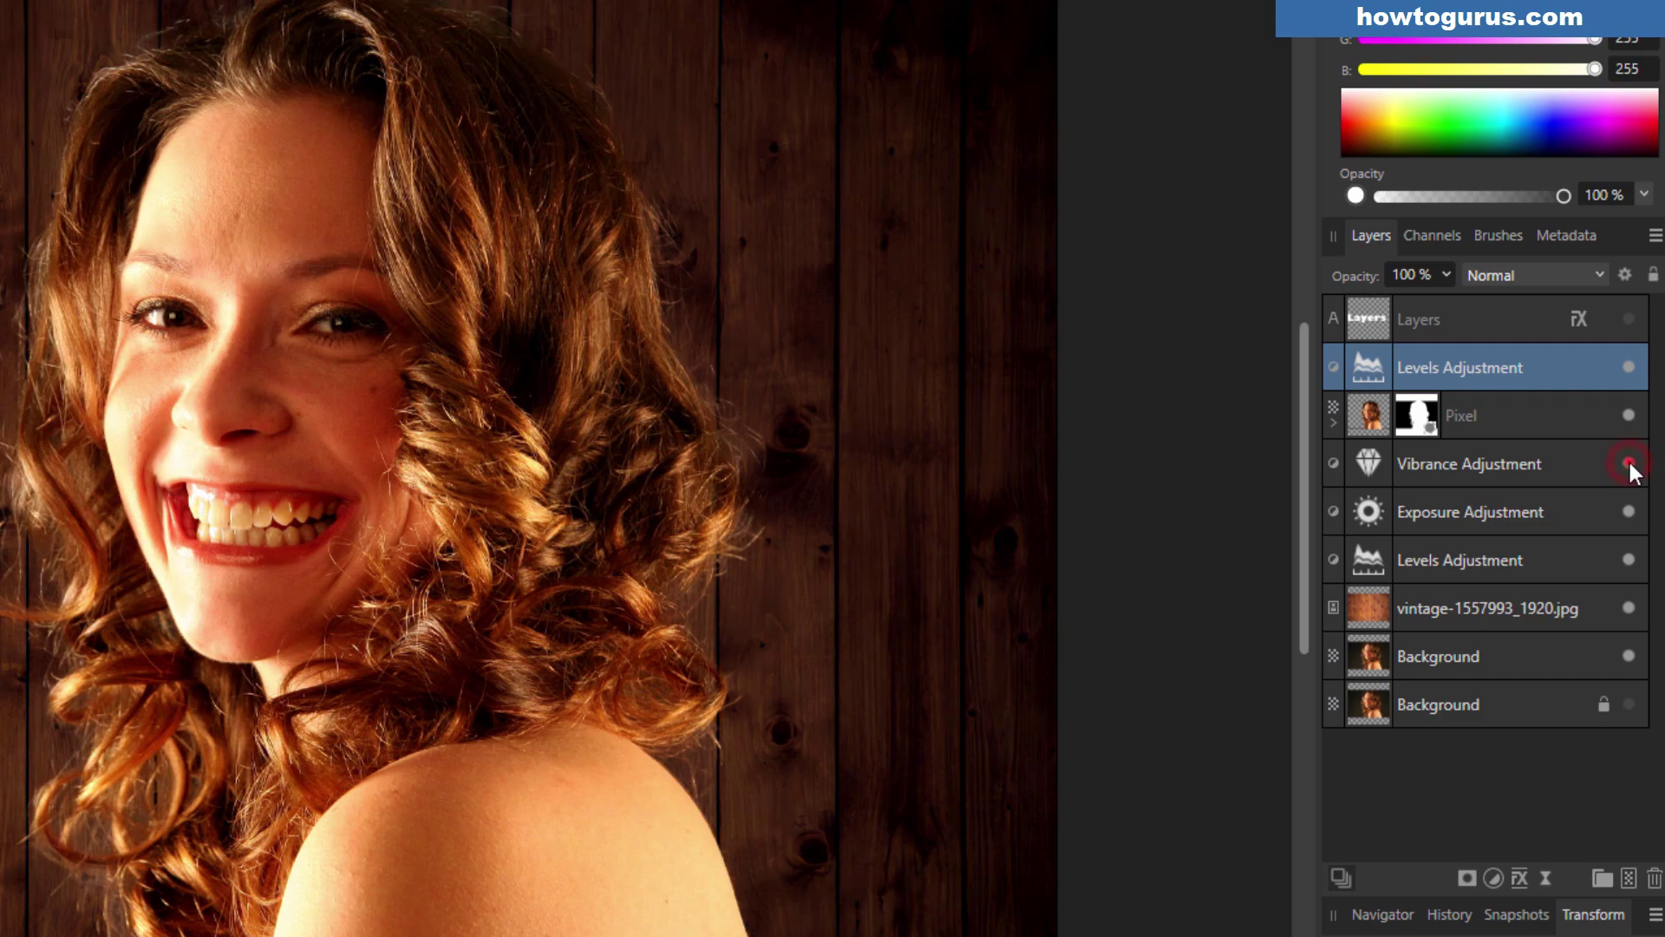
pyautogui.click(1629, 514)
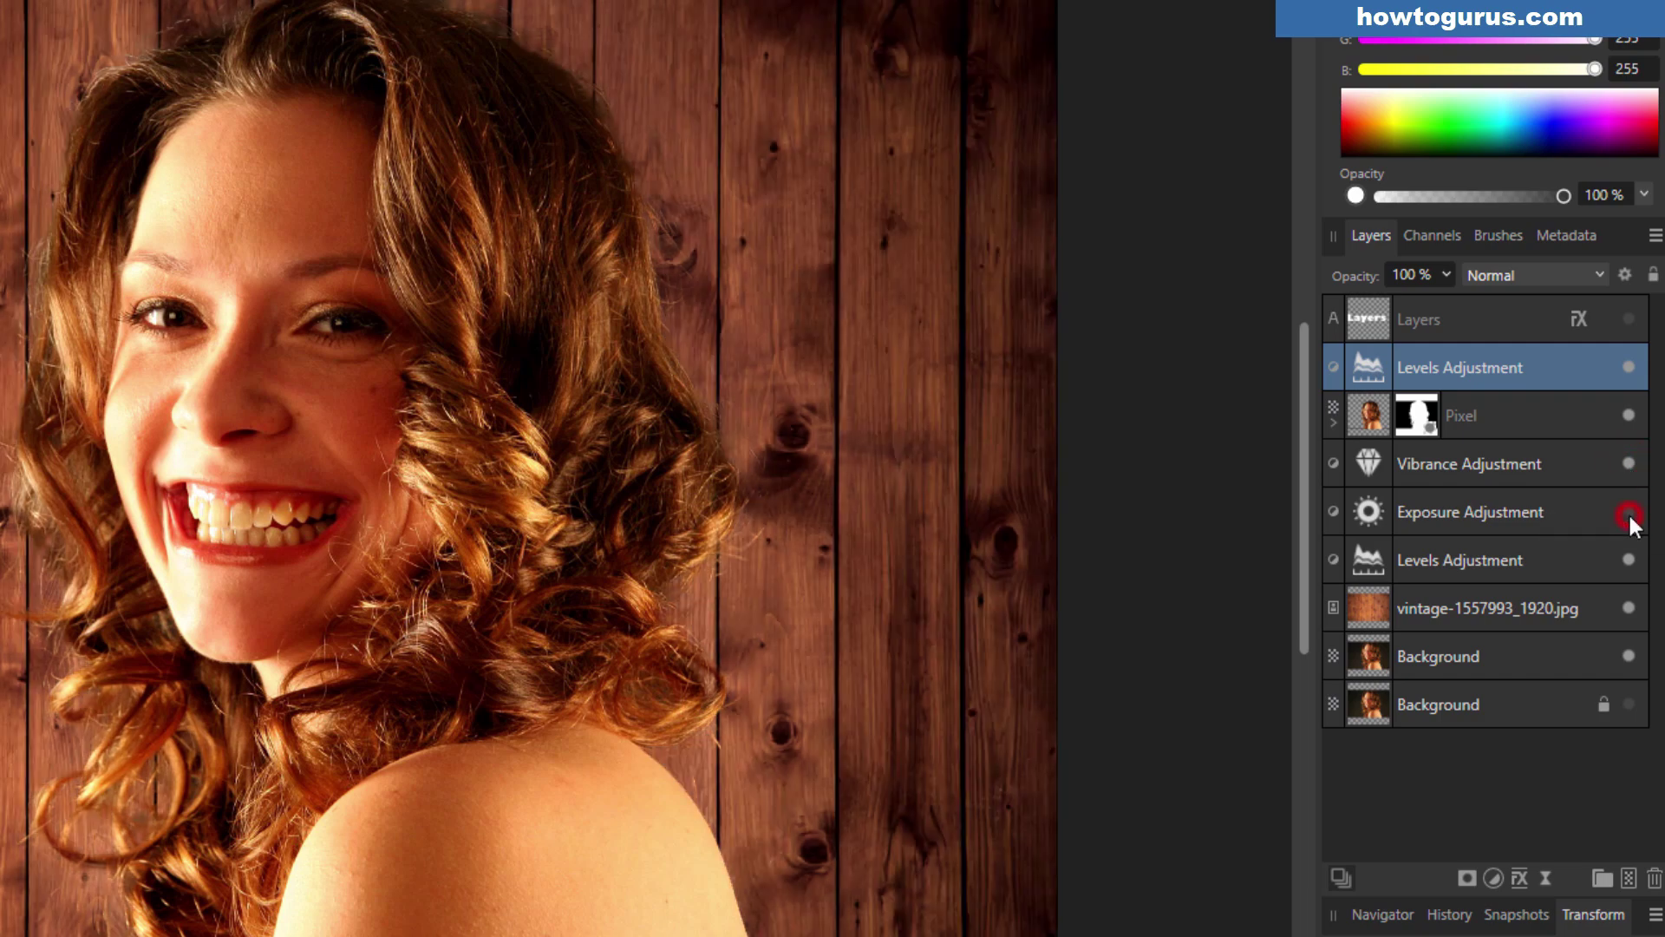
pyautogui.click(1629, 514)
pyautogui.click(1629, 514)
pyautogui.click(1629, 514)
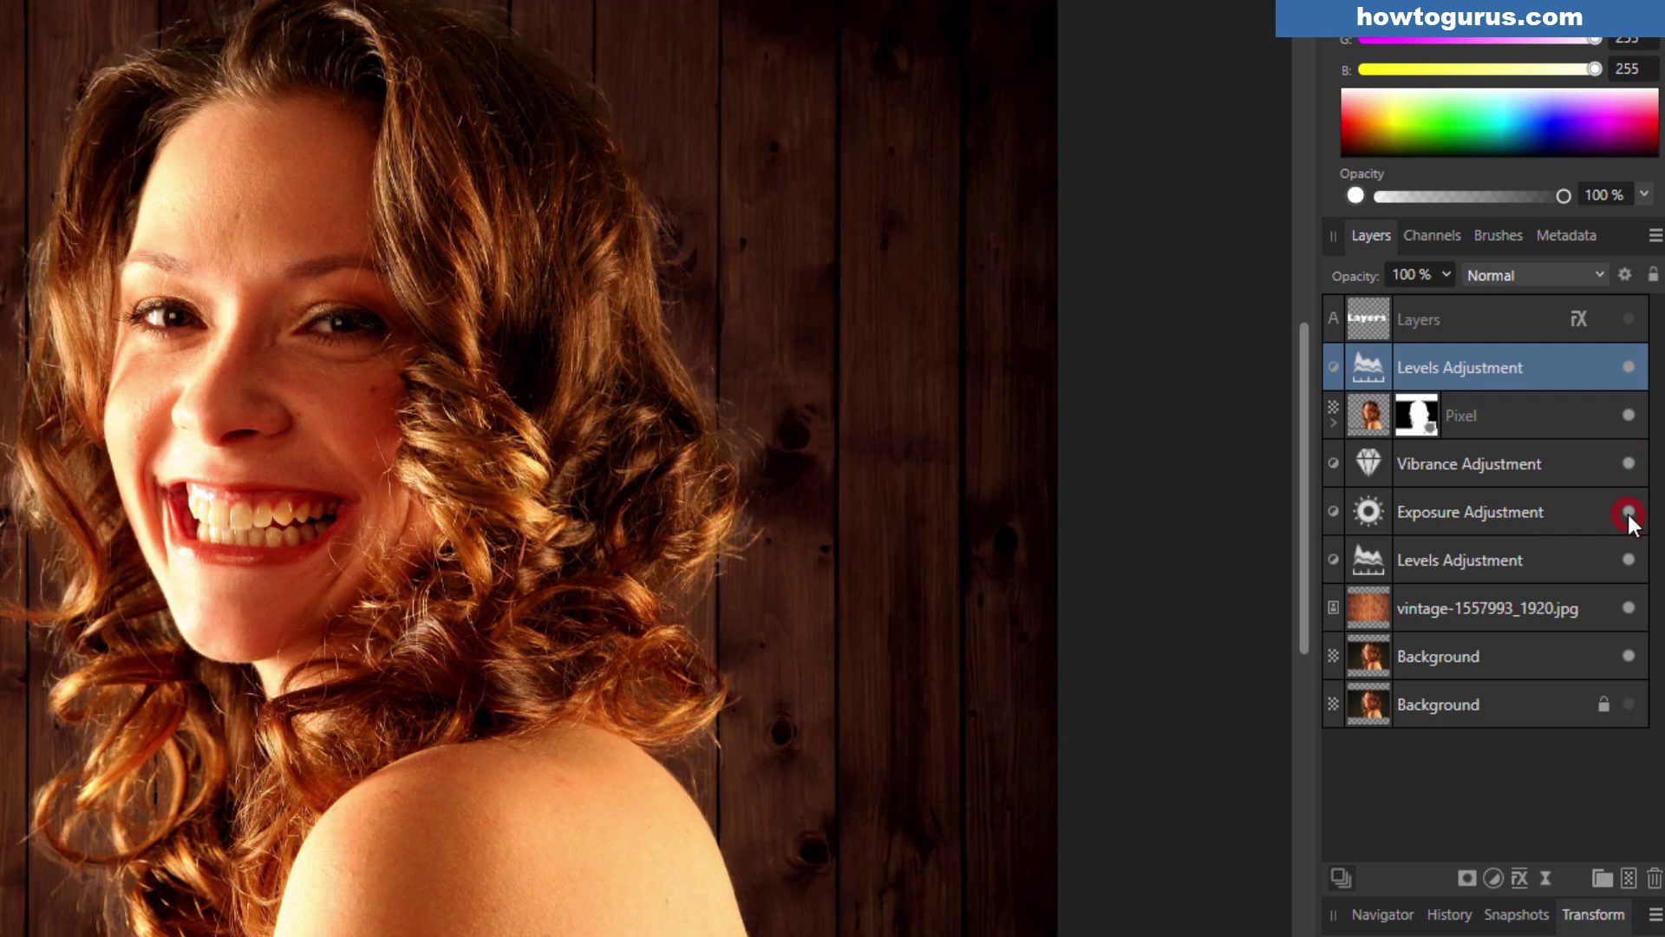
# - Toggle the Exposure Adjustment off and on repeatedly to compare its effect on the wooden background, leaving it on
pyautogui.click(1629, 514)
pyautogui.click(1629, 514)
pyautogui.click(1629, 515)
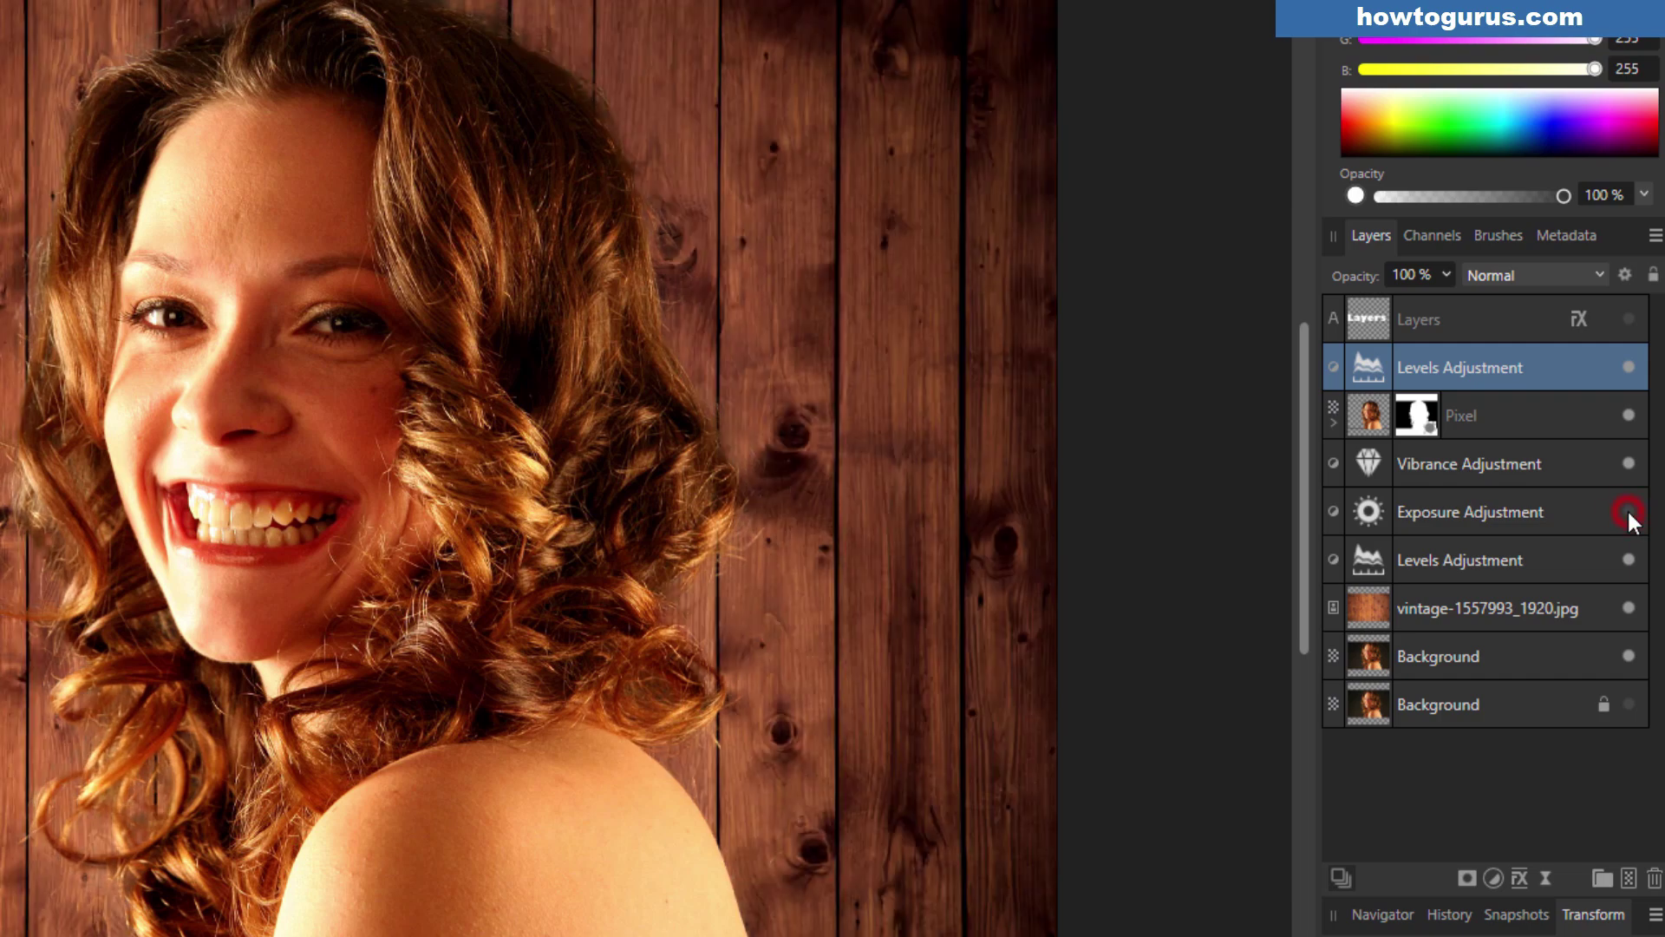
pyautogui.click(1629, 512)
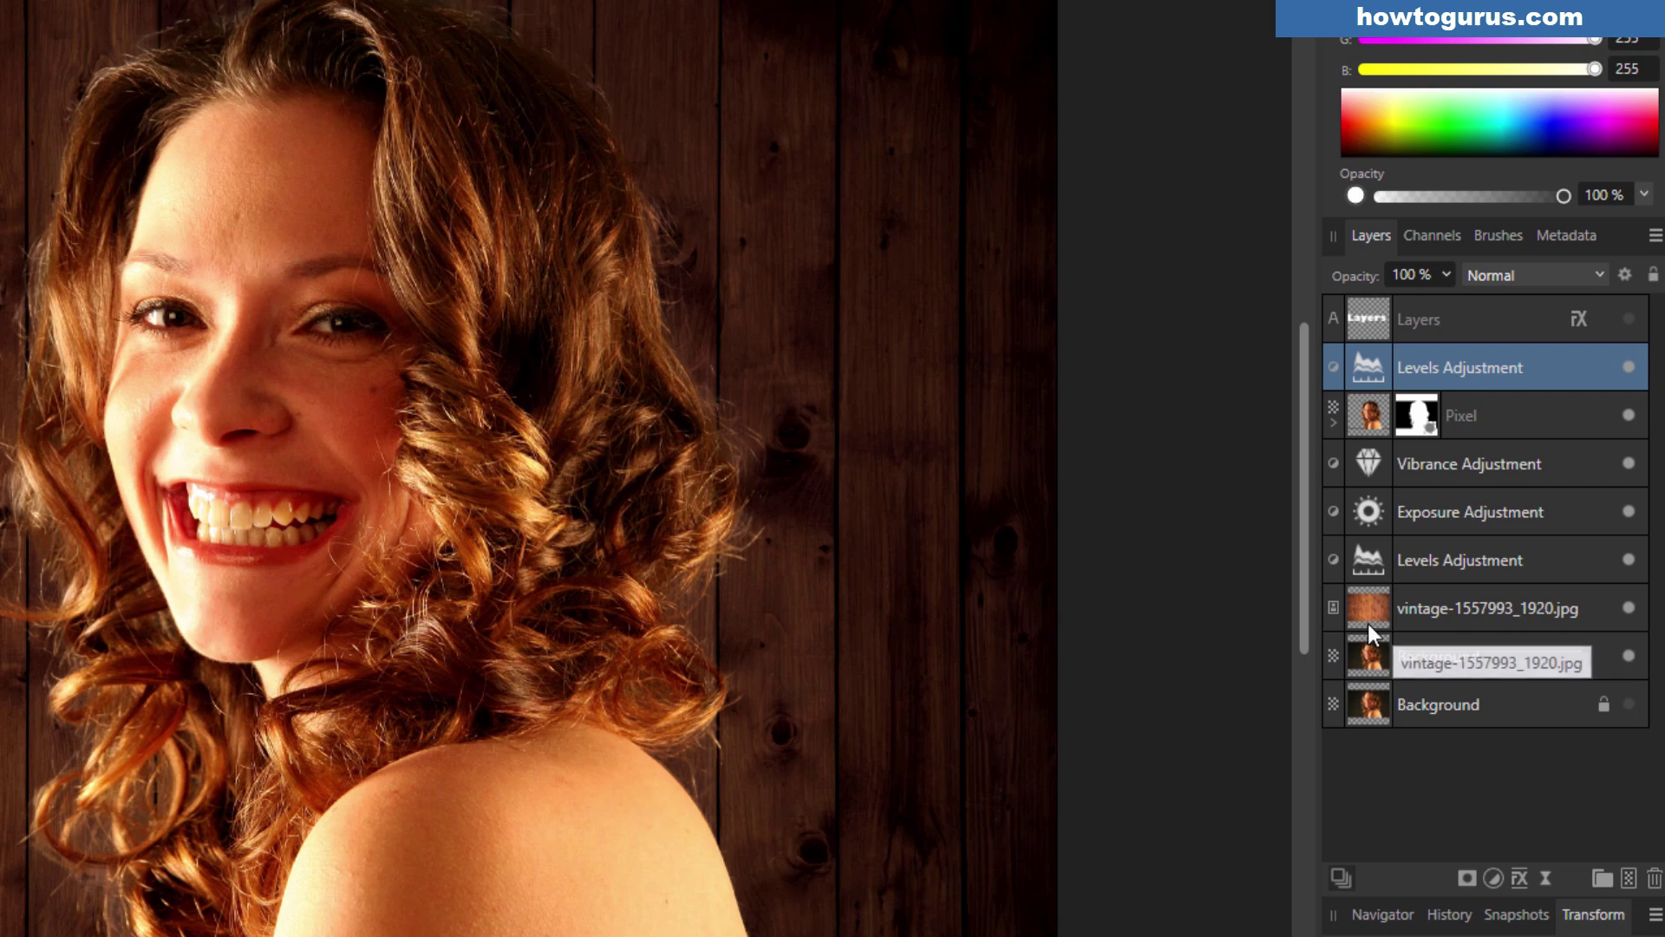
# - Hide the vintage-1557993_1920.jpg layer, compare the Vibrance, Exposure and lower Levels adjustments off and on without it, and restore all visibility
pyautogui.click(1629, 609)
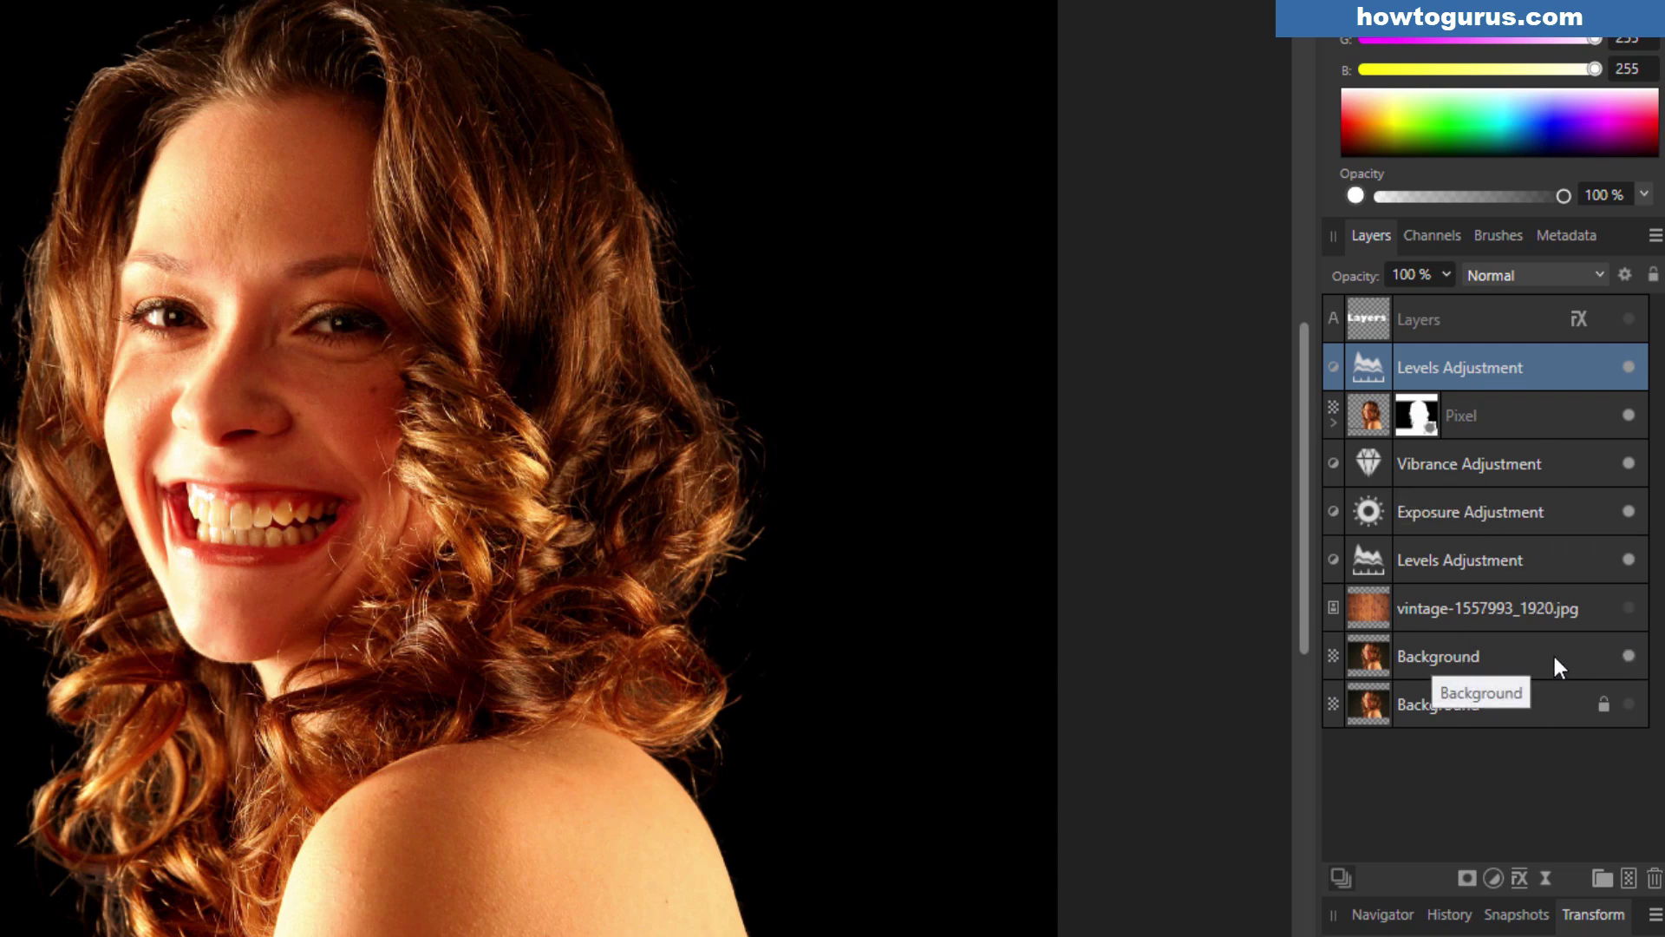
pyautogui.click(1630, 513)
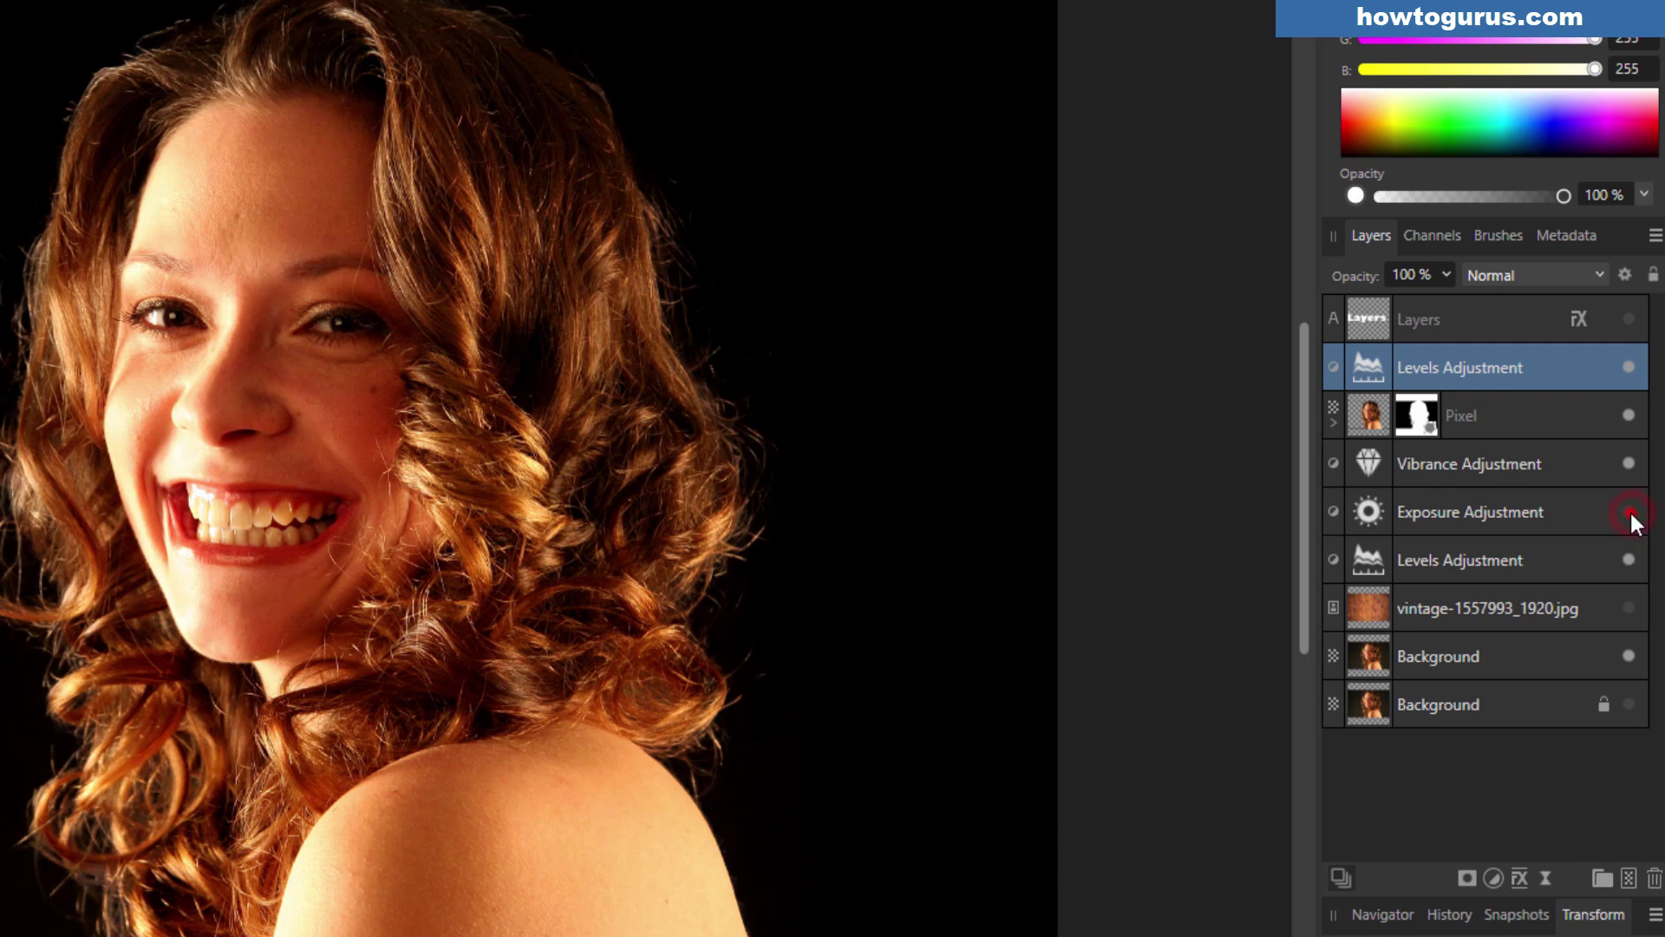
pyautogui.click(1629, 463)
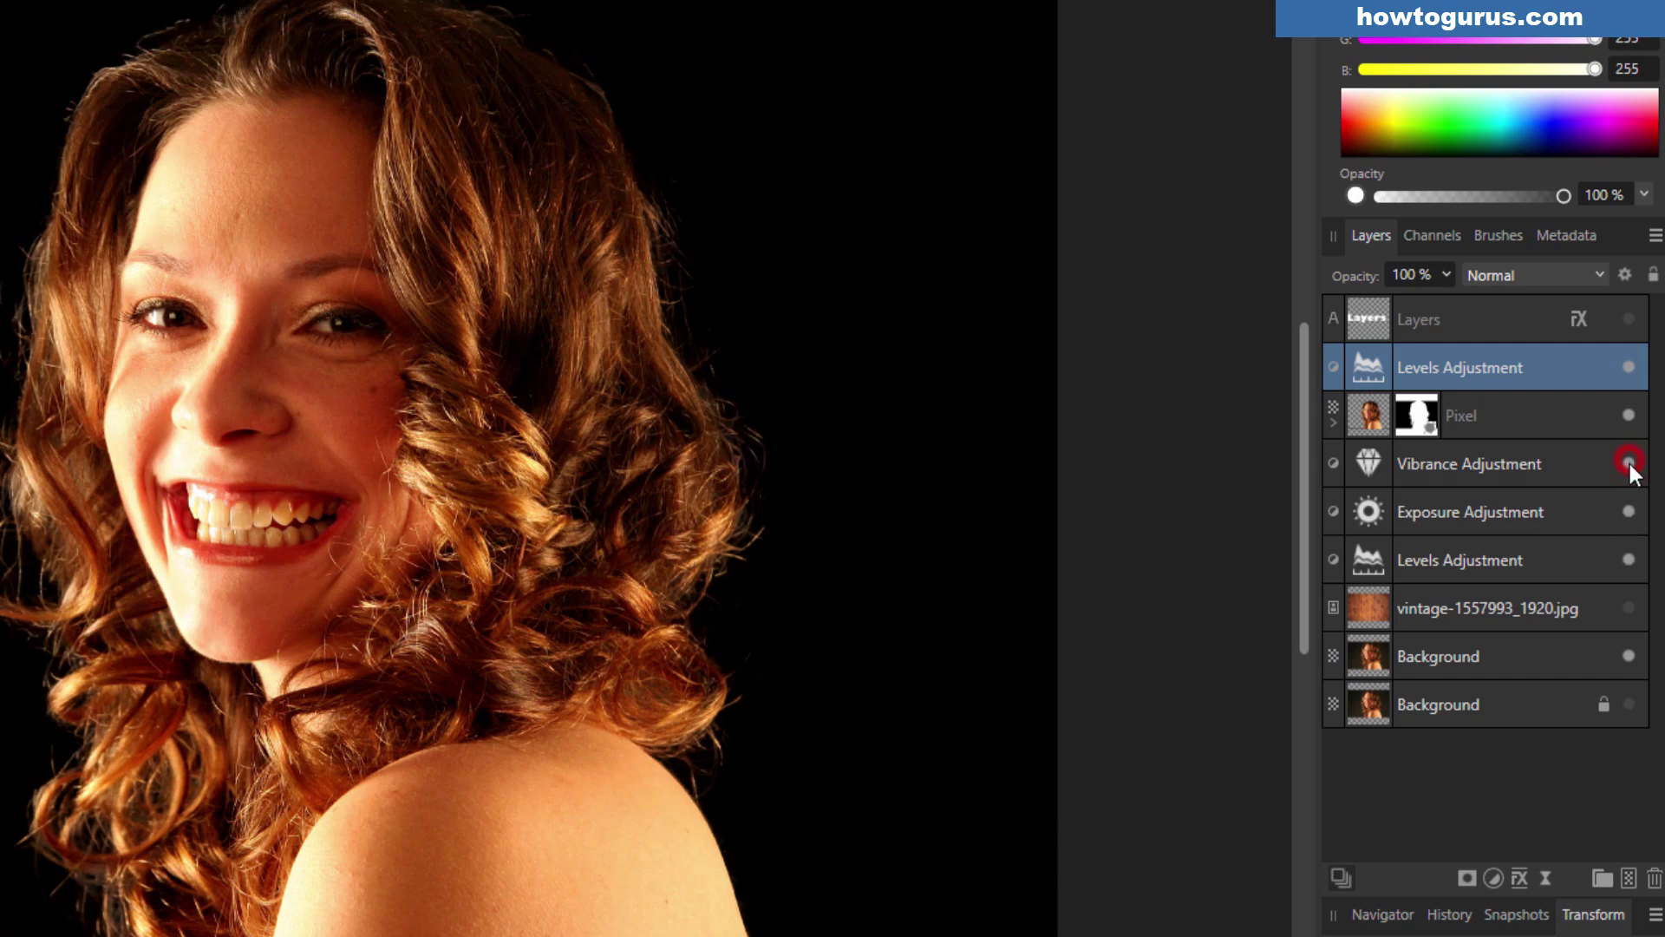
pyautogui.click(1630, 556)
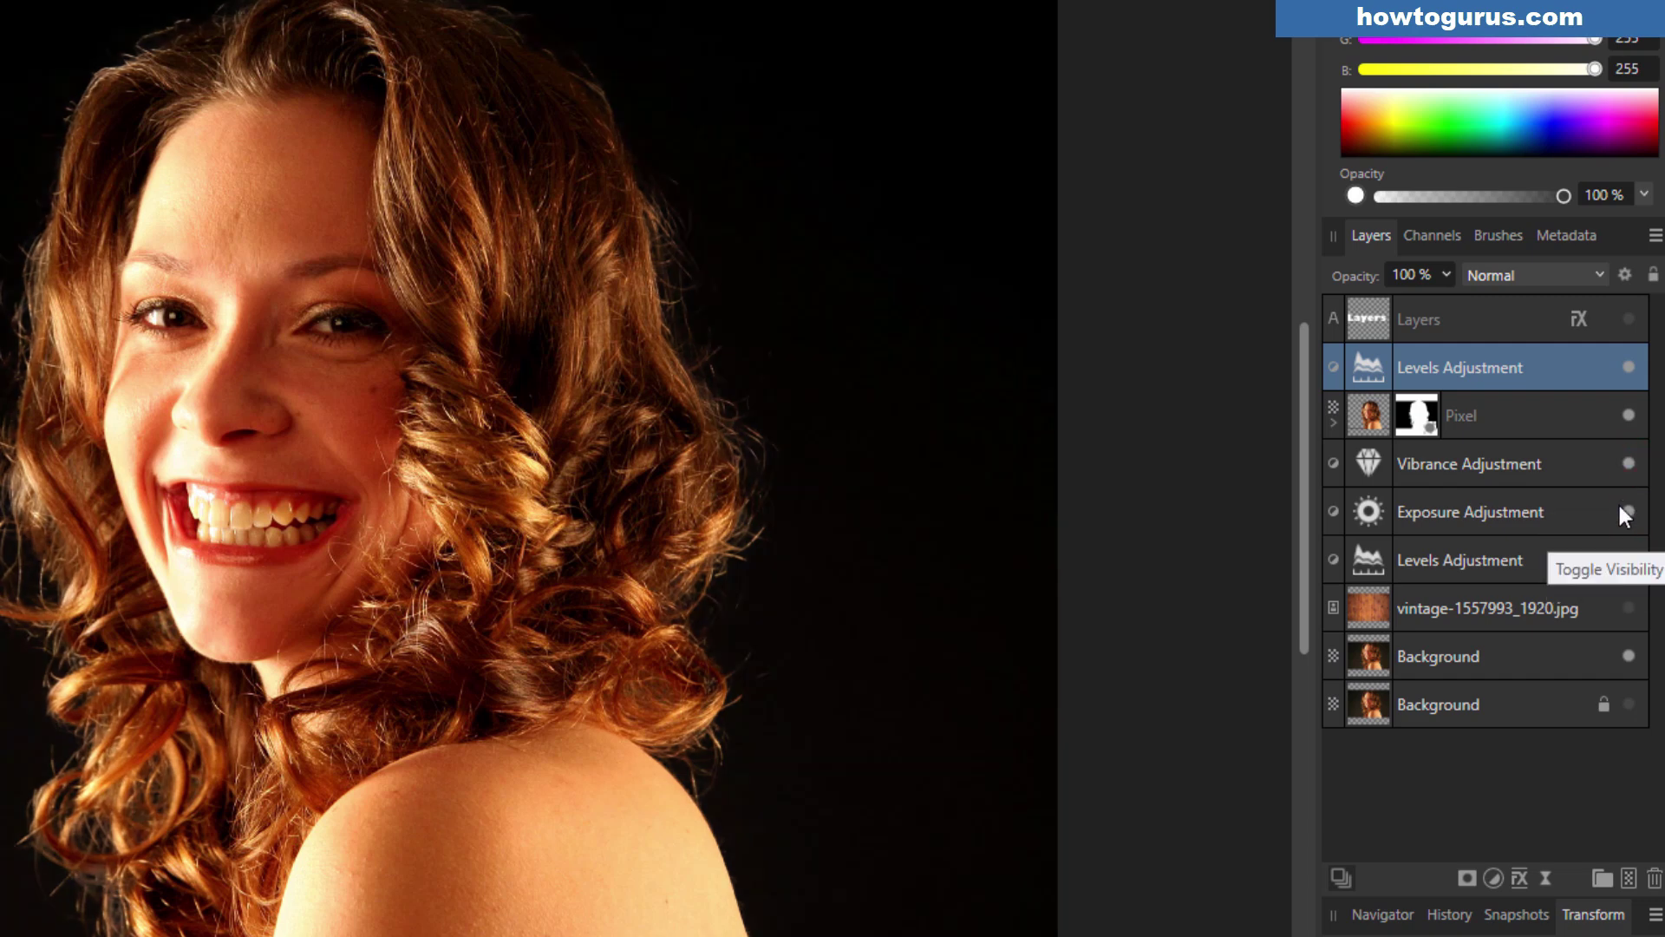
pyautogui.click(1630, 512)
pyautogui.click(1630, 463)
pyautogui.click(1630, 463)
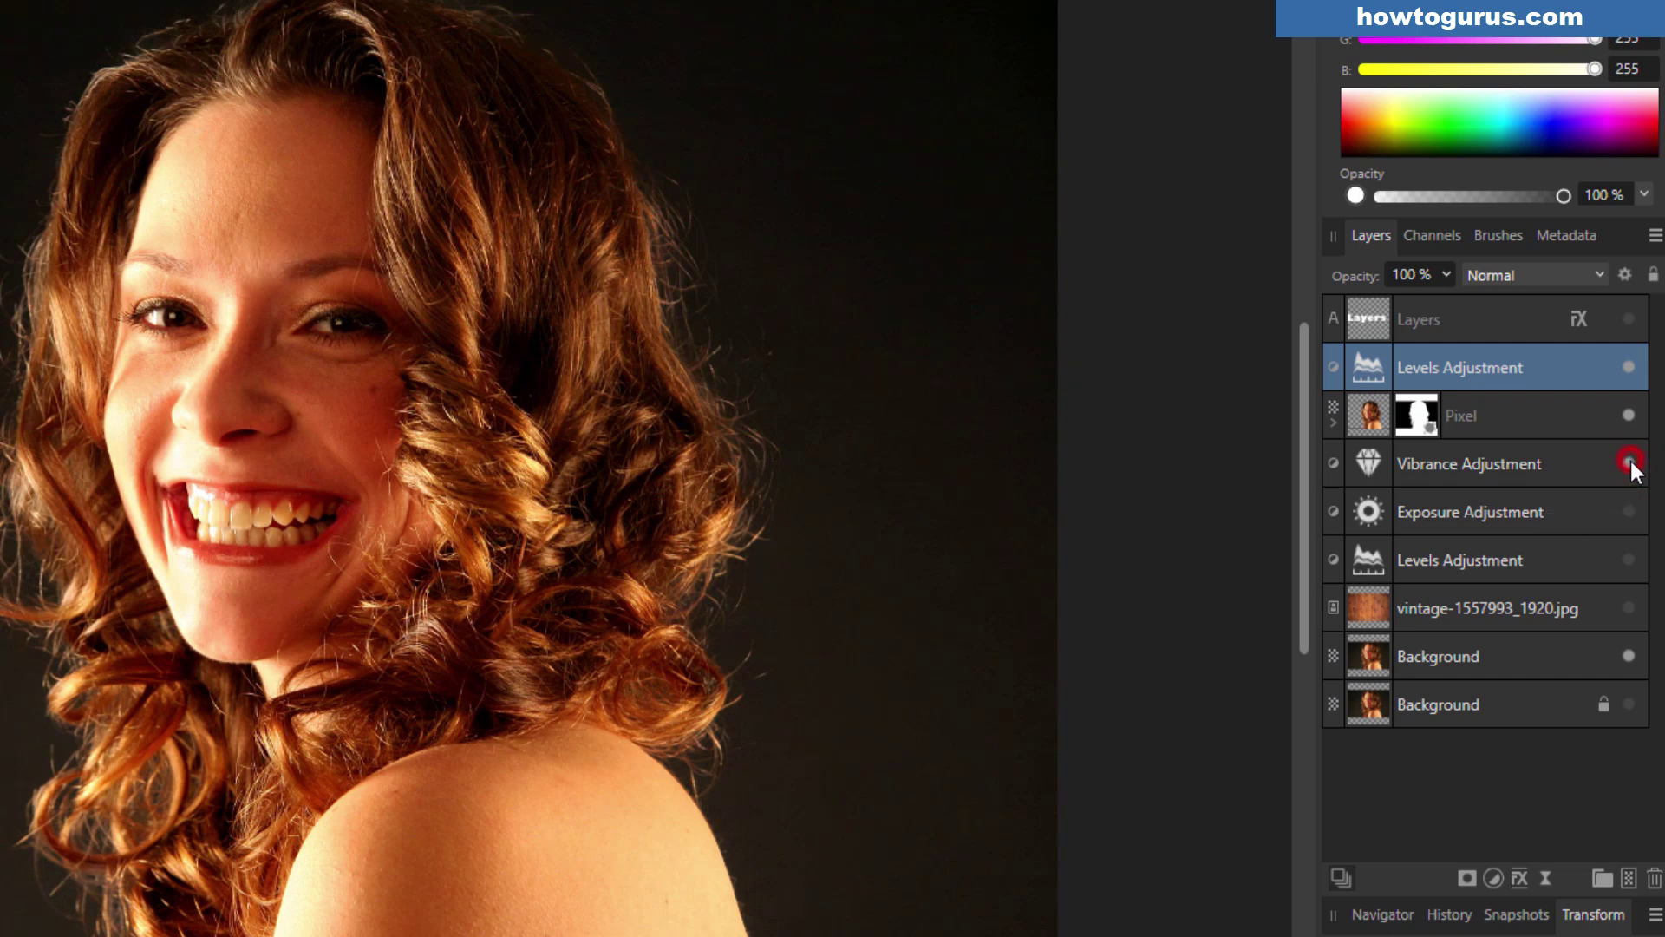
pyautogui.click(1630, 512)
pyautogui.click(1630, 560)
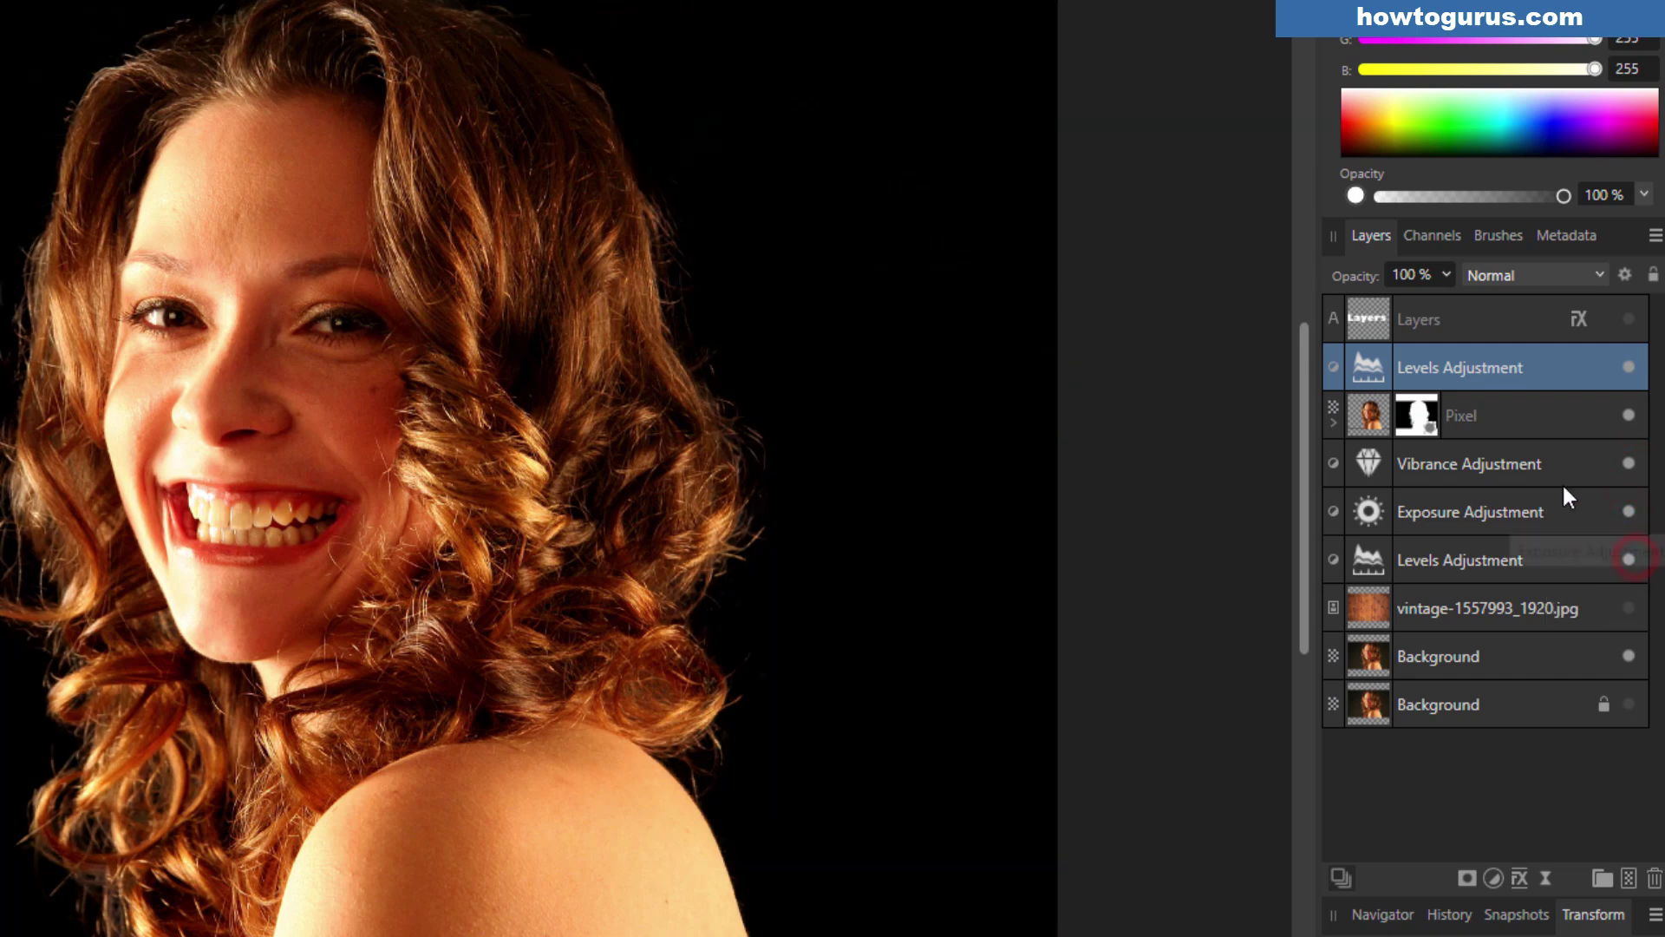
pyautogui.click(1629, 607)
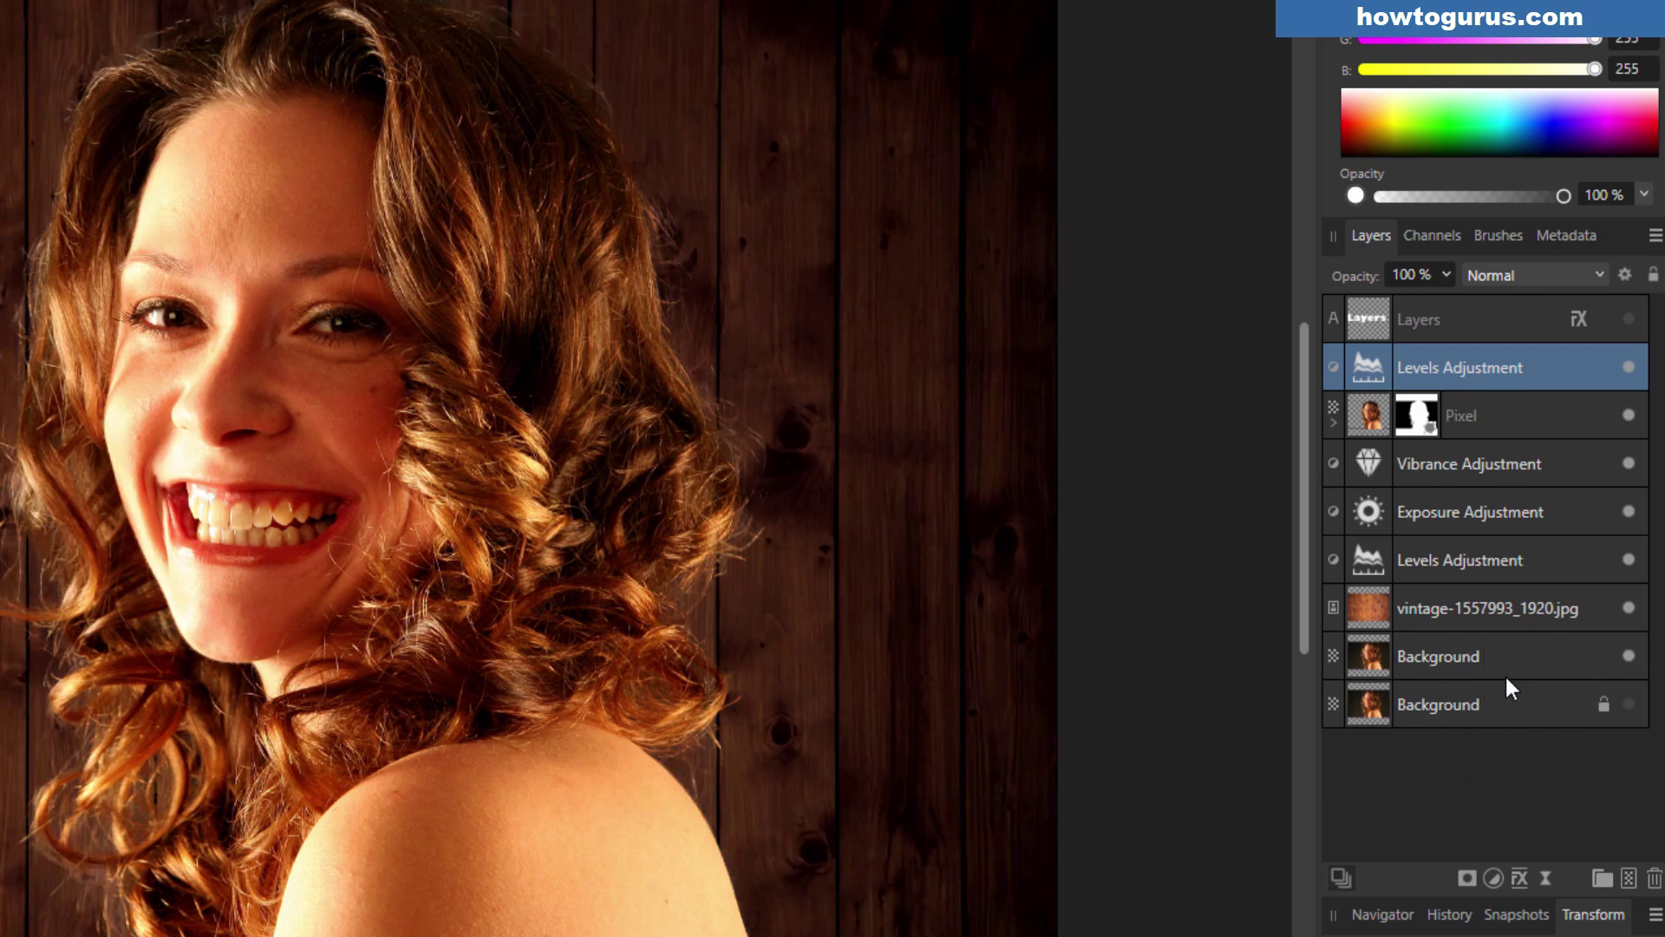
# - Examine the layer commands available for the locked bottom Background layer and for the Background copy above it without changing either
pyautogui.click(1507, 705)
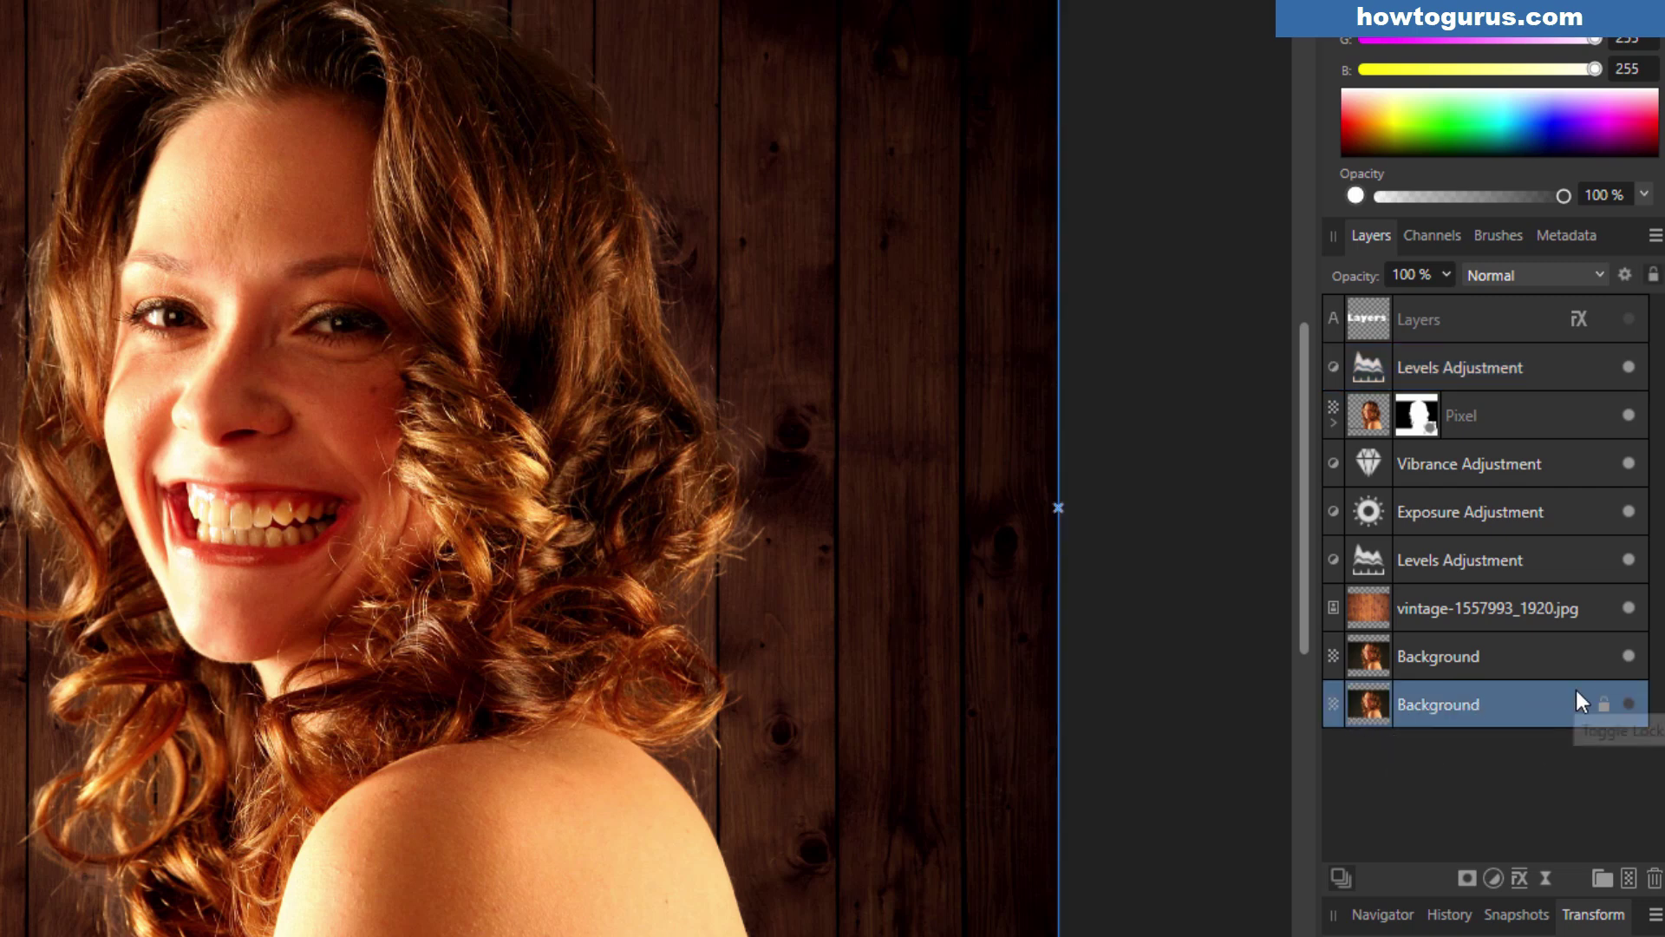
pyautogui.rightClick(1487, 705)
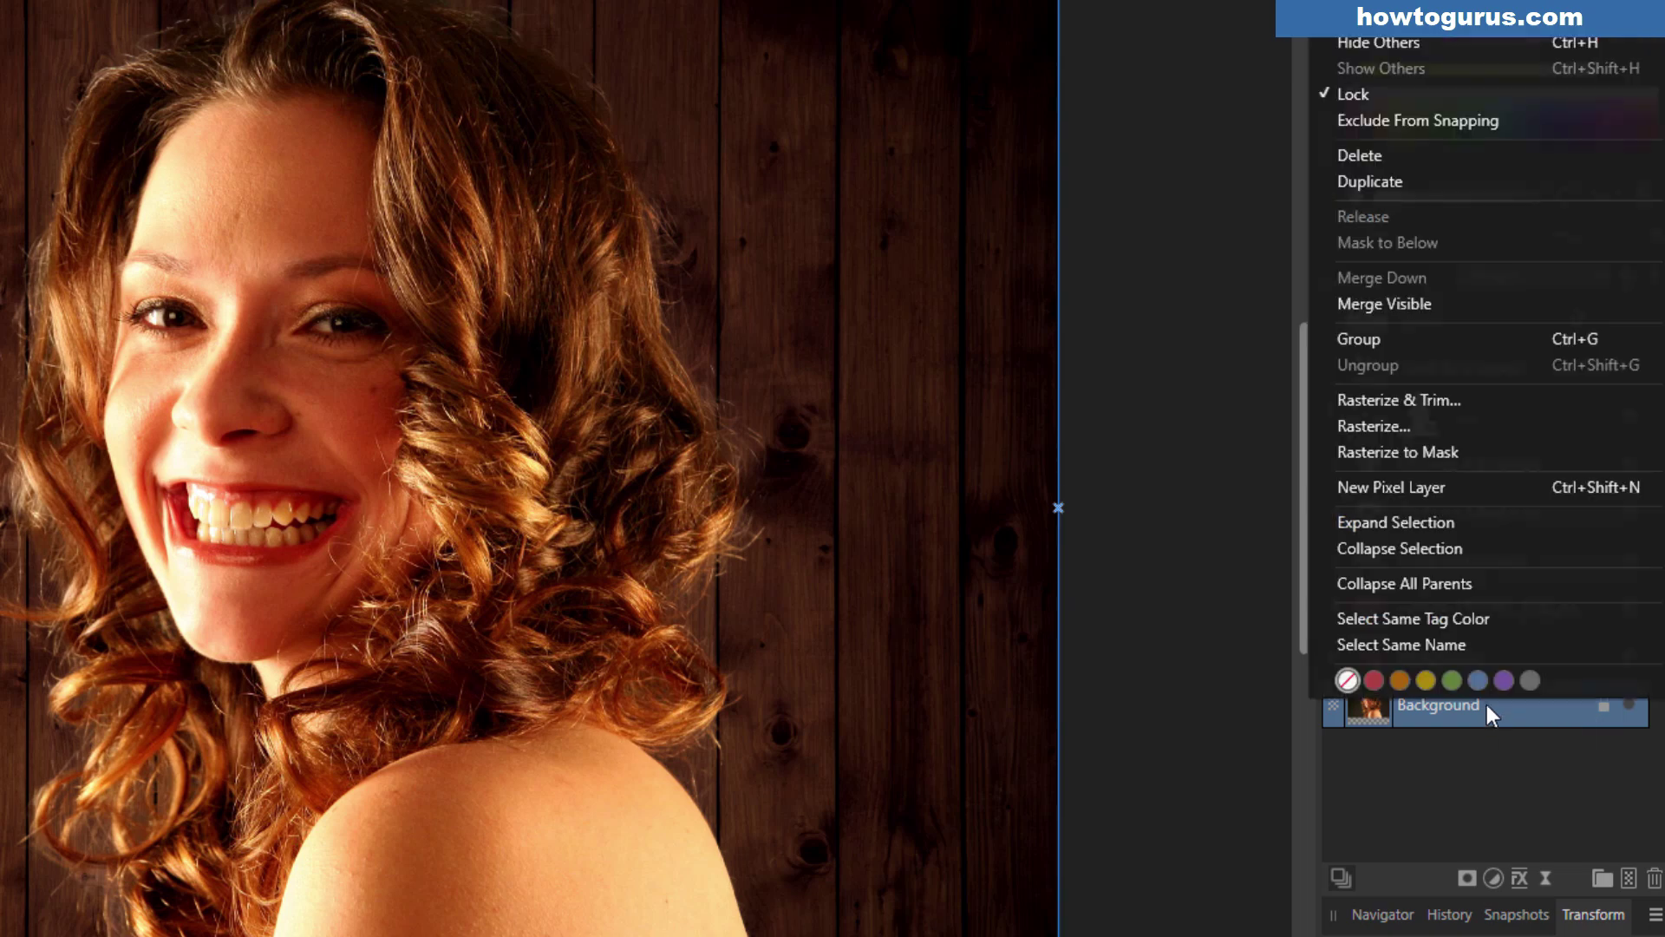
pyautogui.click(1430, 181)
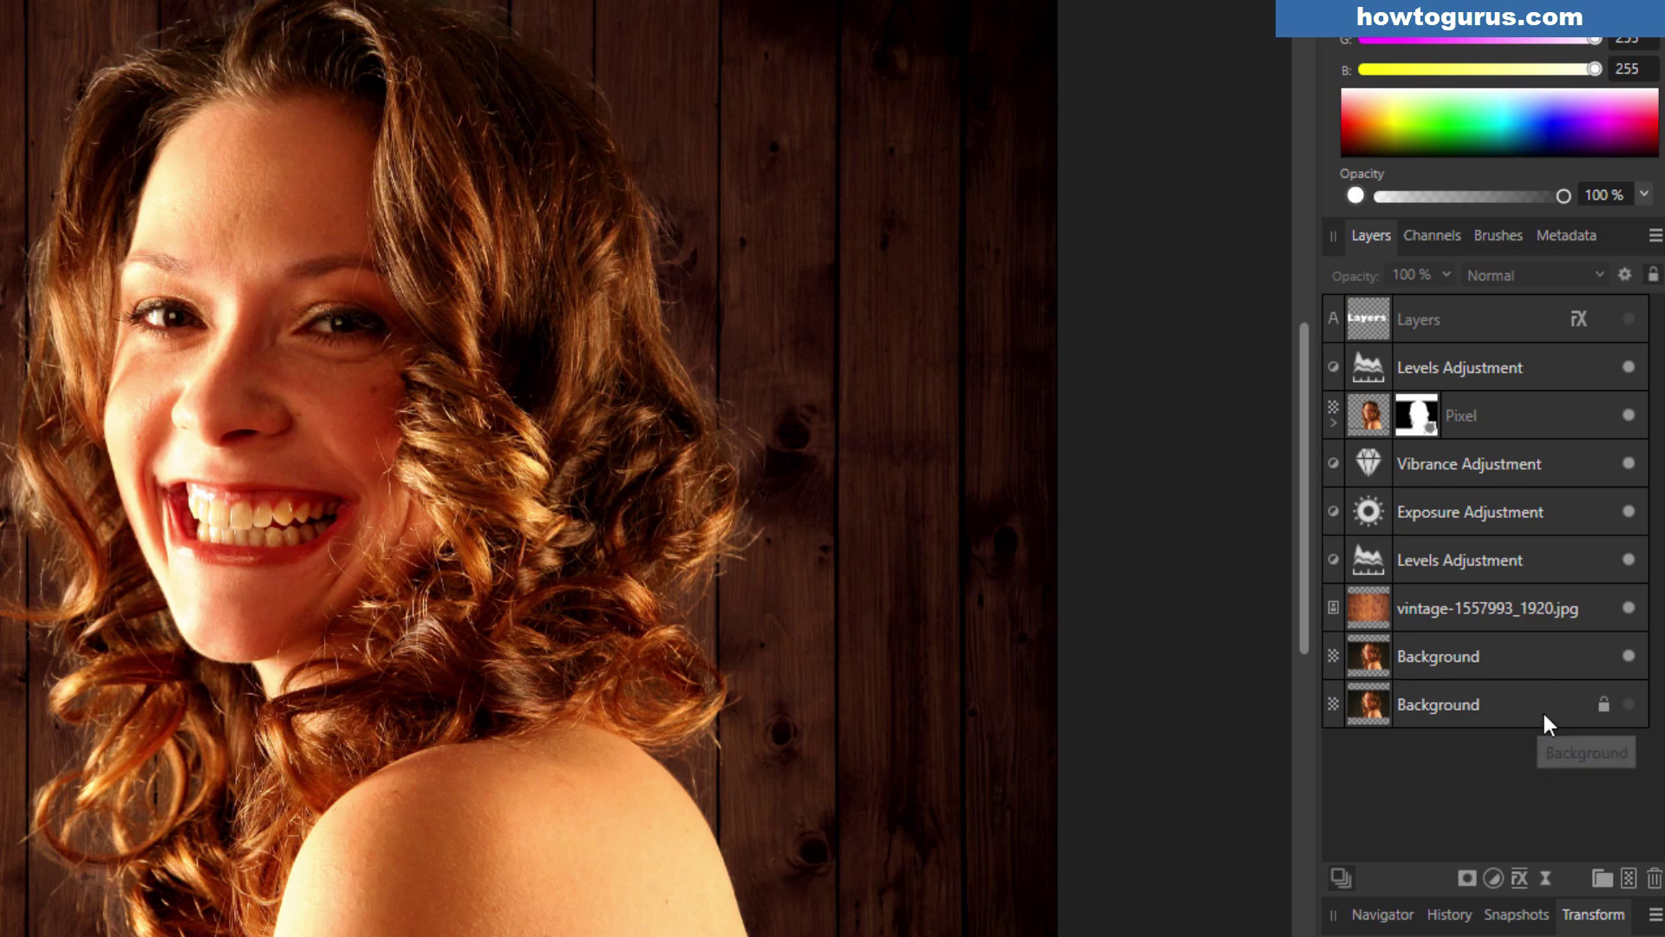
pyautogui.rightClick(1508, 653)
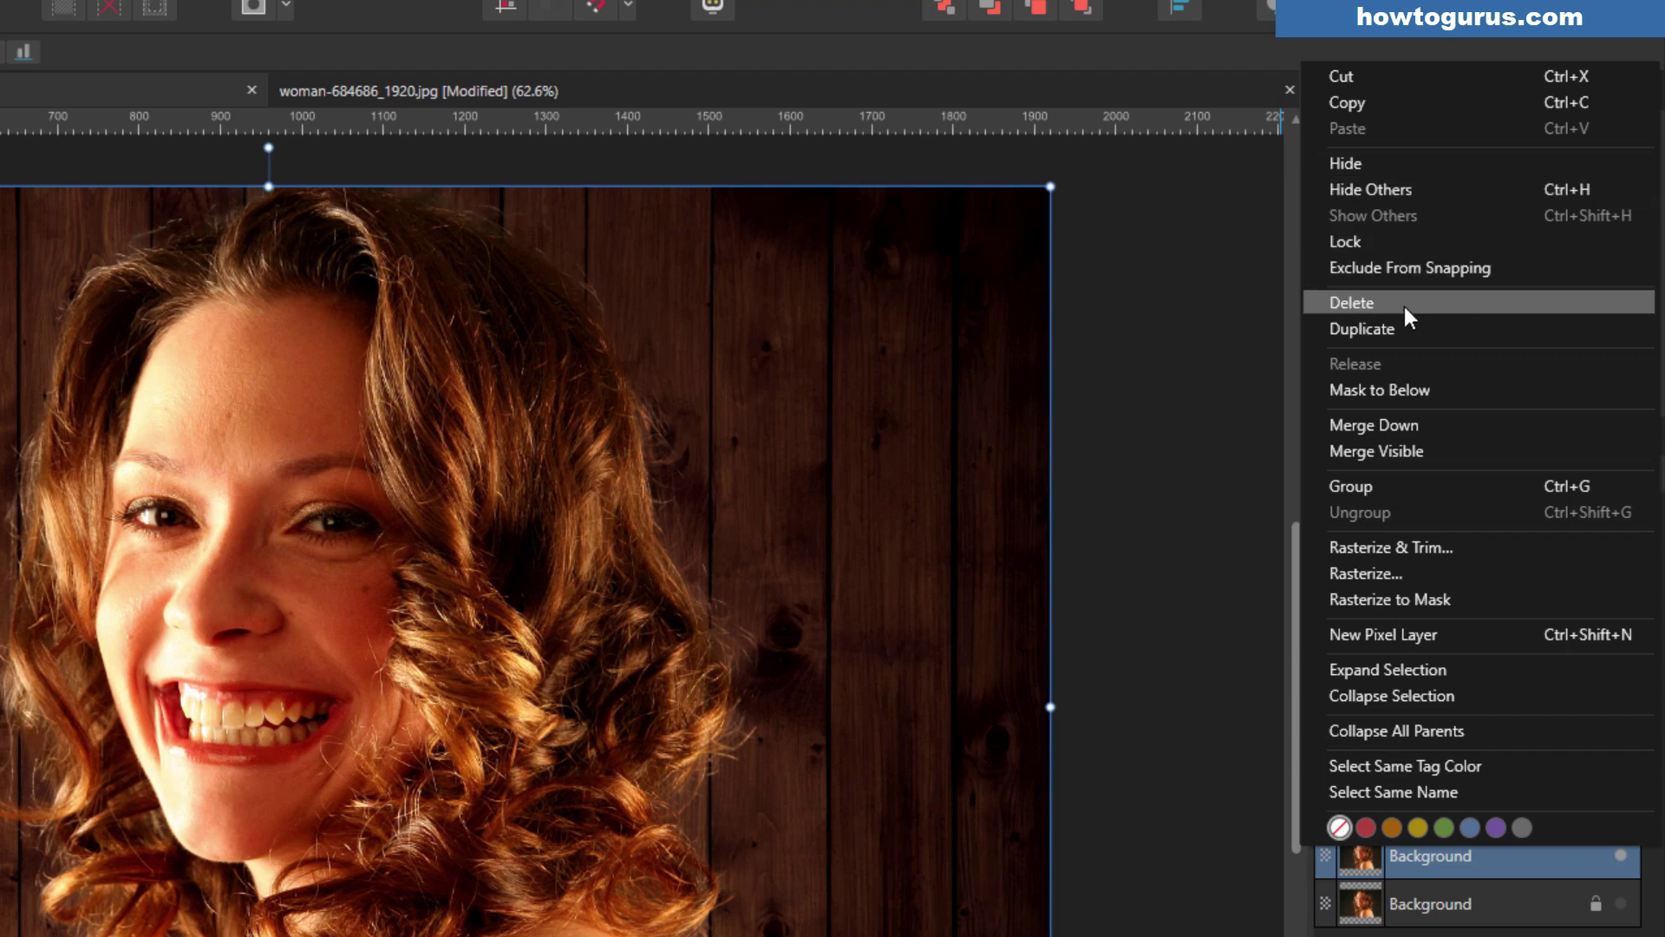
pyautogui.click(1440, 392)
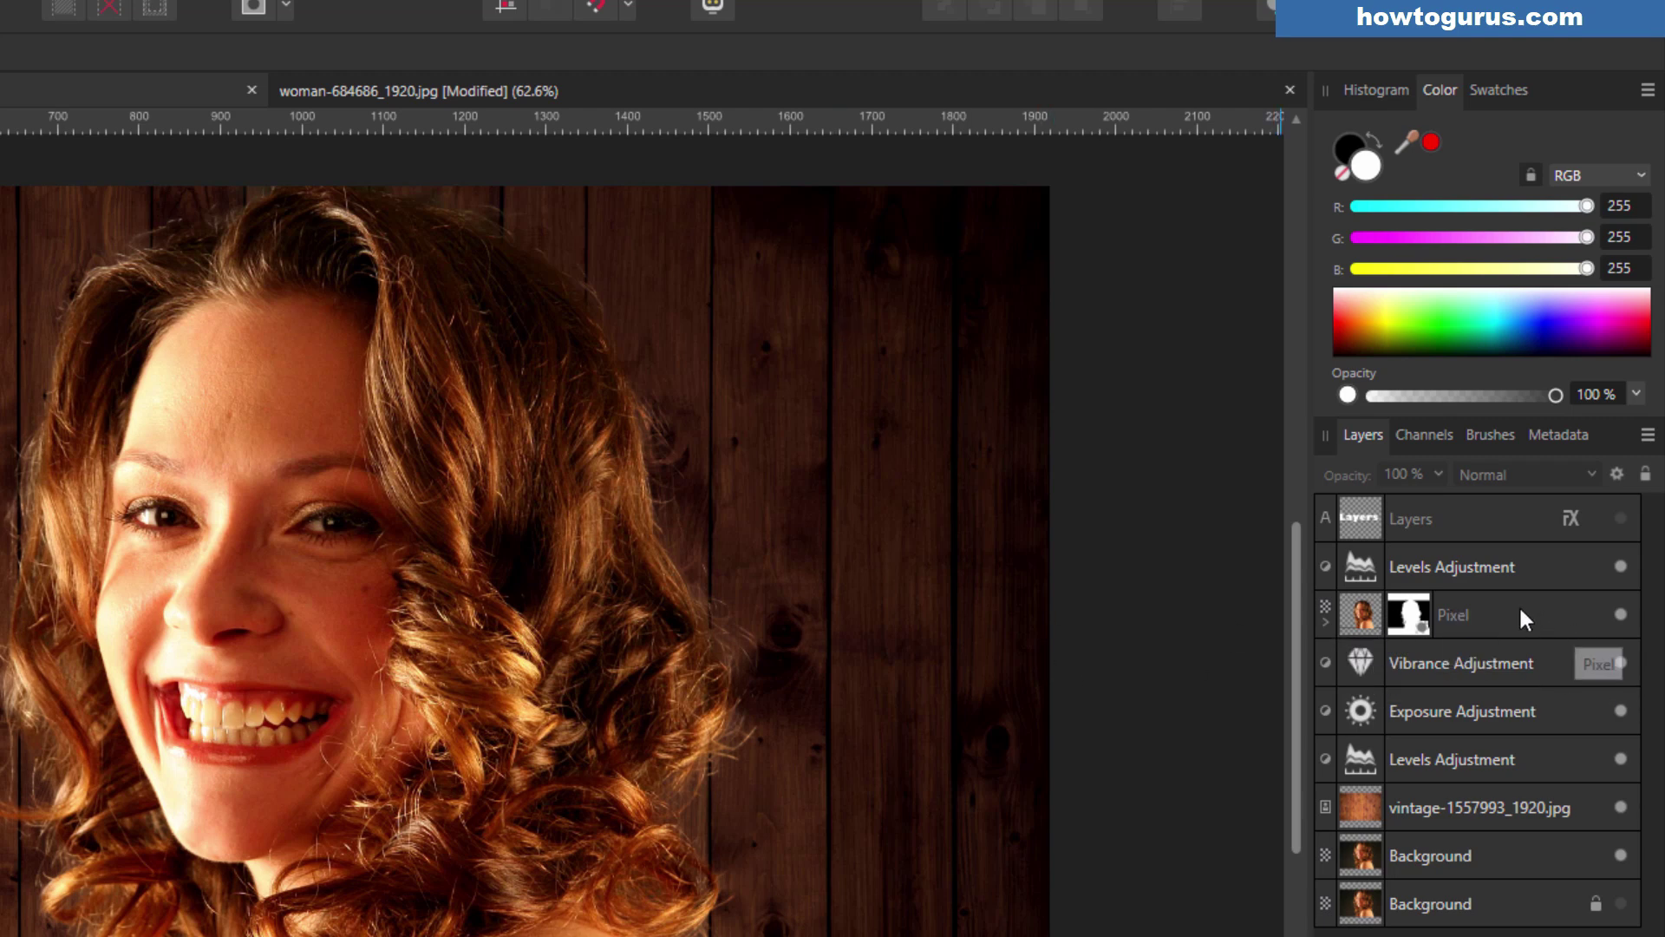
pyautogui.rightClick(1481, 605)
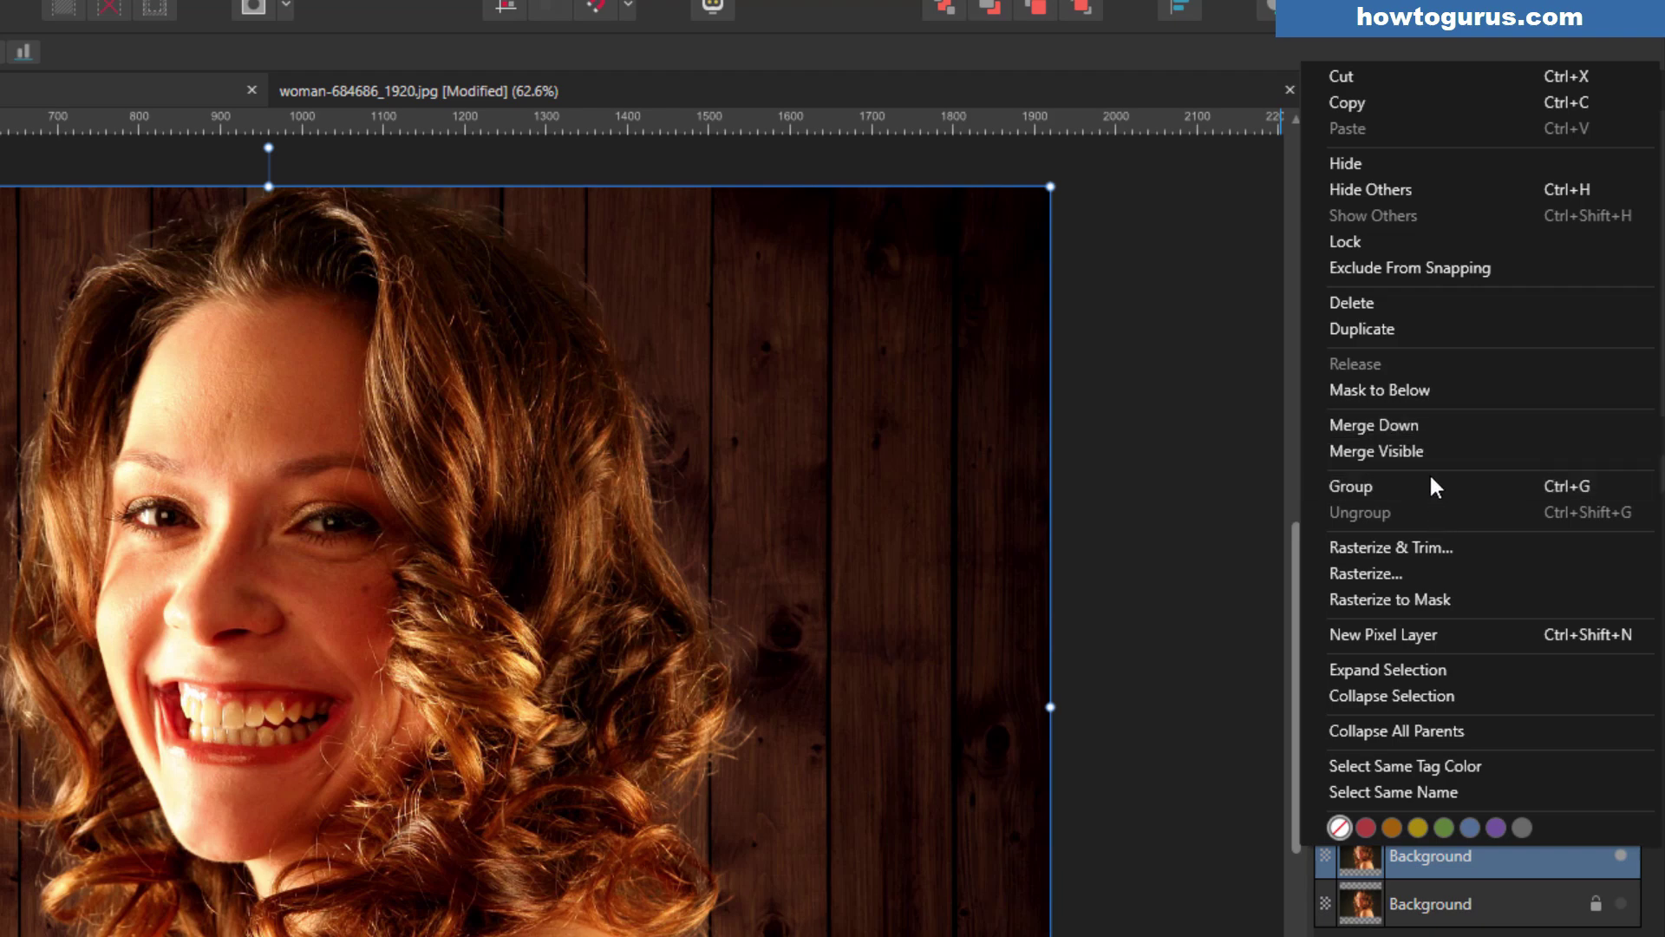
pyautogui.click(1256, 577)
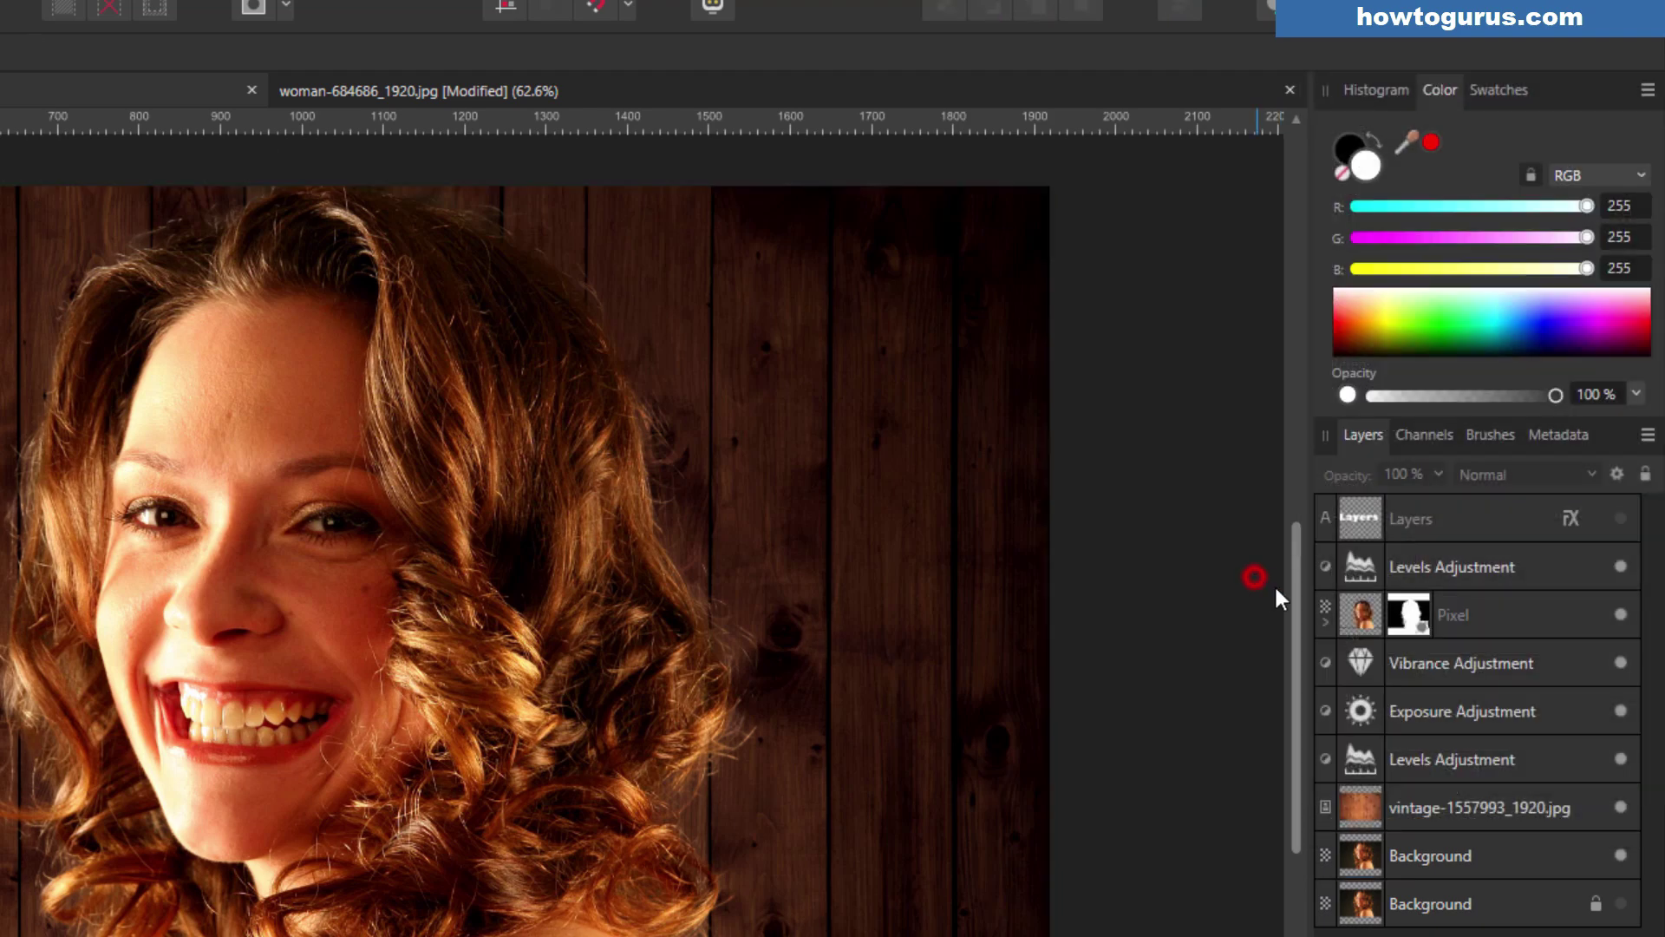
# - Group the Vibrance, Exposure and lower Levels adjustments below the Pixel layer
pyautogui.click(1480, 663)
pyautogui.keyDown('shift'); pyautogui.click(1487, 763); pyautogui.keyUp('shift')
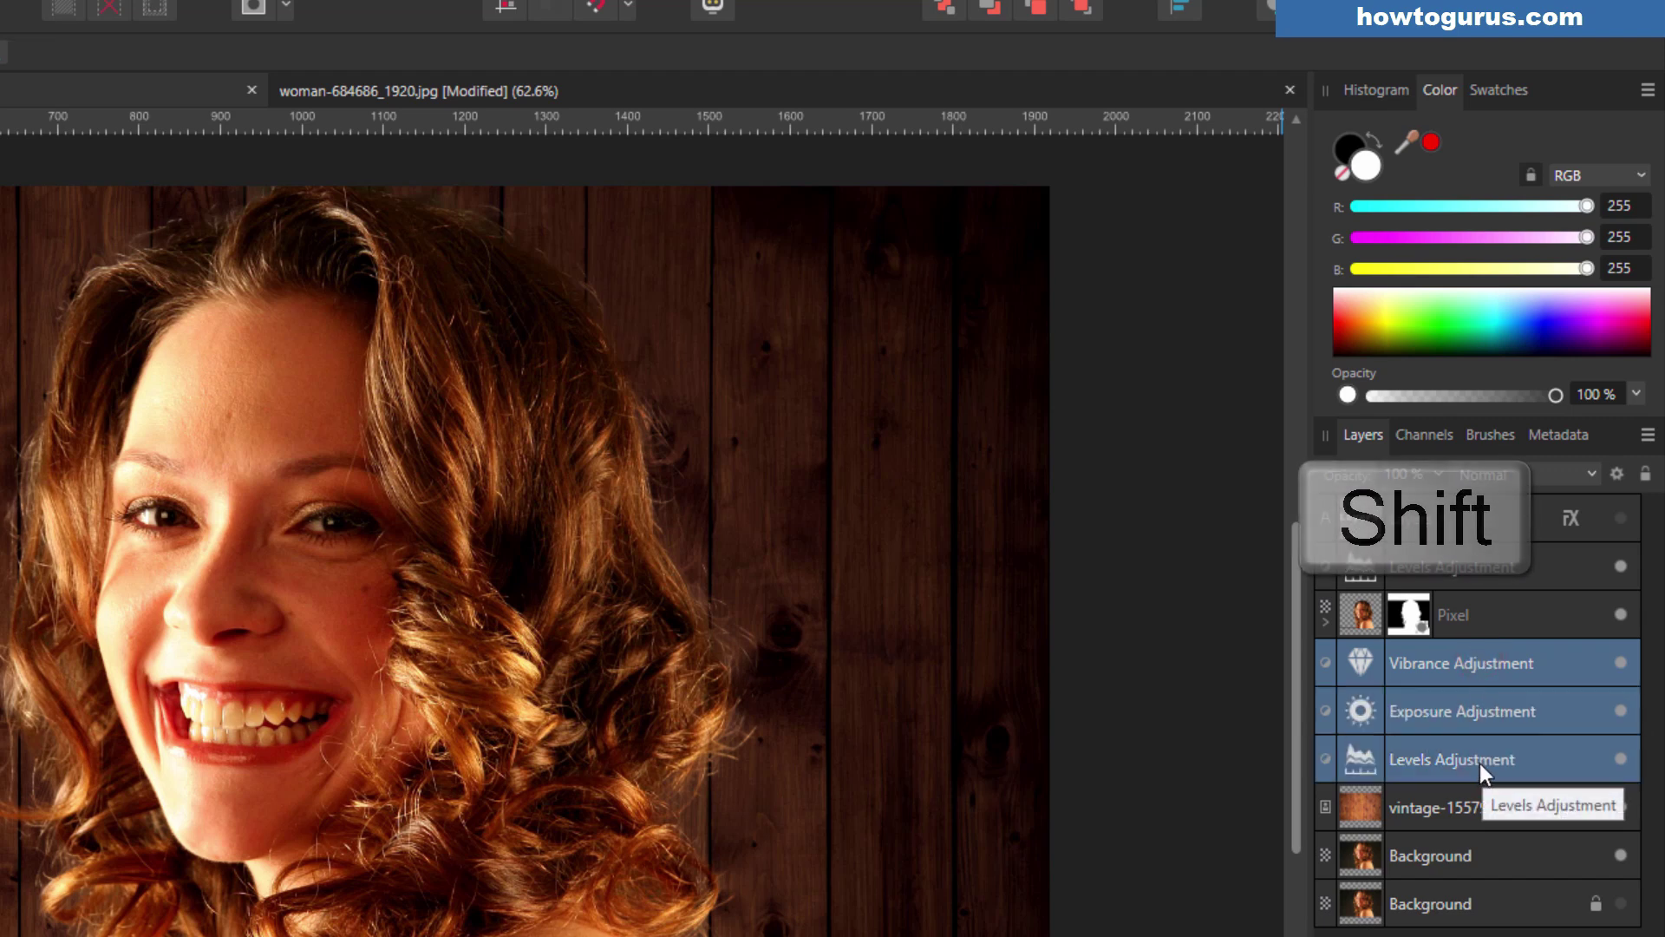
pyautogui.rightClick(1471, 726)
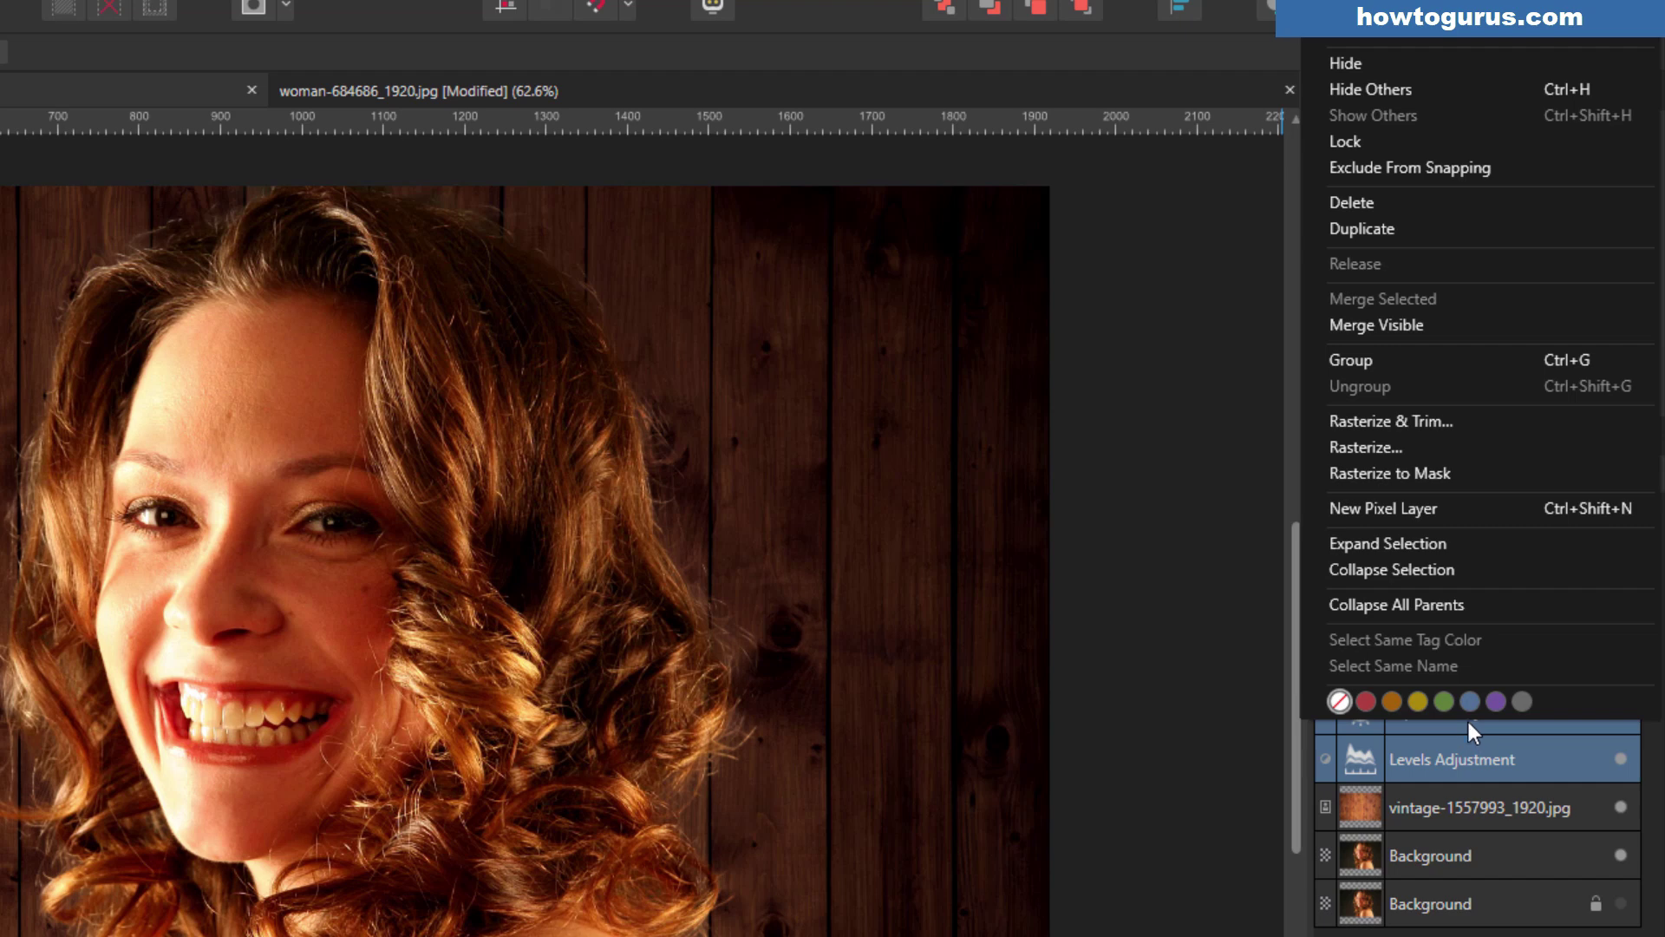
pyautogui.click(1382, 358)
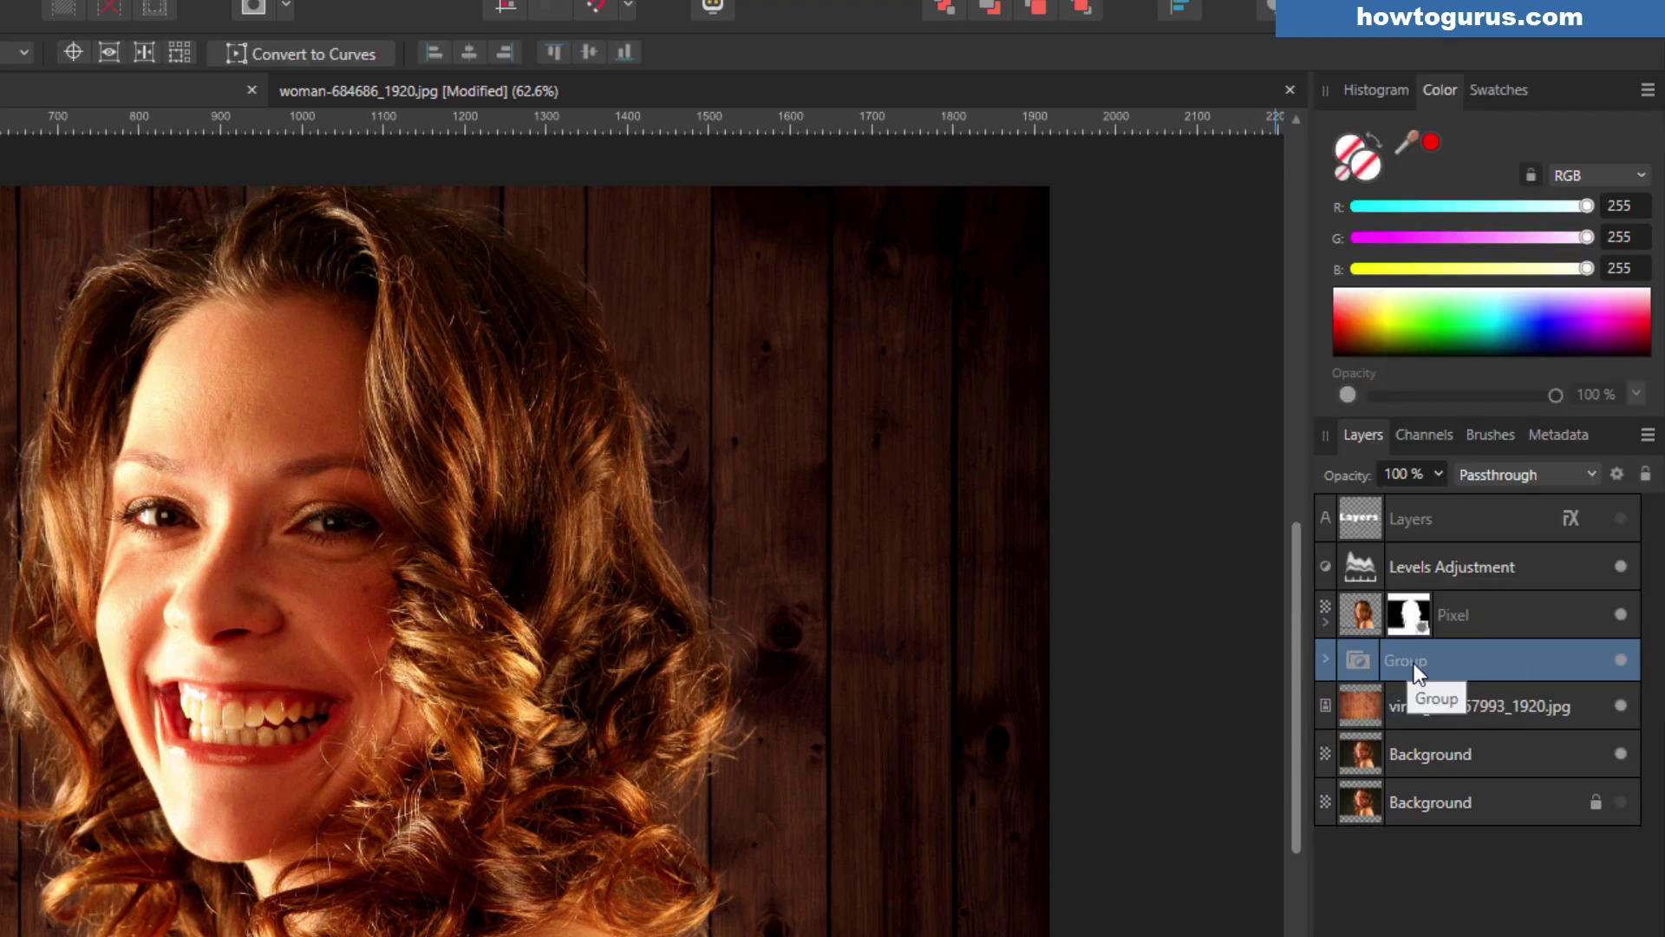
# - Toggle the adjustment group's visibility to compare its combined effect, and expand and collapse the group to view its contents
pyautogui.click(1622, 661)
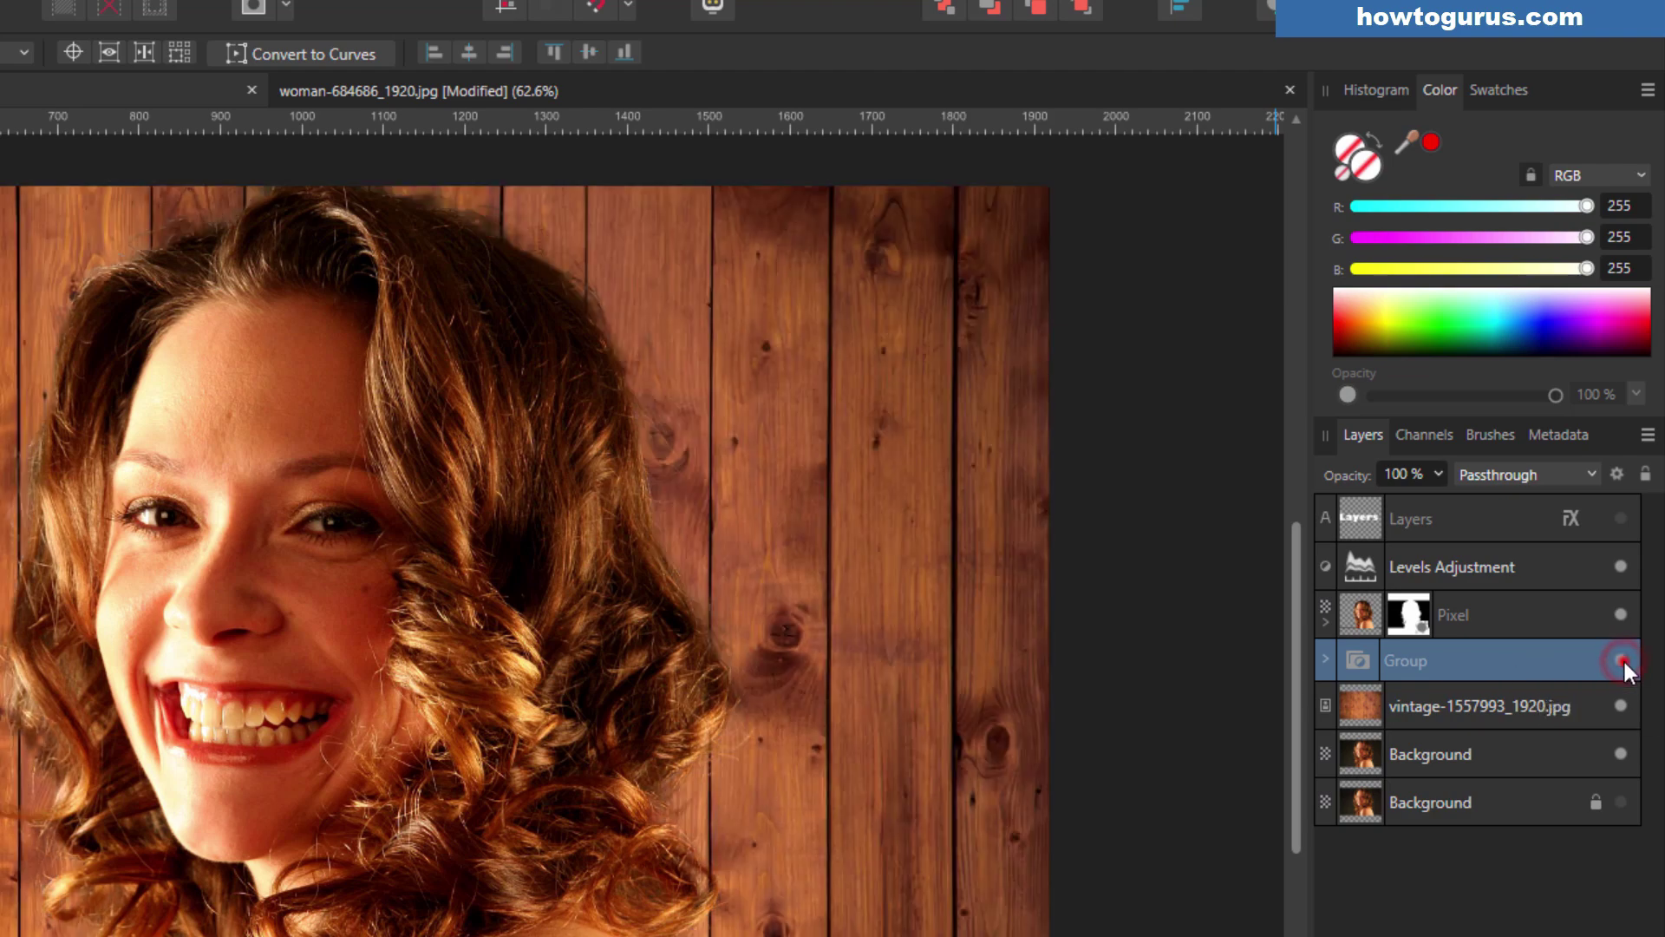
pyautogui.click(1624, 663)
pyautogui.doubleClick(1623, 662)
pyautogui.click(1321, 659)
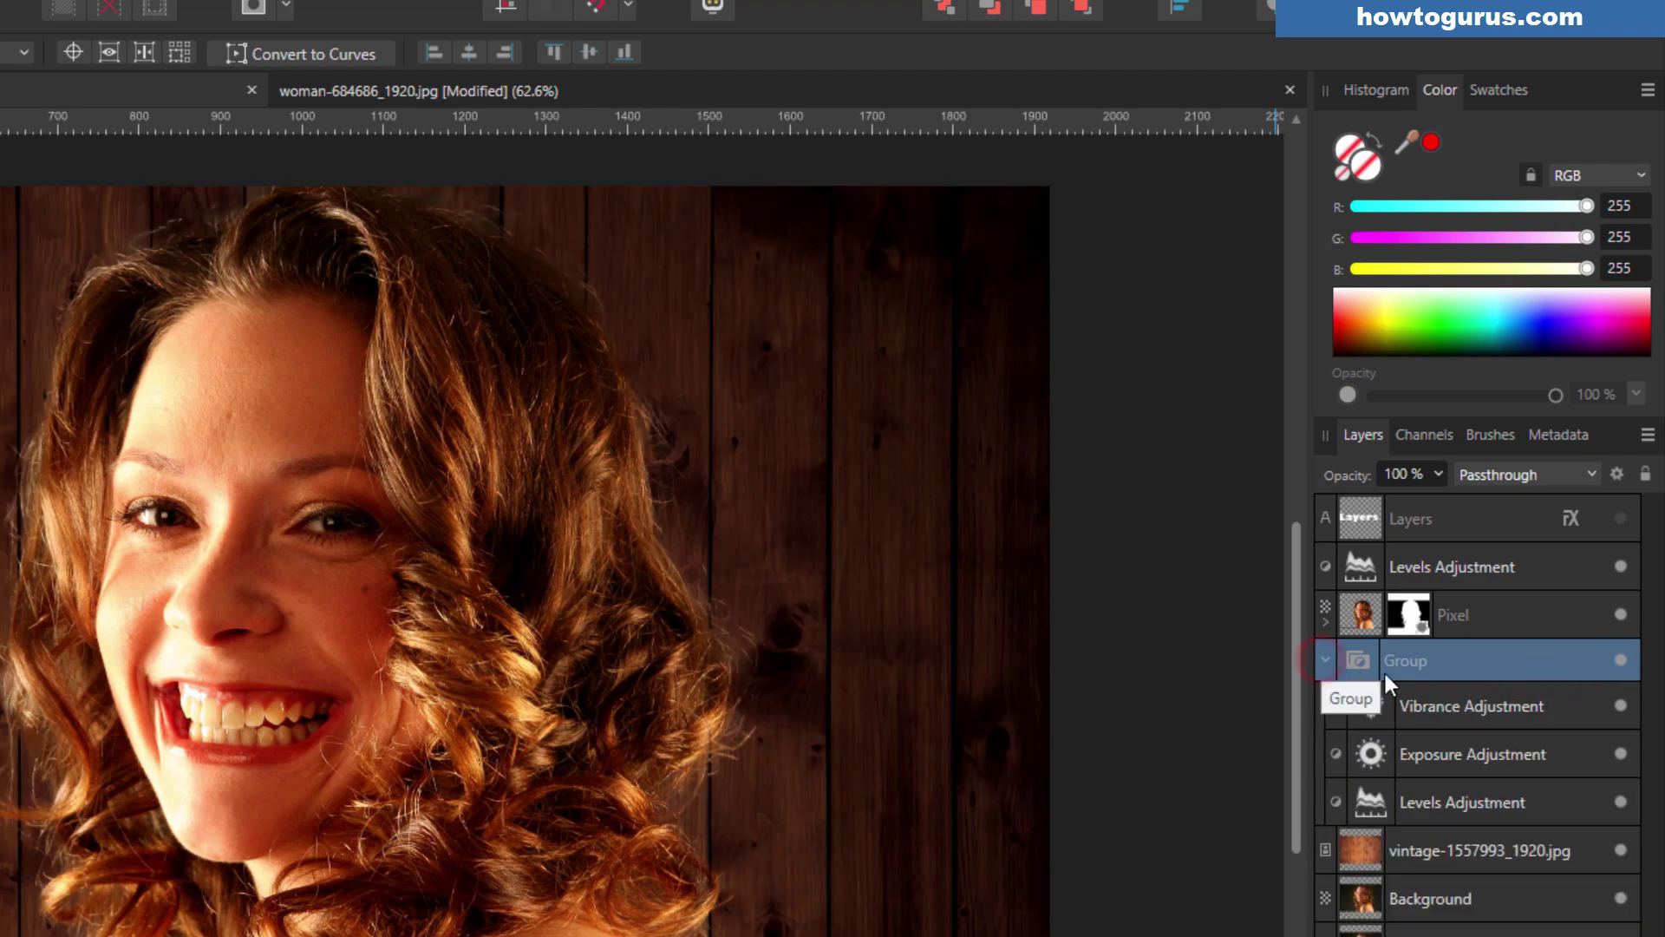
pyautogui.click(1323, 659)
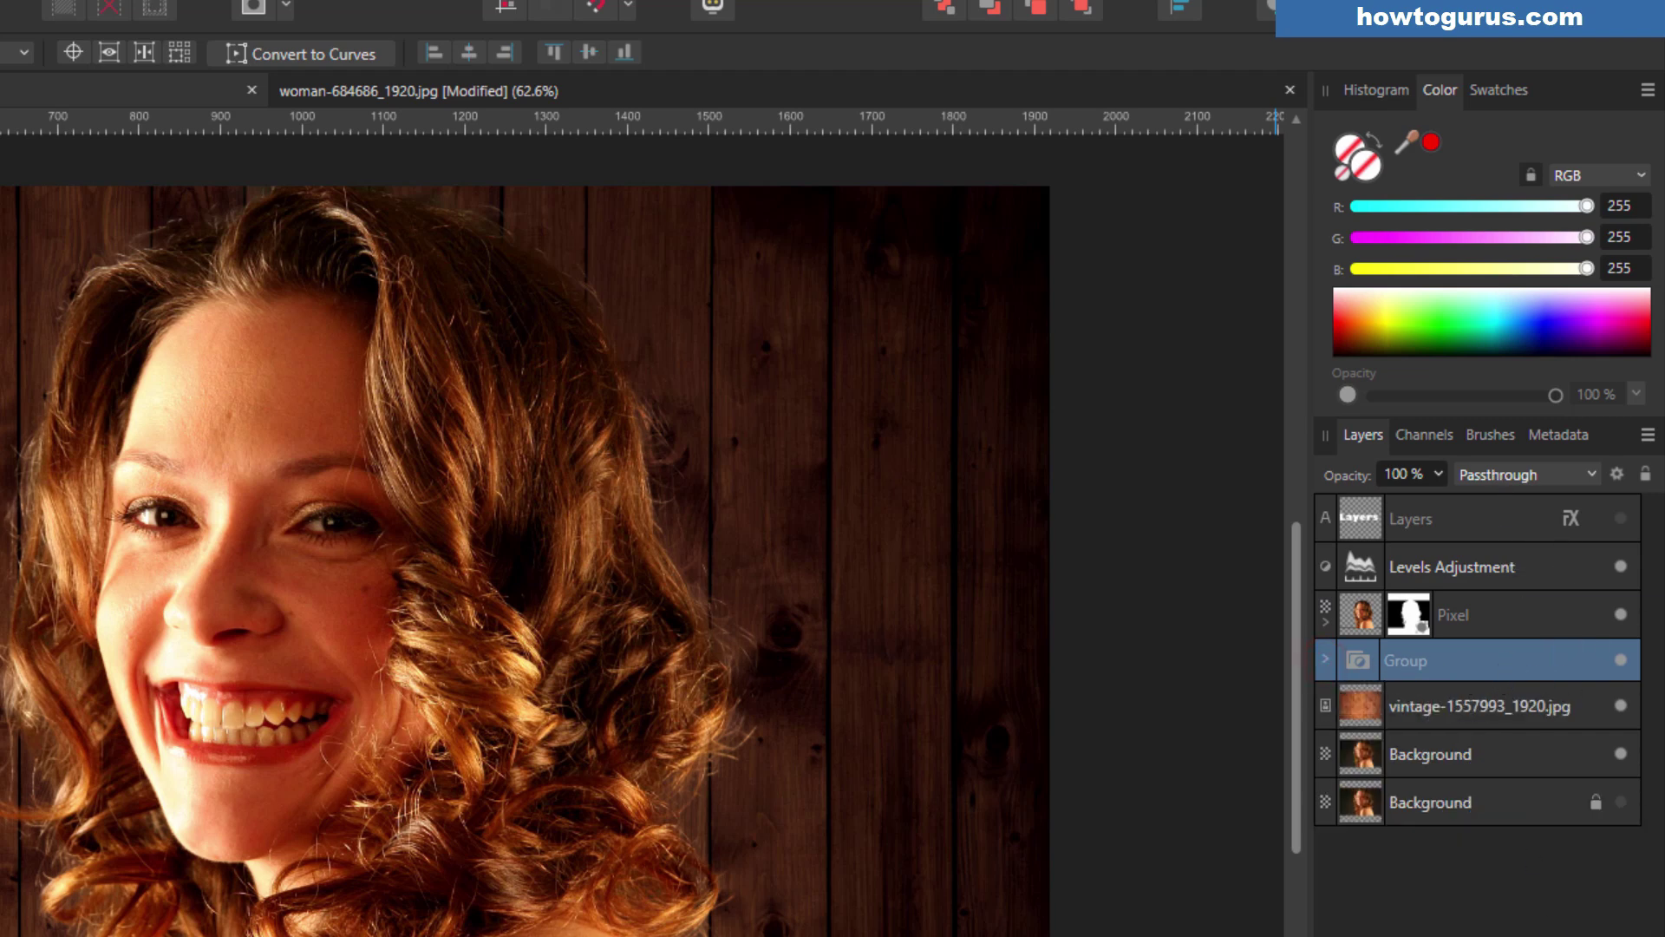
# - Select the unlocked Background layer and examine its Rasterize commands without applying any, leaving no layer selected
pyautogui.click(1502, 751)
pyautogui.rightClick(1508, 757)
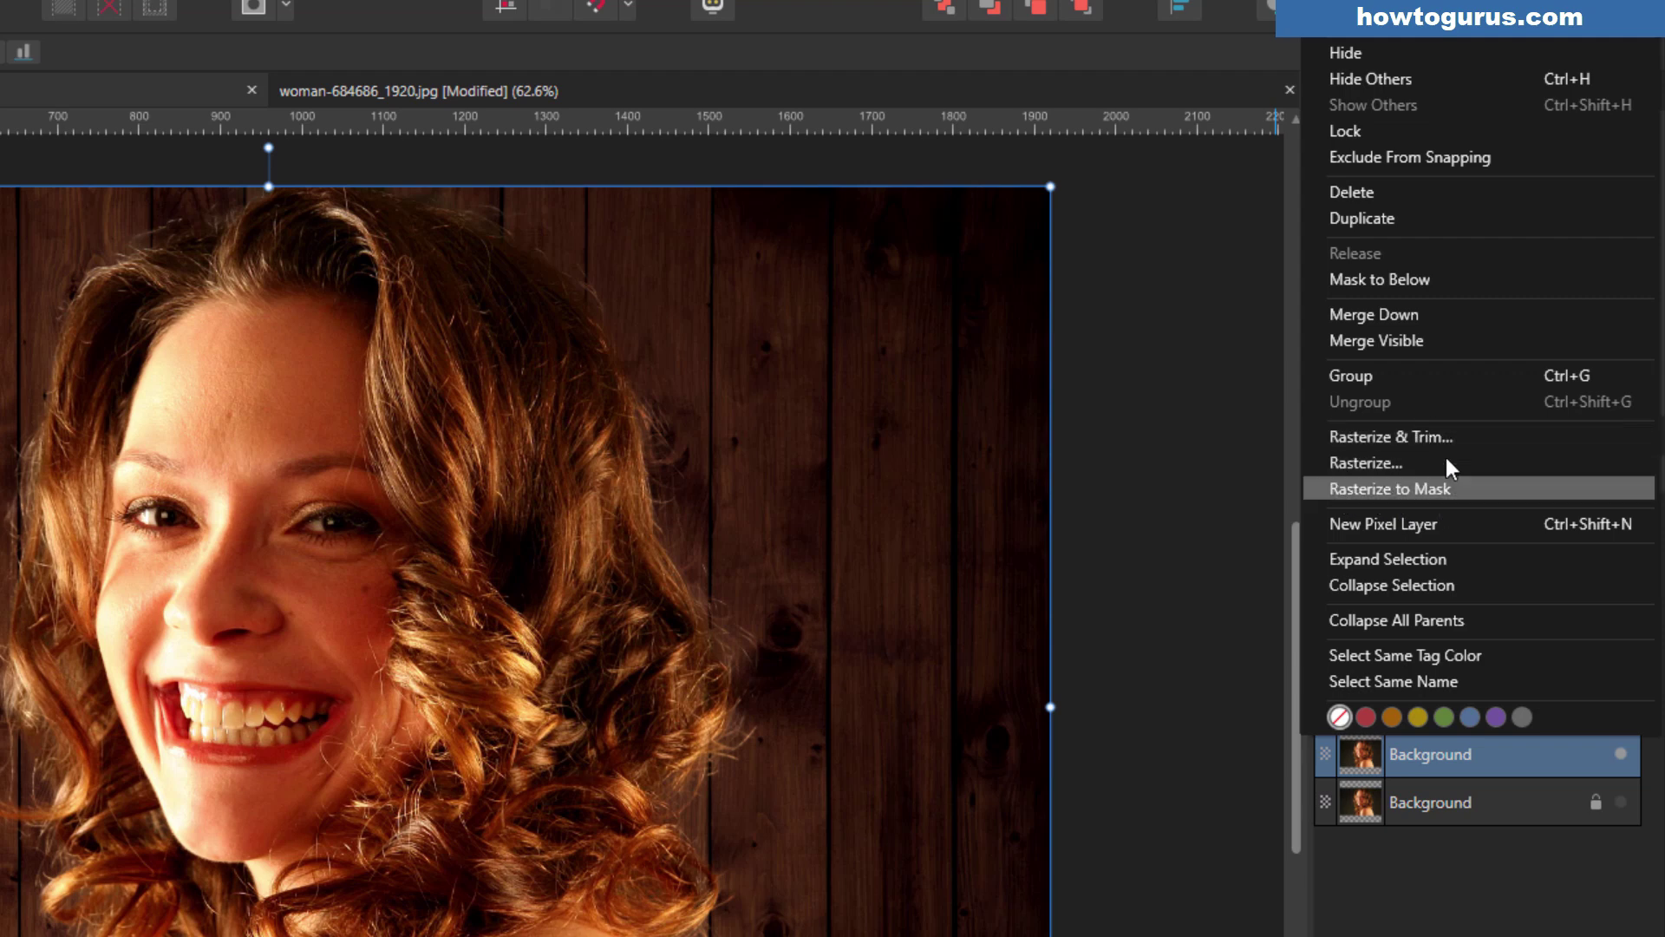
pyautogui.click(1235, 605)
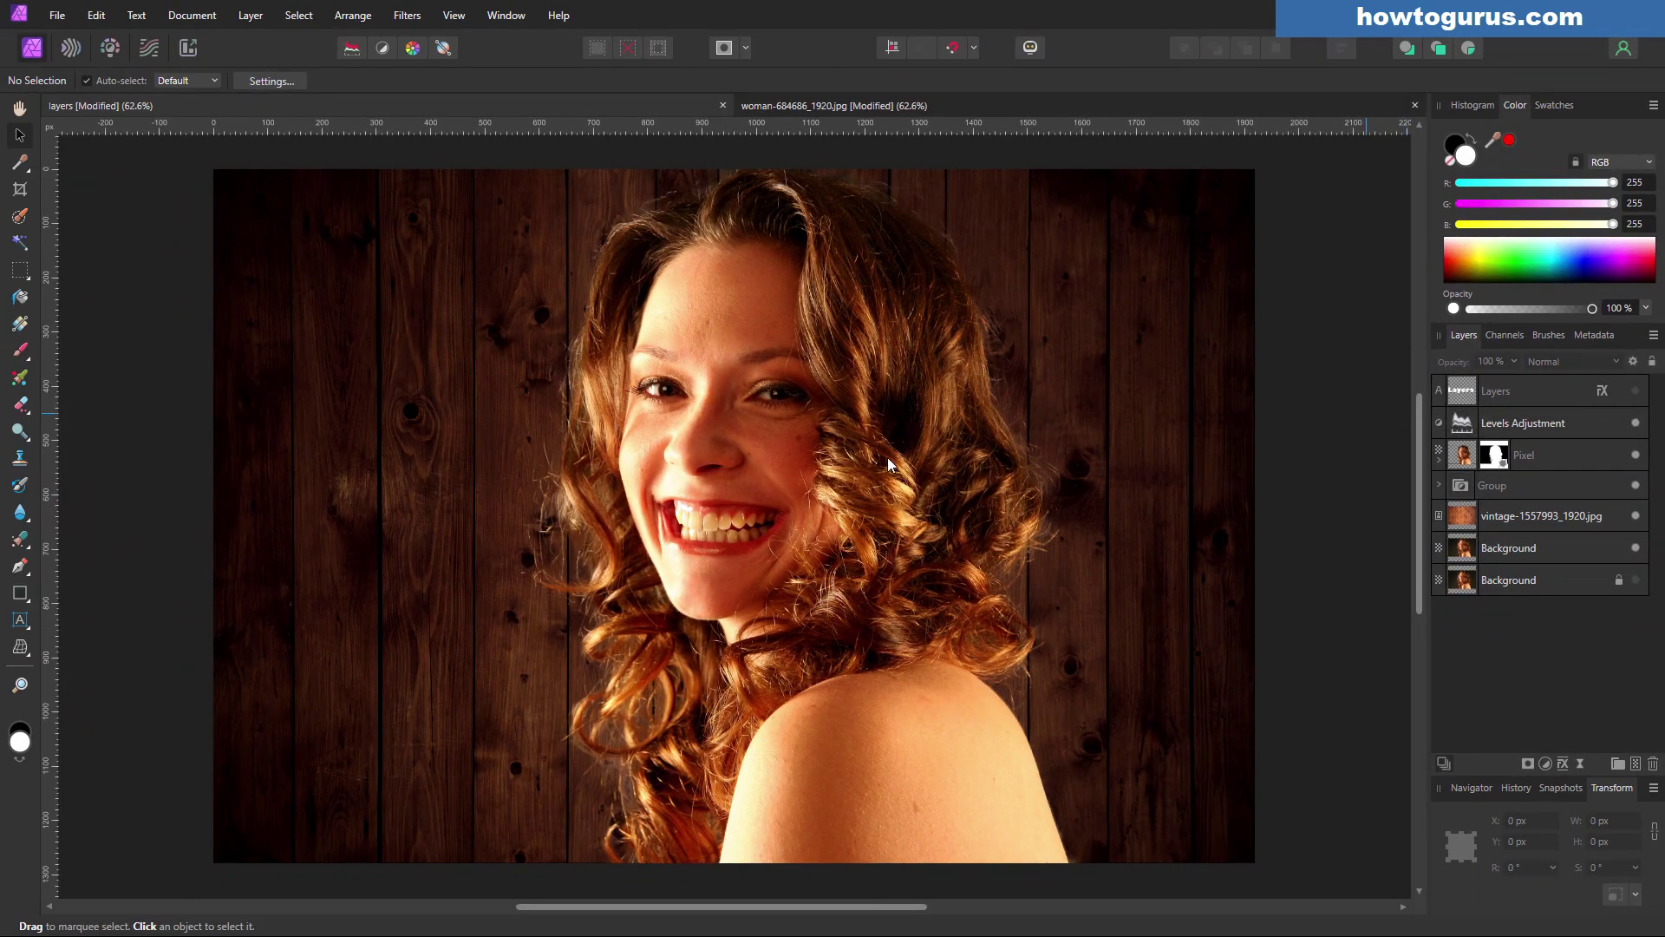
# - View the list of available shape tools and activate the Pen tool
pyautogui.click(20, 598)
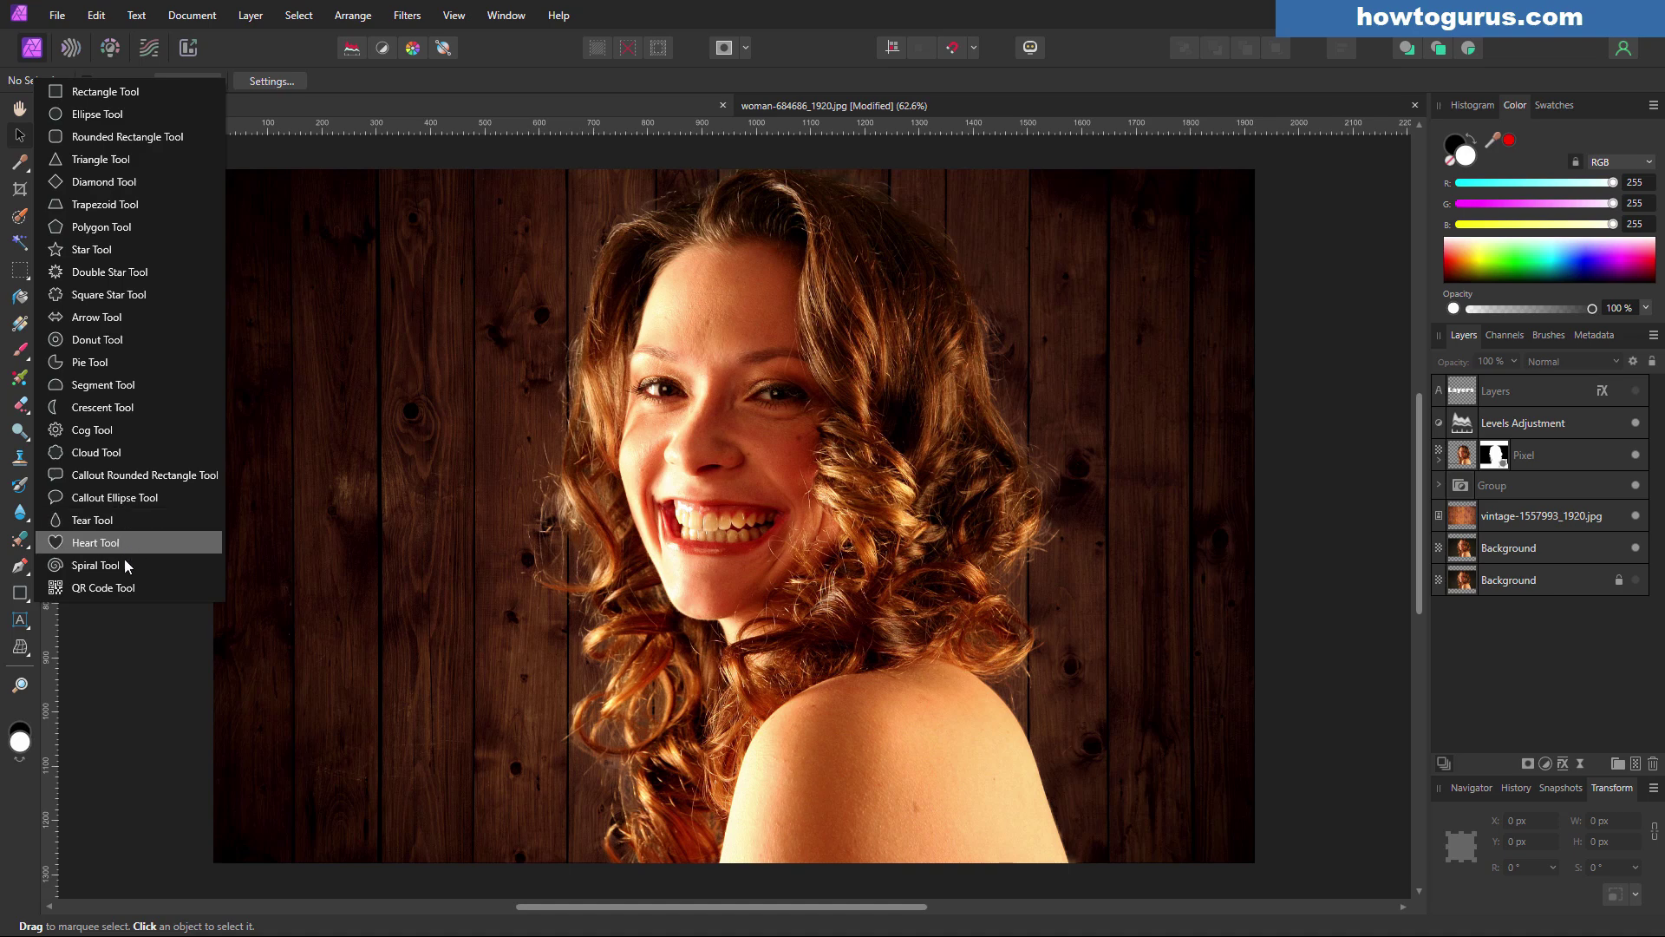
pyautogui.click(19, 569)
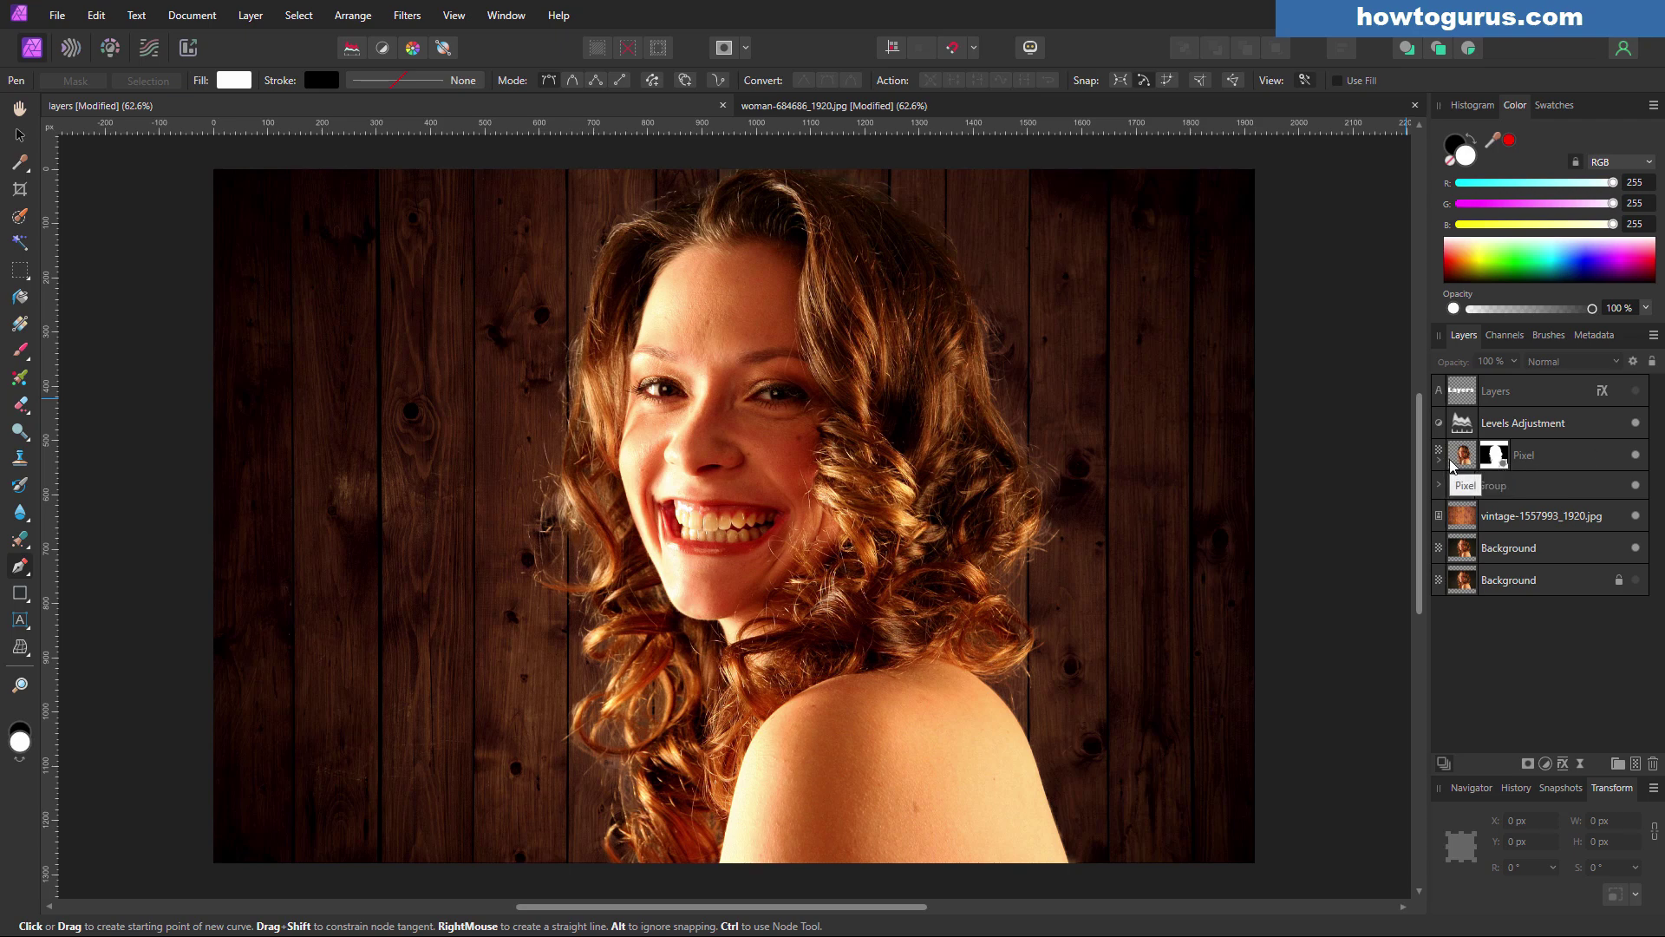
# - Select the Layers text layer and check which Colors and Distort filters are available for it
pyautogui.click(1462, 391)
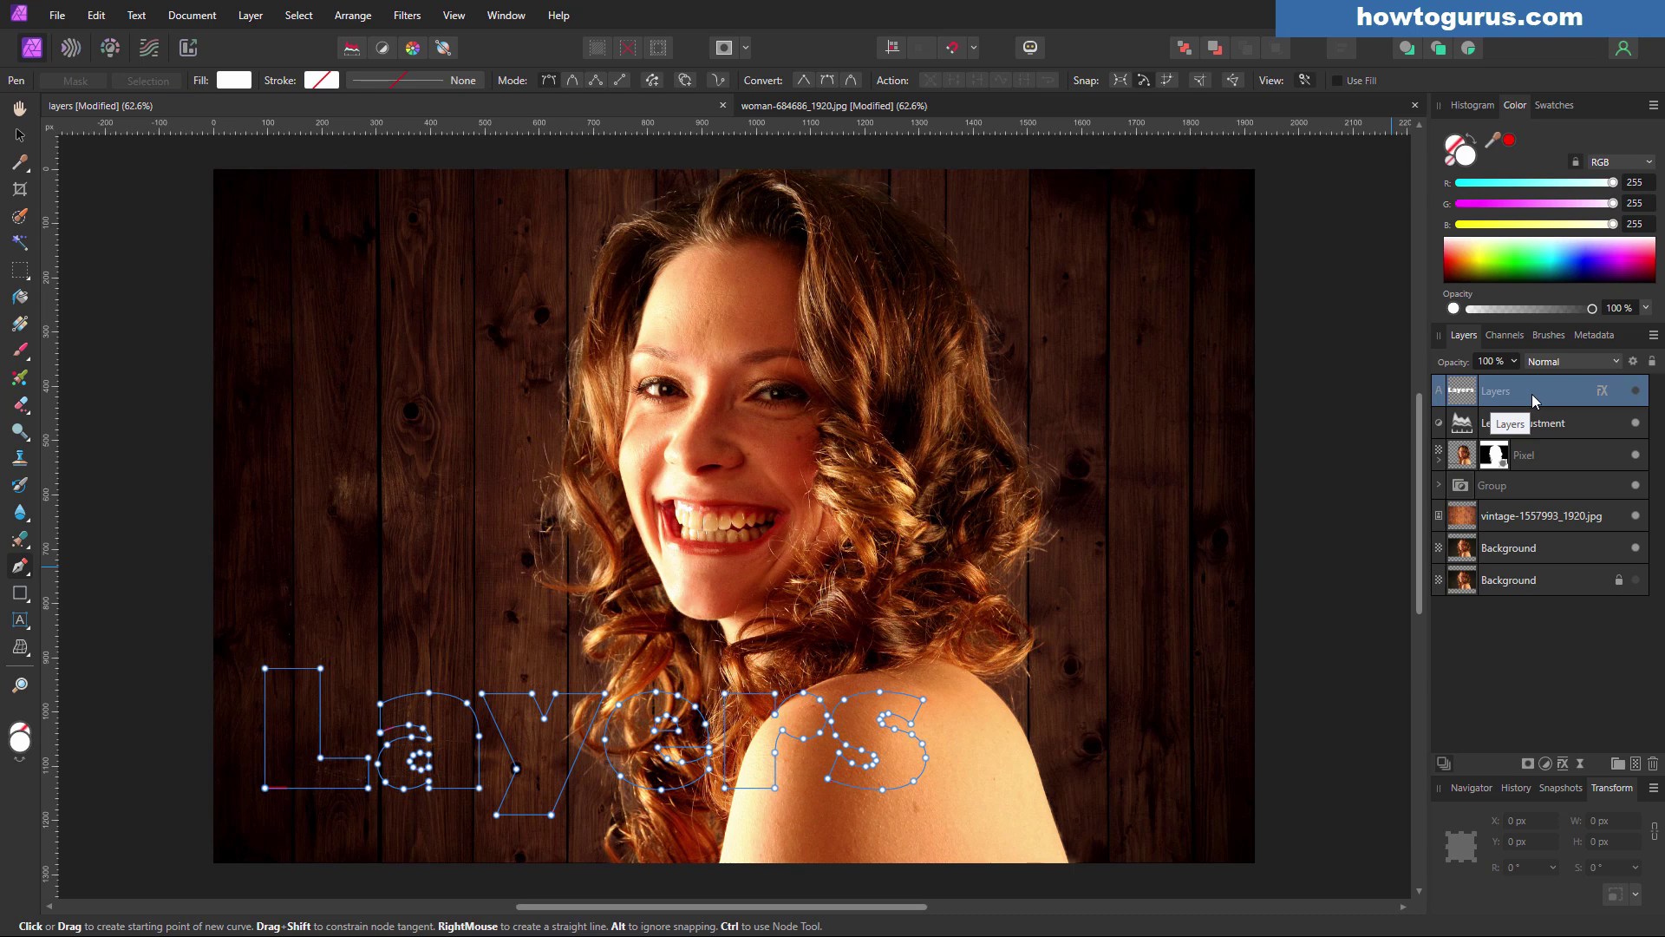
pyautogui.click(410, 17)
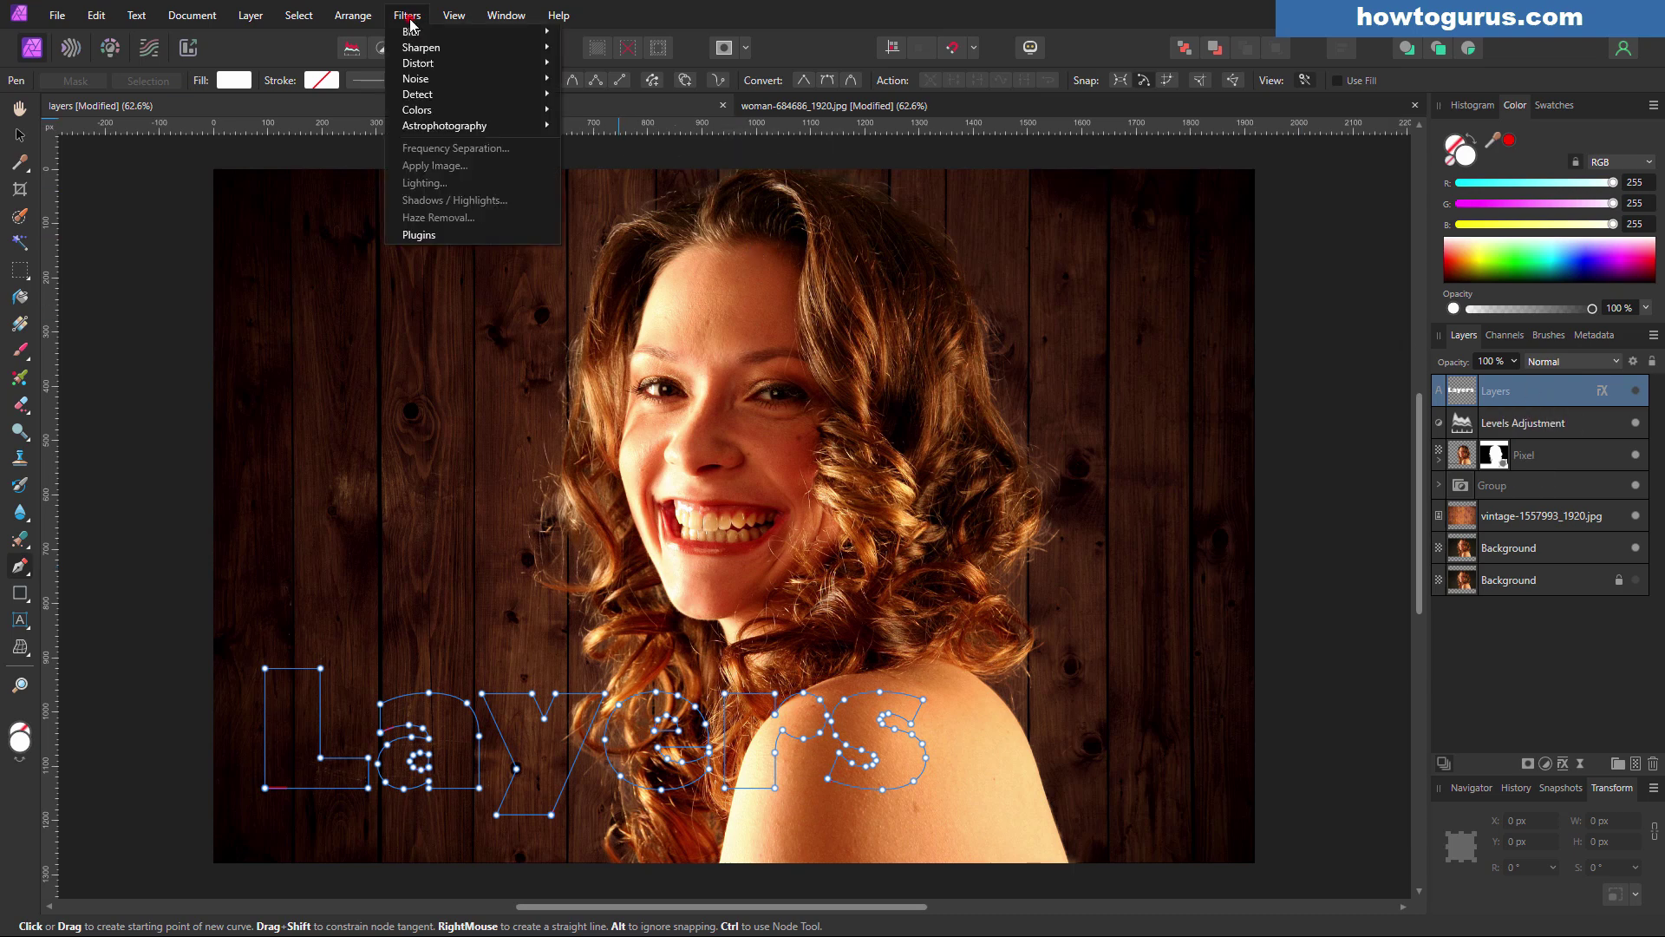
pyautogui.moveTo(416, 63)
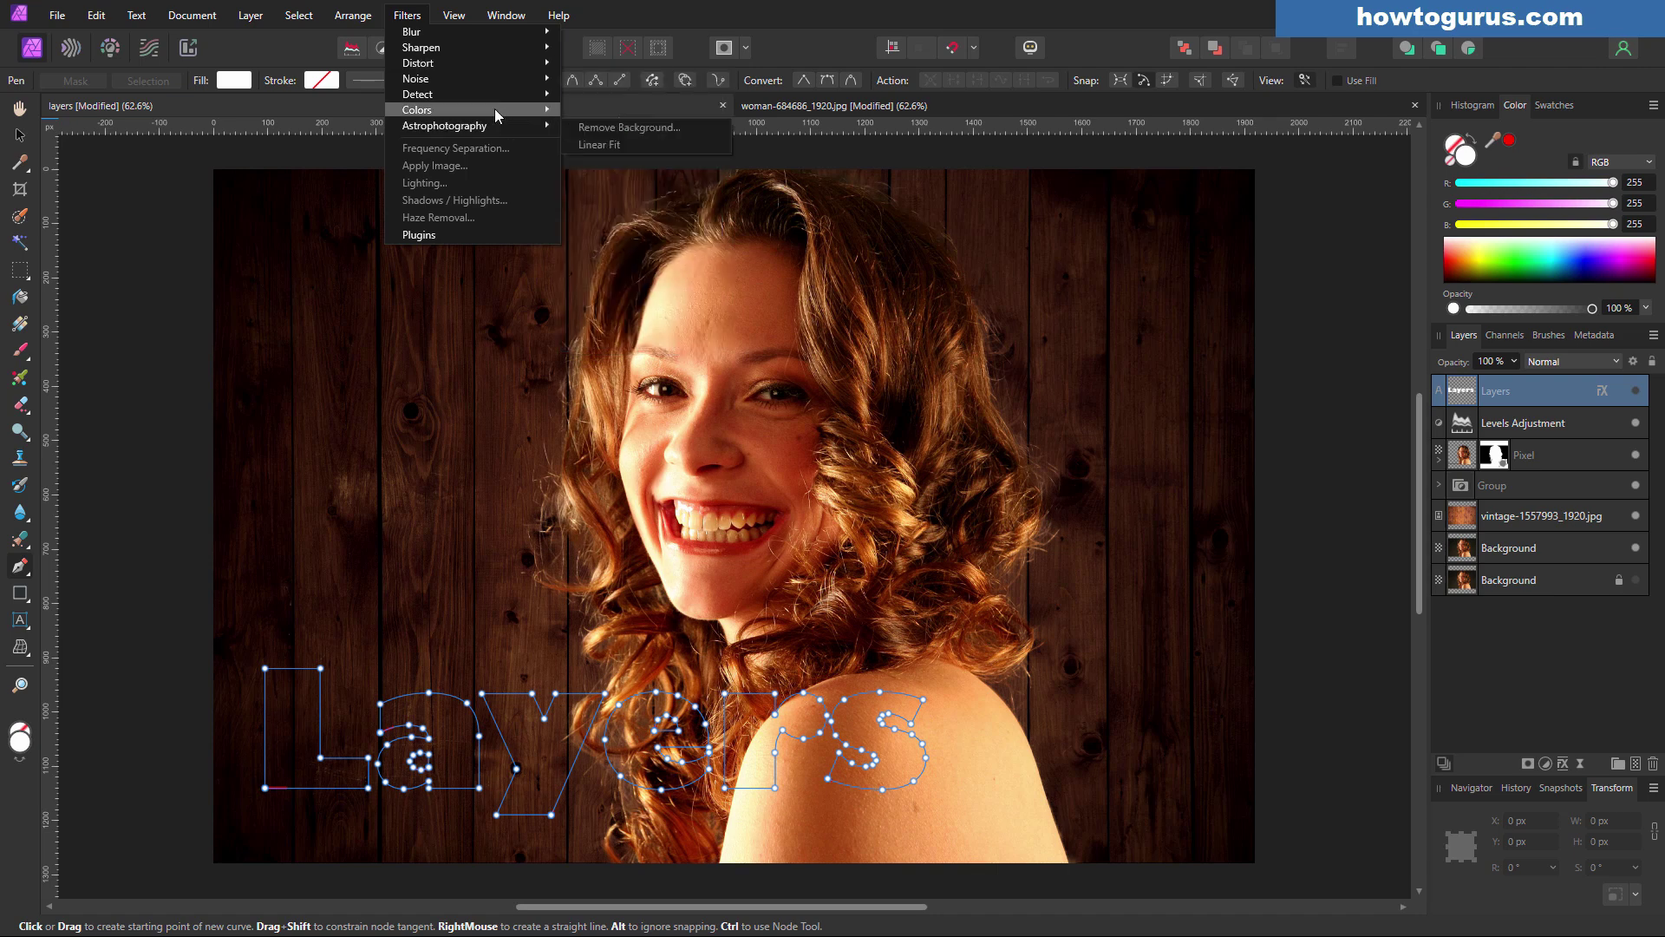
pyautogui.moveTo(493, 111)
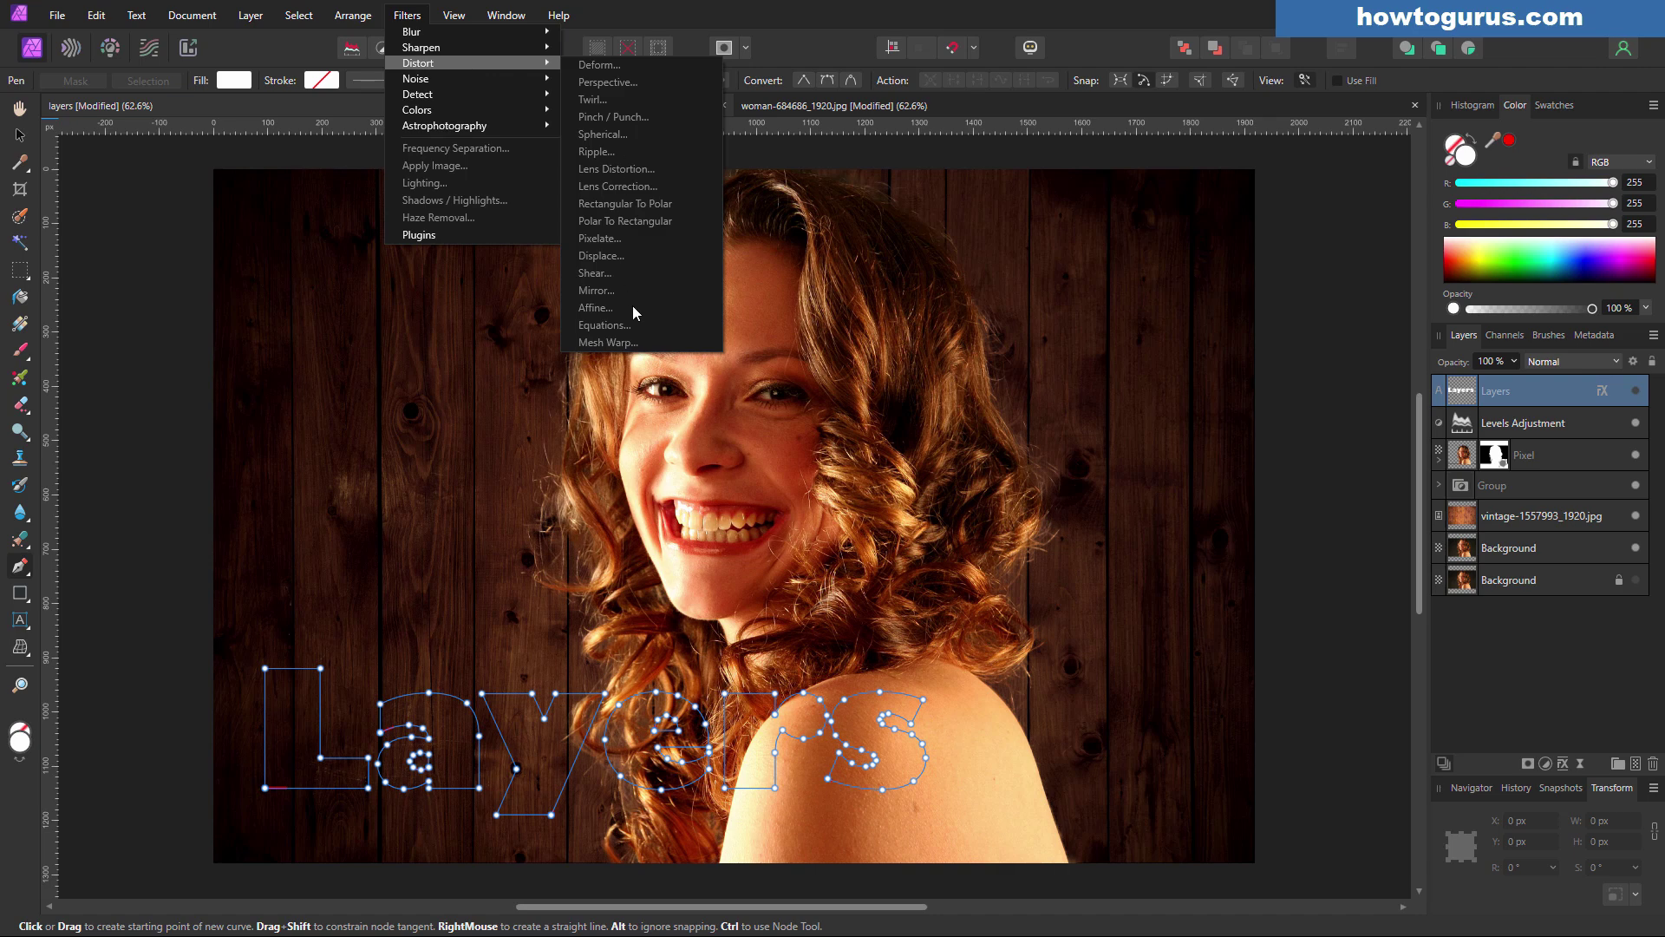
pyautogui.click(1302, 351)
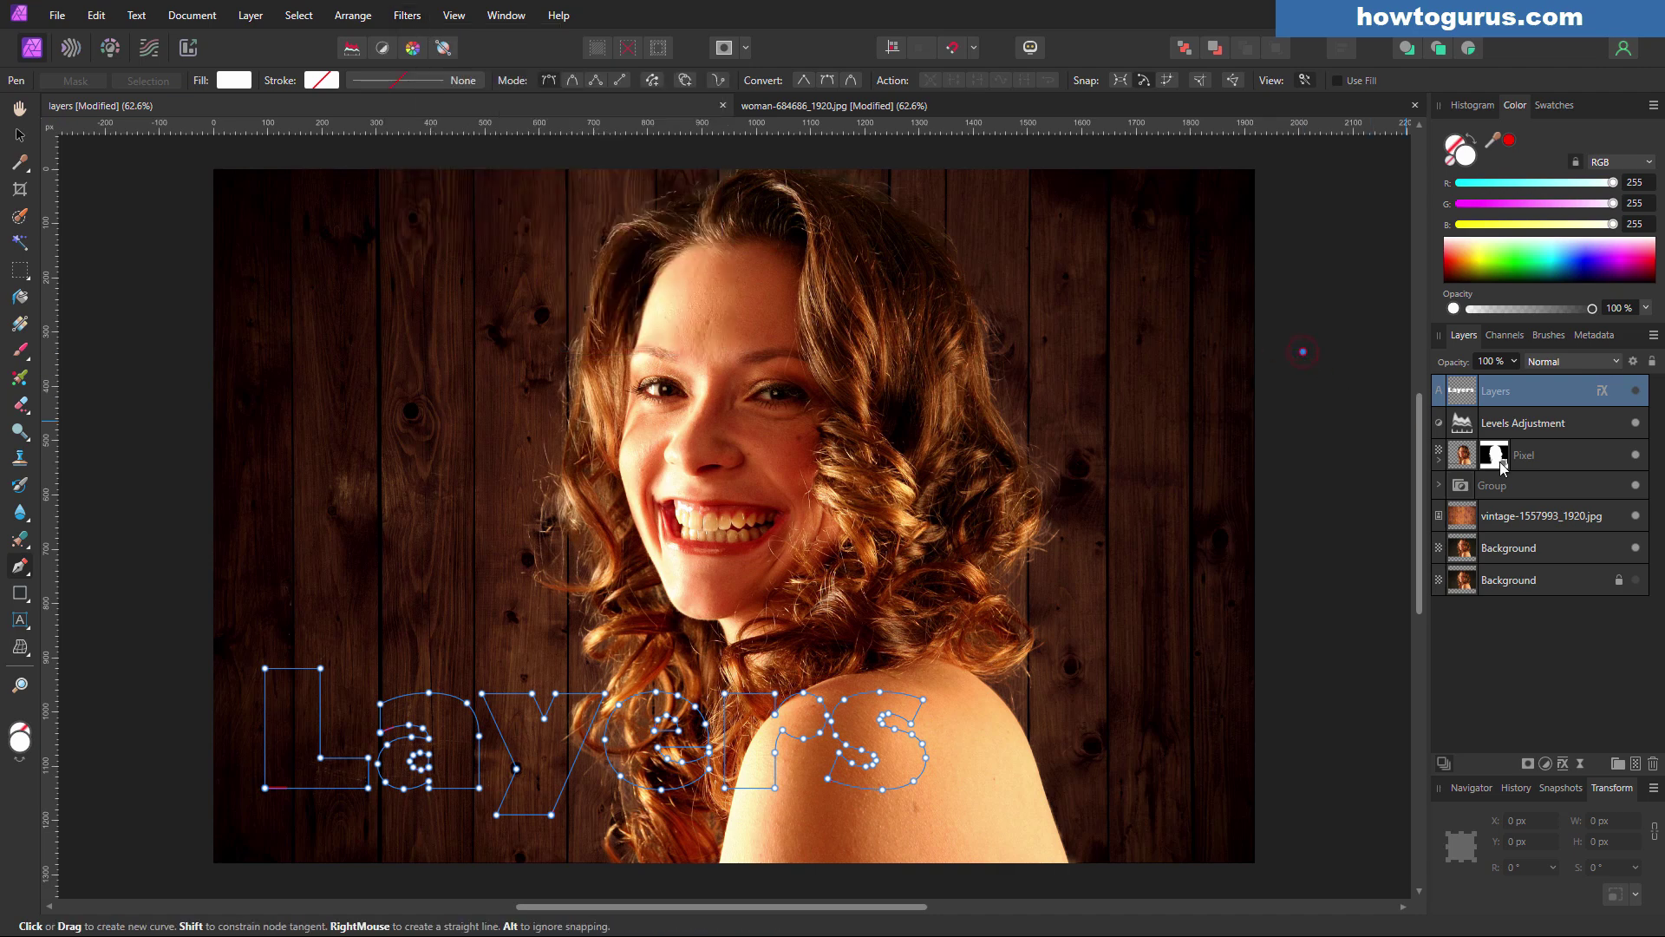
# - Select the Pixel layer and check which filters, including Noise, are available for it without applying any
pyautogui.click(1562, 464)
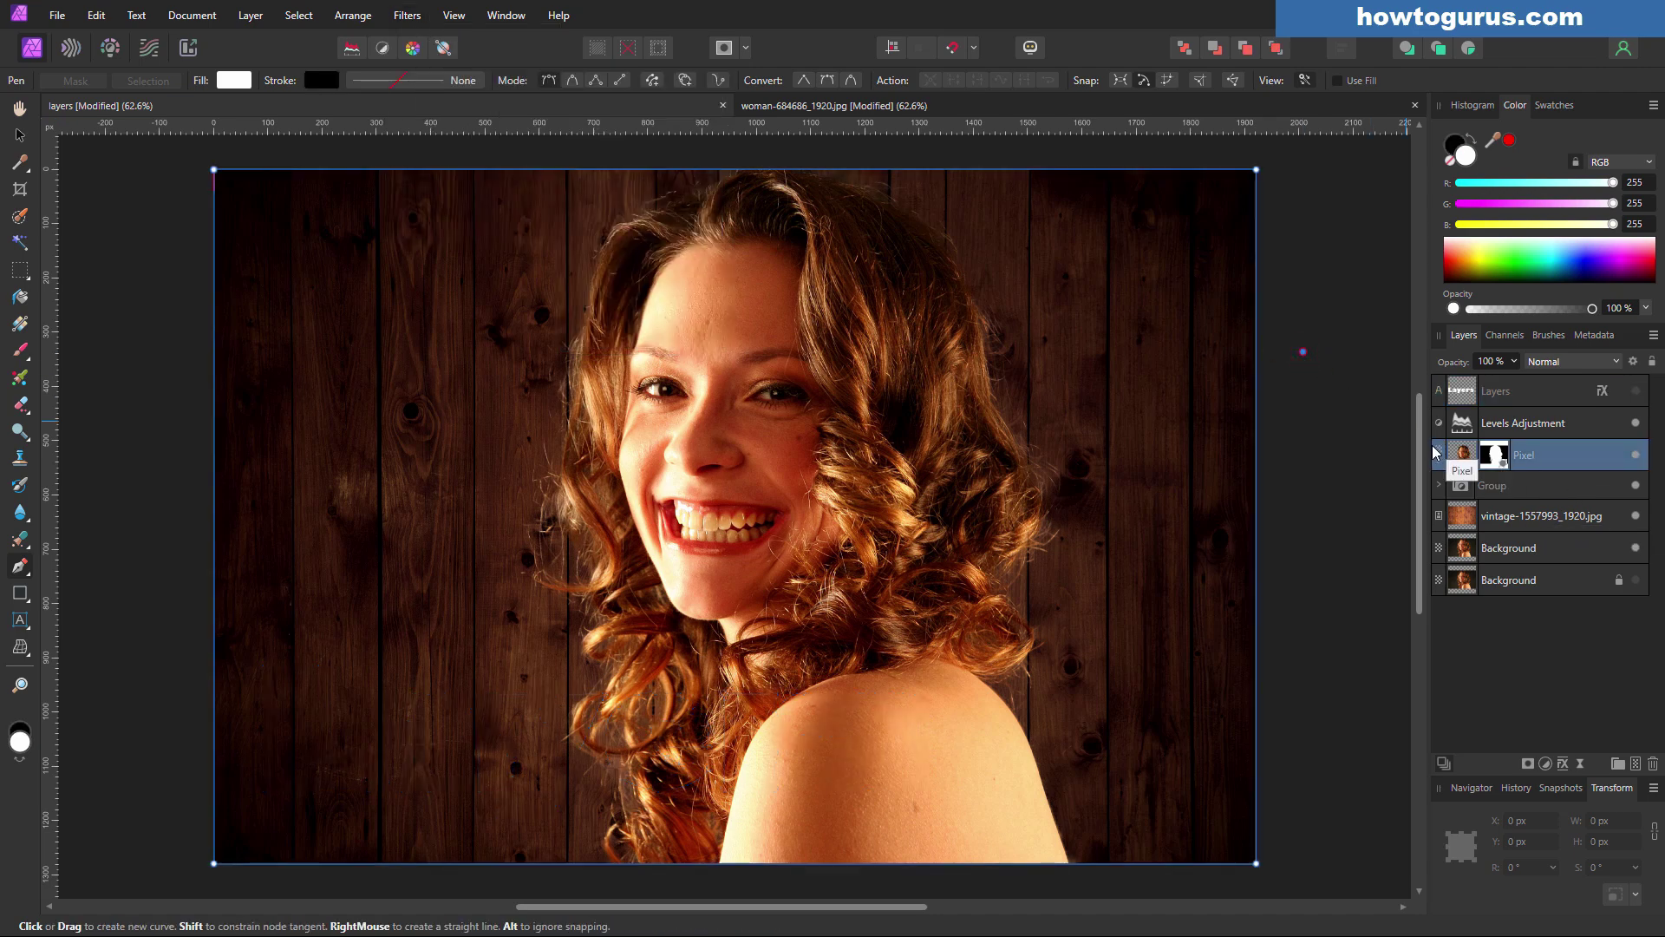
pyautogui.click(400, 17)
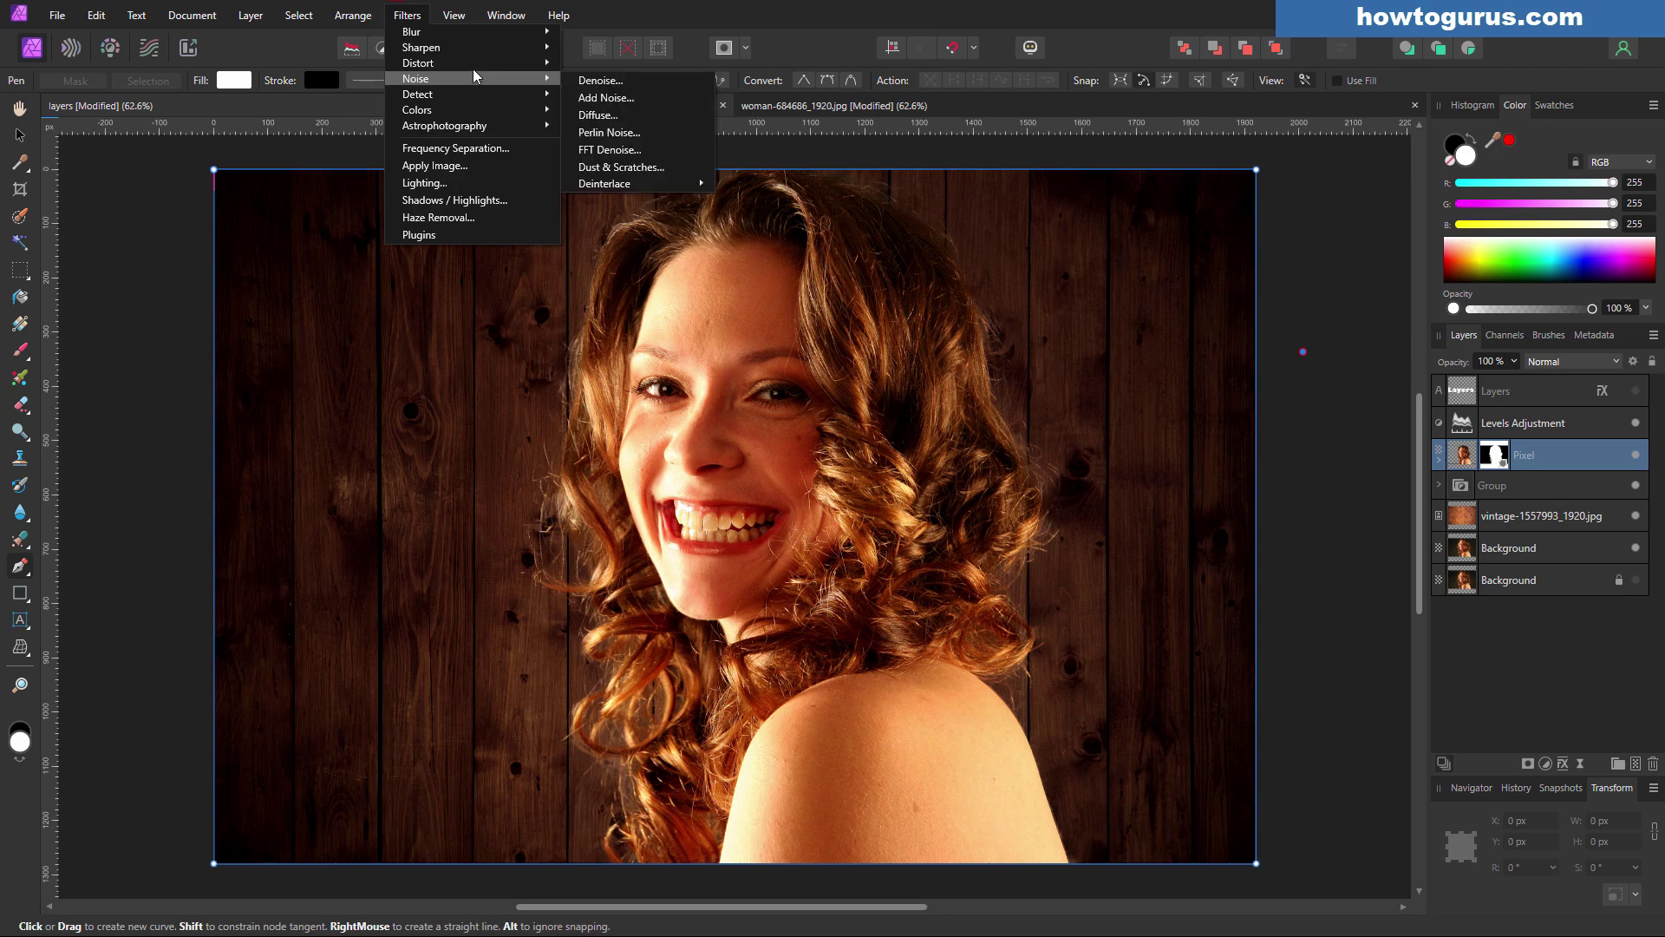
pyautogui.click(199, 183)
# - Activate the Move tool, select the Layers text layer and make it visible
pyautogui.click(19, 134)
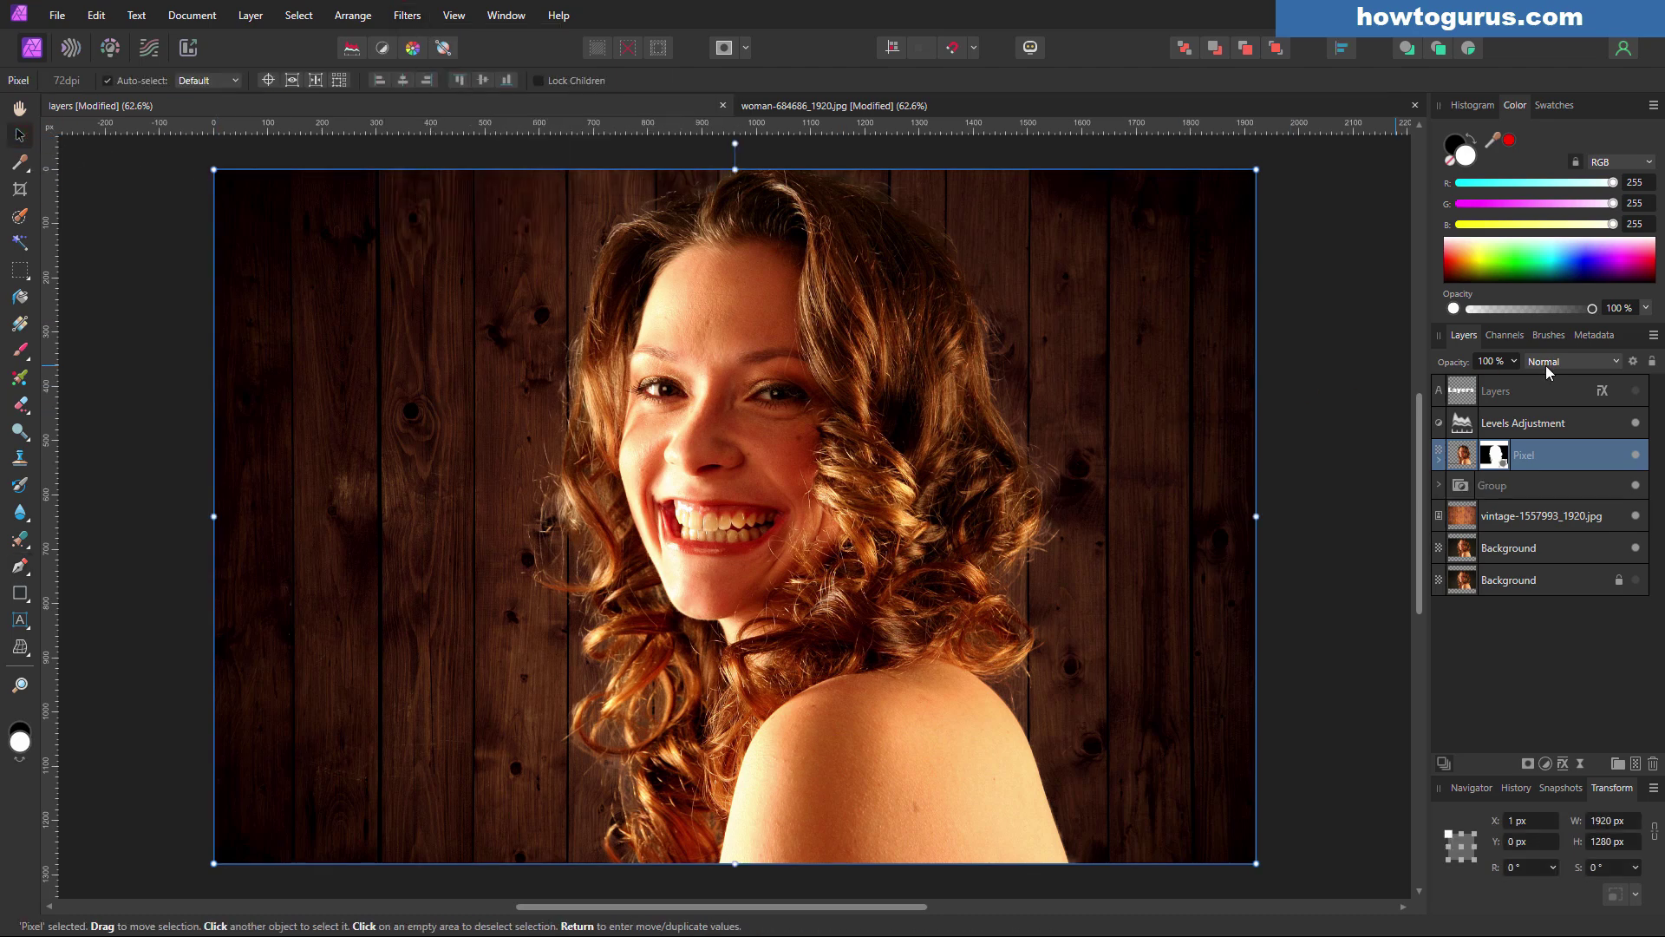
pyautogui.click(1557, 391)
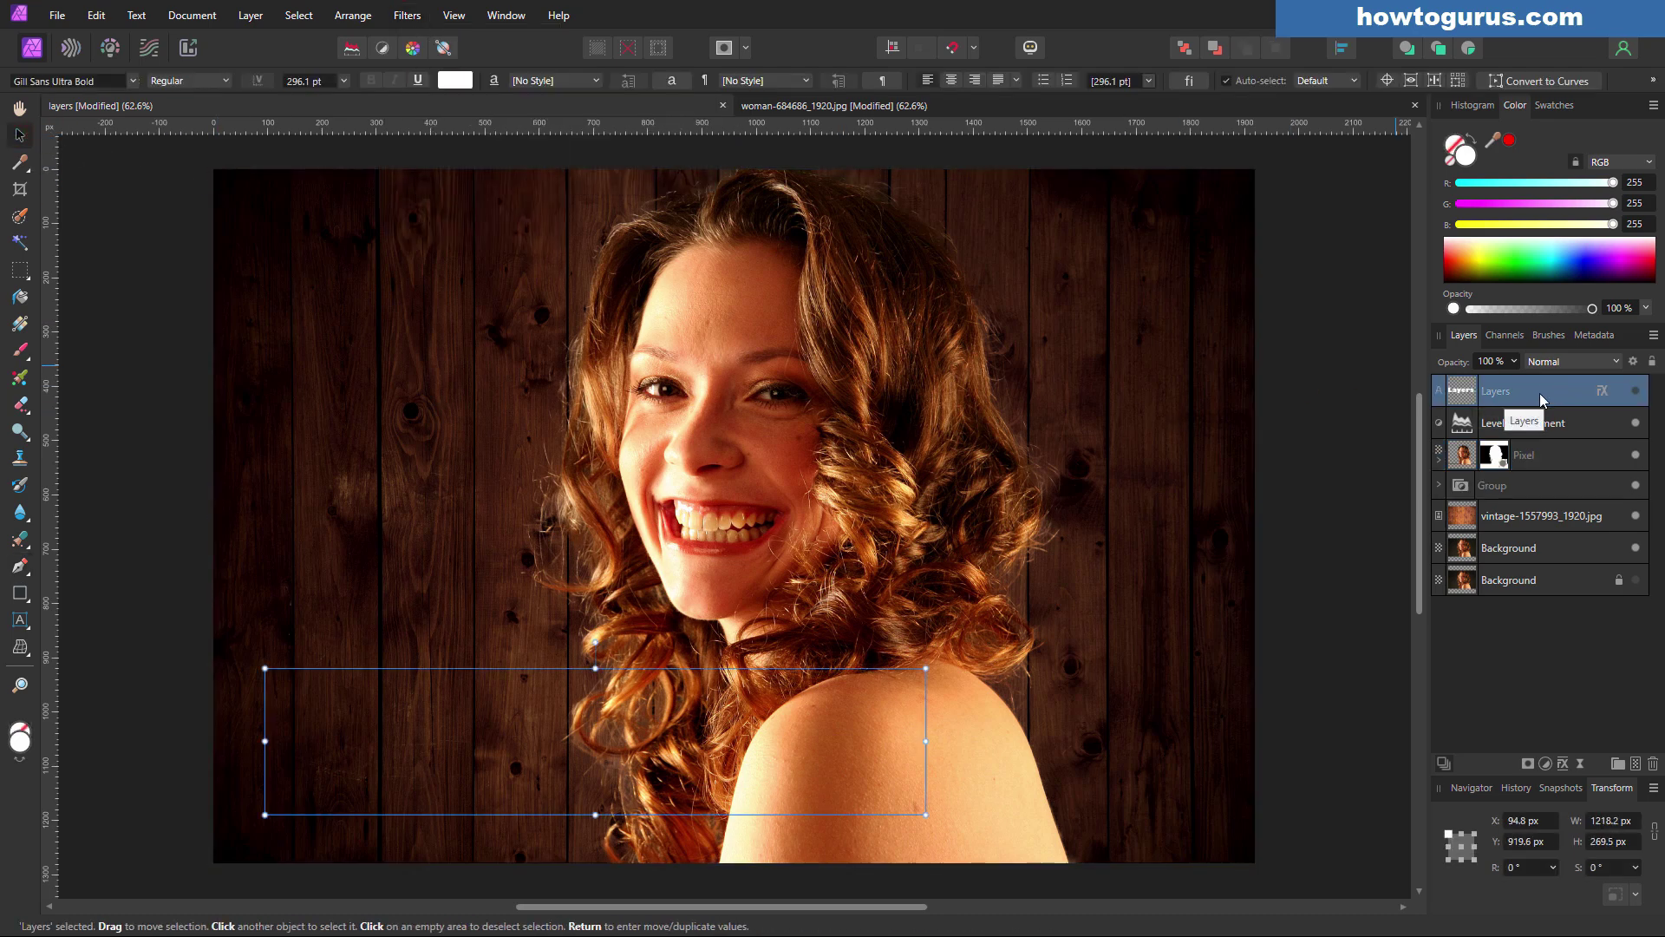
pyautogui.click(1636, 390)
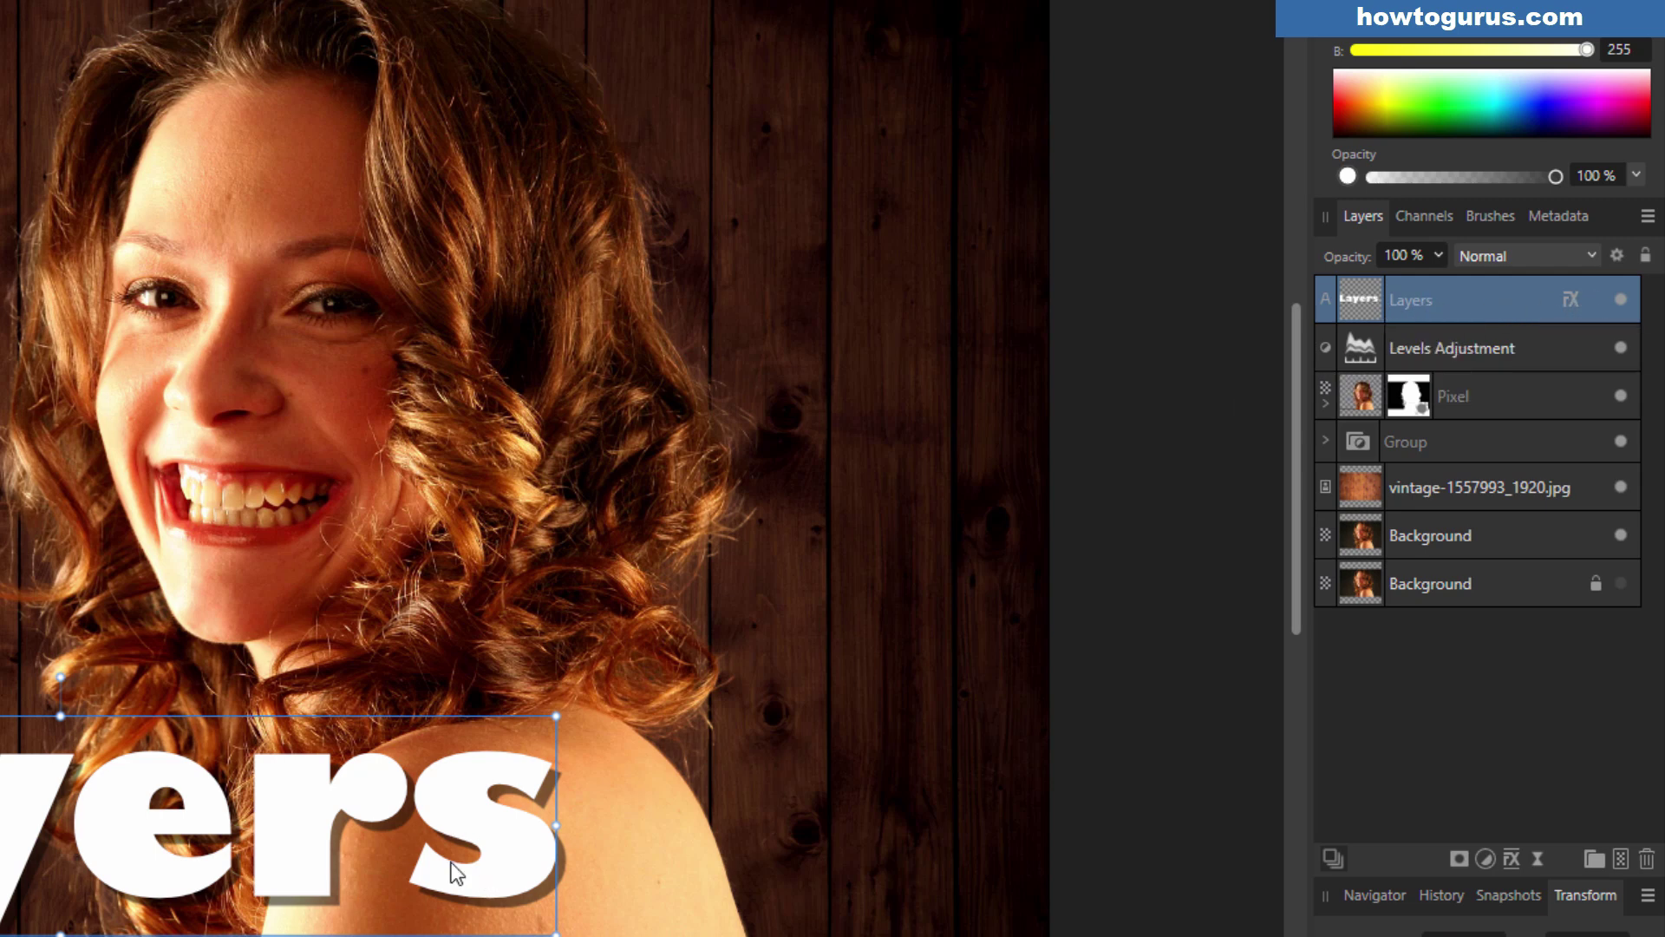
# - Duplicate the Layers text layer and hide the original, keeping the upper copy selected
pyautogui.rightClick(1466, 309)
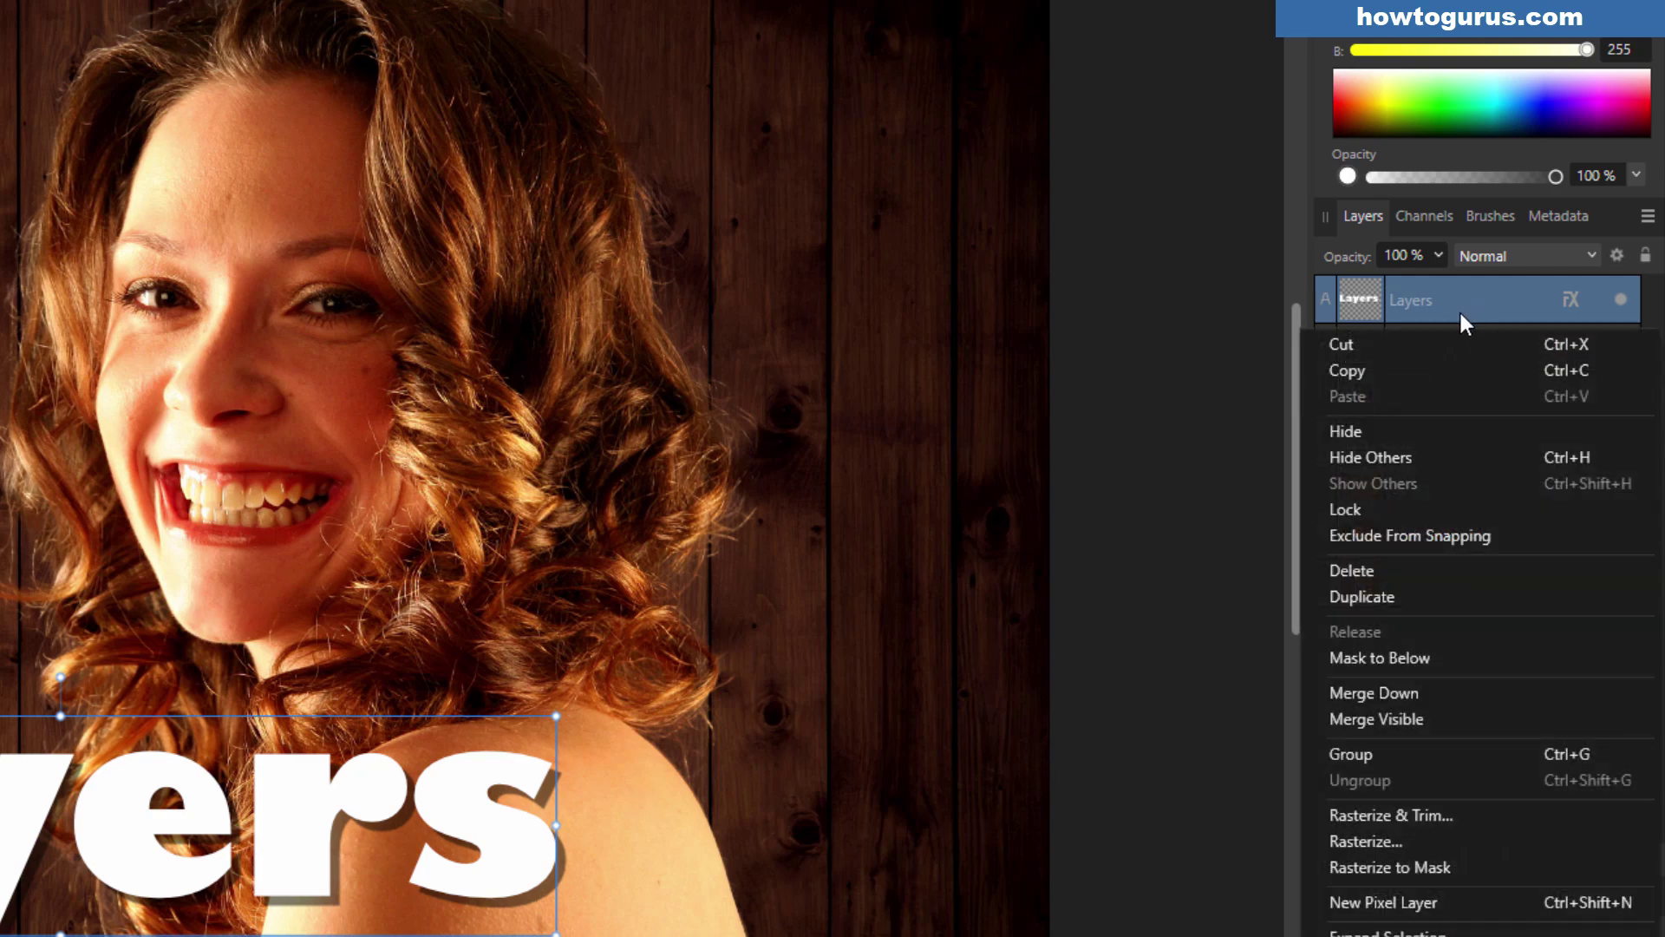
pyautogui.click(1423, 591)
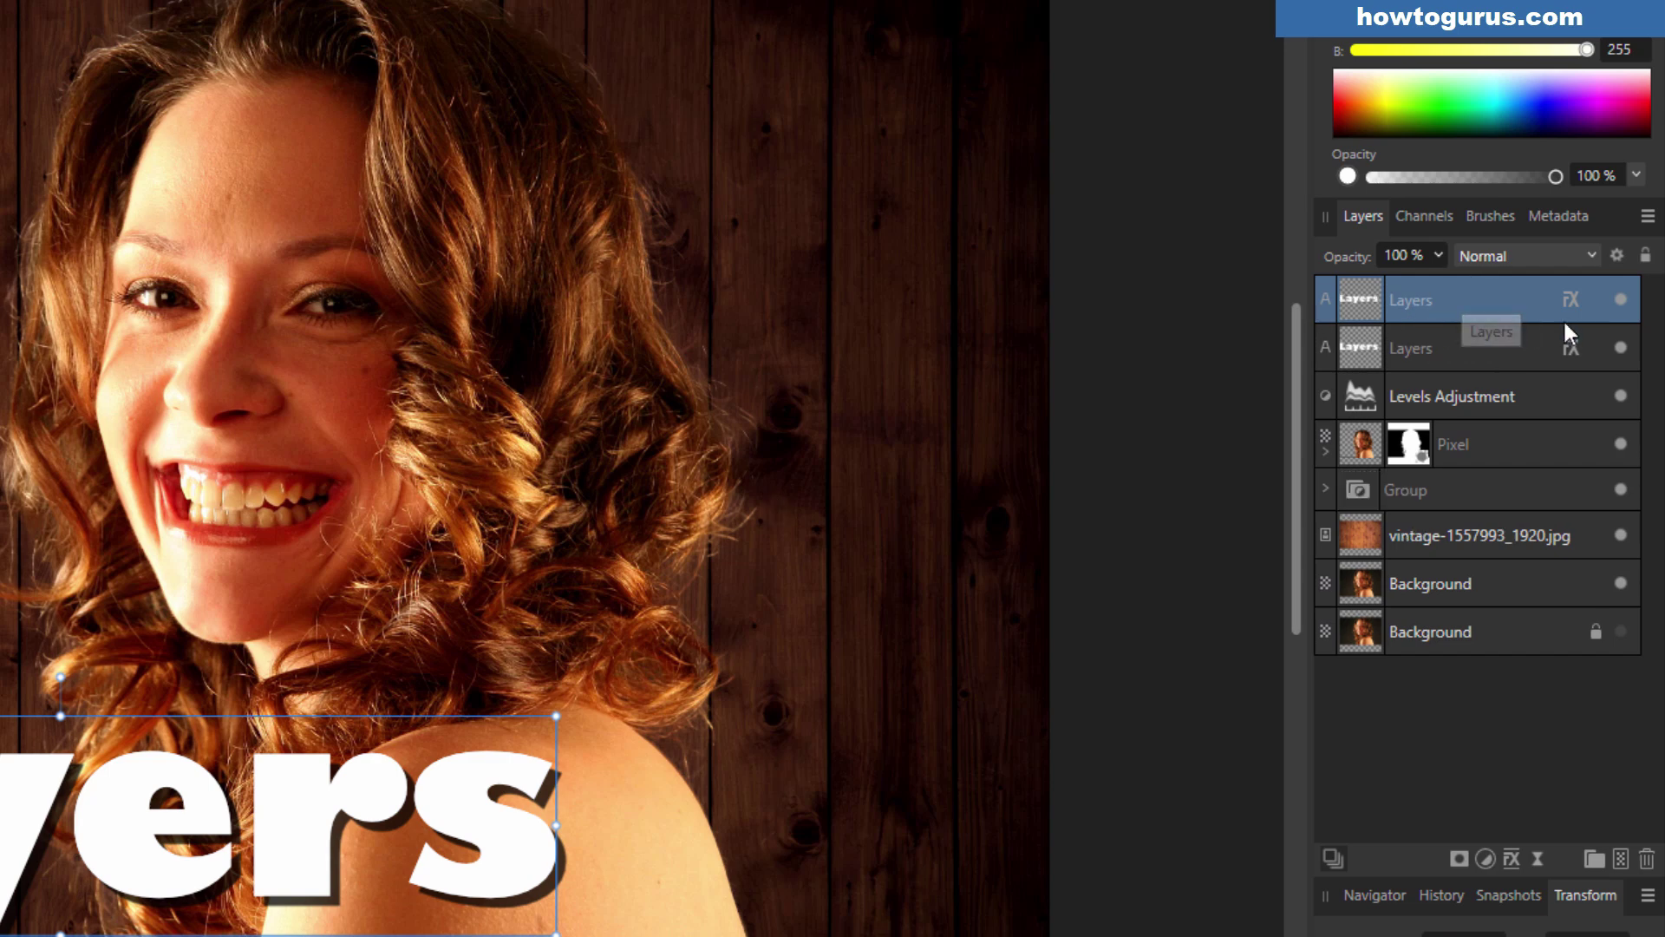
pyautogui.click(1620, 349)
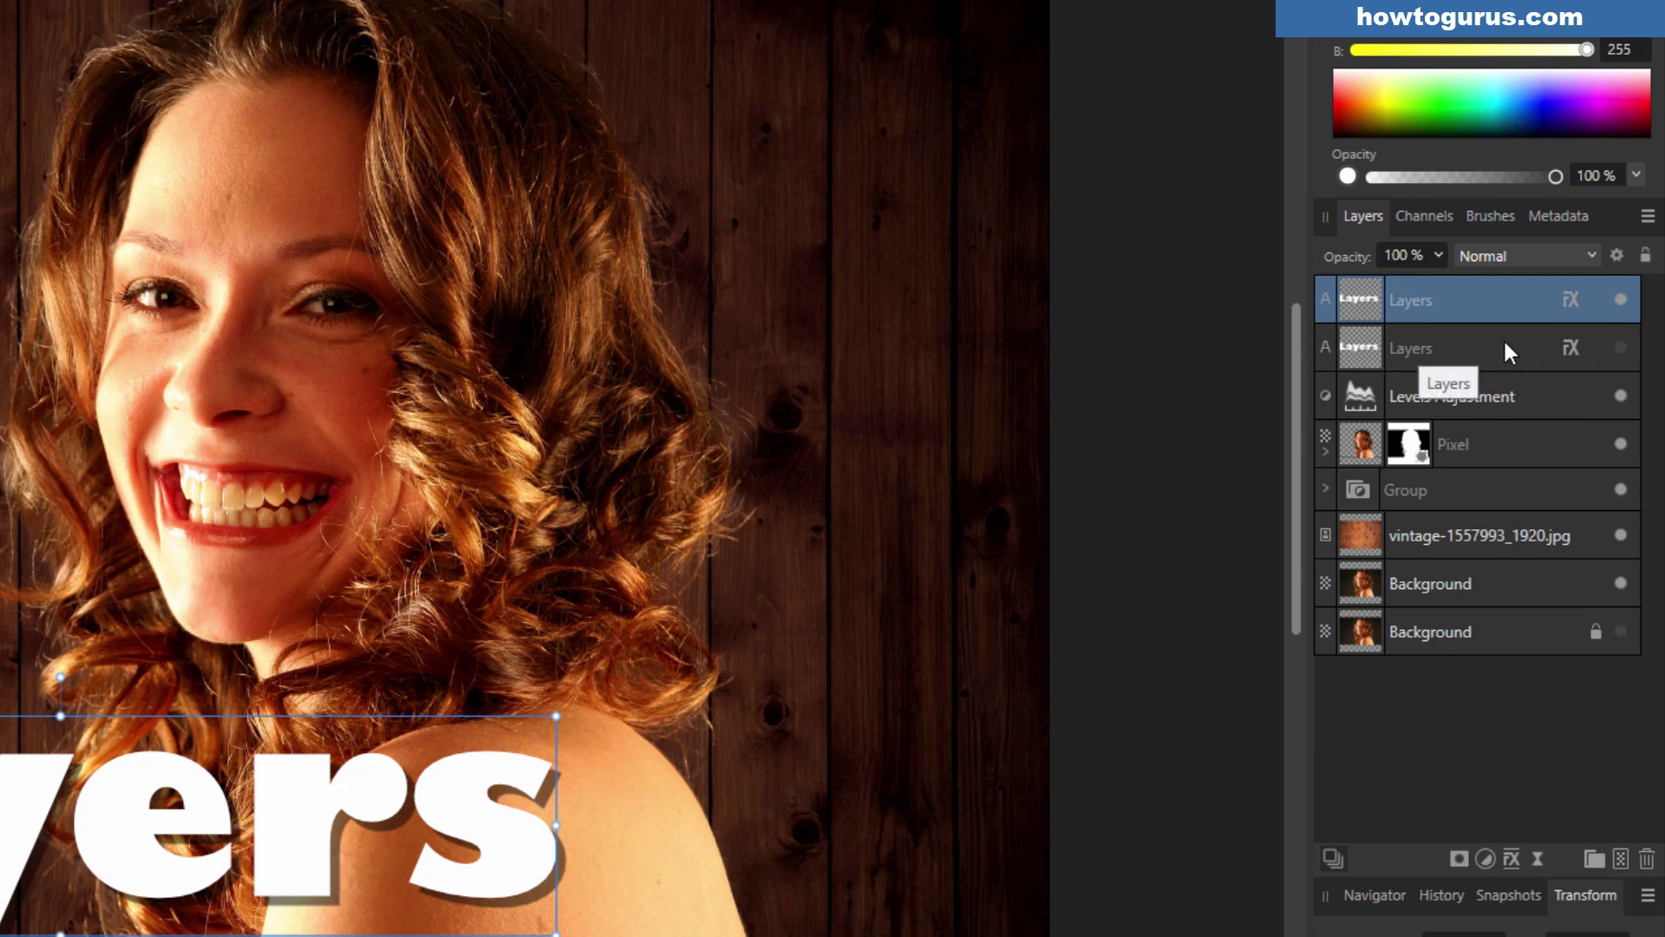
pyautogui.doubleClick(1486, 302)
pyautogui.press('Escape')
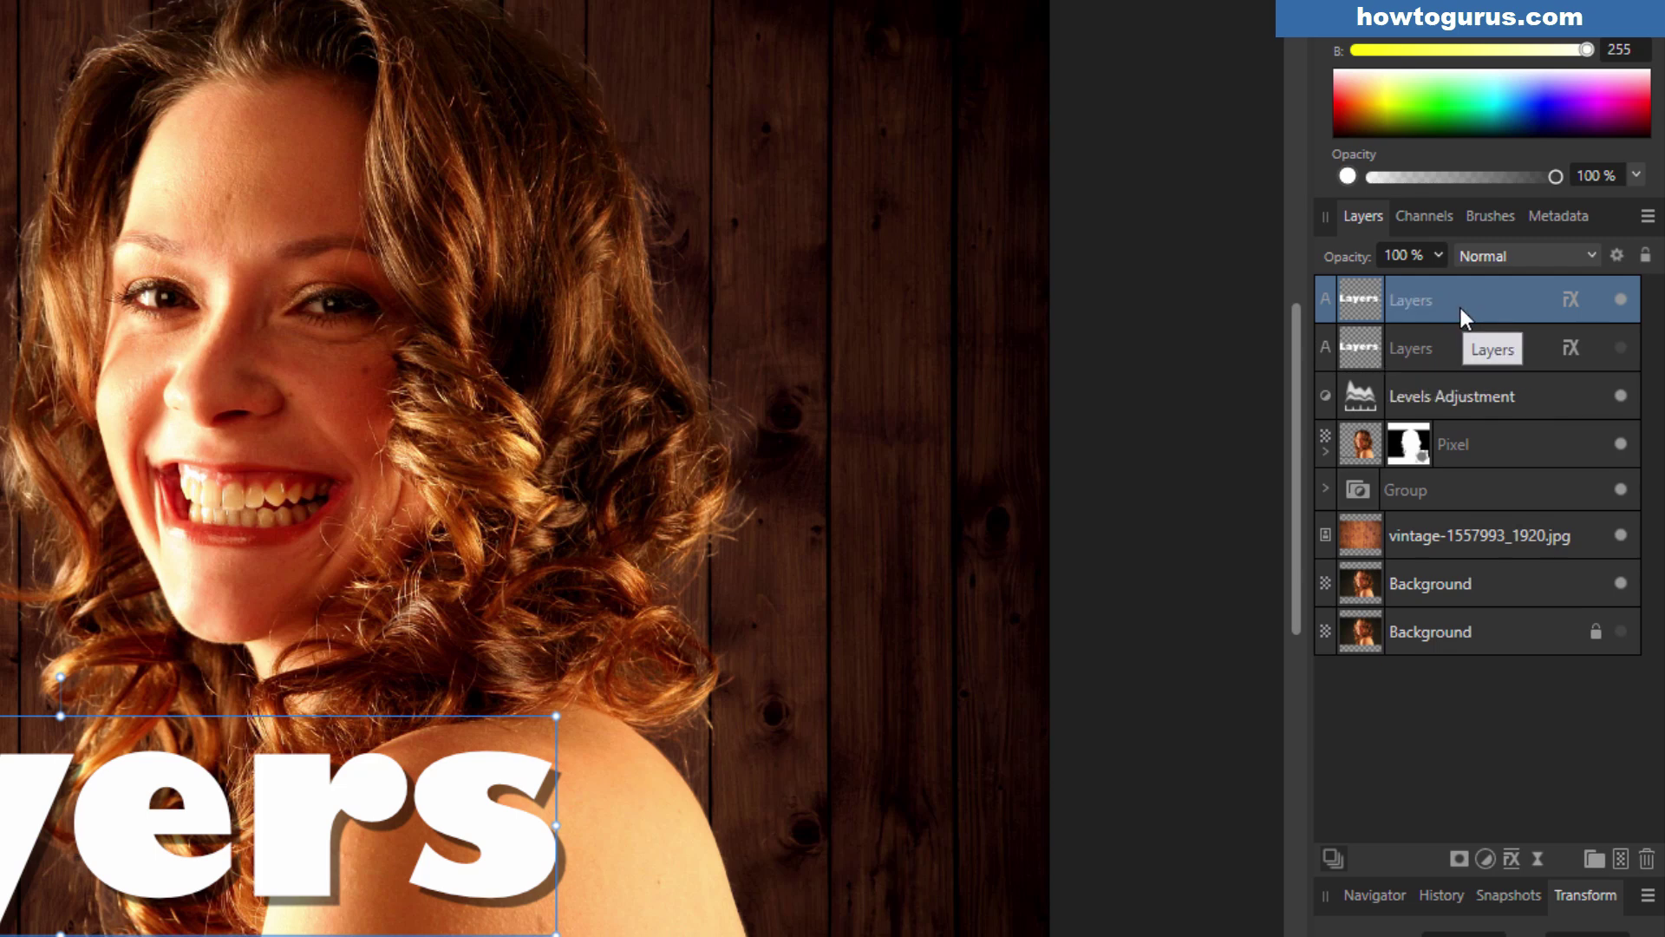
# - Rasterize the upper copy of the Layers text without preserving layer FX
pyautogui.rightClick(1445, 309)
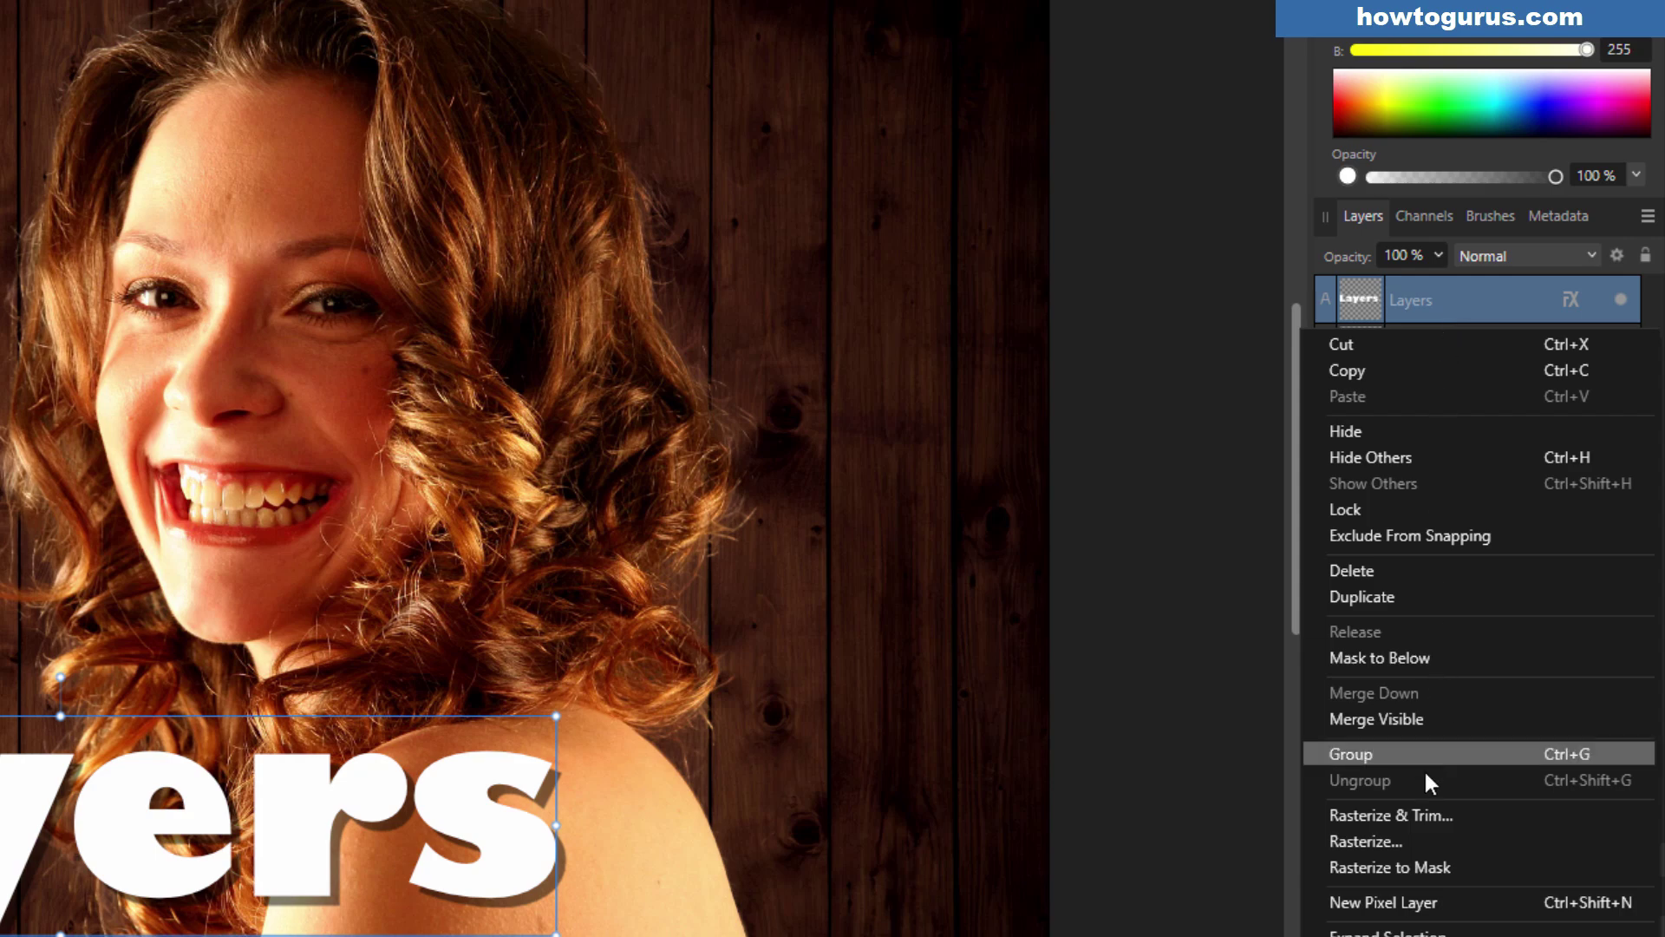
pyautogui.click(1417, 840)
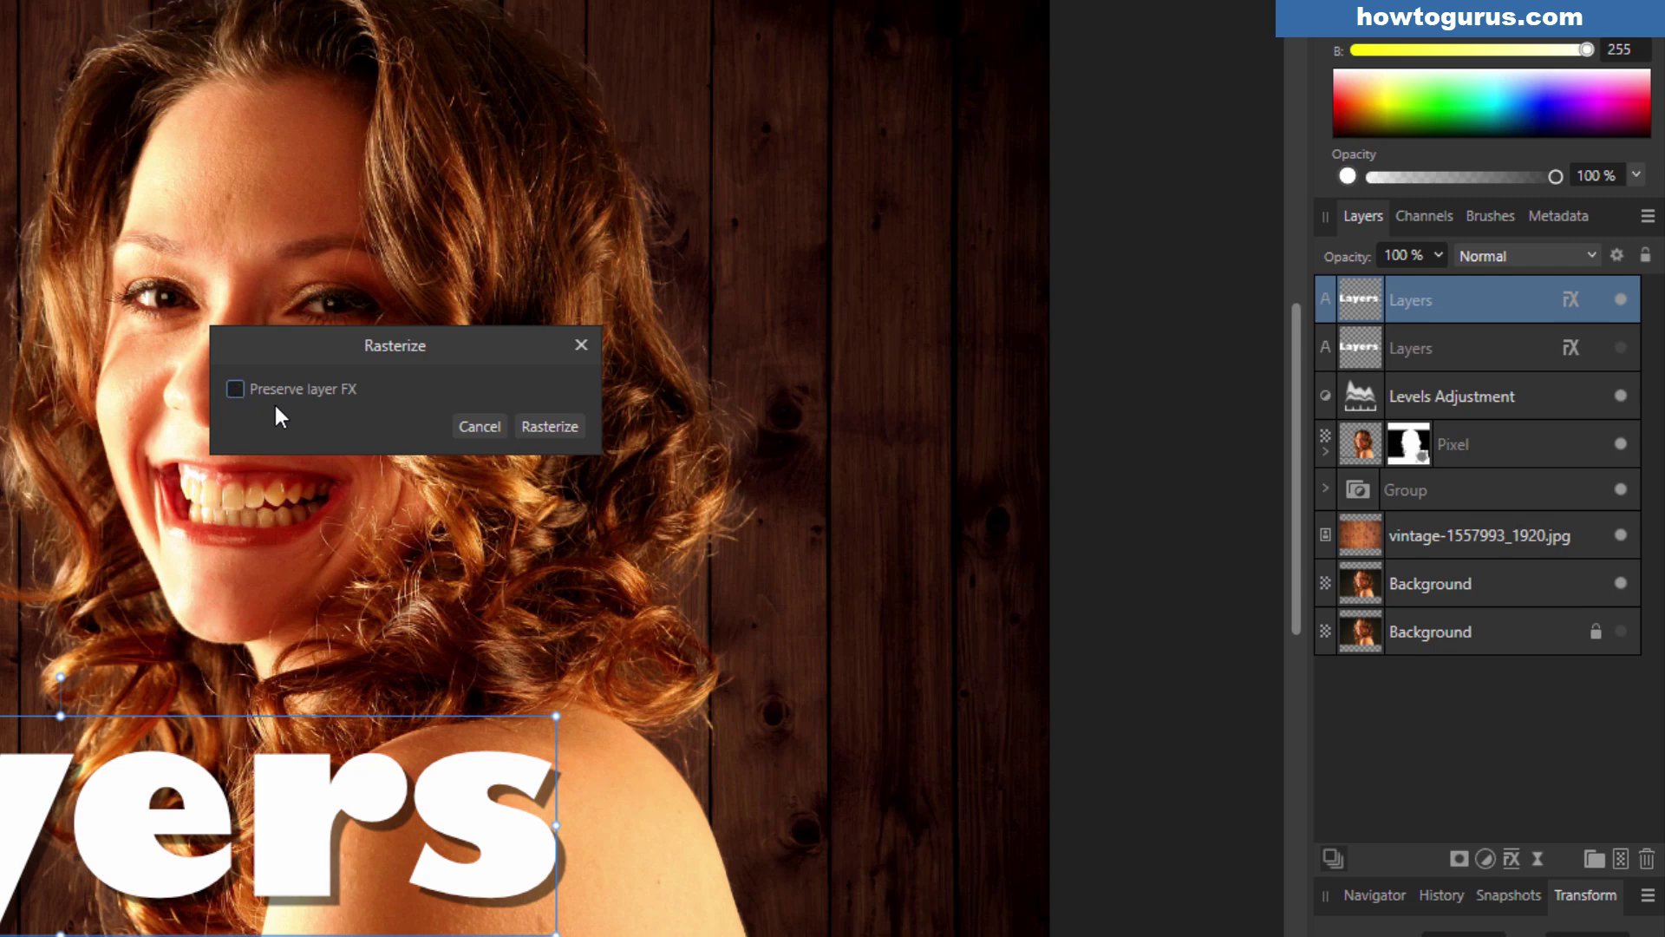
pyautogui.click(532, 424)
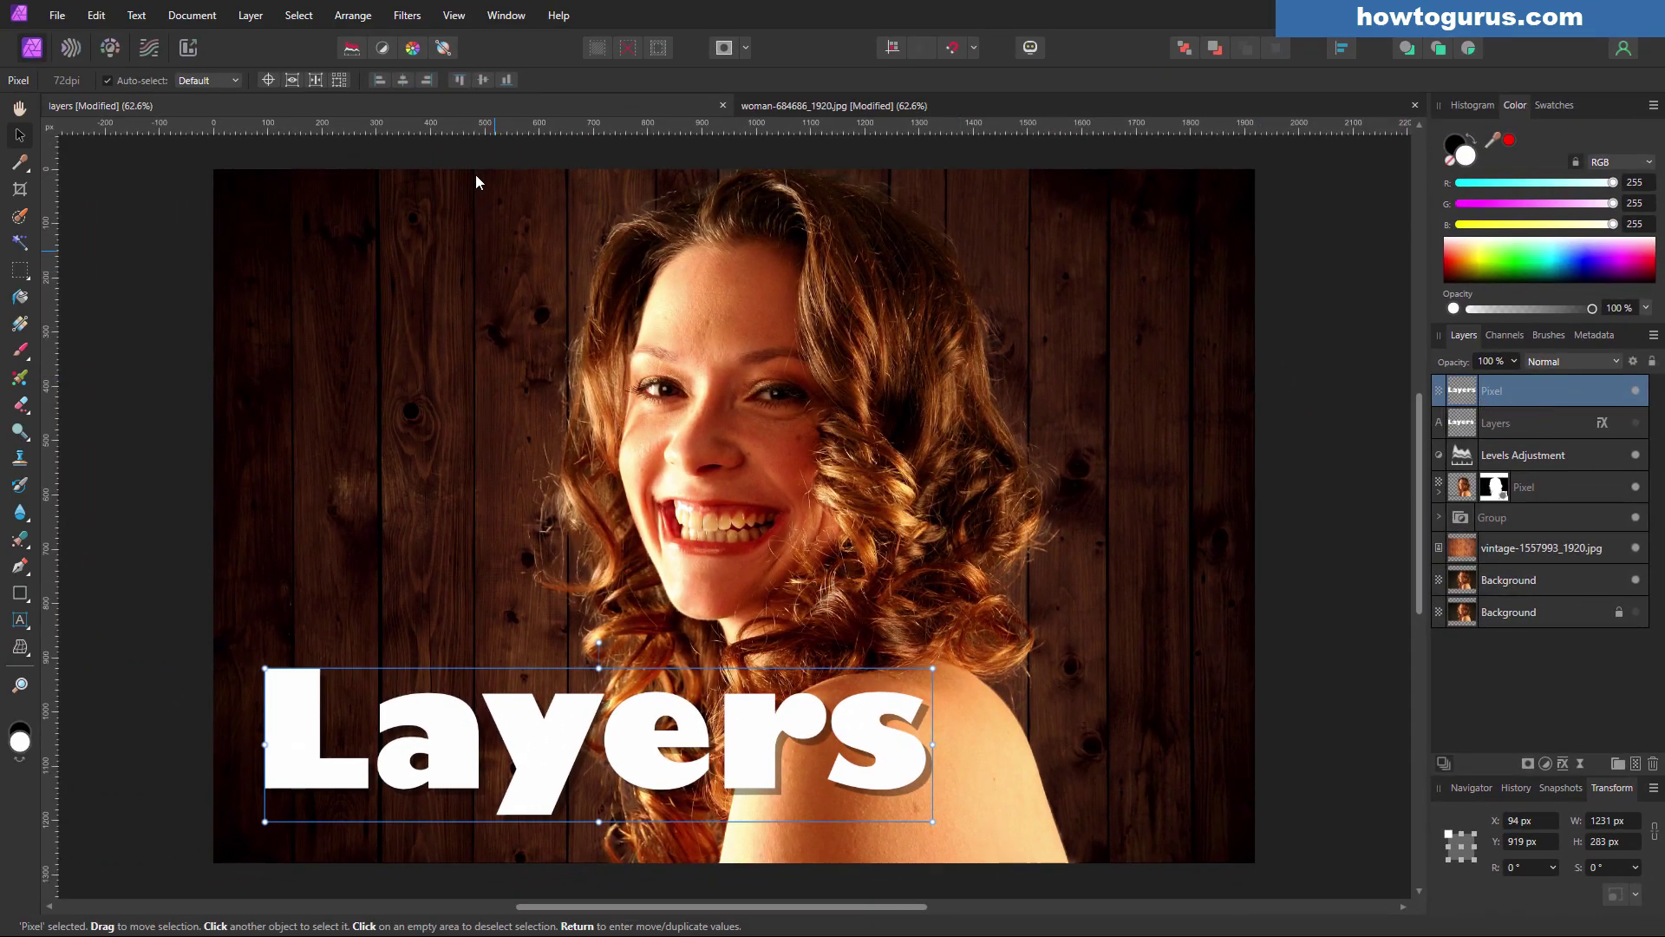
# - Check which filters are available for the rasterized text layer and examine its editable name, without applying or renaming anything
pyautogui.click(406, 15)
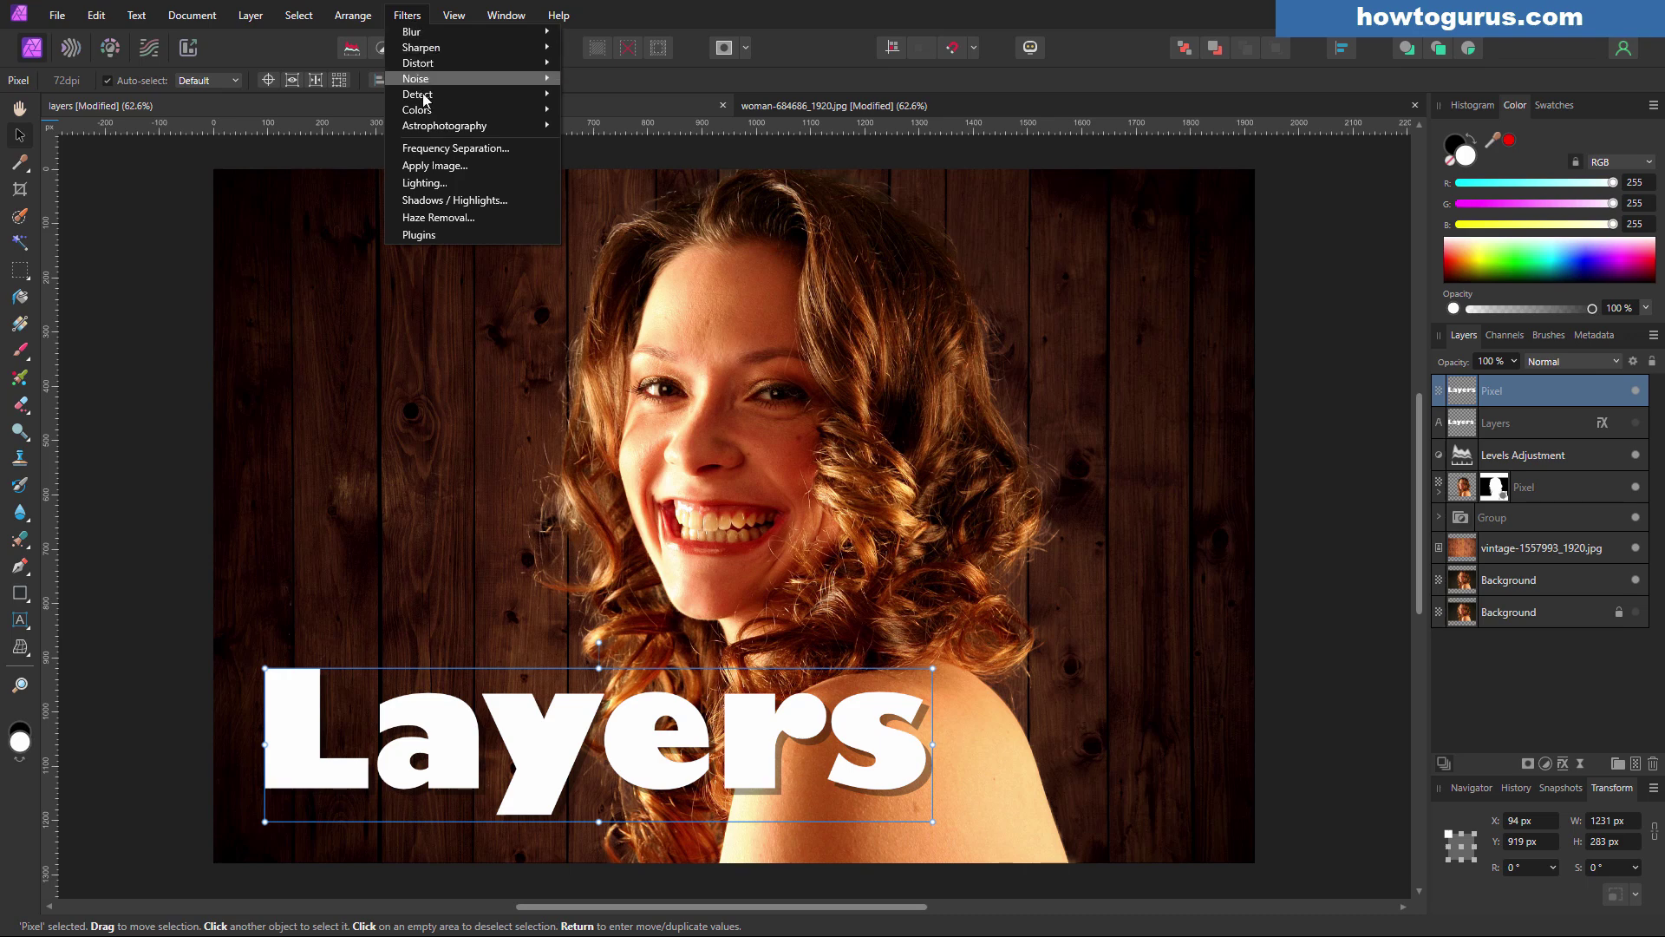
pyautogui.click(1383, 386)
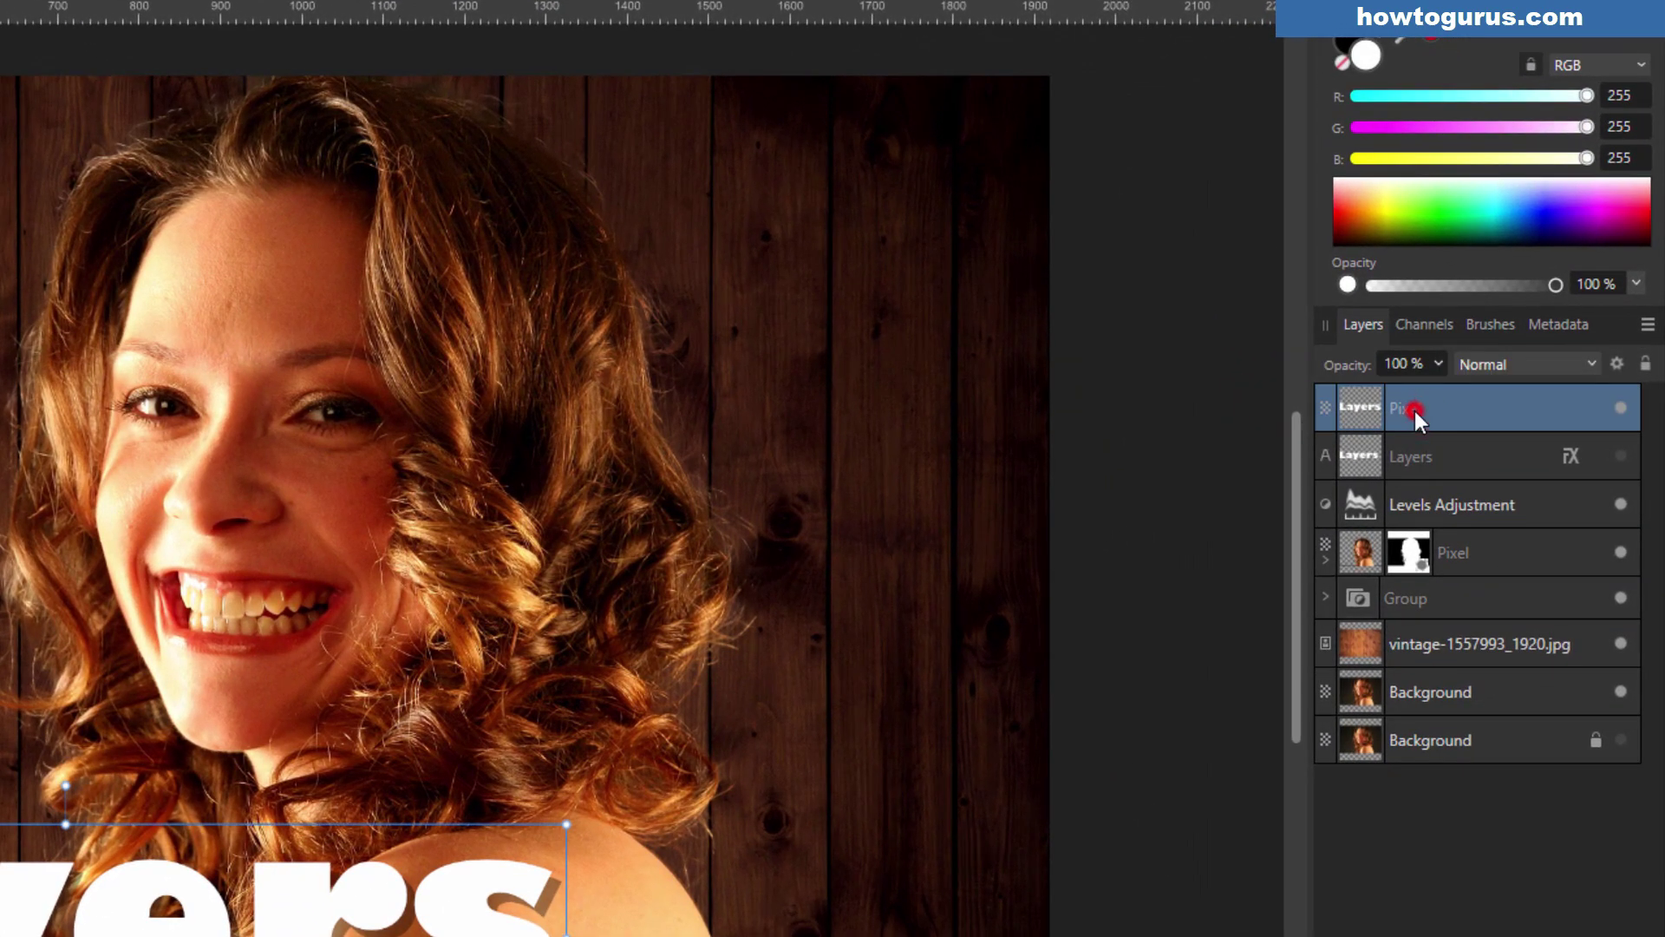
pyautogui.doubleClick(1414, 409)
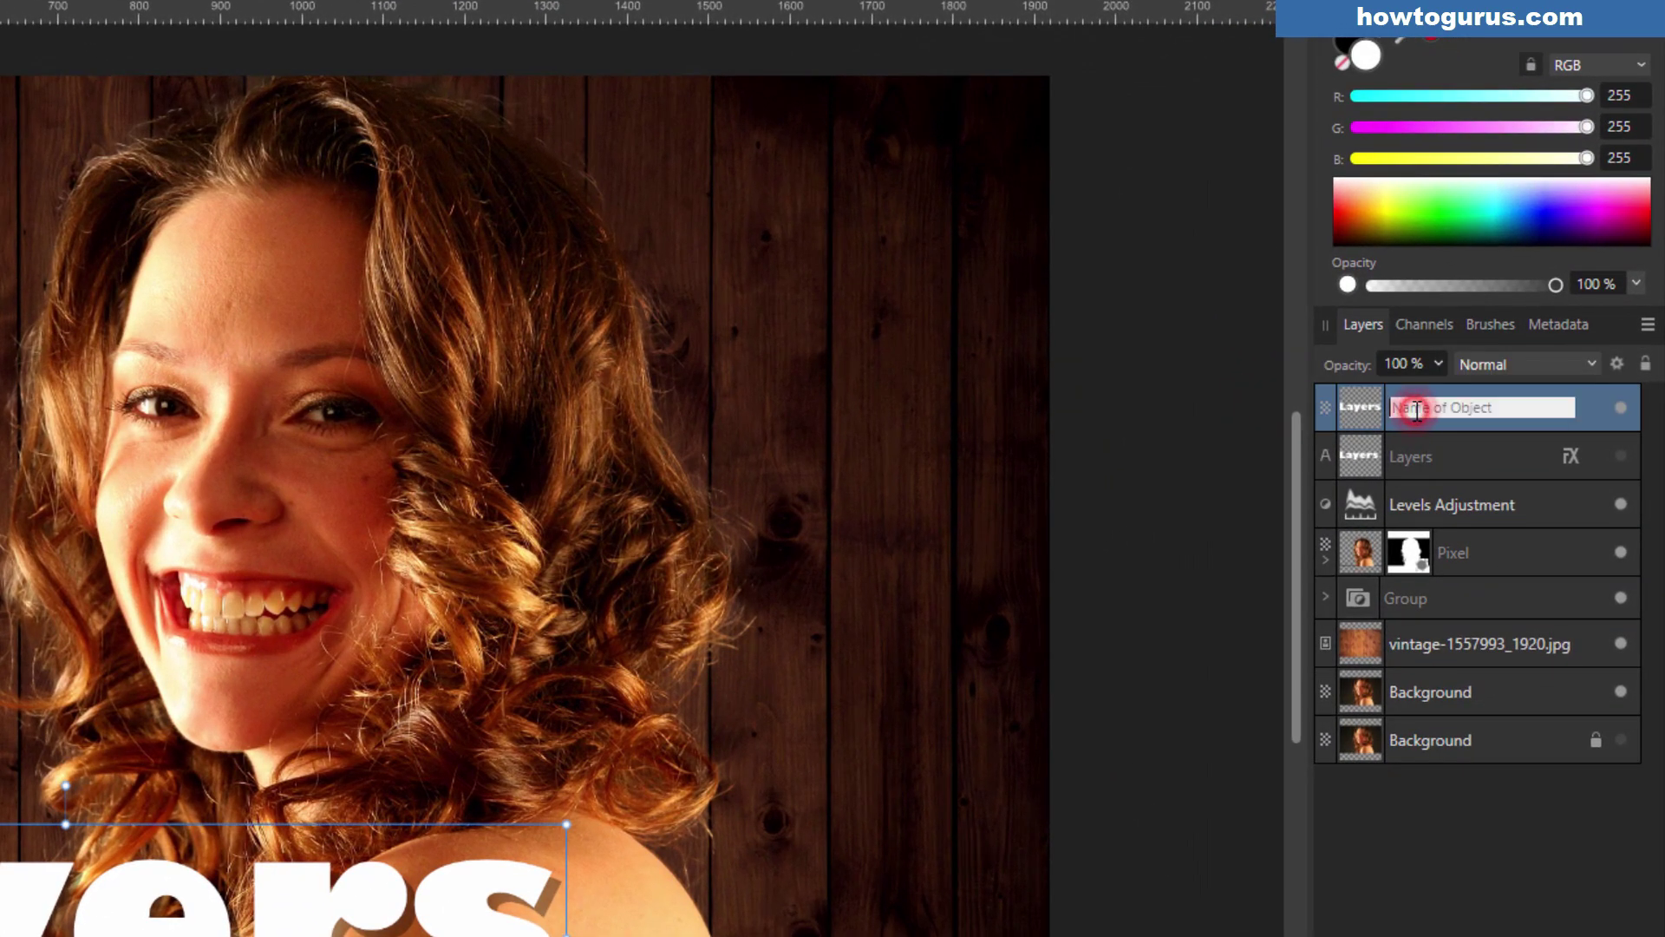
pyautogui.press('Escape')
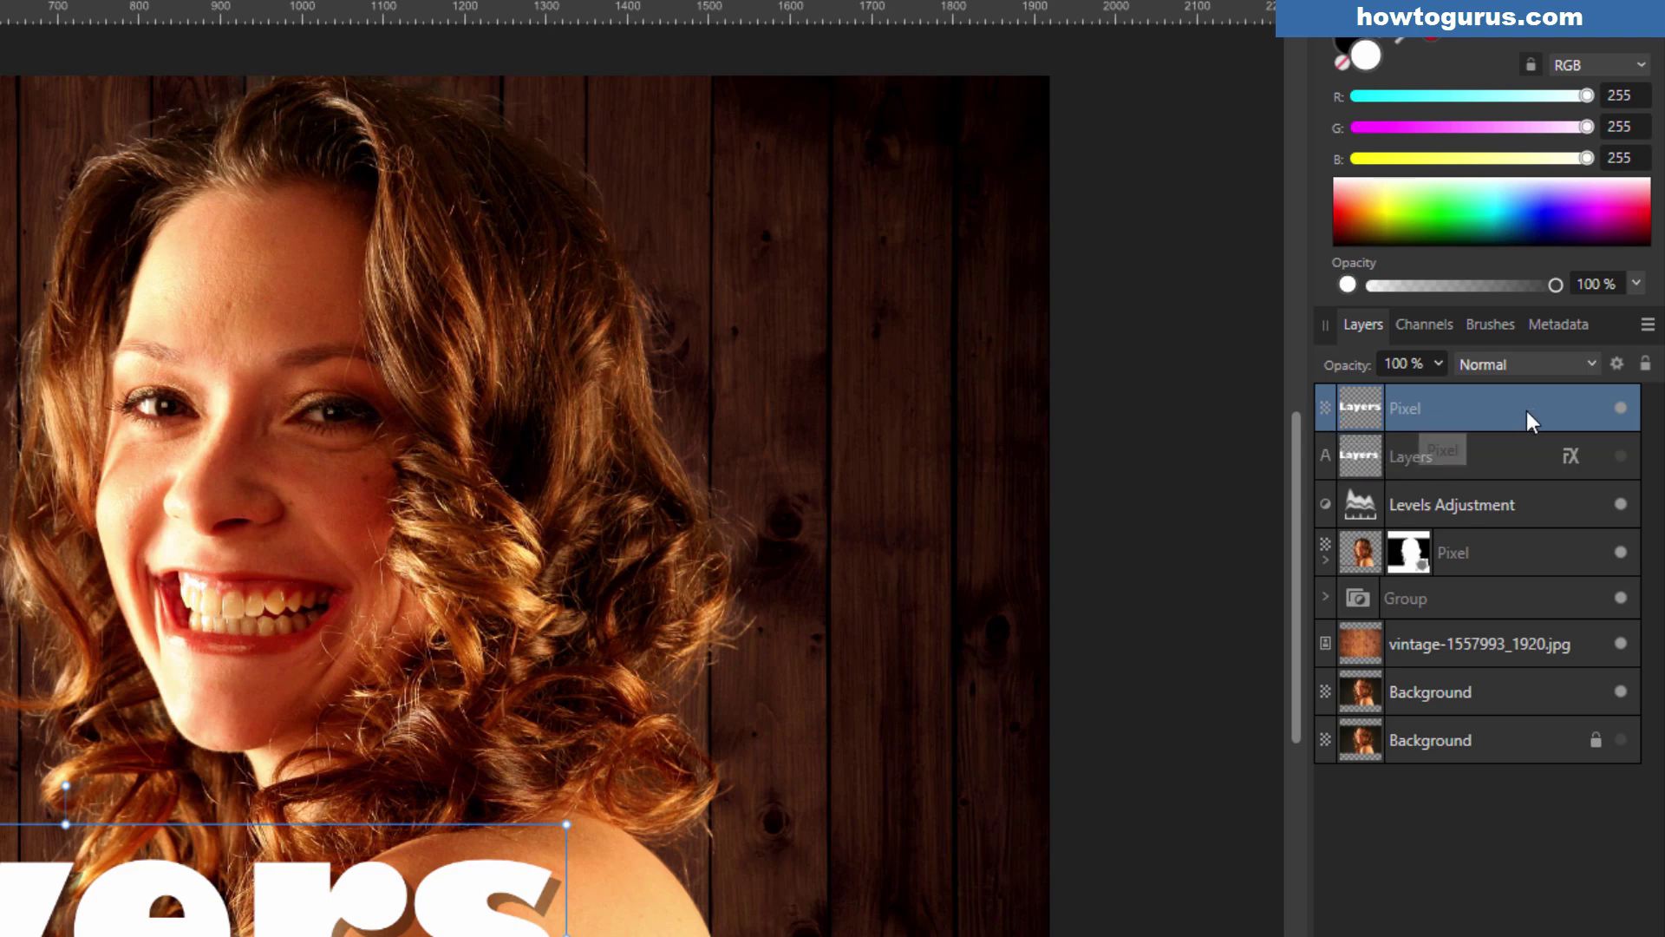
# - Hide the rasterized Pixel text layer, then show and select the original Layers text layer
pyautogui.click(1619, 409)
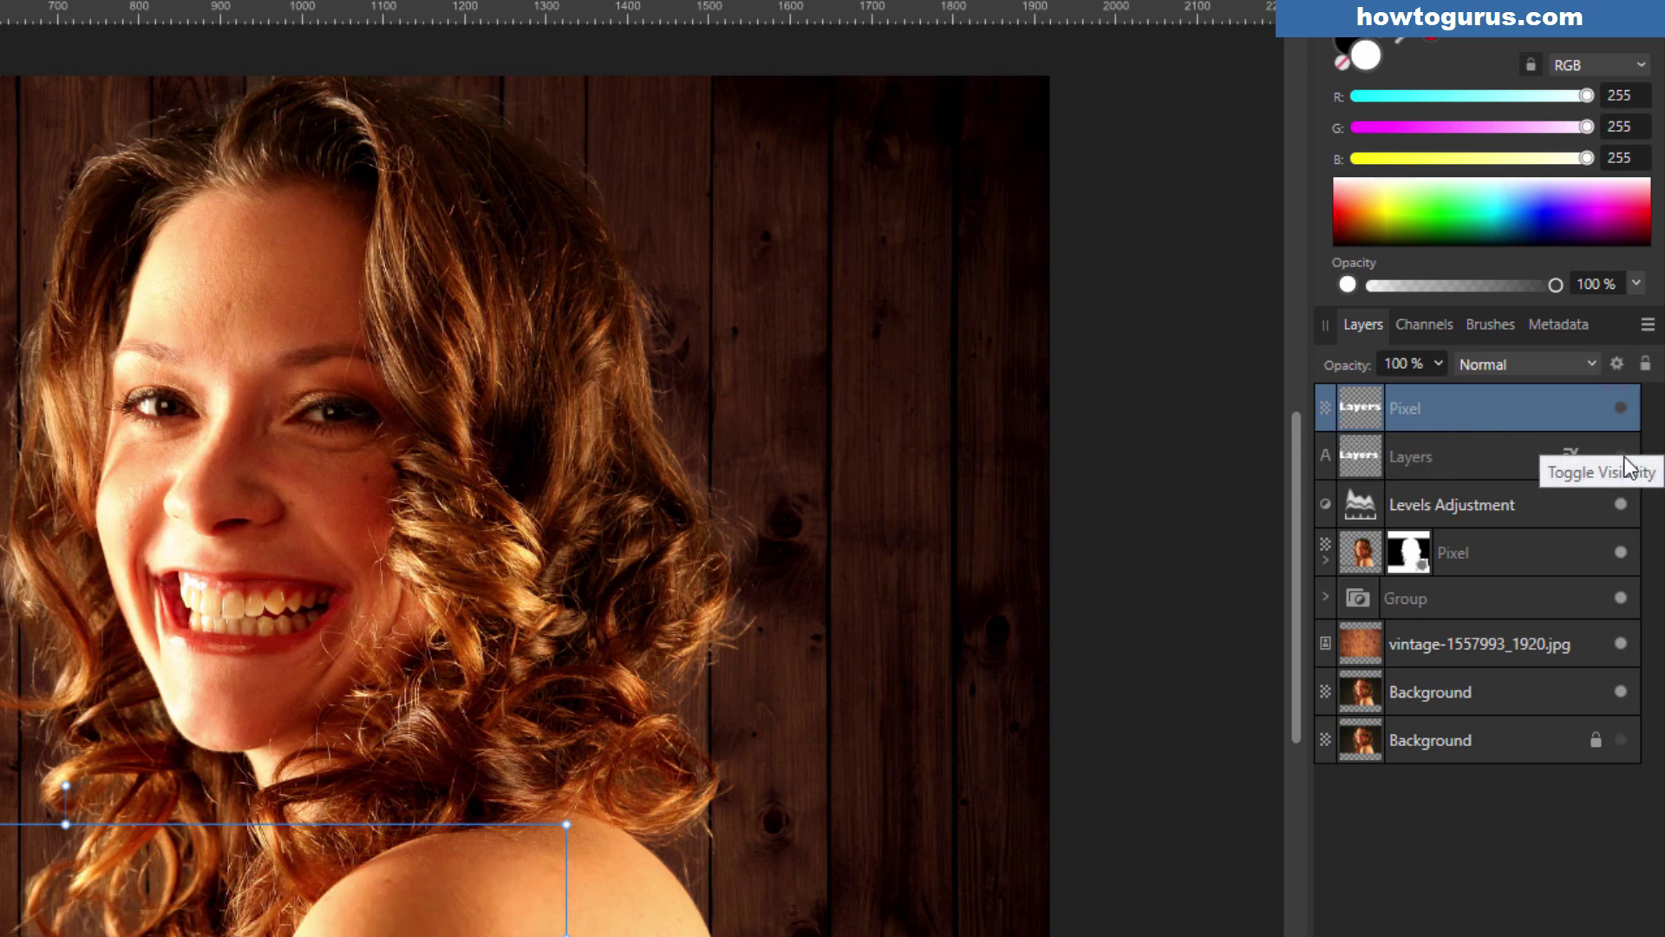
pyautogui.click(1621, 457)
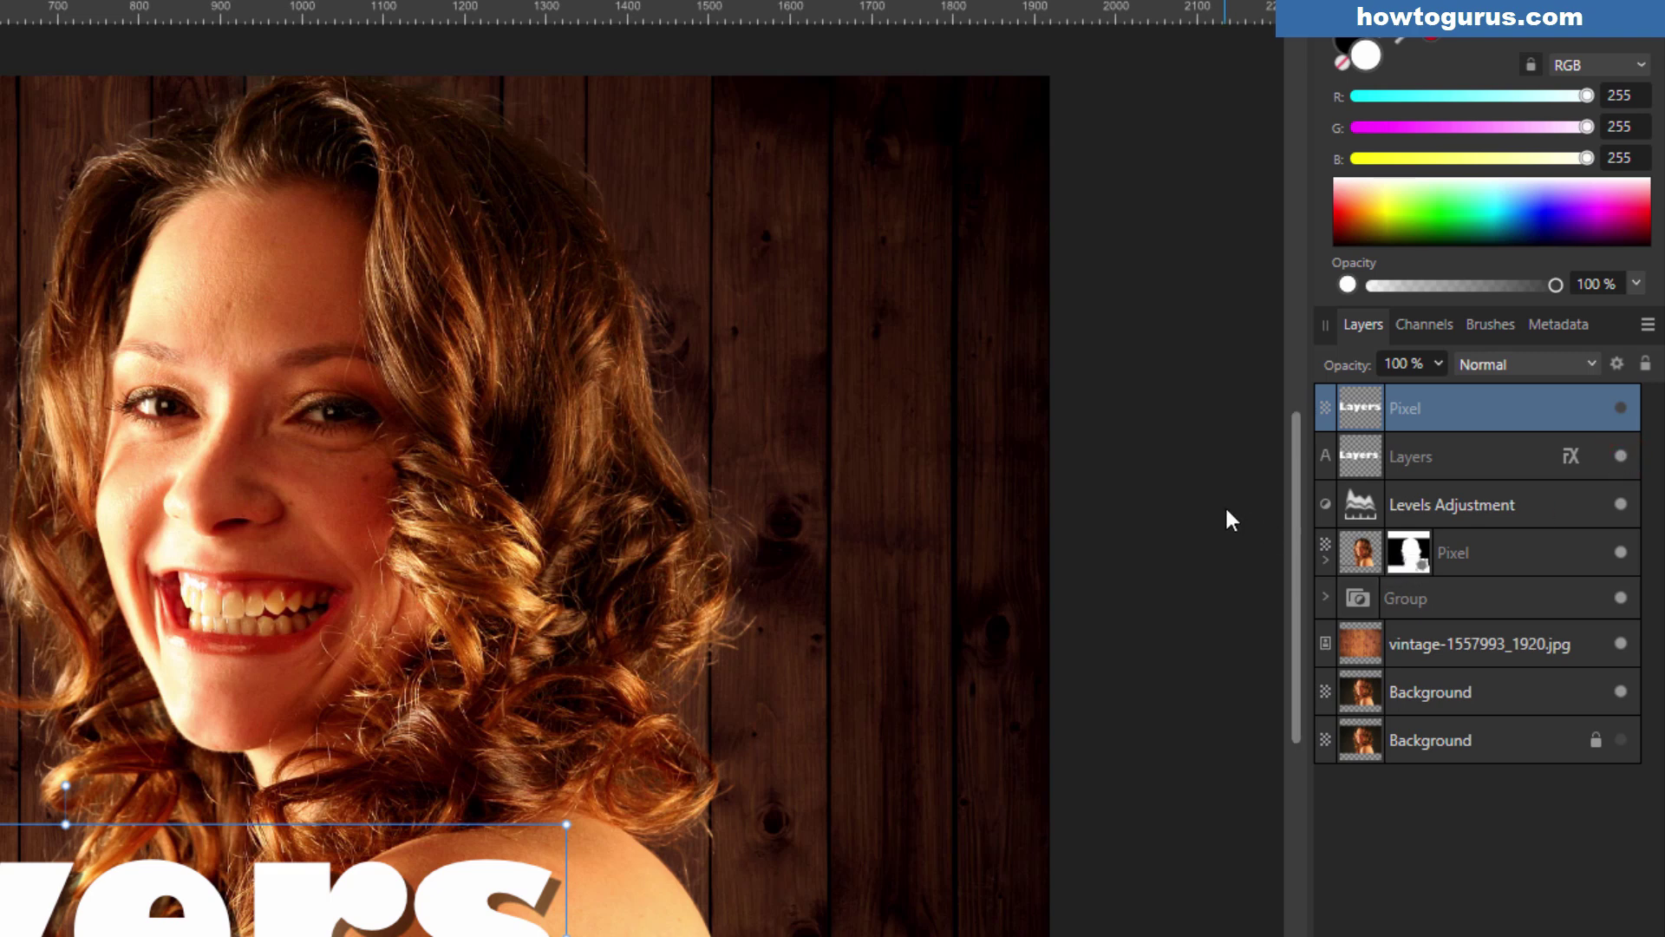
pyautogui.click(1481, 456)
pyautogui.click(1445, 456)
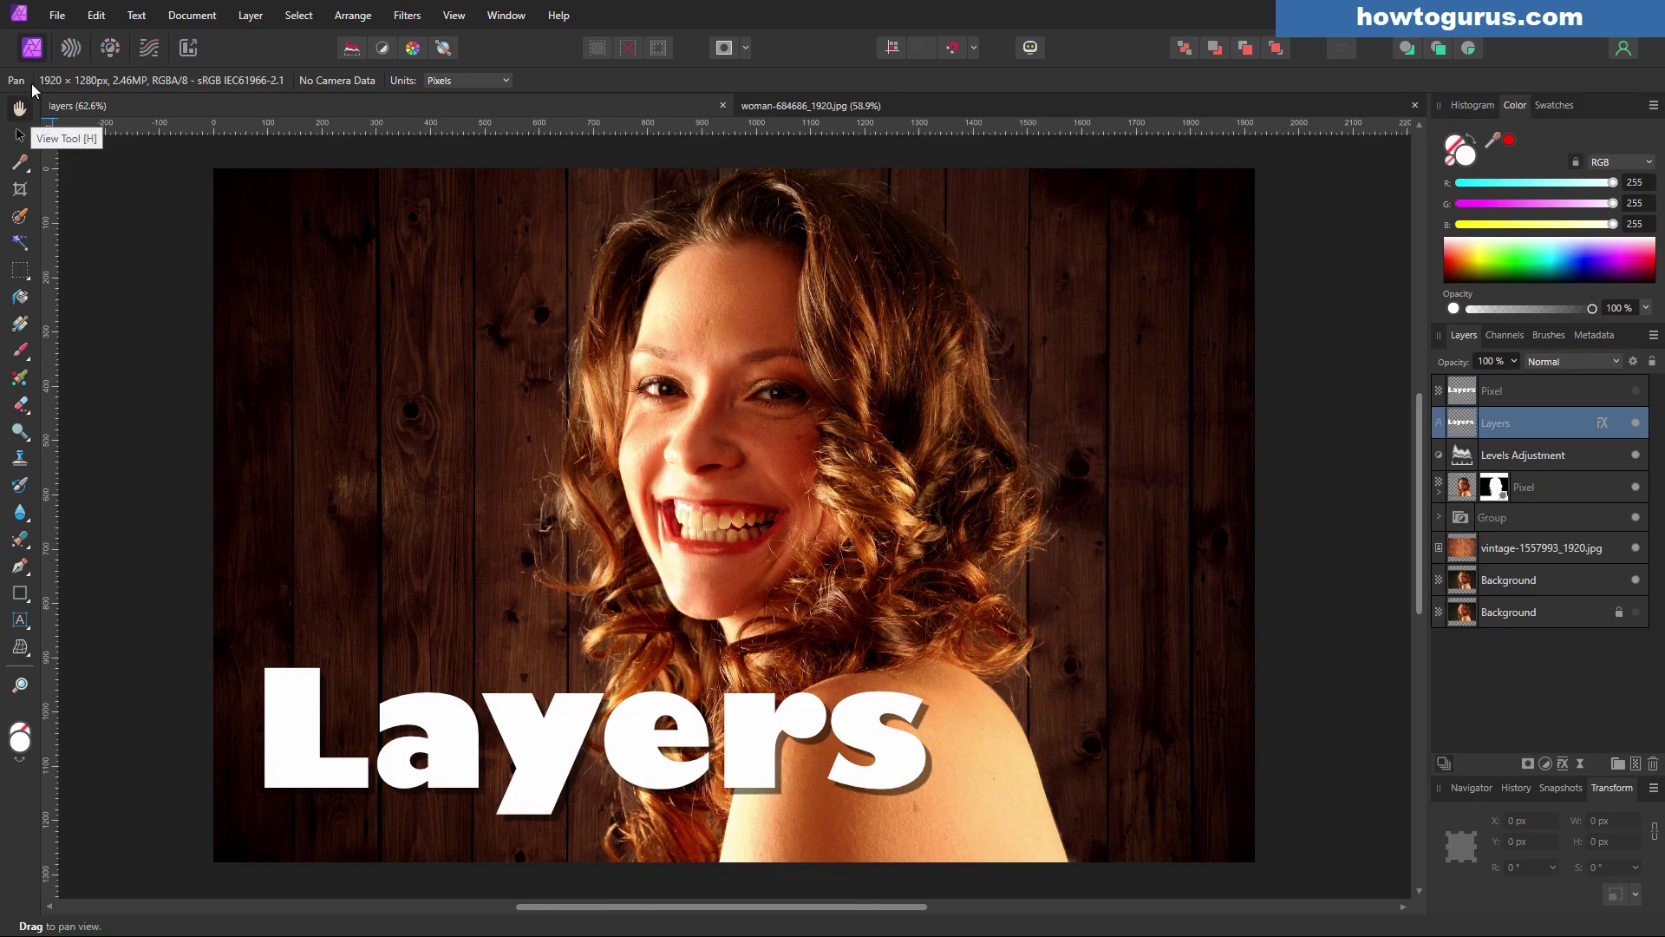
# - Open the recent image abstract-1780386_1920.png
pyautogui.click(57, 16)
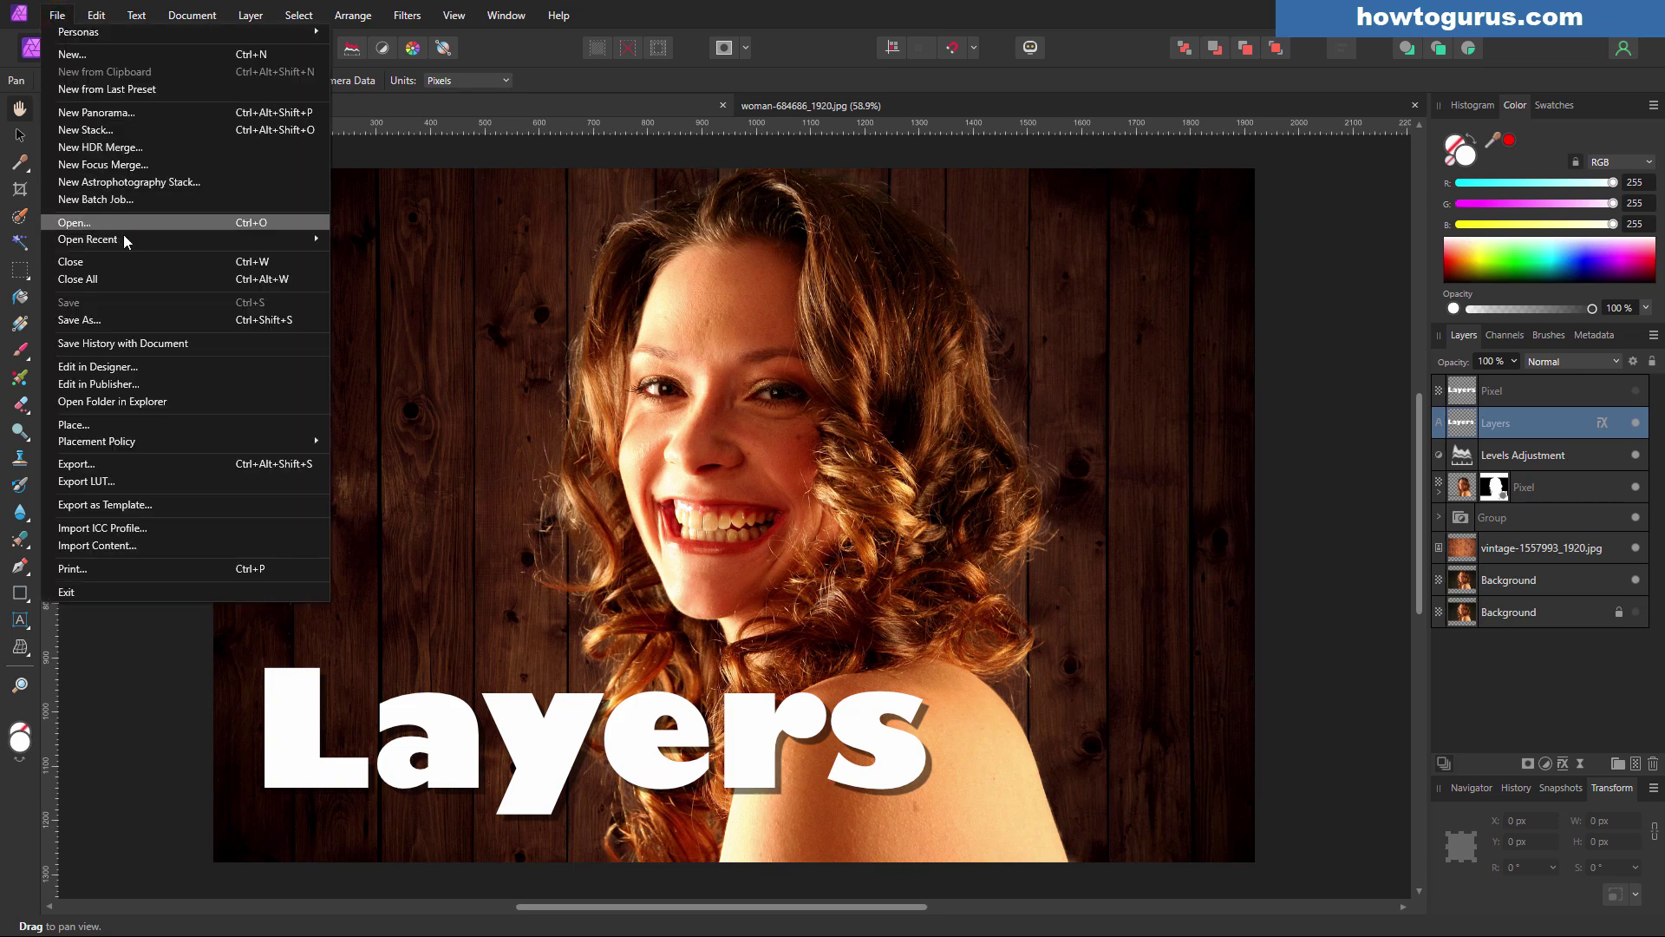
pyautogui.moveTo(128, 237)
pyautogui.click(487, 275)
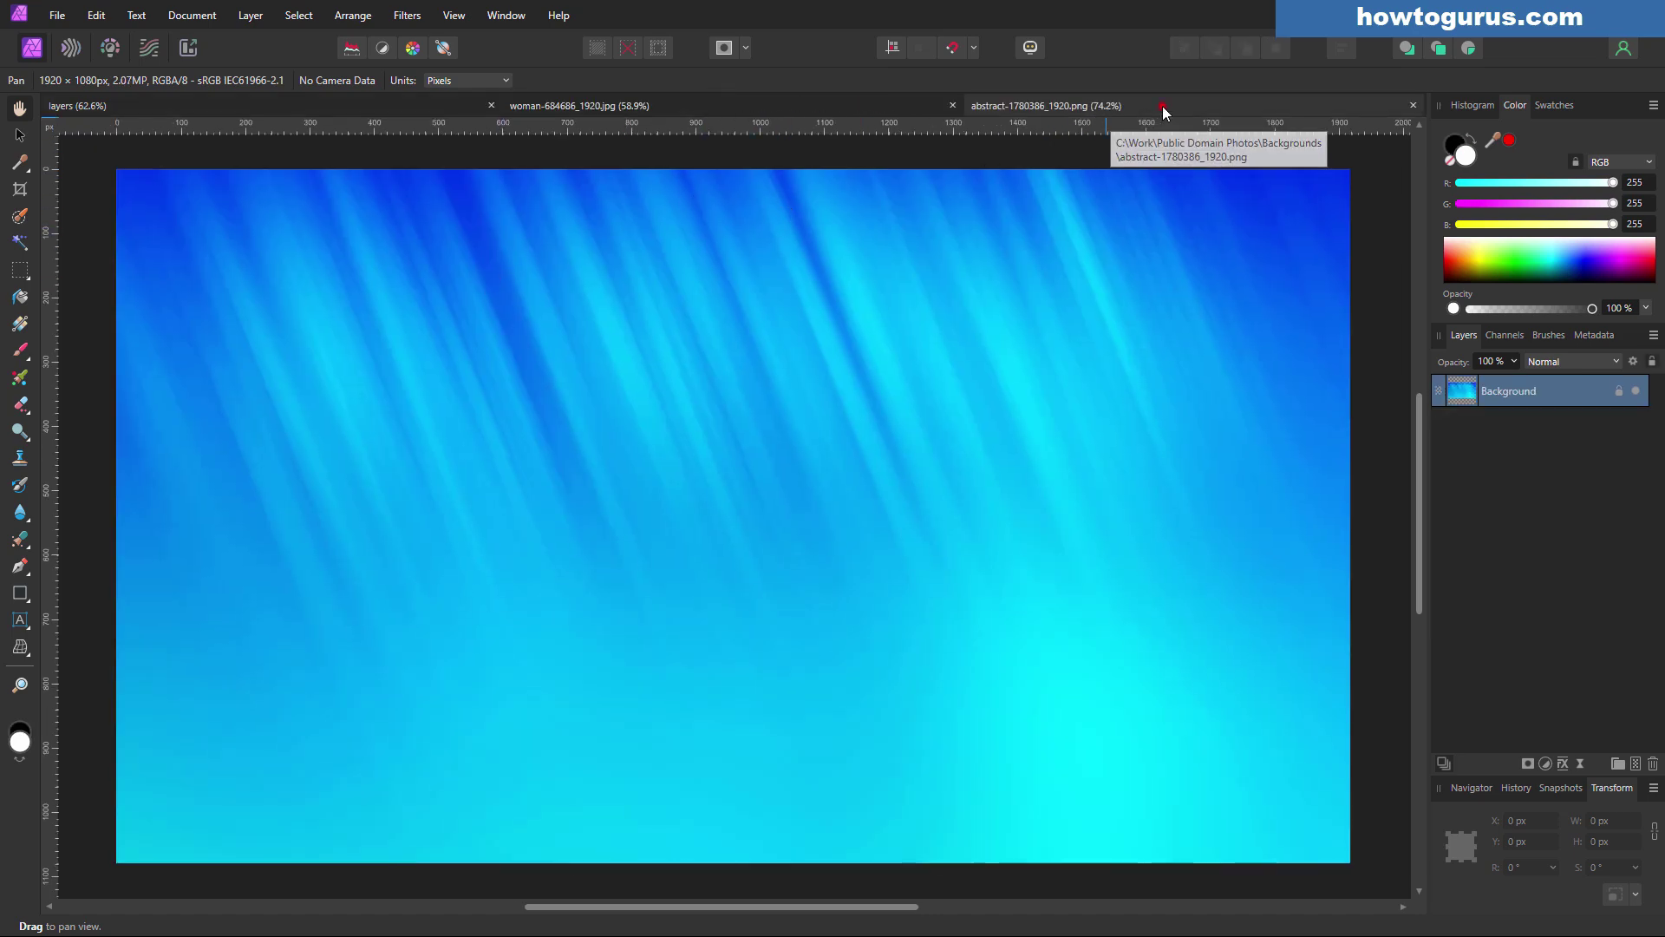
# - Copy the blue abstract image from its floated window into the layers document and close the floated window
pyautogui.moveTo(1162, 106); pyautogui.dragTo(669, 674)
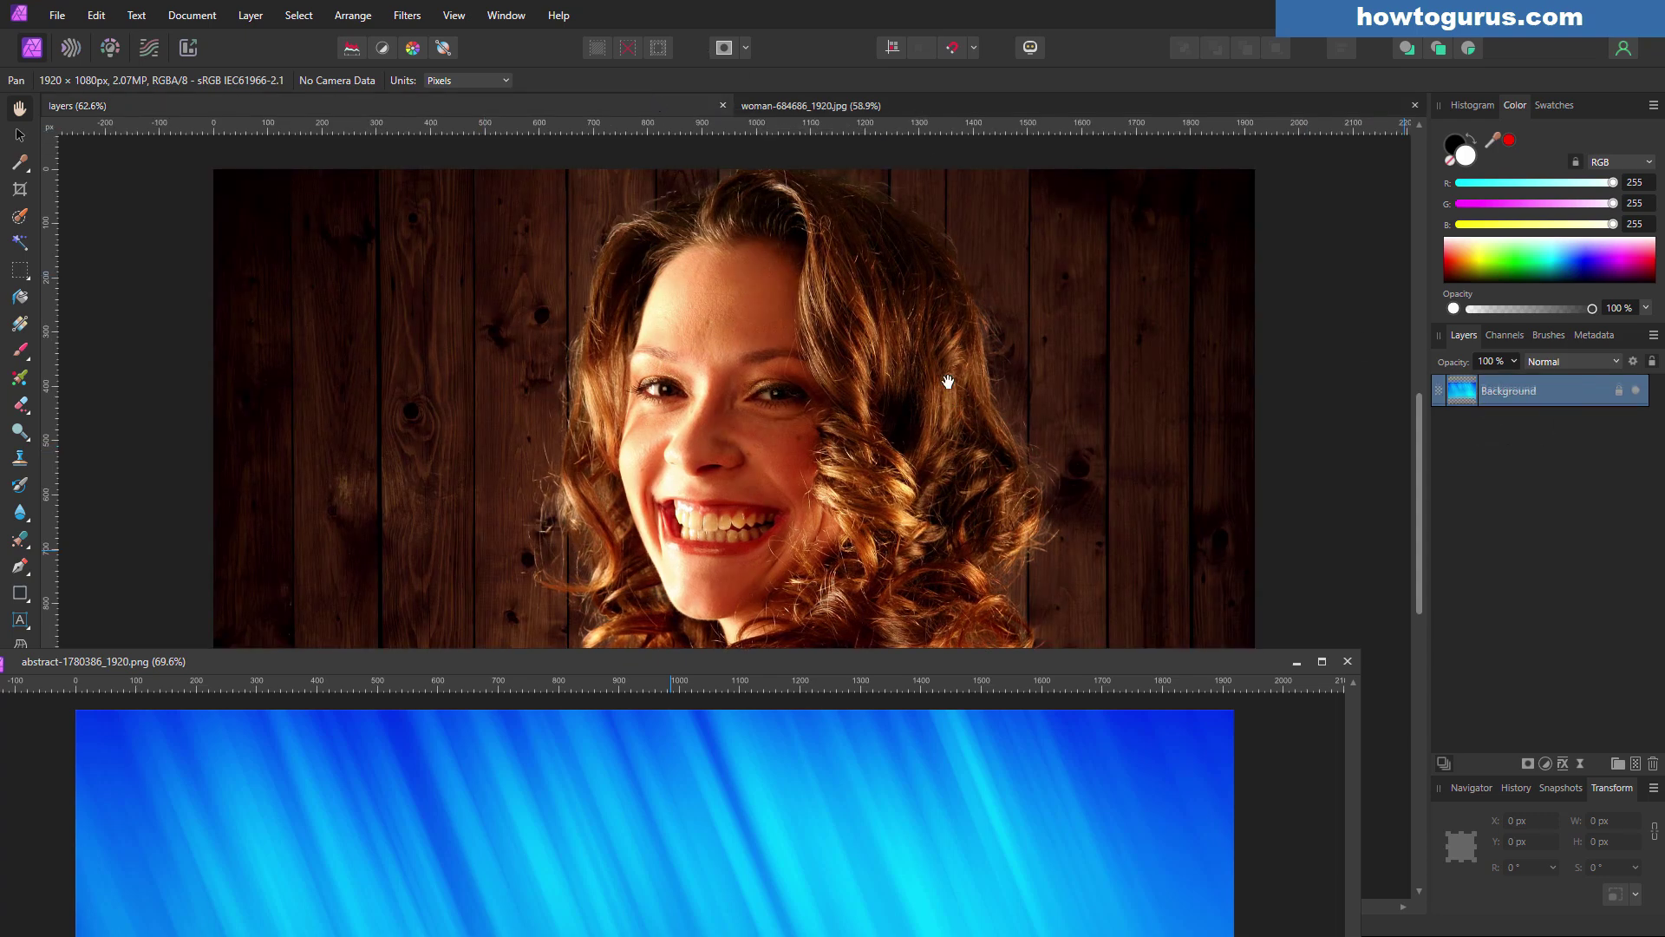
pyautogui.moveTo(949, 384); pyautogui.dragTo(949, 384)
pyautogui.click(1347, 661)
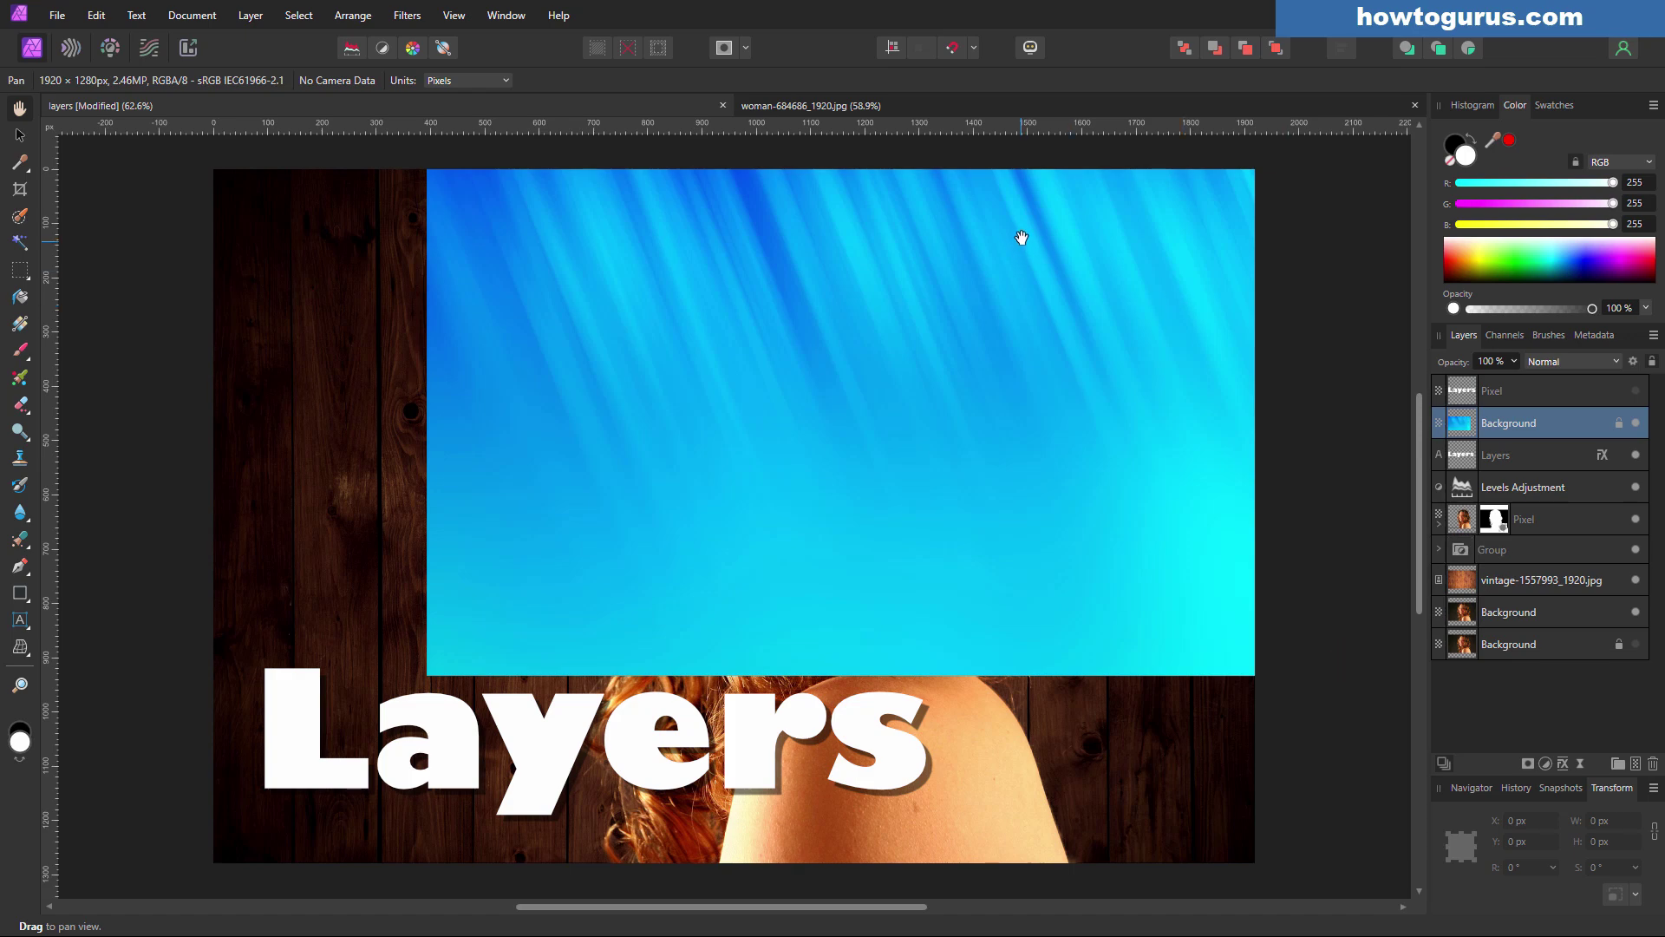
# - Unlock the blue Background layer and move it down over the Layers text in the lower part of the canvas
pyautogui.press('v')
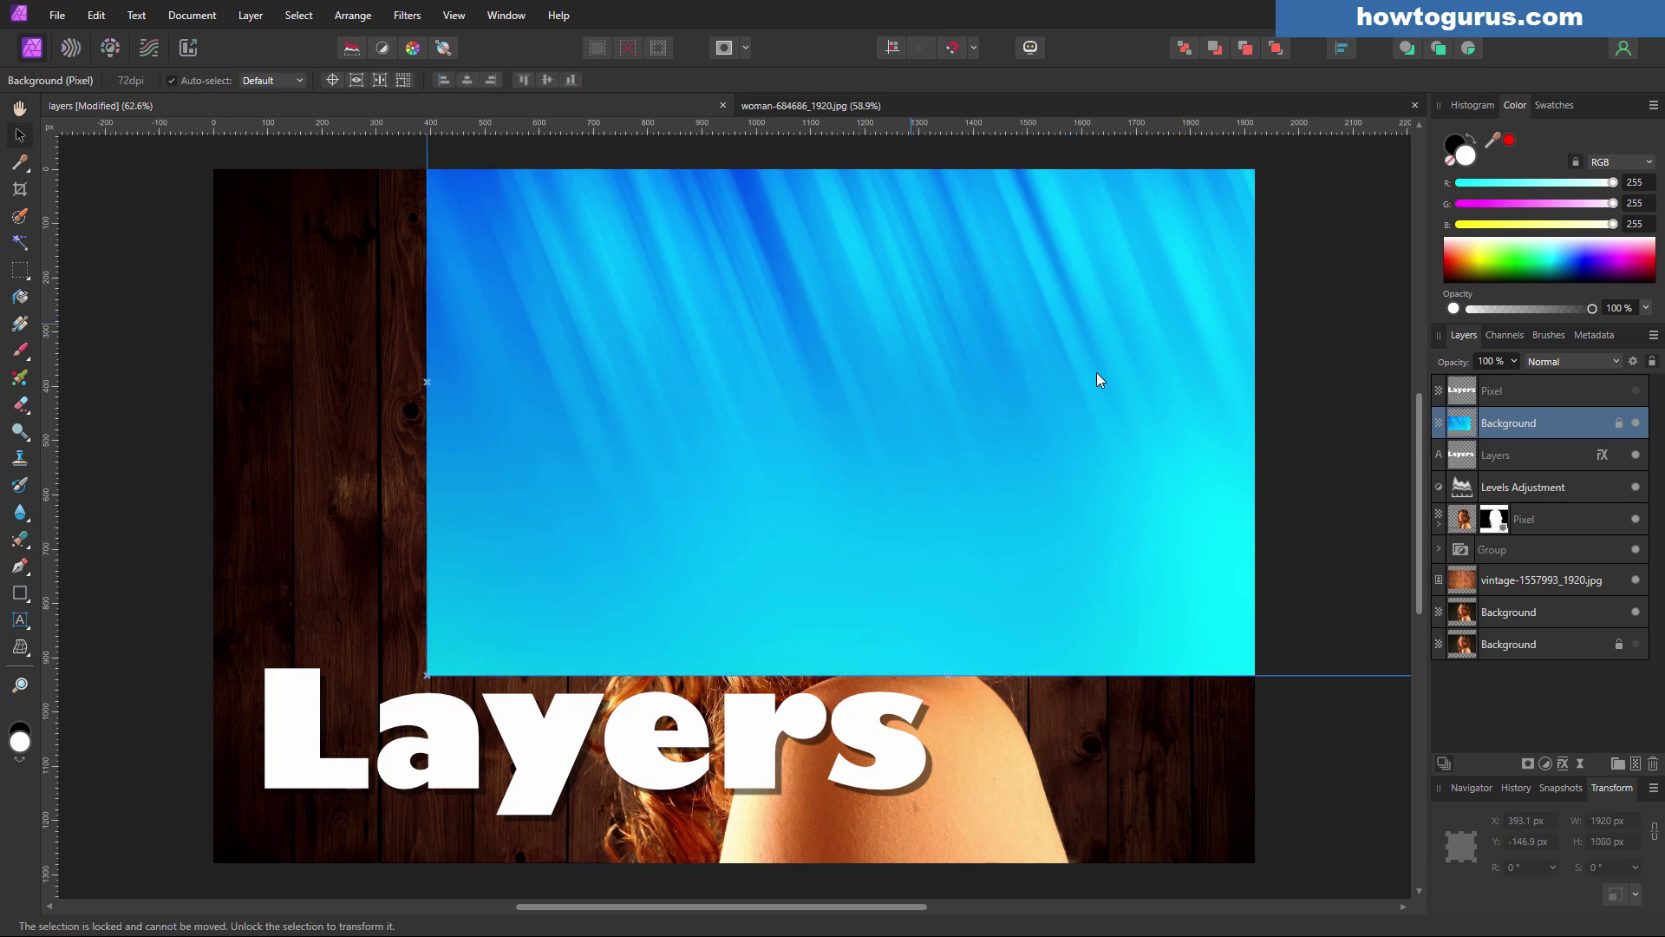
pyautogui.click(1619, 424)
pyautogui.moveTo(1004, 288); pyautogui.dragTo(718, 762)
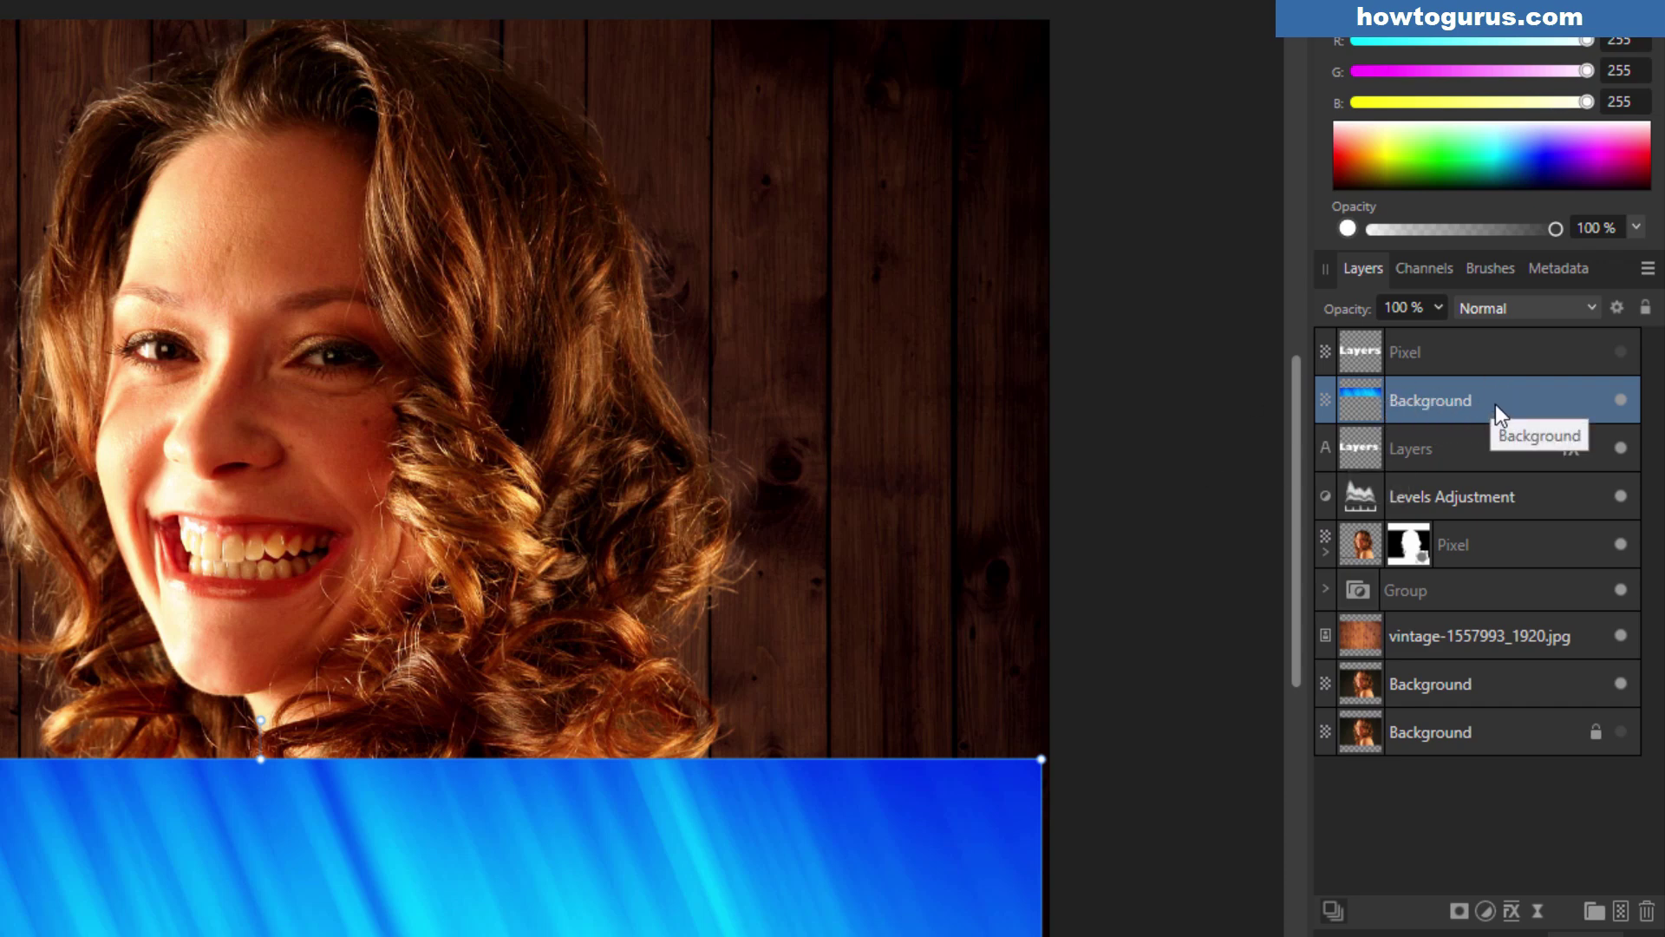
# - Place the blue Background layer directly beneath the Layers text layer and apply the text as a mask with Mask to Below
pyautogui.moveTo(1487, 397); pyautogui.dragTo(1466, 472)
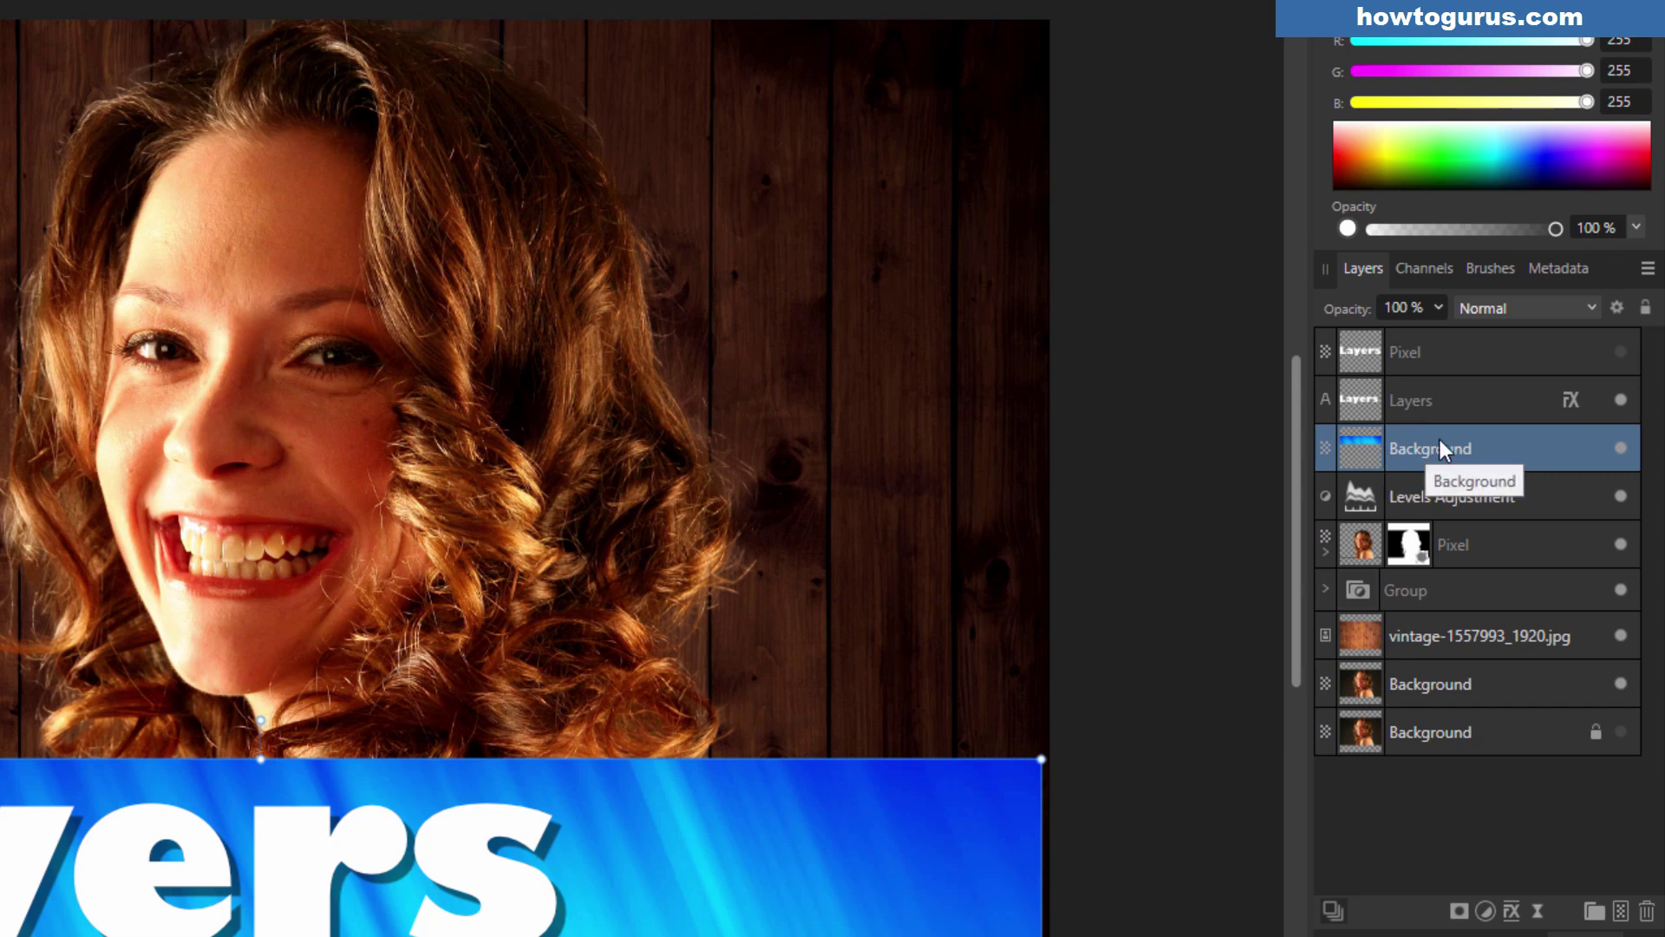
pyautogui.click(1463, 402)
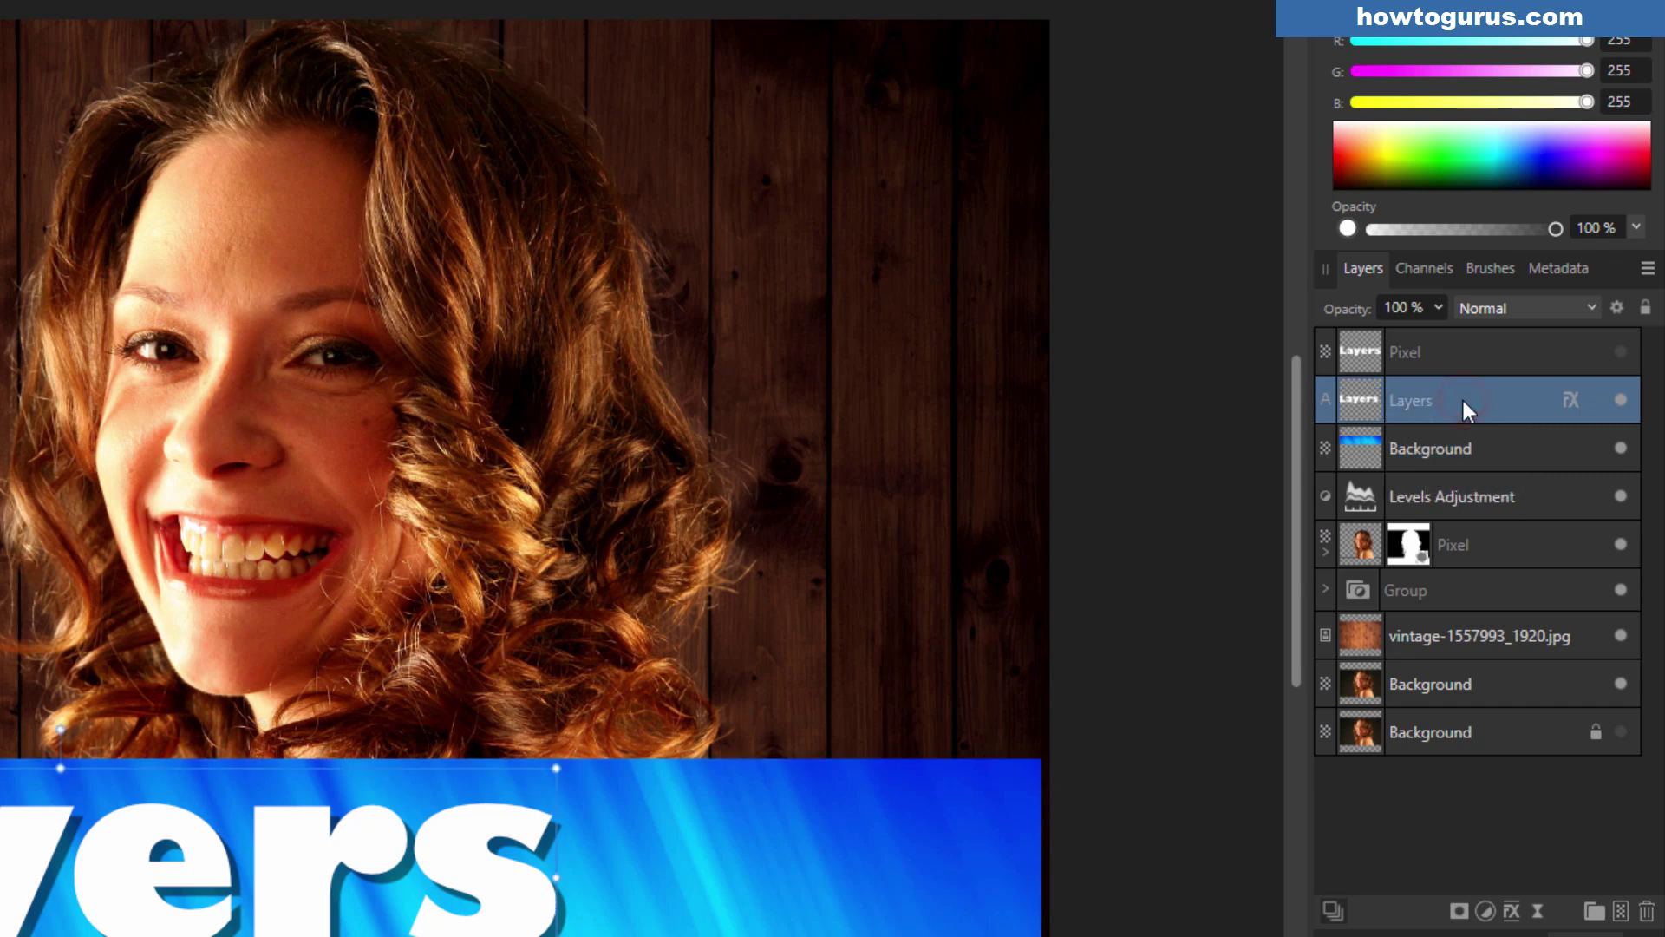
pyautogui.rightClick(1459, 403)
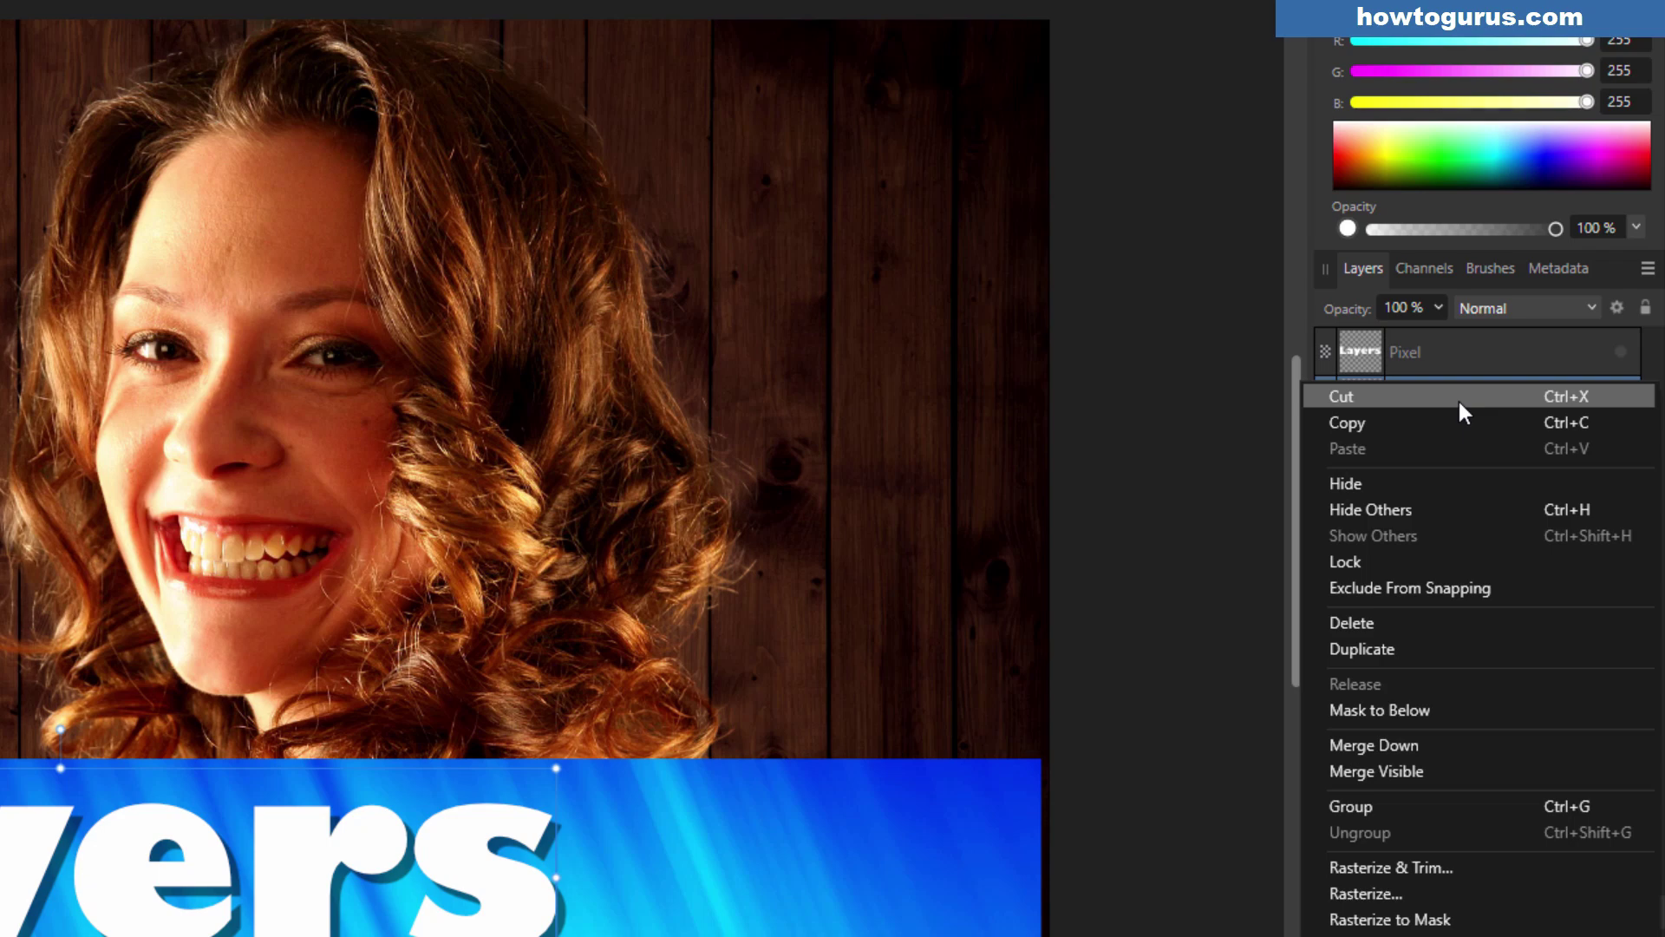
pyautogui.click(1397, 707)
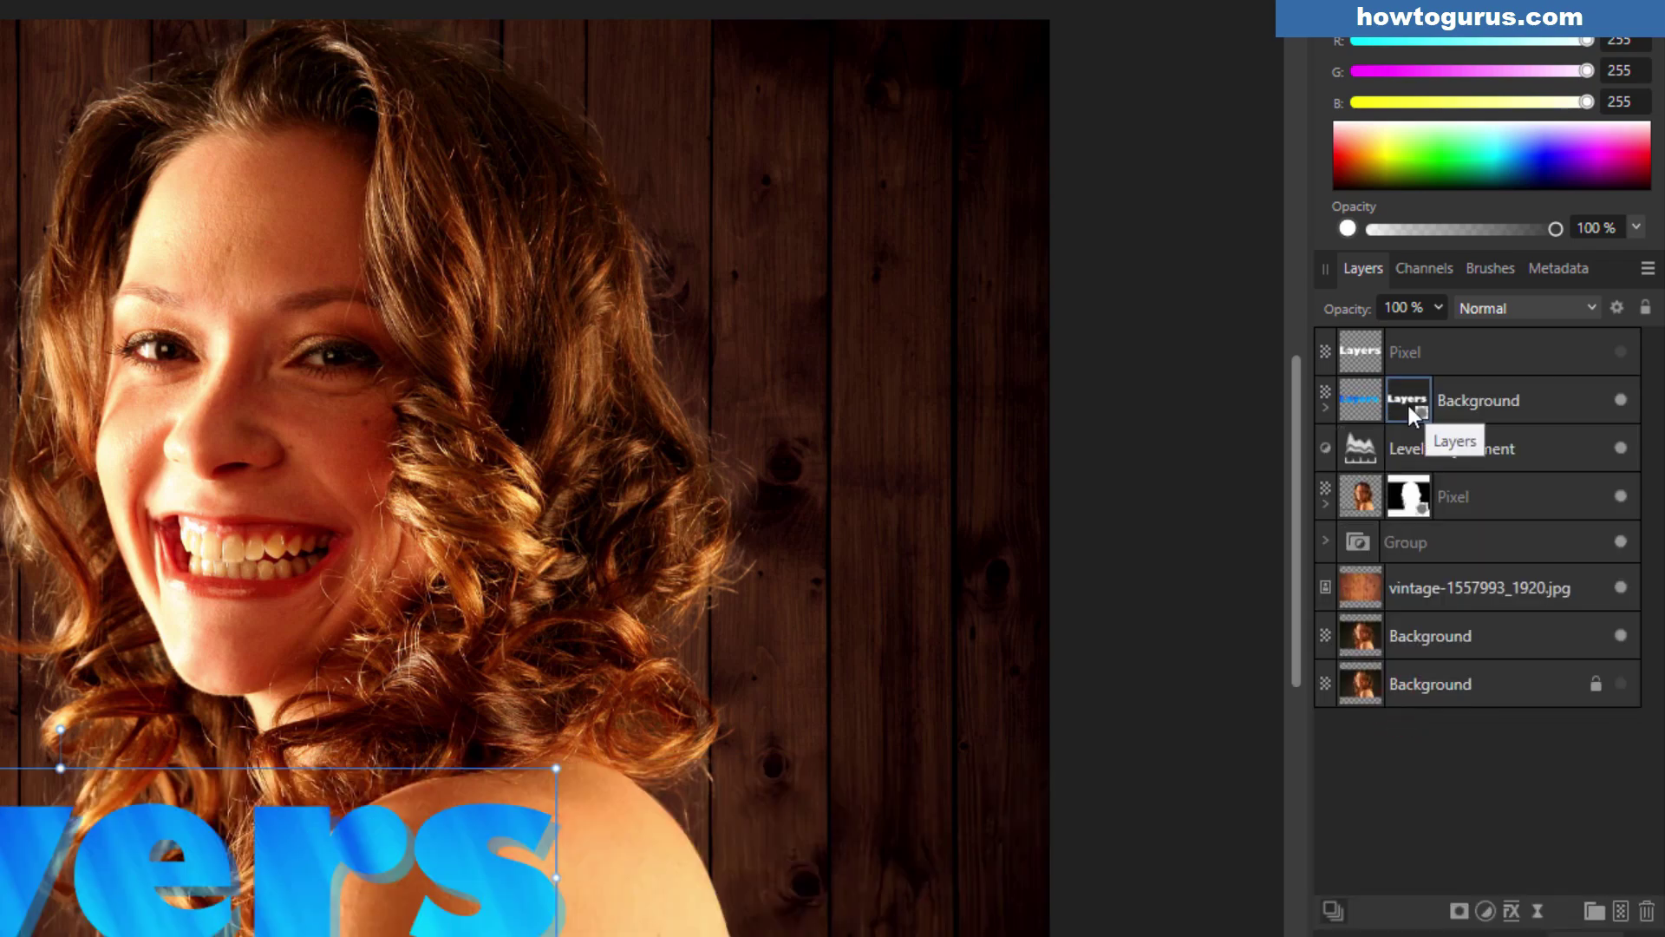
# - Examine the text mask nested in the blue Background layer, then undo the masking
pyautogui.click(1325, 406)
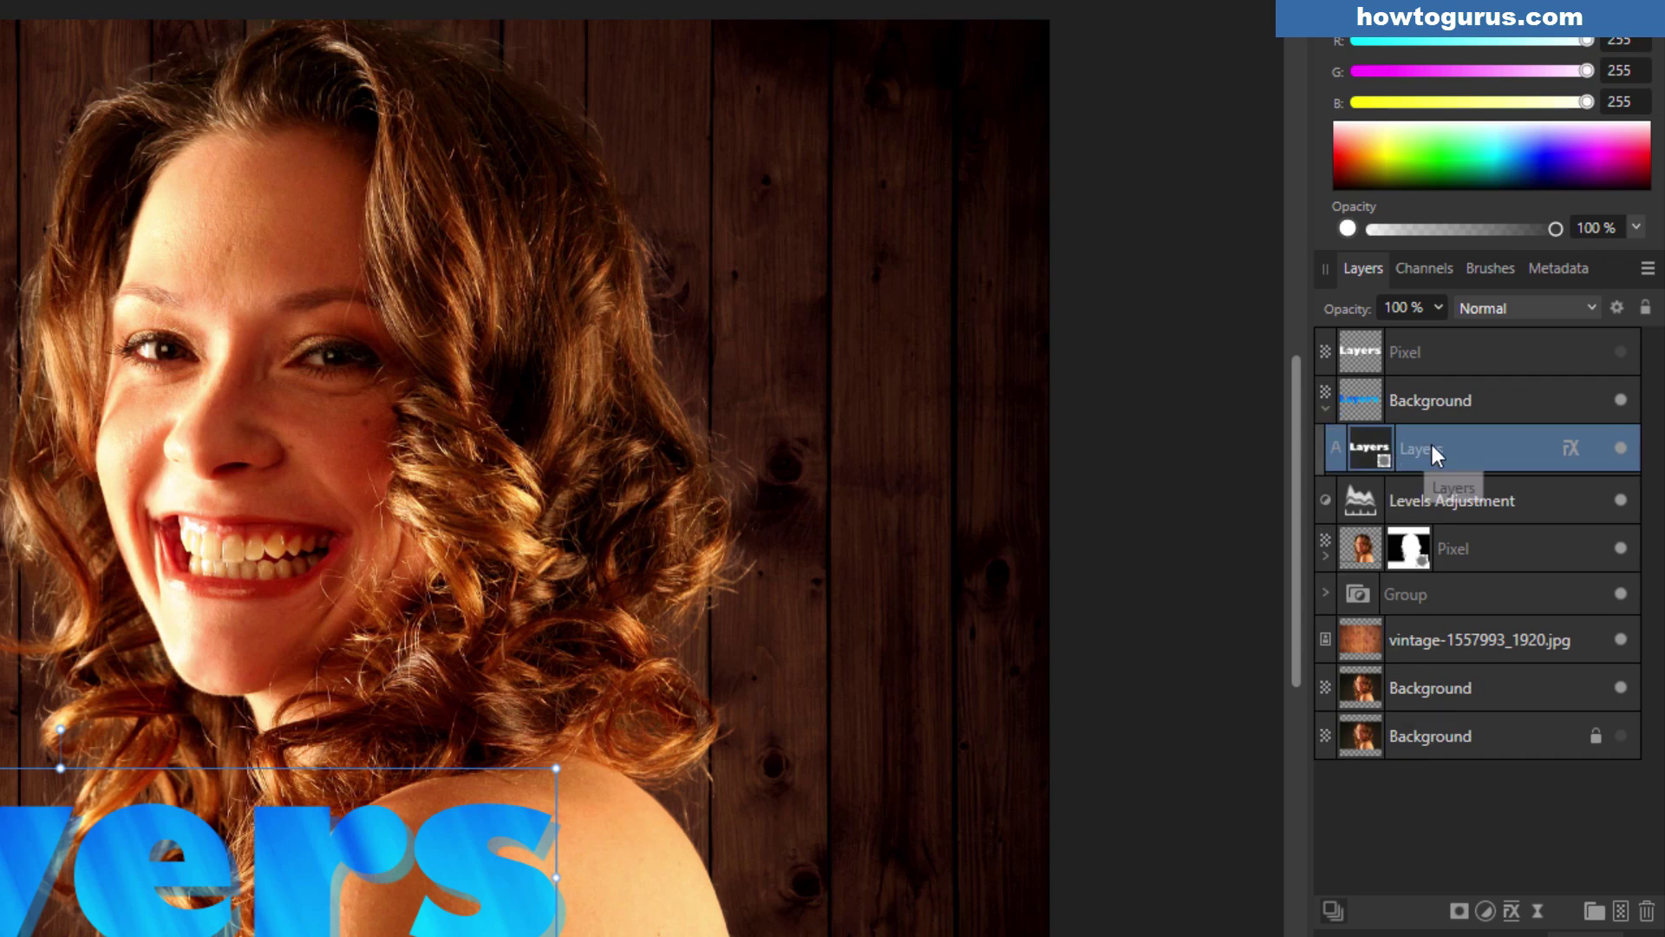
pyautogui.click(1325, 406)
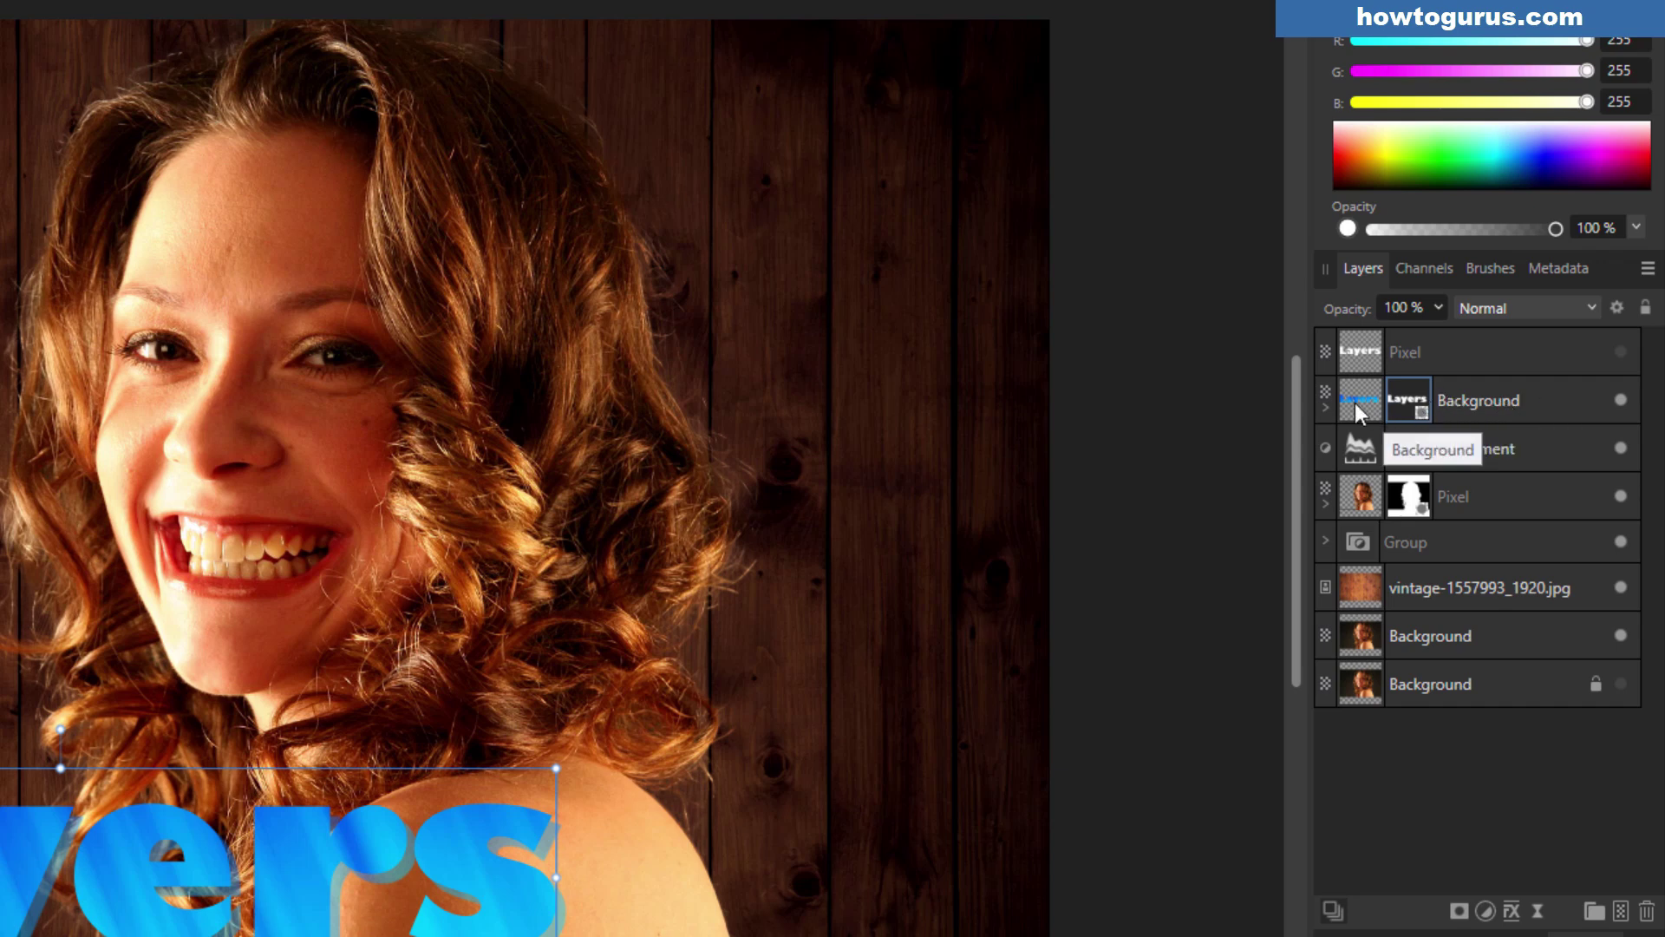
pyautogui.hotkey('ctrl', 'z')
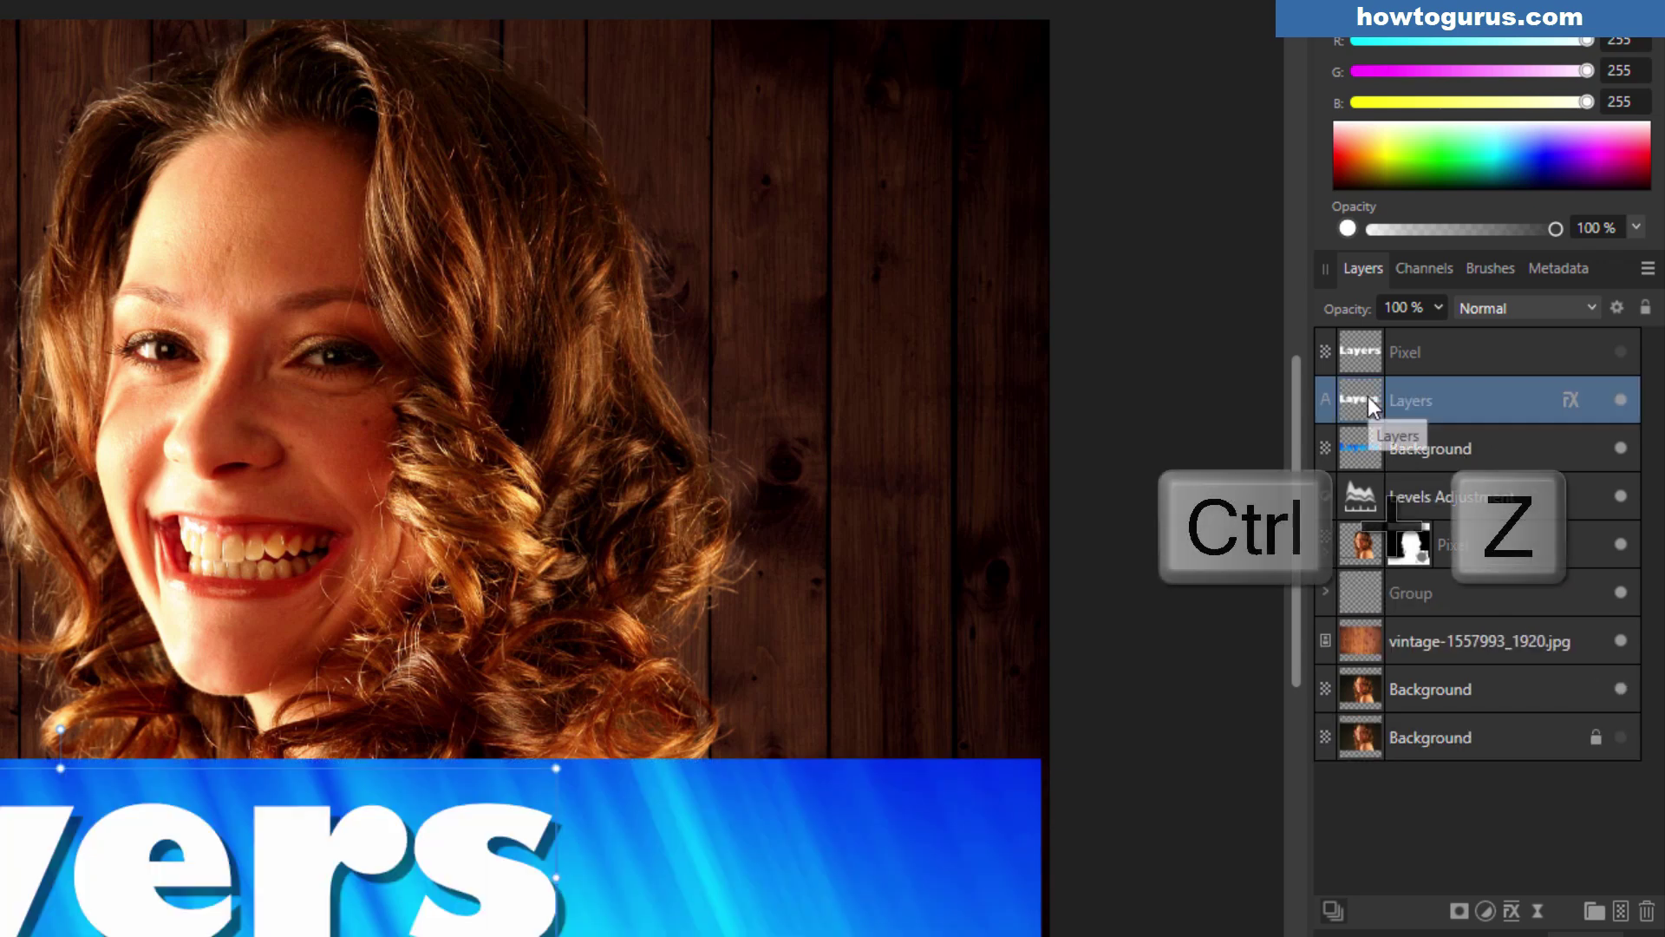
# - Move the blue Background layer above the Layers text layer and apply it as a mask with Mask to Below
pyautogui.click(1511, 446)
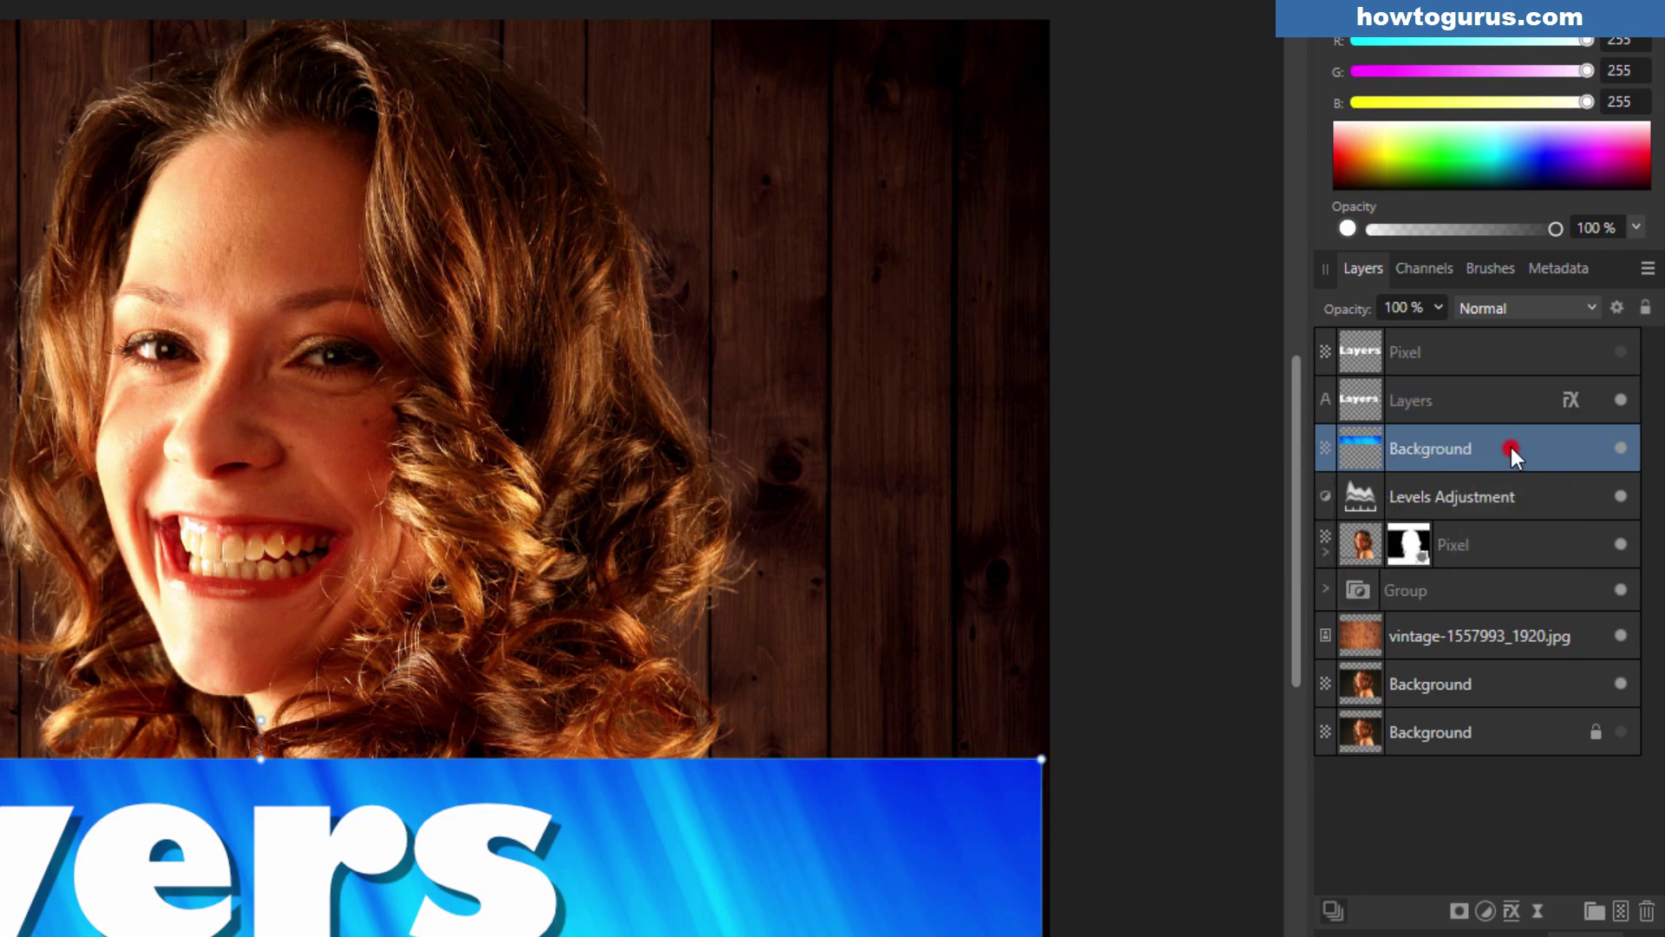
pyautogui.moveTo(1511, 446); pyautogui.dragTo(1501, 373)
pyautogui.rightClick(1503, 382)
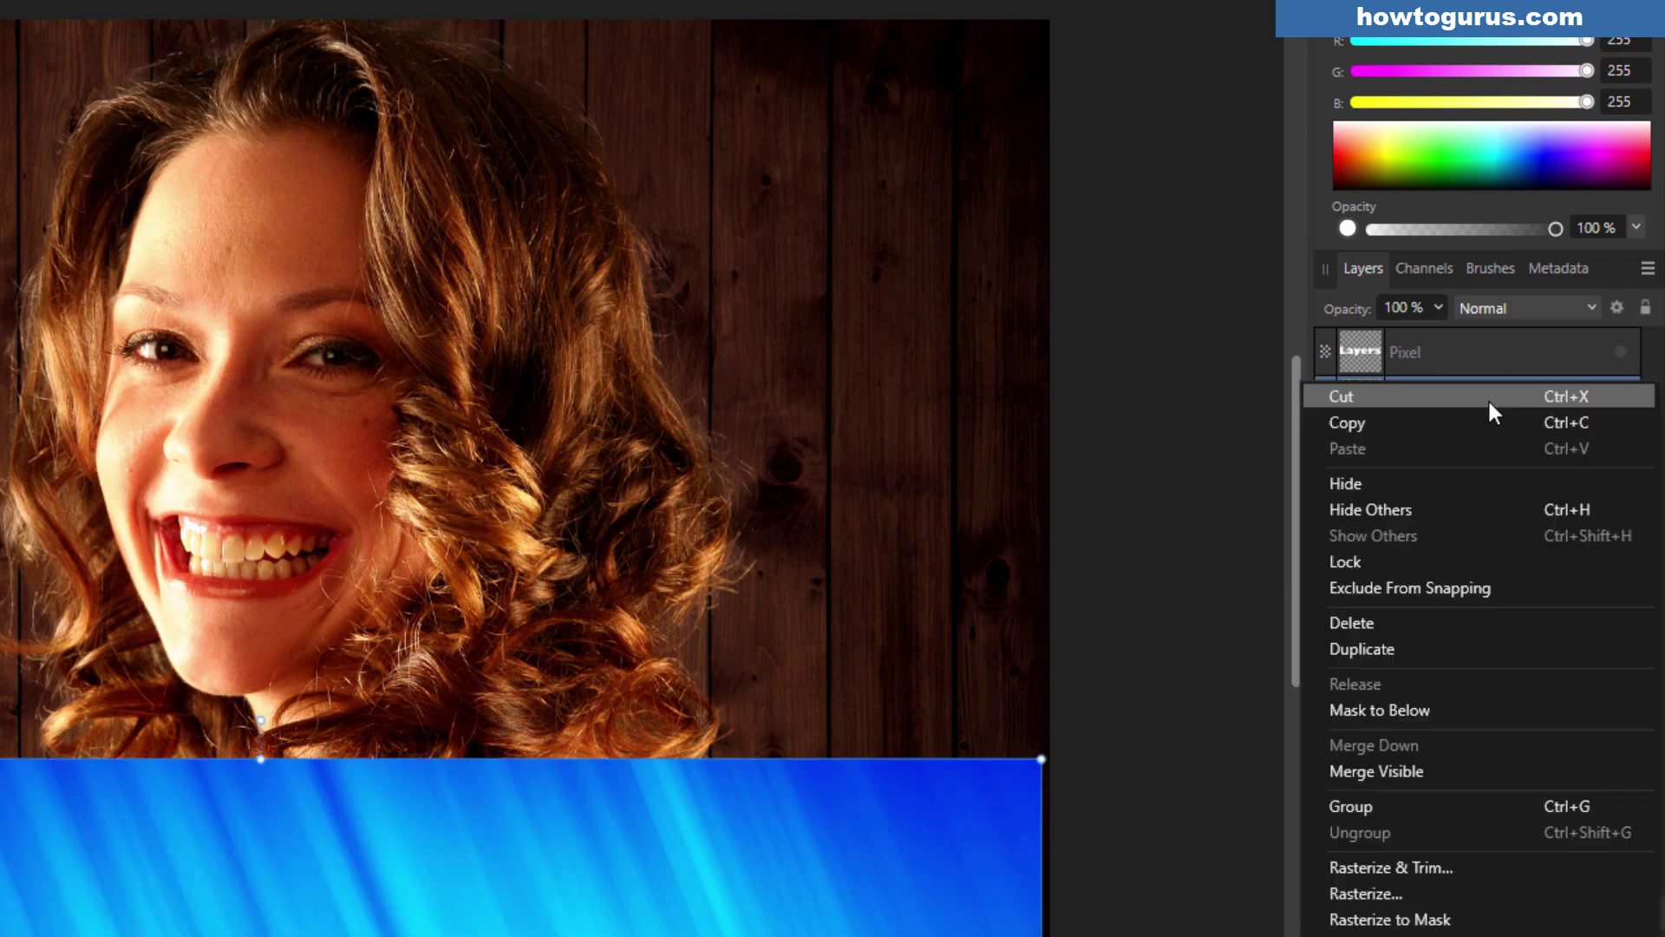
pyautogui.click(1459, 708)
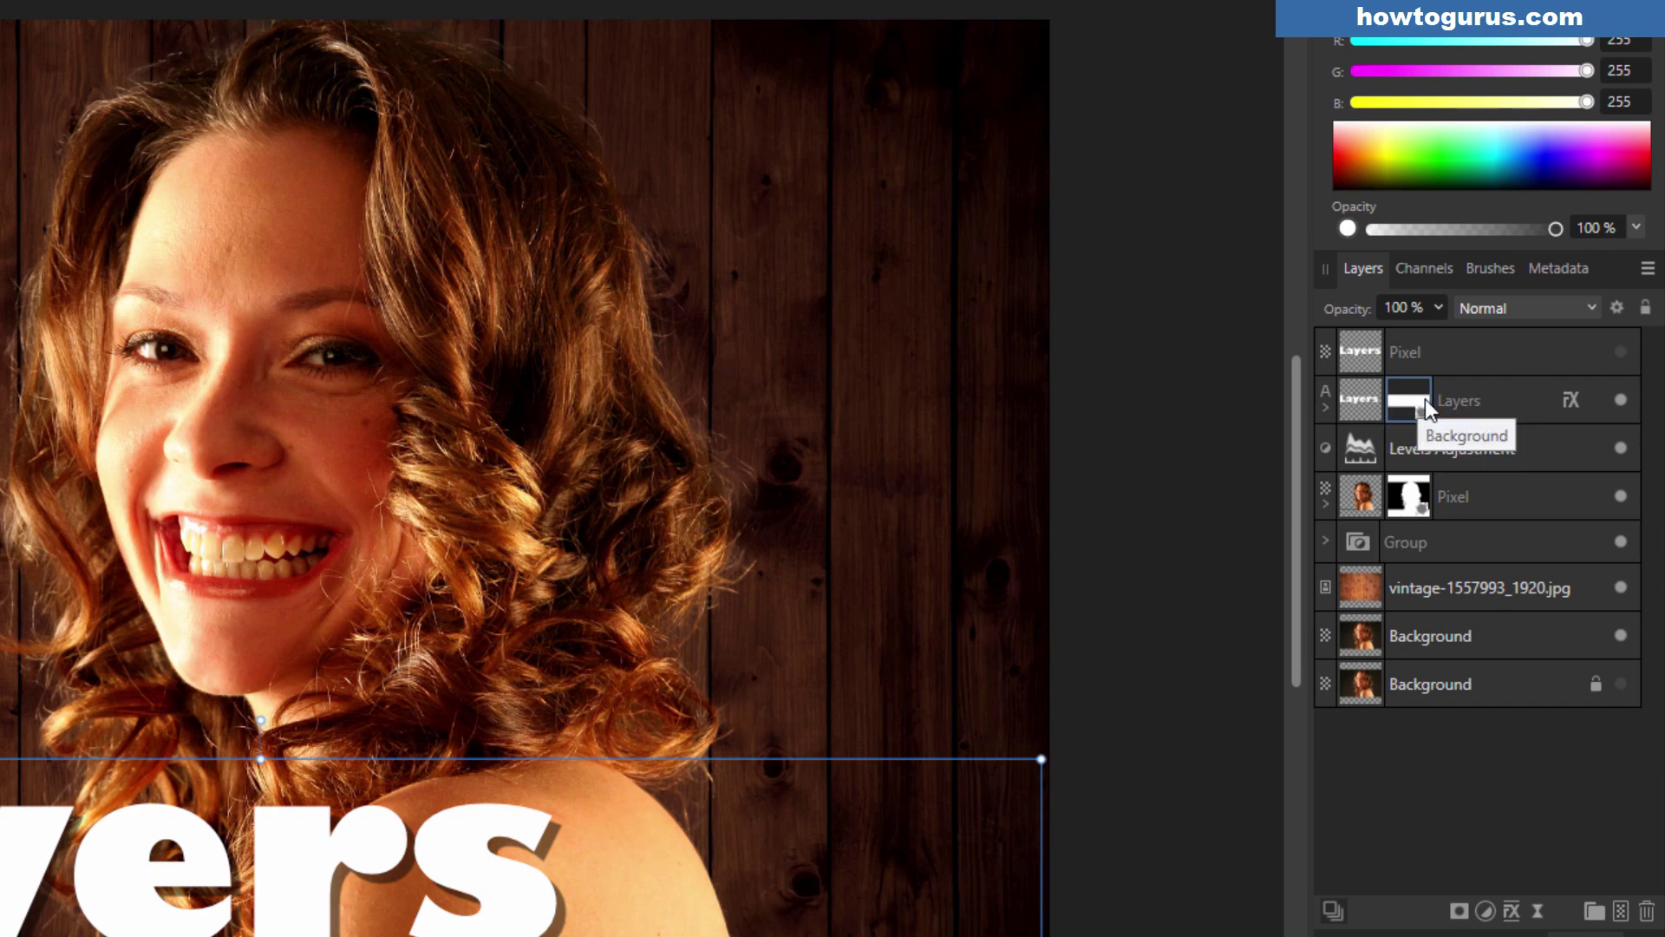
# - Undo masking the text with the blue Background layer and keep that layer selected
pyautogui.hotkey('ctrl', 'z')
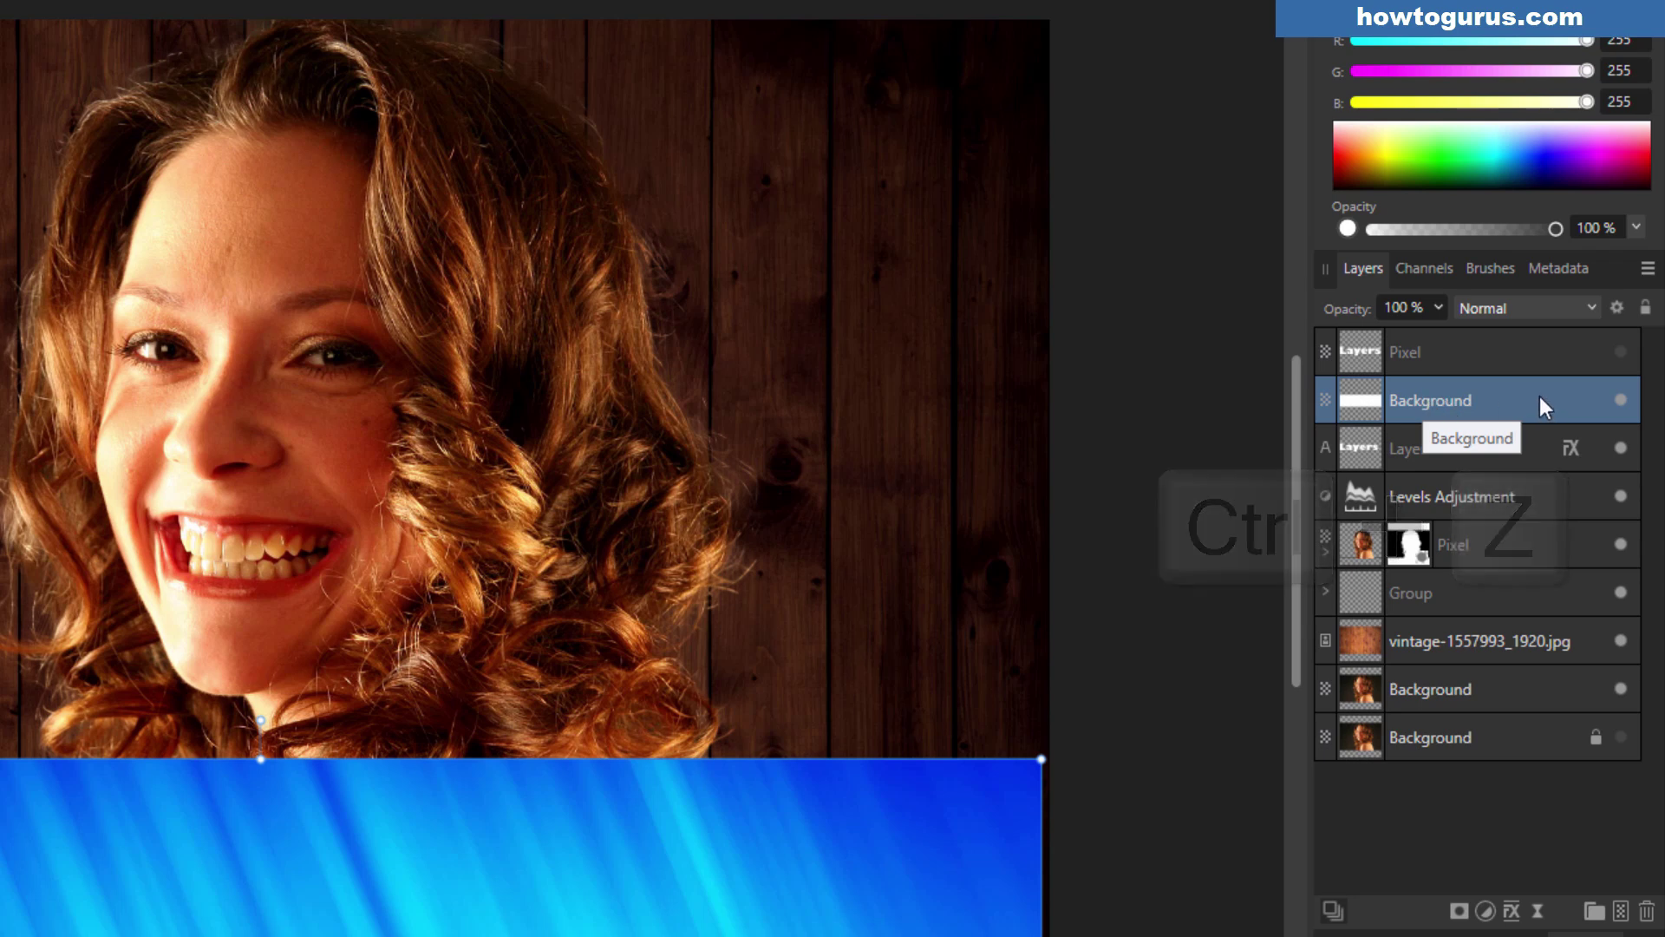
pyautogui.doubleClick(1537, 397)
pyautogui.click(1514, 411)
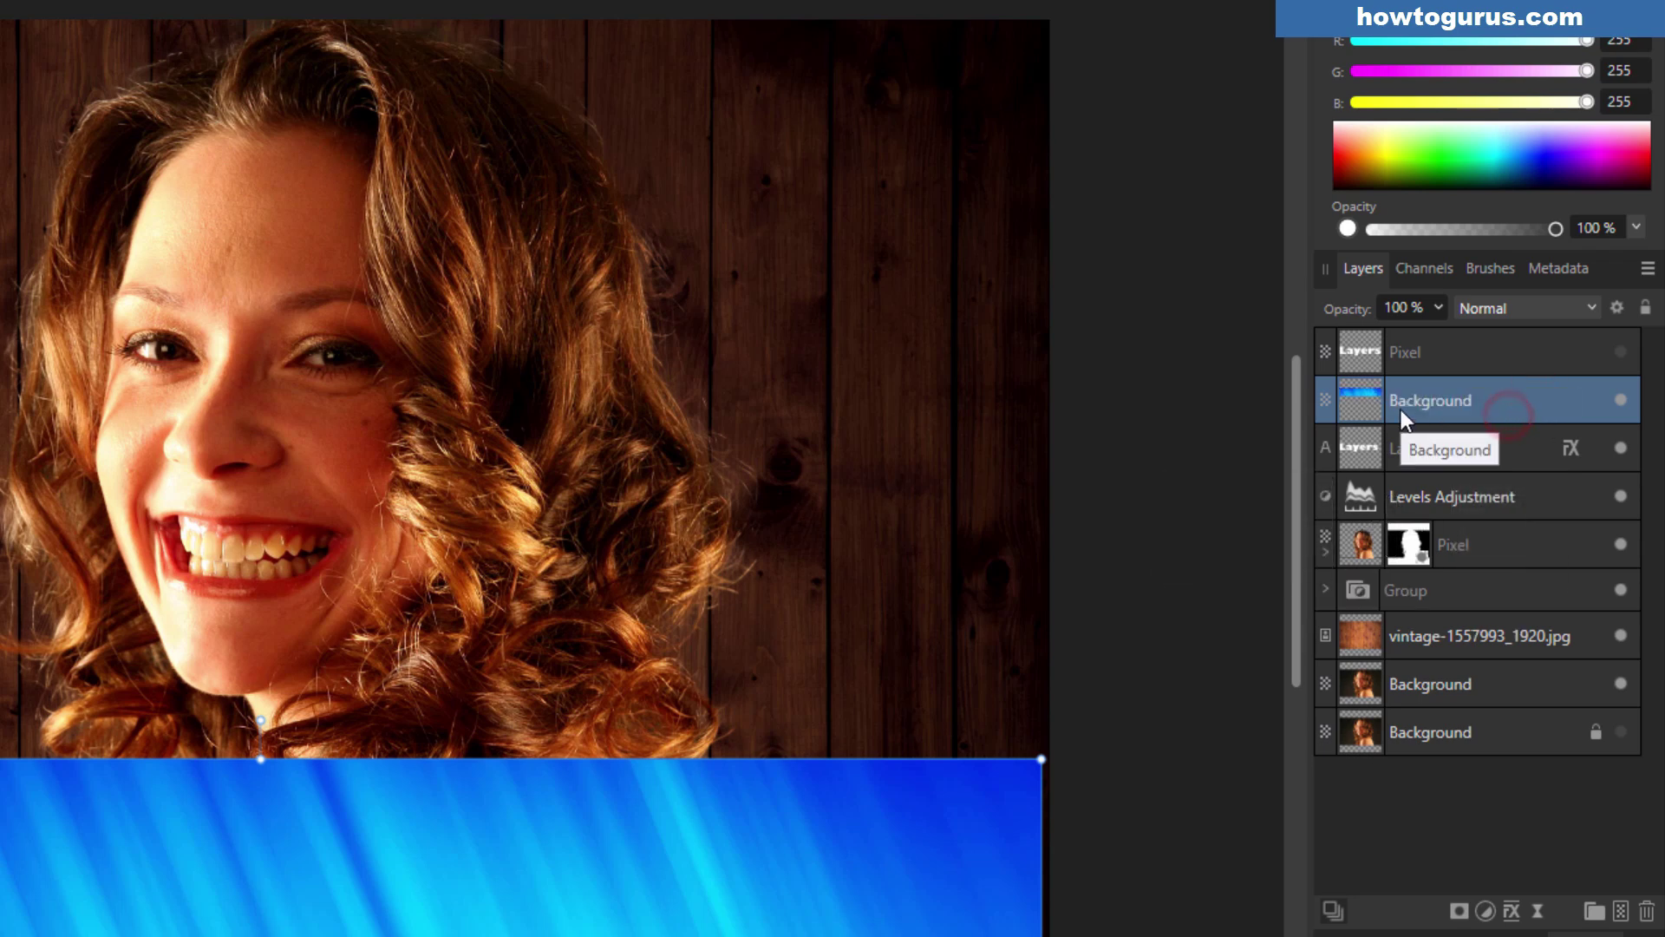
# - Move the blue Background layer beneath the Layers text layer, try masking it with the text using Mask to Below, and undo the mask
pyautogui.moveTo(1417, 388); pyautogui.dragTo(1422, 456)
pyautogui.click(1505, 399)
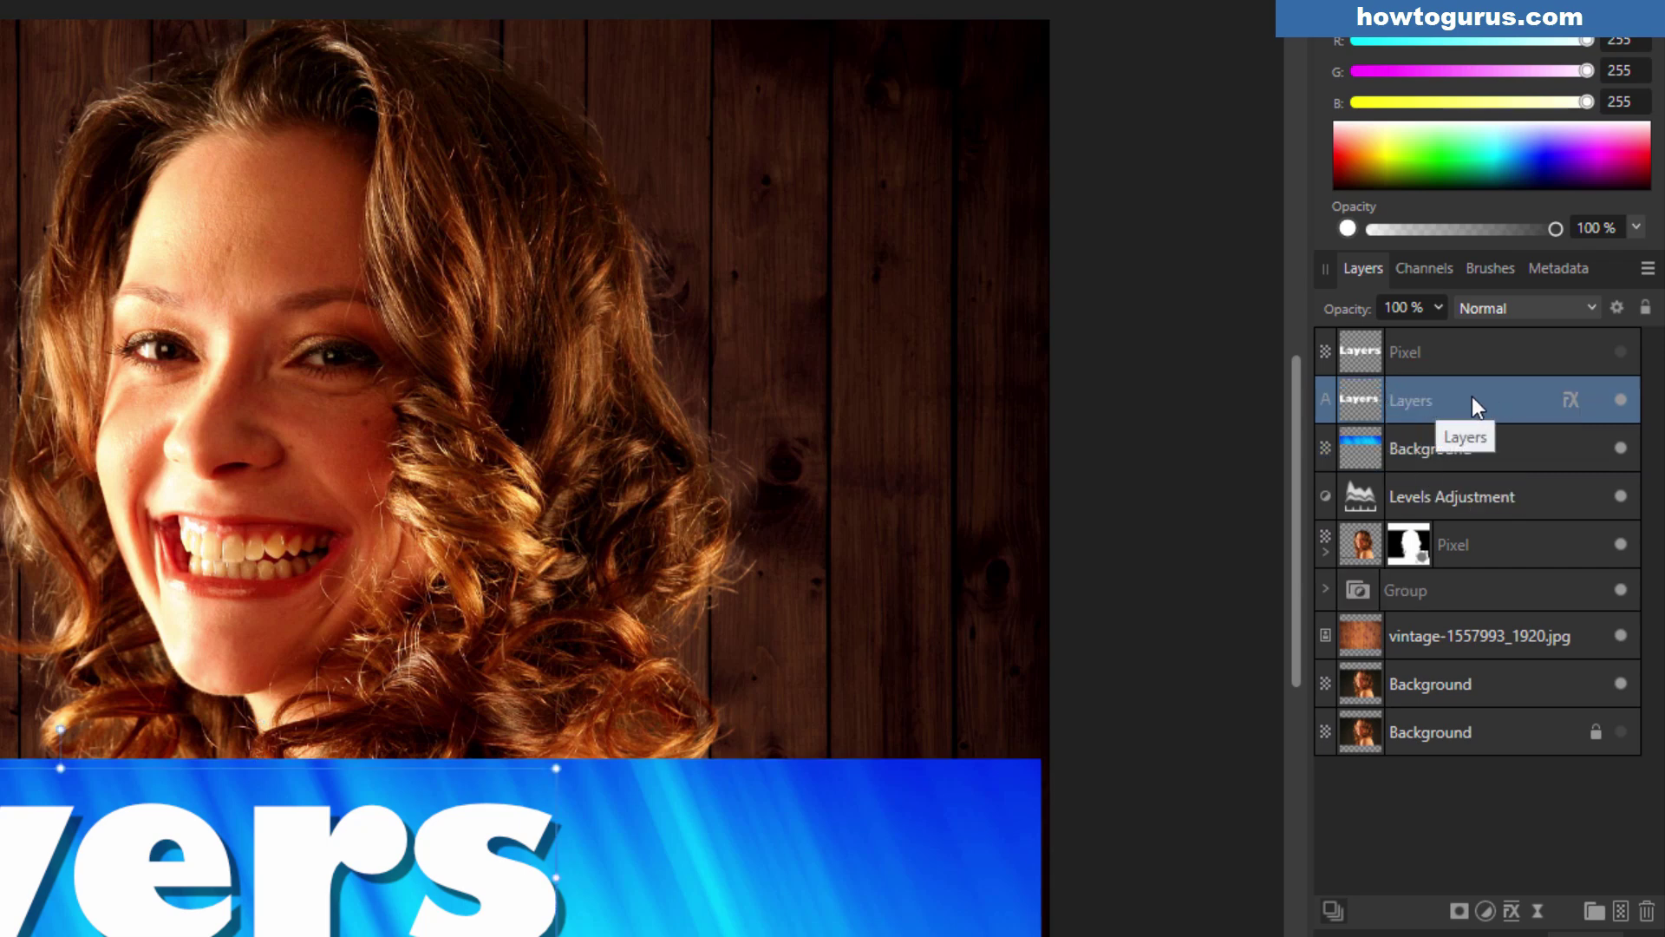
pyautogui.rightClick(1471, 397)
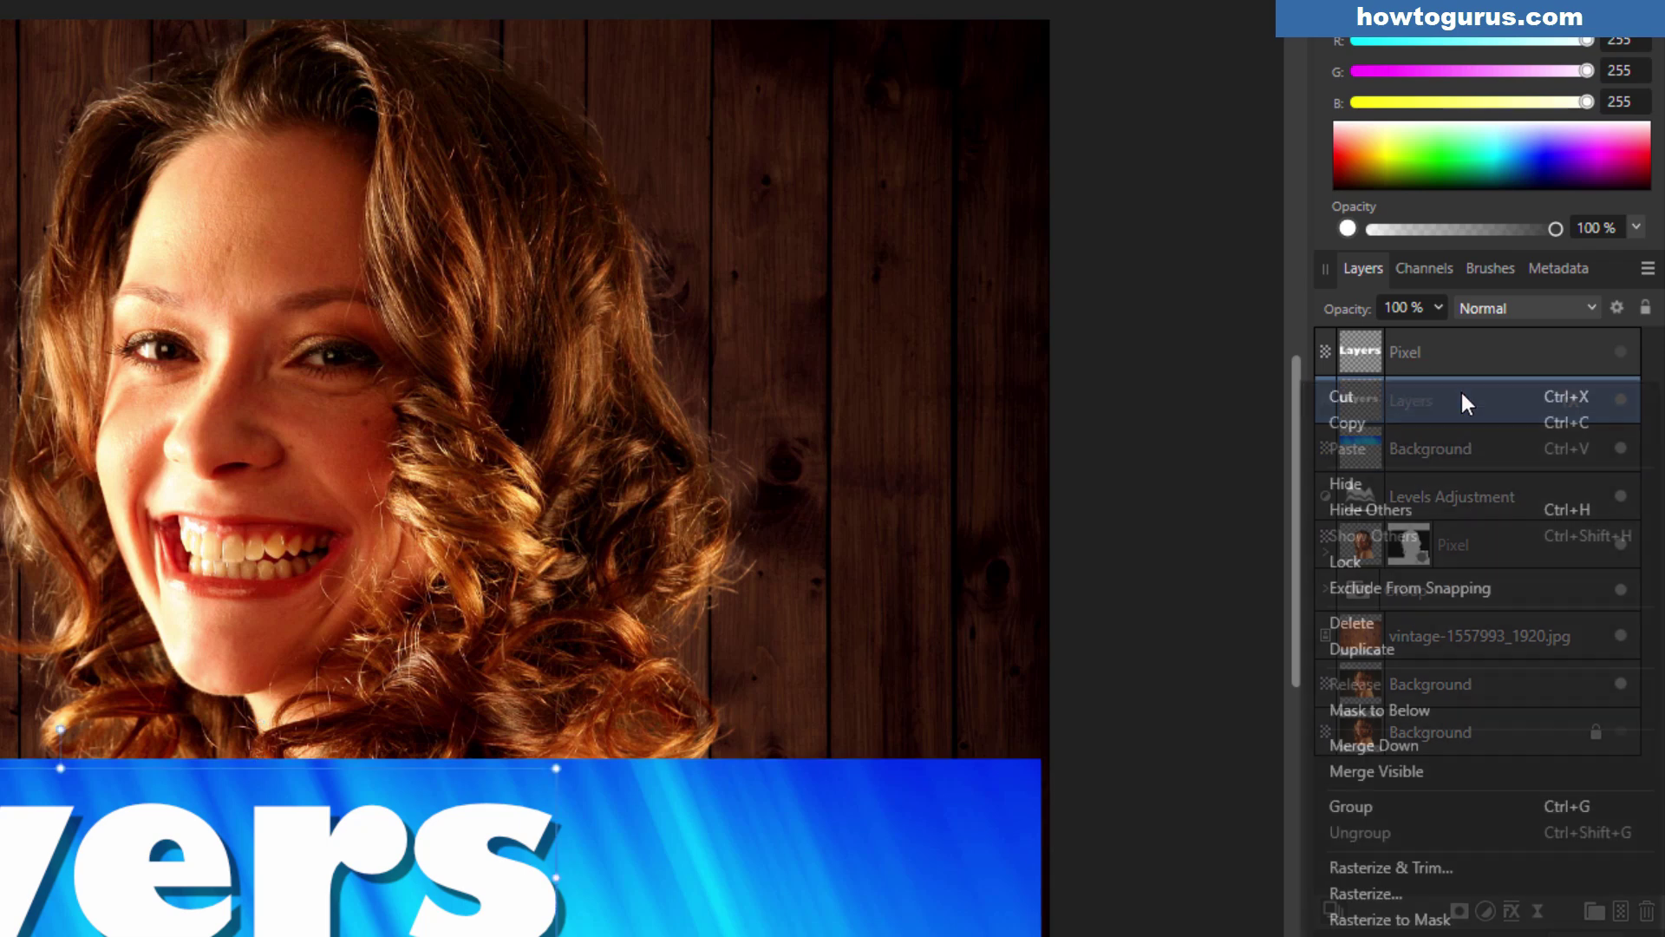
pyautogui.click(1465, 711)
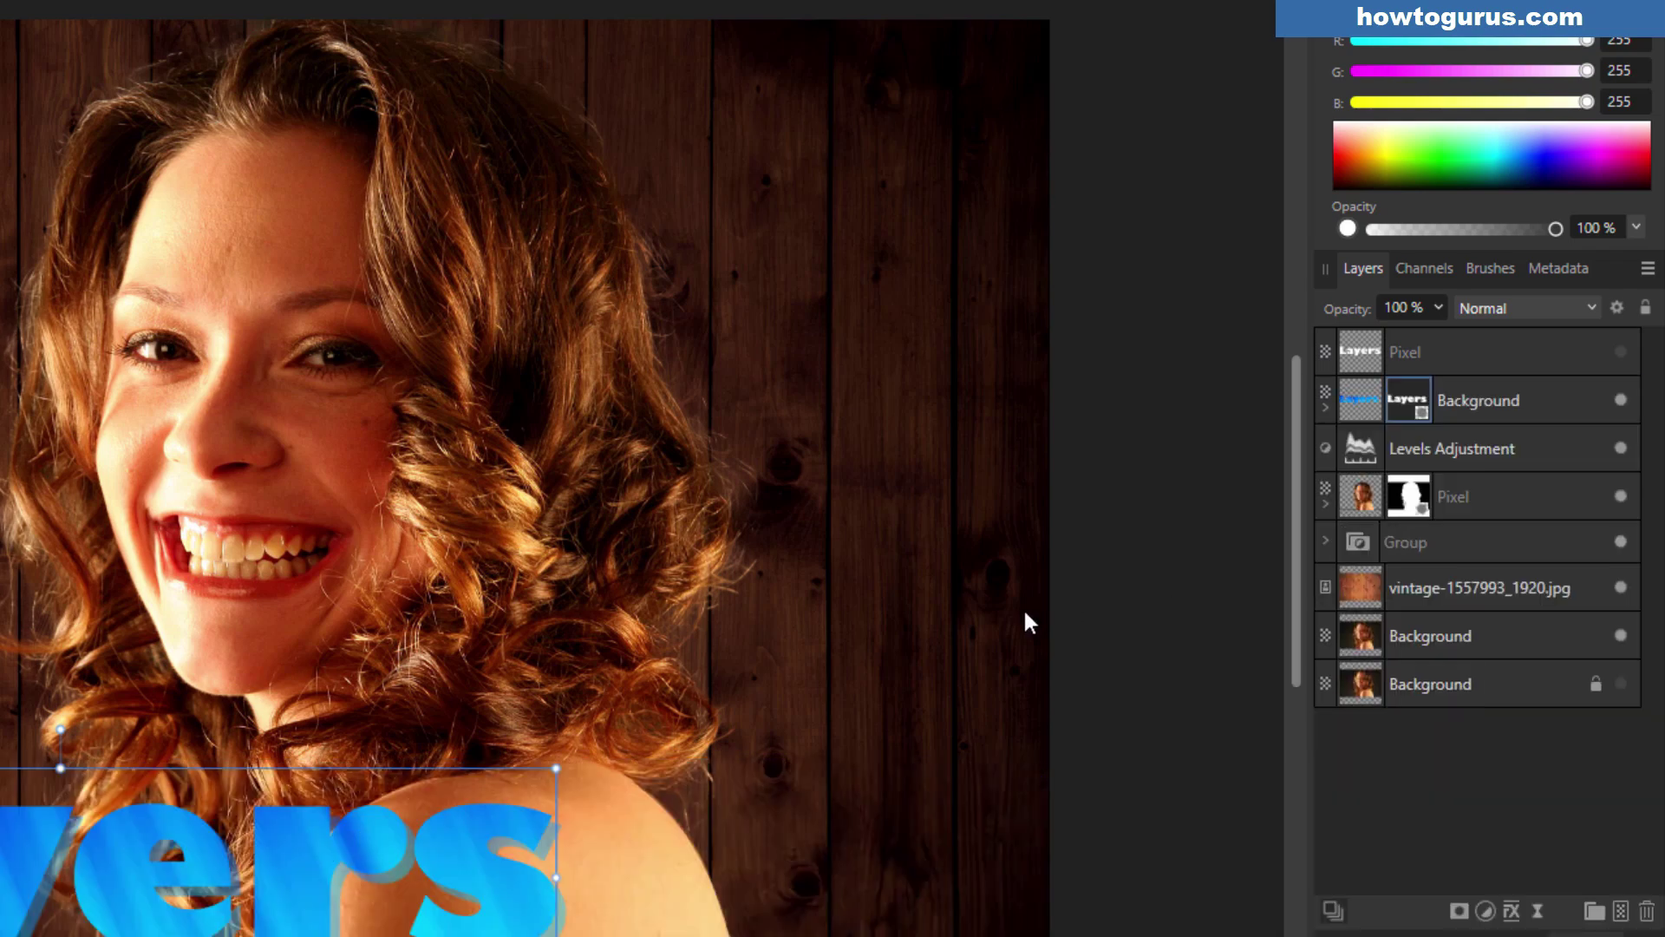
pyautogui.hotkey('ctrl', 'z')
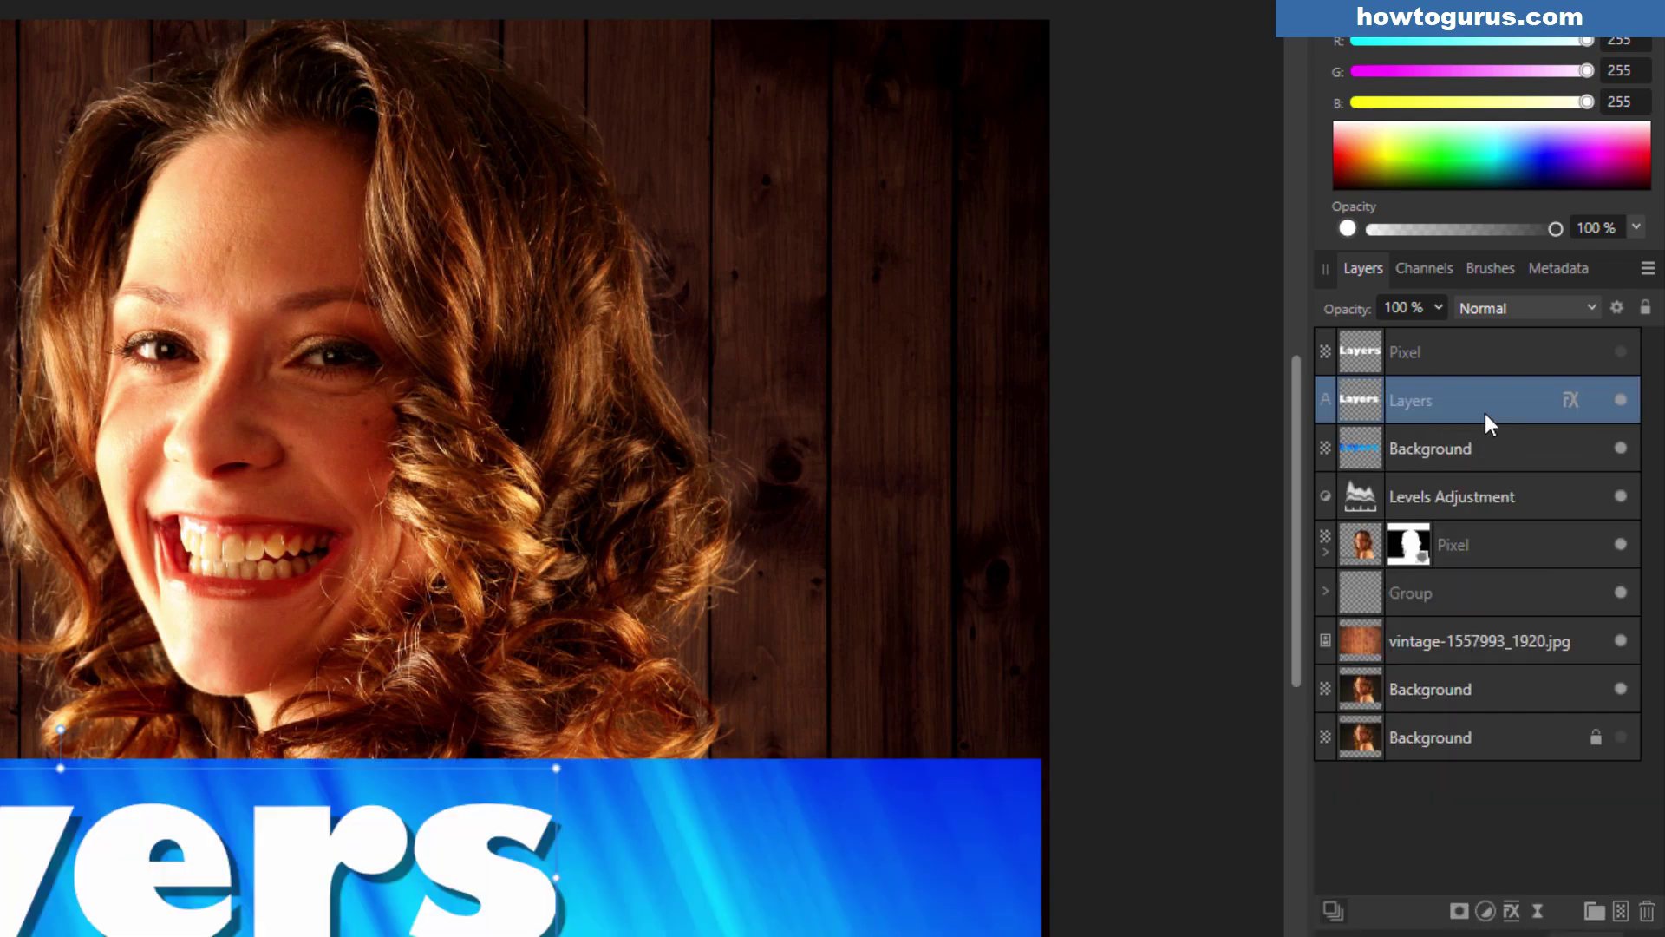
# - Delete the blue Background layer and select the hidden Pixel layer at the top of the layer stack
pyautogui.click(1511, 446)
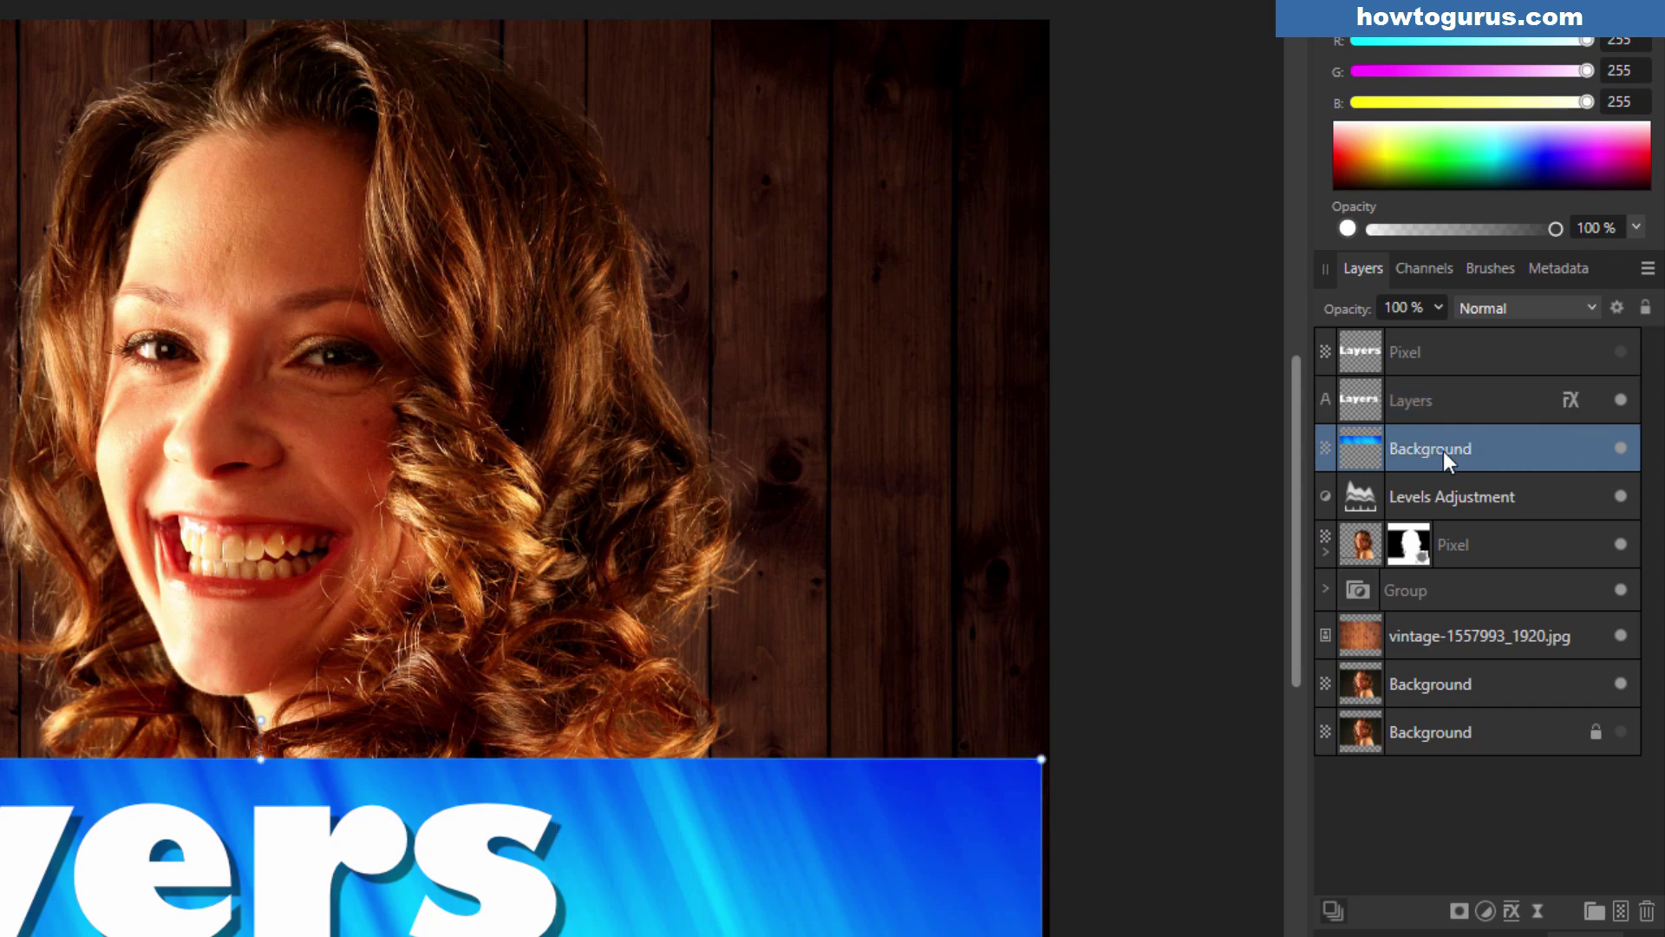
pyautogui.click(1647, 911)
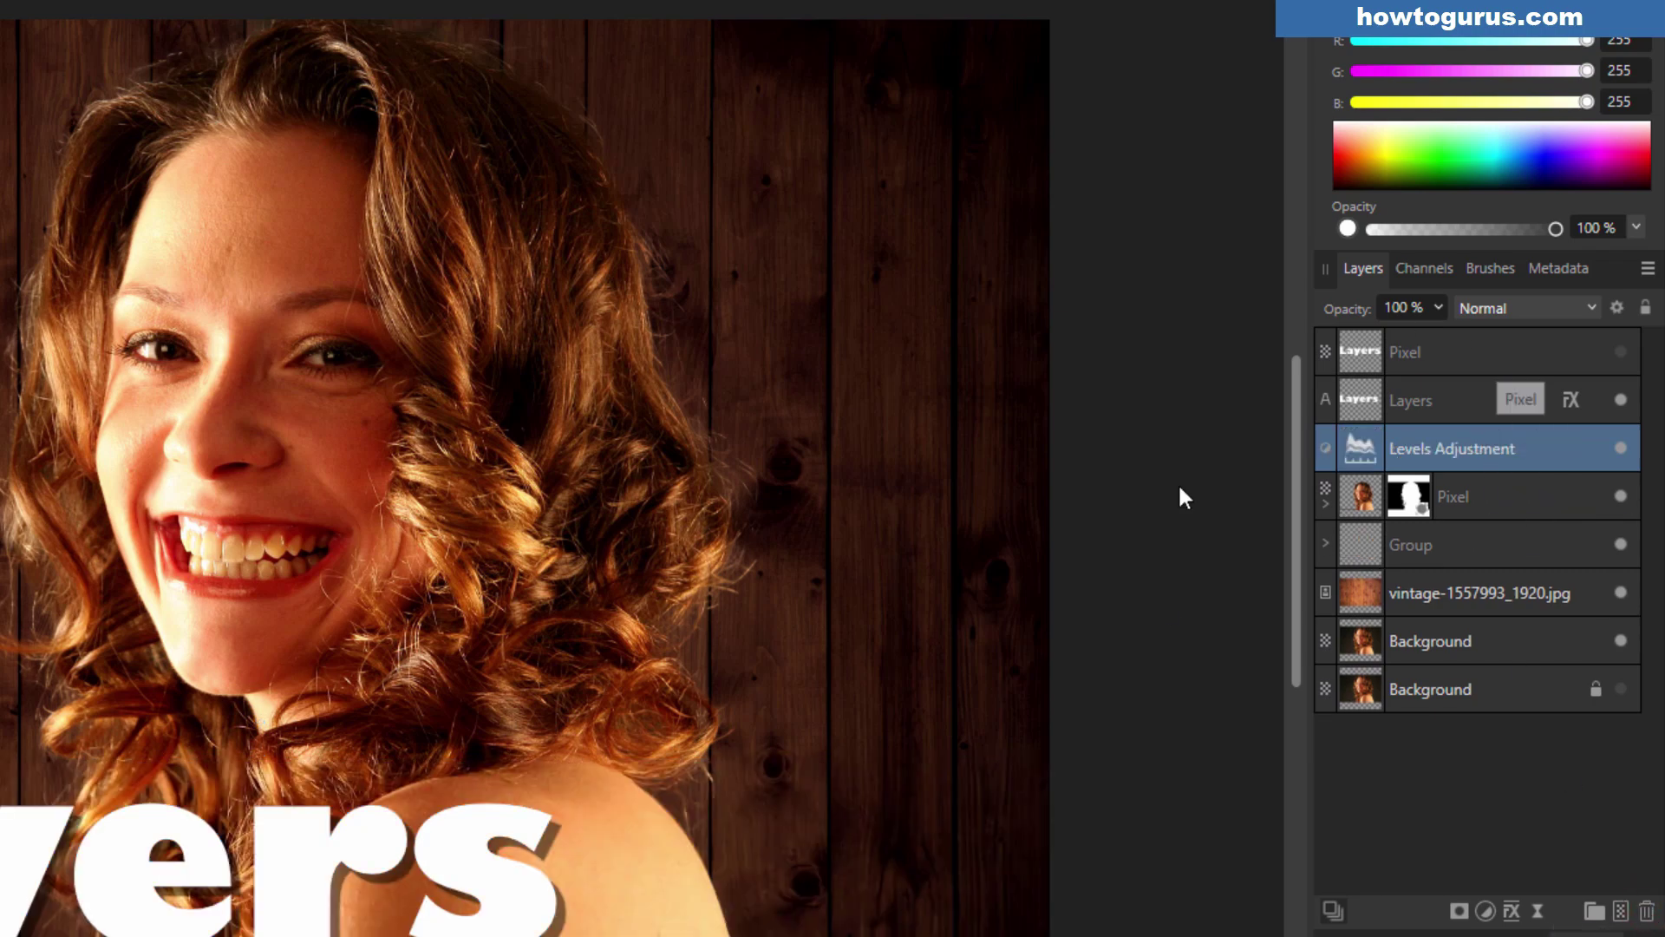
pyautogui.click(1506, 357)
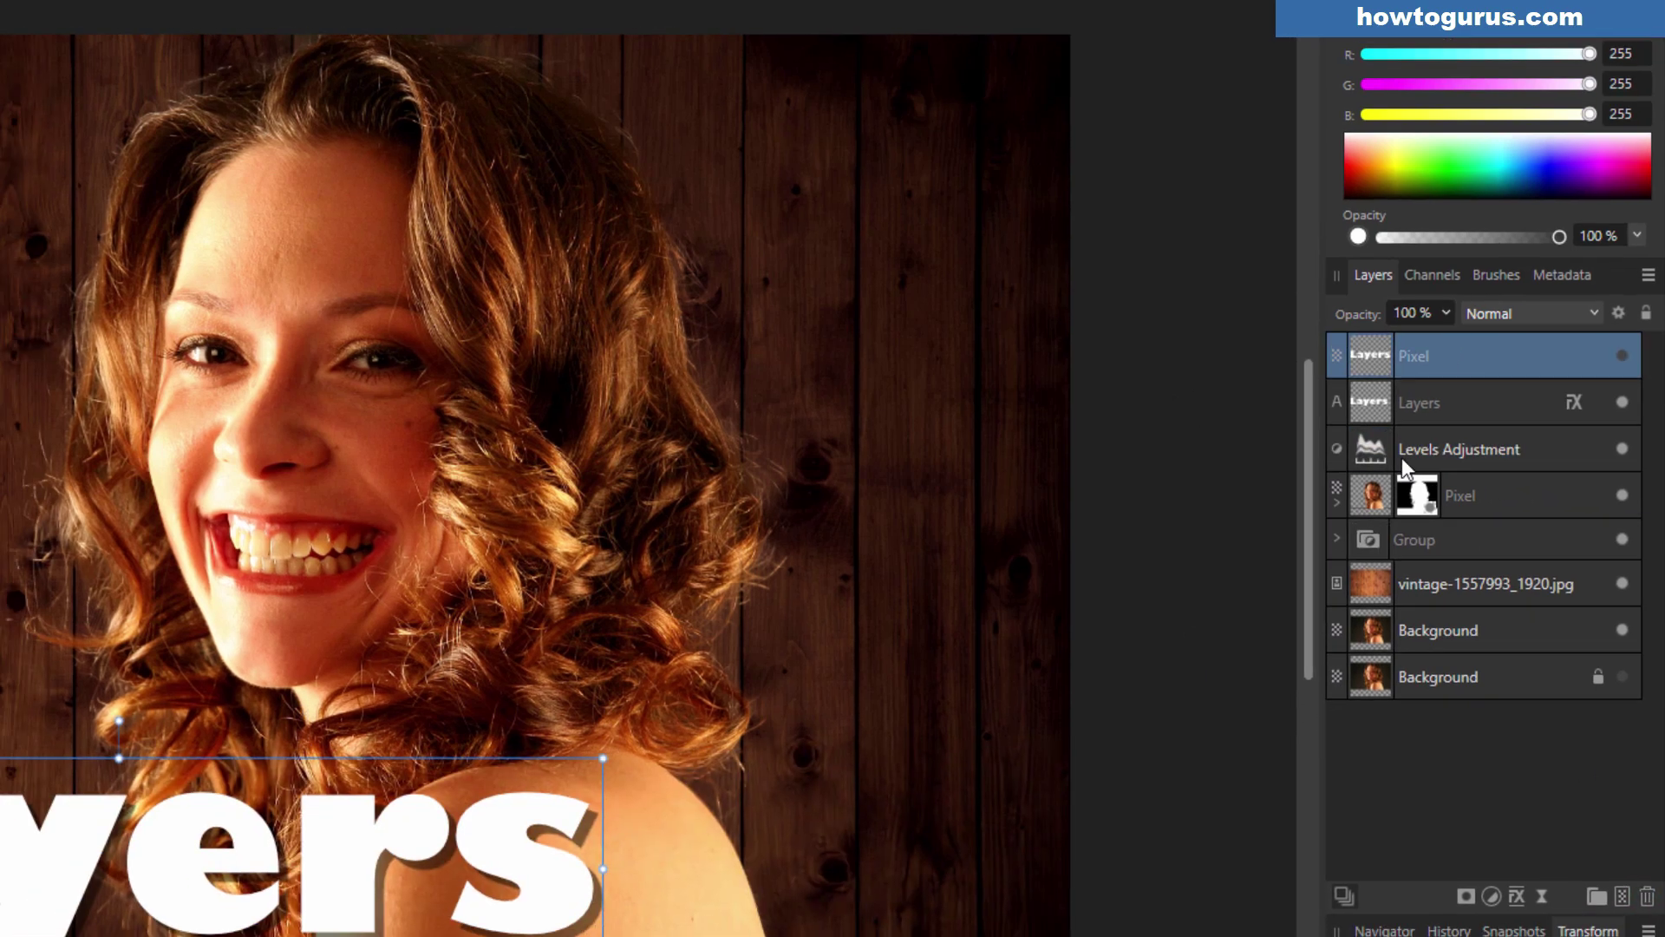